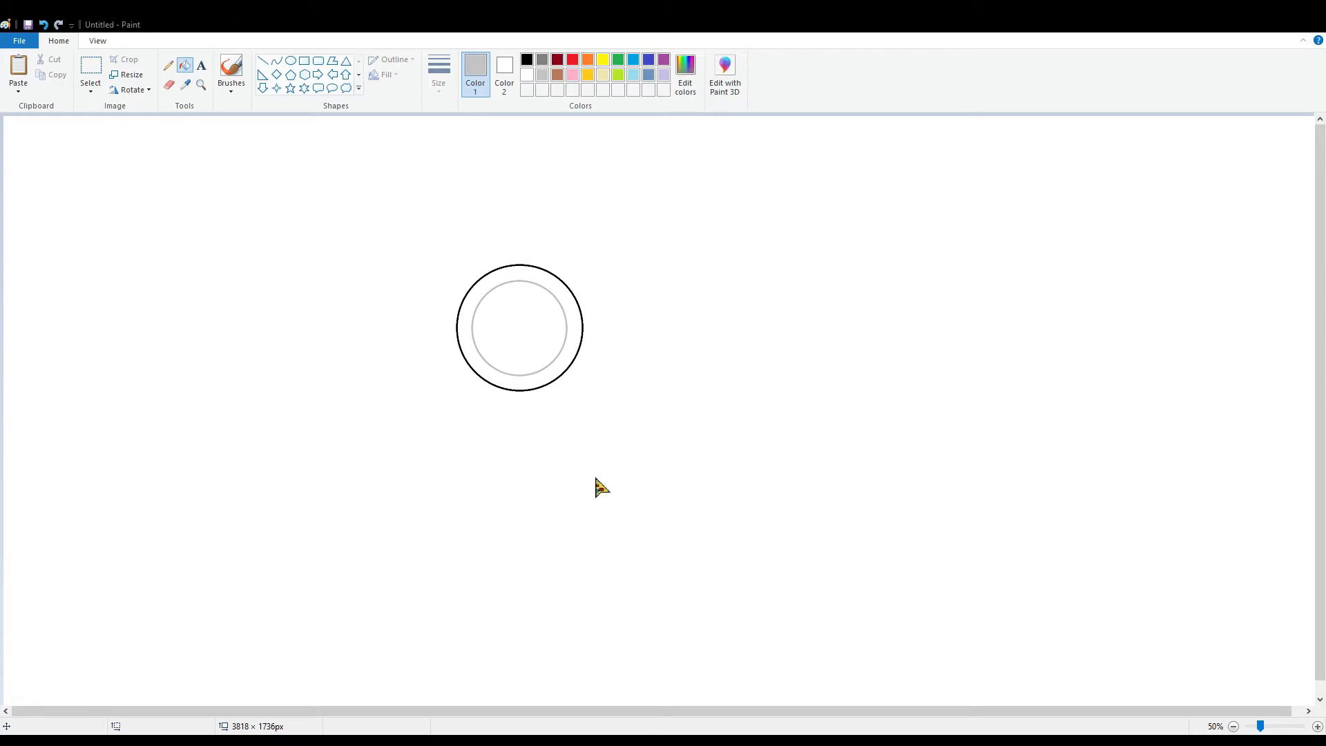
# Fill the wheel's outer ring with a custom near-black and the inner disc with medium gray.
pyautogui.click(566, 523)
pyautogui.click(523, 385)
pyautogui.click(543, 61)
pyautogui.click(518, 311)
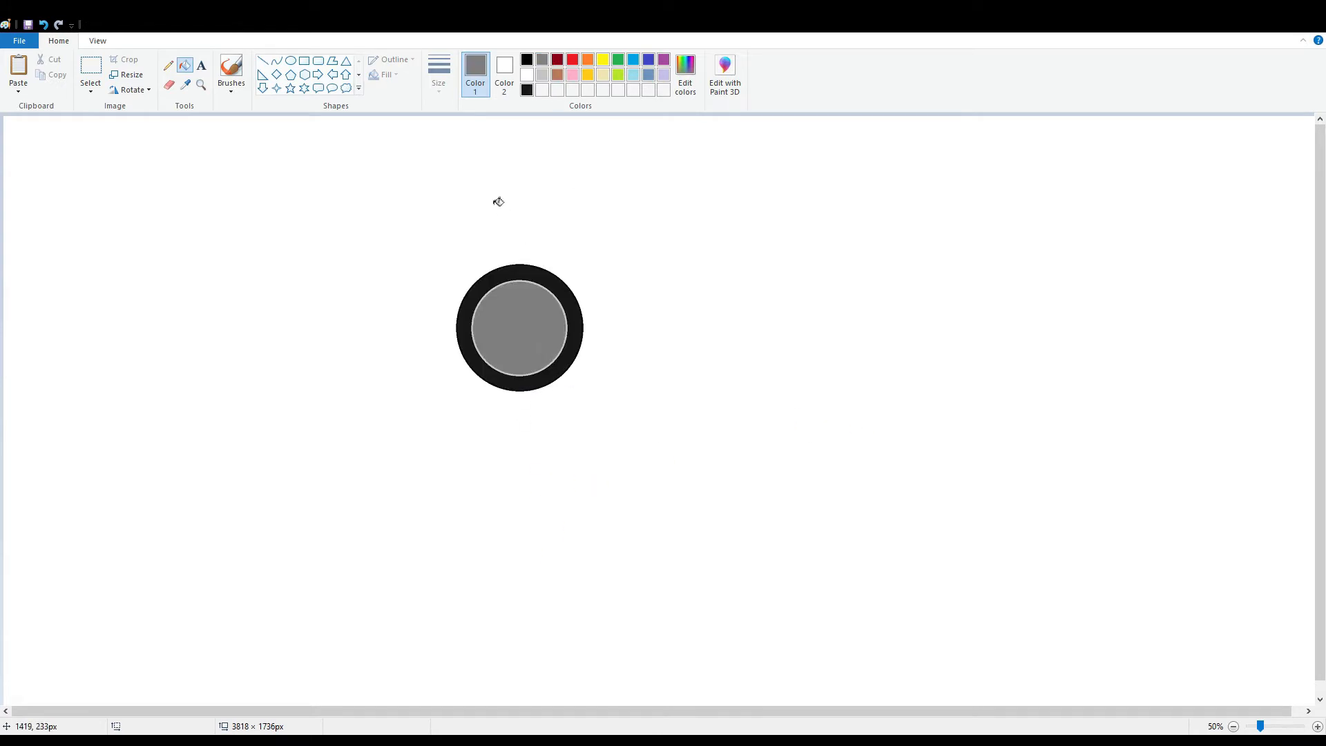
# Mix a custom dark gray and refill the wheel's inner disc with it.
pyautogui.click(692, 77)
pyautogui.click(768, 401)
pyautogui.click(580, 513)
pyautogui.click(523, 342)
# Set up the Ellipse tool with medium gray for both the outline and fill colours.
pyautogui.click(541, 62)
pyautogui.click(290, 63)
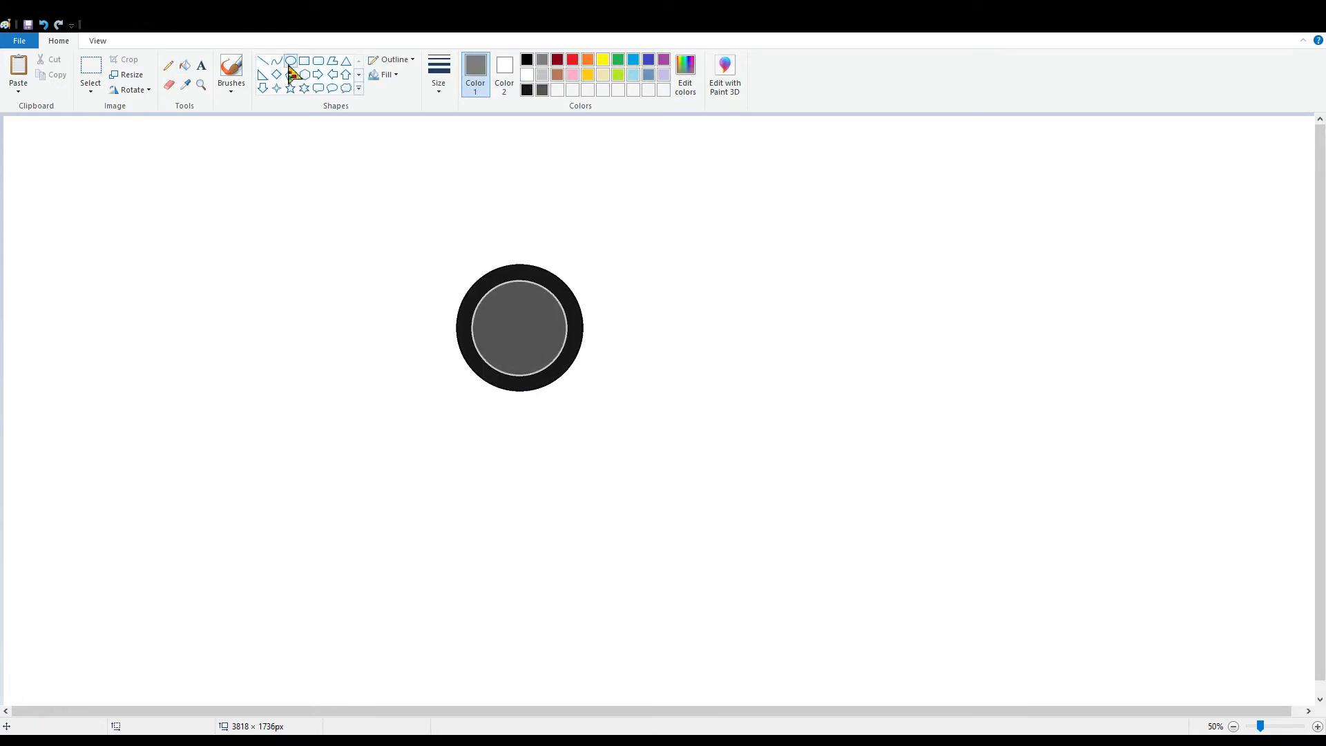
pyautogui.click(503, 89)
pyautogui.click(542, 89)
pyautogui.click(543, 60)
pyautogui.scroll(1, 519, 328)
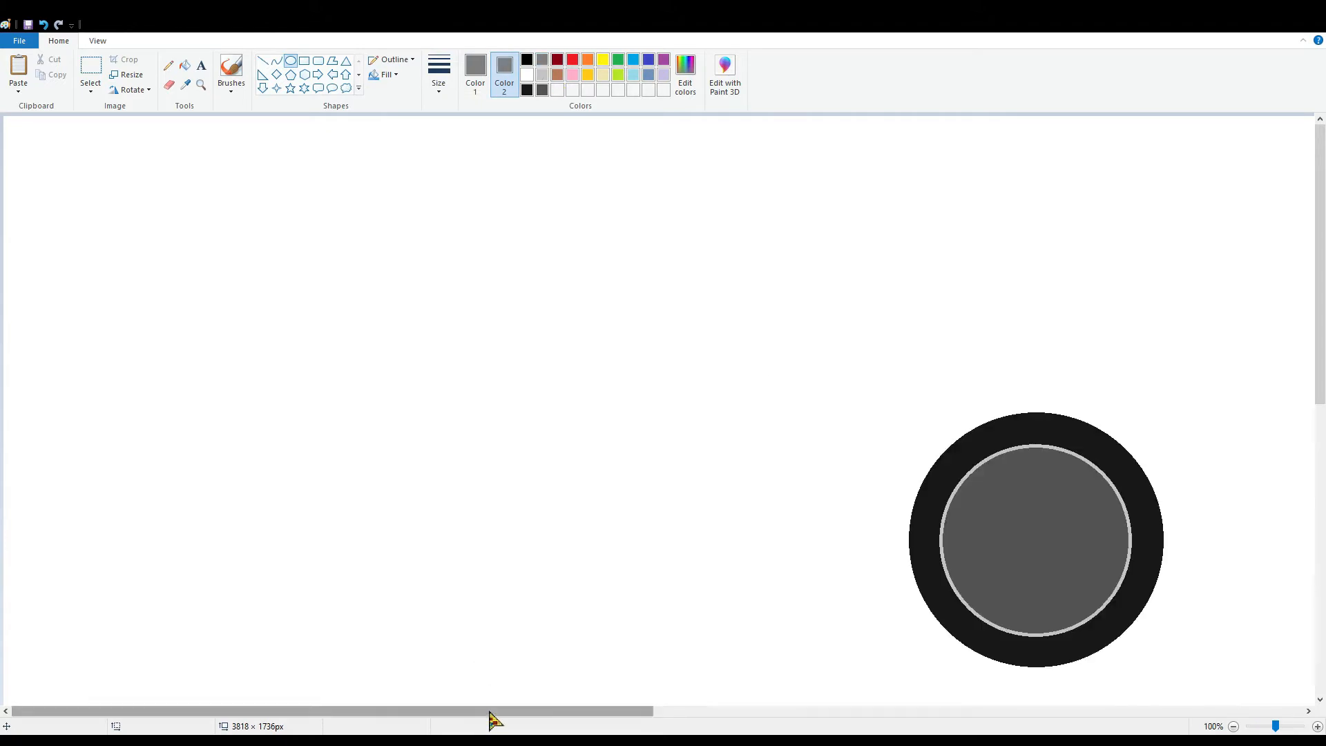
pyautogui.moveTo(489, 712); pyautogui.dragTo(692, 712)
pyautogui.scroll(-2, 692, 707)
# Try a medium gray hub circle about 108 px wide, nudged to the wheel's centre, and undo it.
pyautogui.moveTo(553, 322); pyautogui.dragTo(639, 409)
pyautogui.hotkey('ctrl', 'z')
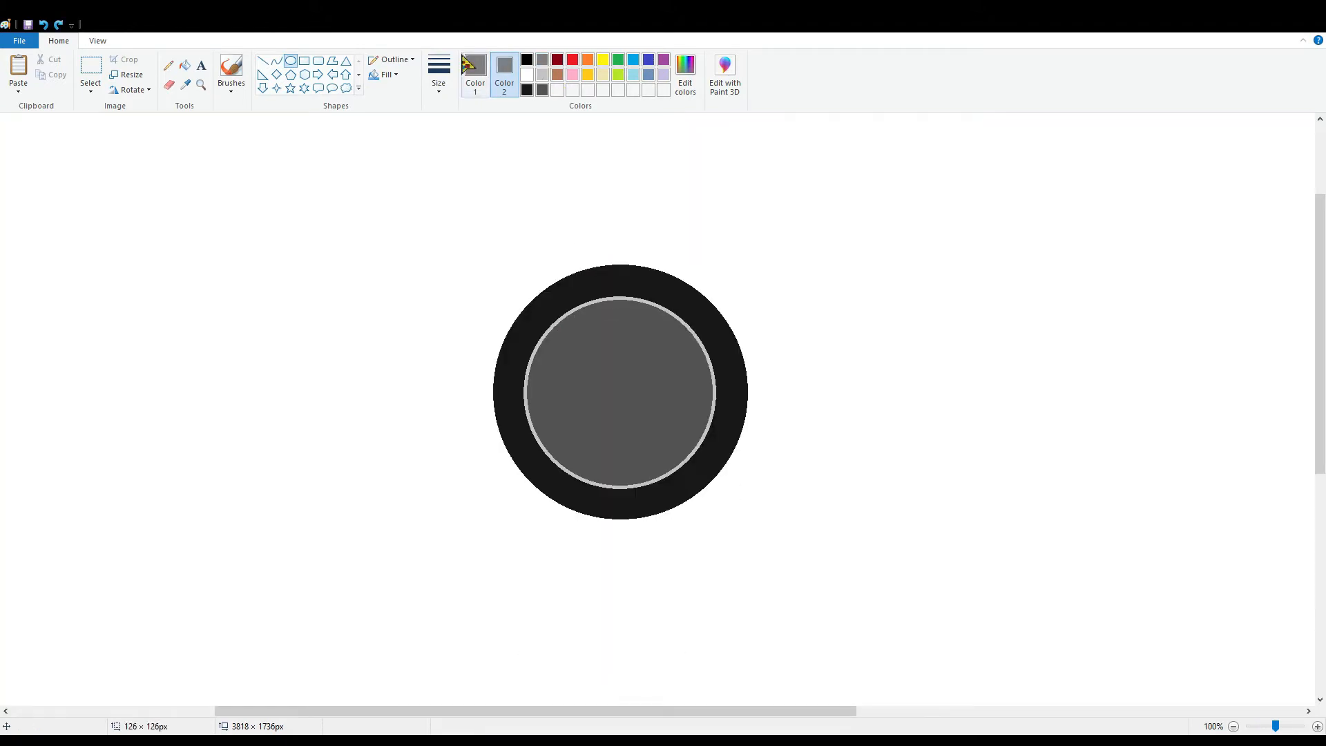
pyautogui.moveTo(581, 340); pyautogui.dragTo(656, 414)
pyautogui.press('Down')
pyautogui.press('Down')
pyautogui.press('Down')
pyautogui.press('Down')
pyautogui.press('Down')
pyautogui.press('Down')
pyautogui.press('Down')
pyautogui.press('Down')
pyautogui.press('Down')
pyautogui.press('Down')
pyautogui.press('Down')
pyautogui.press('Down')
pyautogui.press('Down')
pyautogui.press('Down')
pyautogui.press('Down')
pyautogui.press('Down')
pyautogui.press('Down')
pyautogui.press('Down')
pyautogui.press('Down')
pyautogui.press('Down')
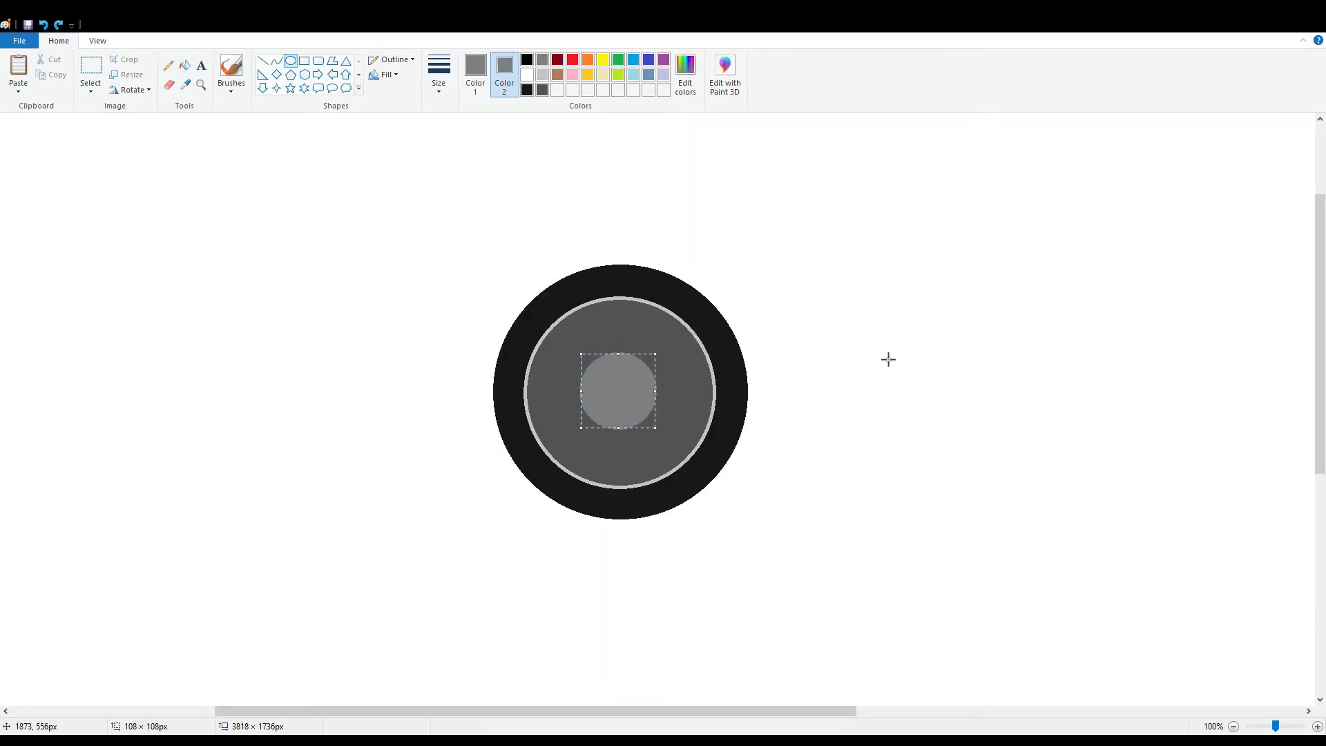
pyautogui.press('Down')
pyautogui.press('Down')
pyautogui.click(896, 394)
pyautogui.hotkey('ctrl', 'z')
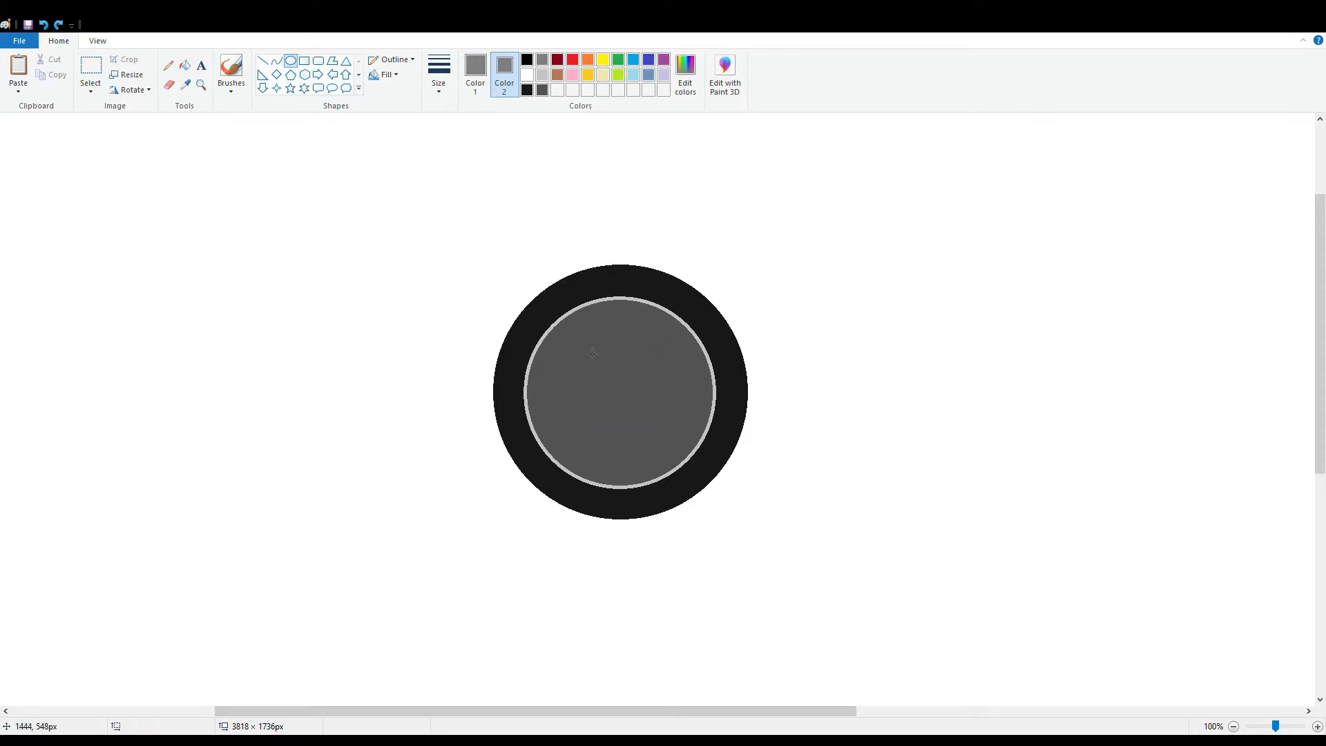
# Try a larger medium gray hub circle about 170 px wide, nudged to the wheel's centre, and undo it.
pyautogui.moveTo(578, 347)
pyautogui.mouseDown()
pyautogui.moveTo(683, 453)
pyautogui.moveTo(681, 486)
pyautogui.mouseUp()
pyautogui.hotkey('ctrl', 'z')
pyautogui.press('Right')
pyautogui.press('Right')
pyautogui.press('Right')
pyautogui.press('Right')
pyautogui.press('Right')
pyautogui.press('Right')
pyautogui.press('Right')
pyautogui.press('Right')
pyautogui.press('Left')
pyautogui.press('Left')
pyautogui.press('Left')
pyautogui.press('Left')
pyautogui.press('Left')
pyautogui.press('Left')
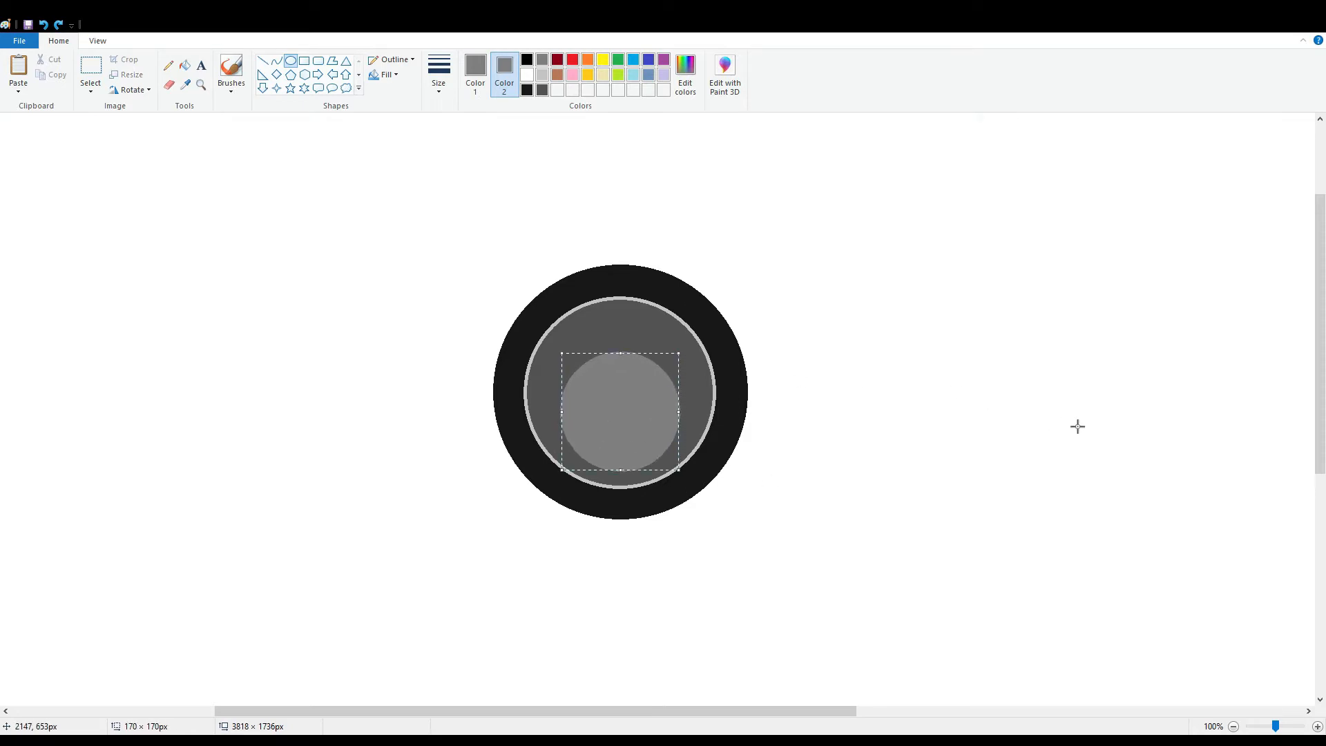
pyautogui.press('Up')
pyautogui.press('Up')
pyautogui.press('Up')
pyautogui.press('Up')
pyautogui.press('Up')
pyautogui.press('Up')
pyautogui.press('Up')
pyautogui.press('Up')
pyautogui.press('Up')
pyautogui.press('Up')
pyautogui.press('Up')
pyautogui.press('Up')
pyautogui.press('Up')
pyautogui.press('Up')
pyautogui.press('Up')
pyautogui.press('Up')
pyautogui.press('Up')
pyautogui.press('Up')
pyautogui.press('Up')
pyautogui.press('Up')
pyautogui.press('Up')
pyautogui.press('Up')
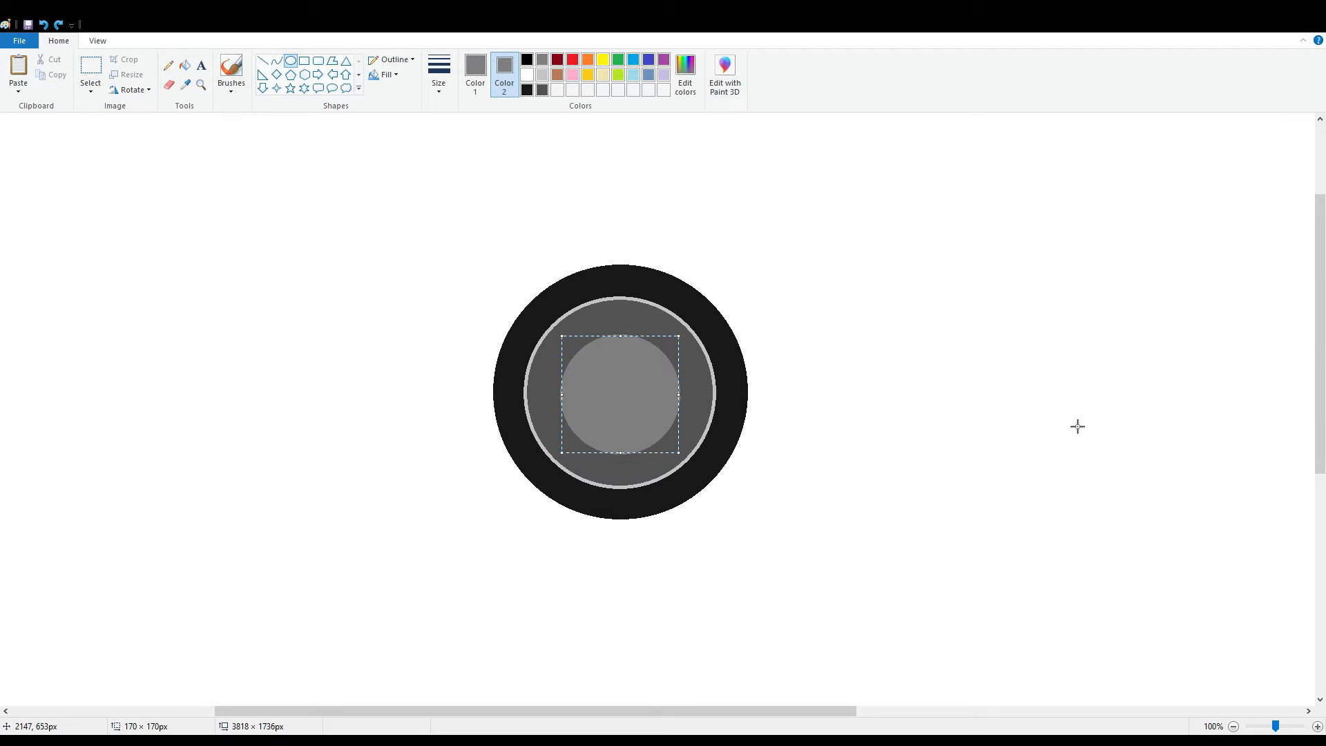
pyautogui.press('Left')
pyautogui.press('Down')
pyautogui.click(1077, 426)
pyautogui.hotkey('ctrl', 'z')
# Draw a medium gray hub circle about 144 px wide and nudge it to the exact centre of the wheel.
pyautogui.moveTo(581, 329); pyautogui.dragTo(682, 428)
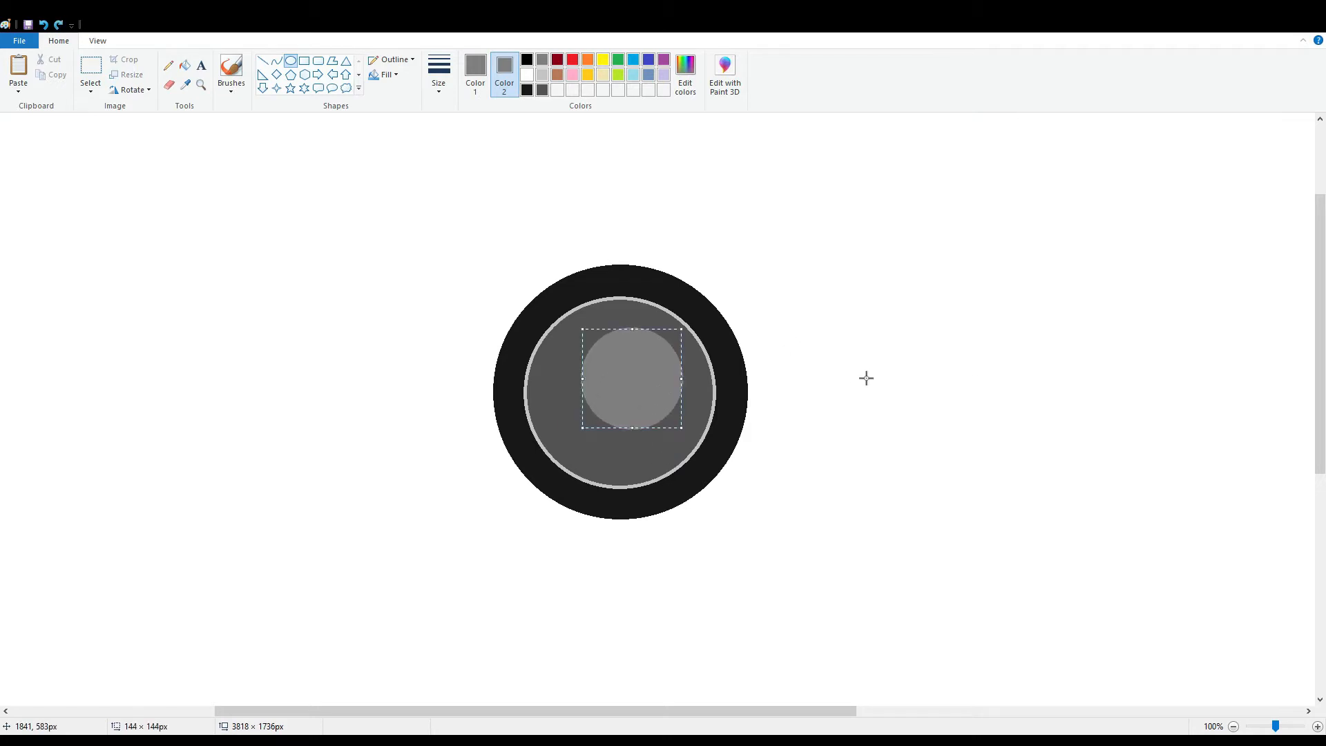
pyautogui.press('Left')
pyautogui.press('Left')
pyautogui.press('Left')
pyautogui.press('Left')
pyautogui.press('Left')
pyautogui.press('Left')
pyautogui.press('Left')
pyautogui.press('Left')
pyautogui.press('Left')
pyautogui.press('Left')
pyautogui.press('Left')
pyautogui.press('Left')
pyautogui.press('Left')
pyautogui.press('Left')
pyautogui.press('Left')
pyautogui.press('Left')
pyautogui.press('Left')
pyautogui.press('Left')
pyautogui.press('Down')
pyautogui.press('Down')
pyautogui.press('Down')
pyautogui.press('Down')
pyautogui.press('Down')
pyautogui.press('Down')
pyautogui.press('Down')
pyautogui.press('Down')
pyautogui.press('Down')
pyautogui.press('Down')
pyautogui.press('Down')
pyautogui.press('Down')
pyautogui.press('Down')
pyautogui.press('Down')
pyautogui.press('Down')
pyautogui.press('Down')
pyautogui.press('Down')
pyautogui.press('Down')
pyautogui.press('Down')
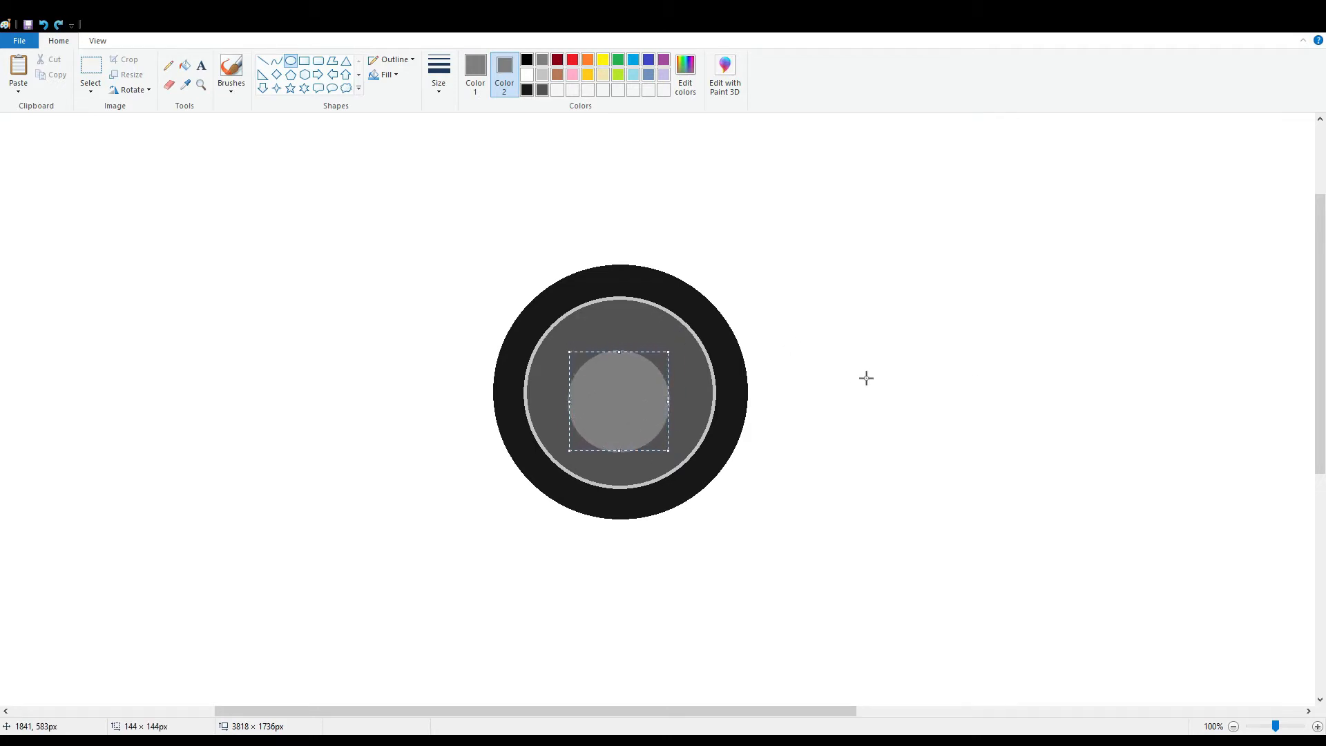
pyautogui.press('Right')
pyautogui.press('Right')
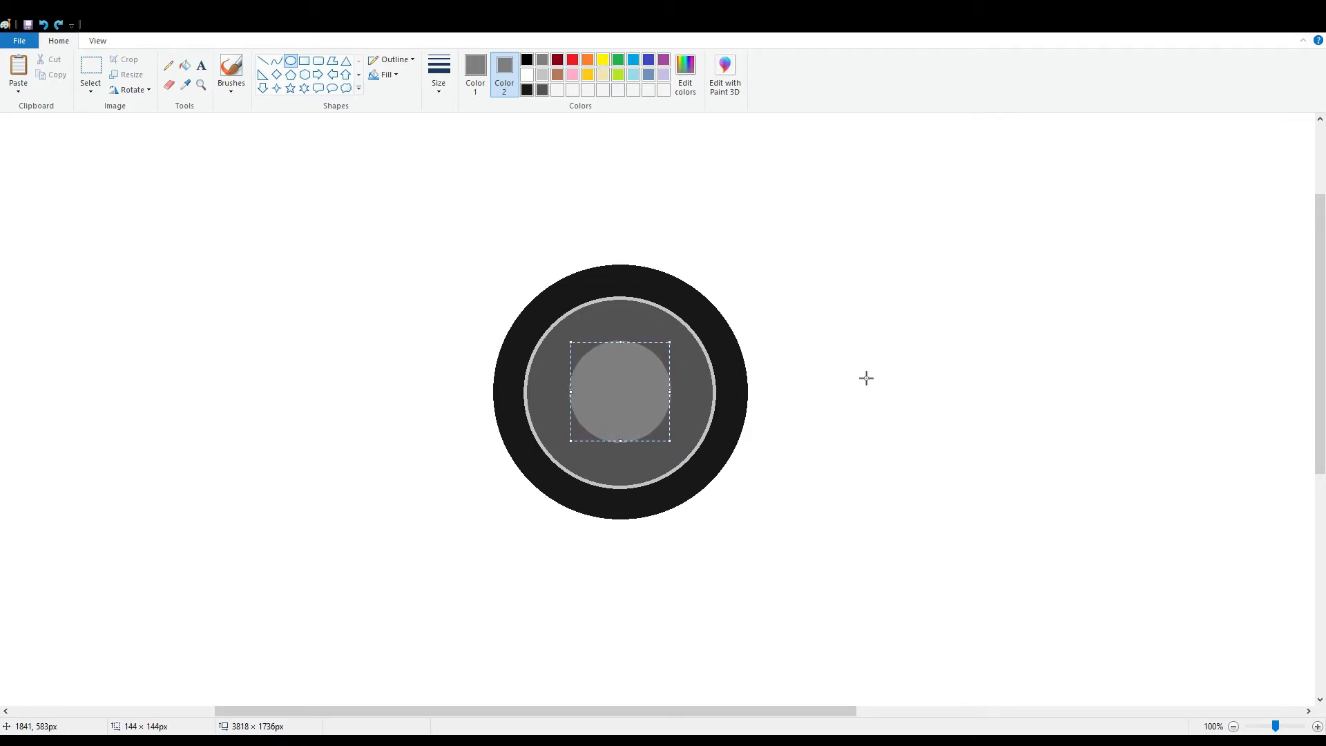
pyautogui.press('Down')
pyautogui.click(867, 377)
# Try to draw an ellipse with dark gray fill over the hub circle.
pyautogui.click(546, 92)
pyautogui.moveTo(613, 319); pyautogui.dragTo(672, 427)
pyautogui.hotkey('ctrl', 'z')
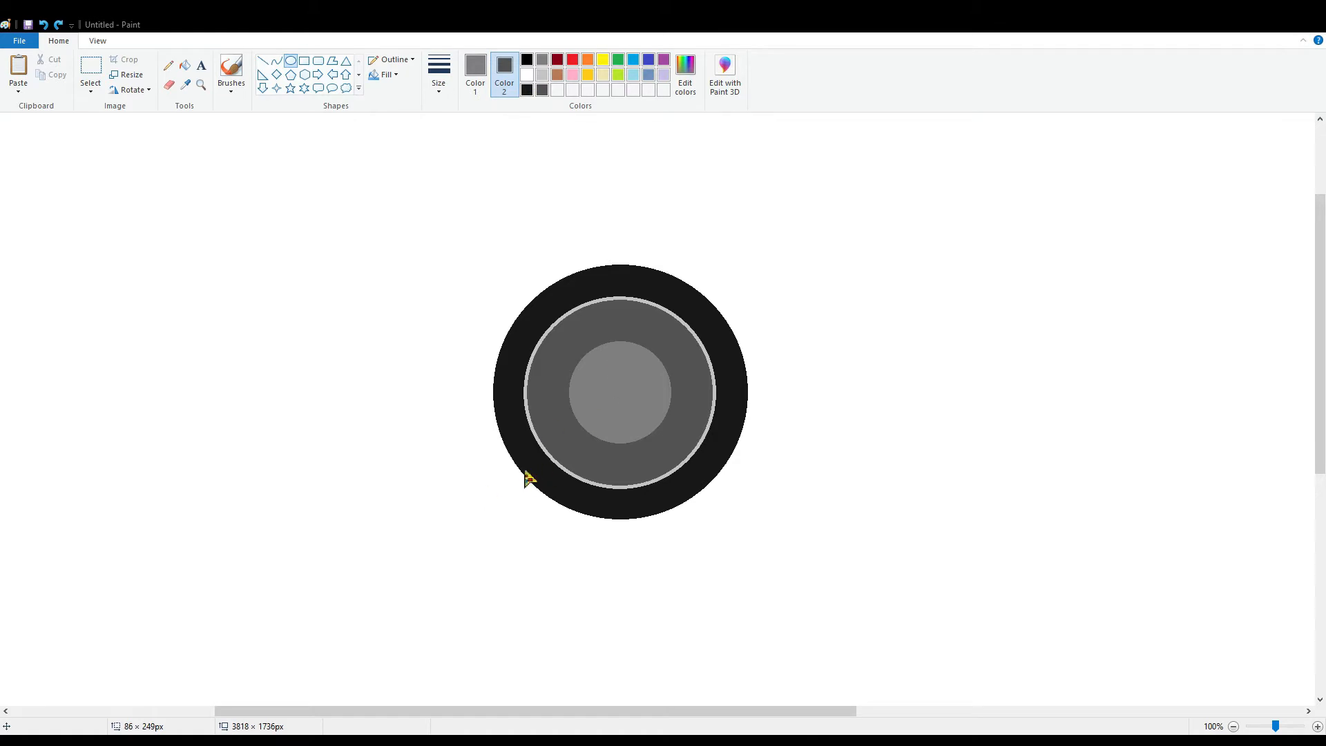
# Set the outline colour to a custom charcoal gray and the fill colour to white.
pyautogui.click(475, 69)
pyautogui.click(542, 90)
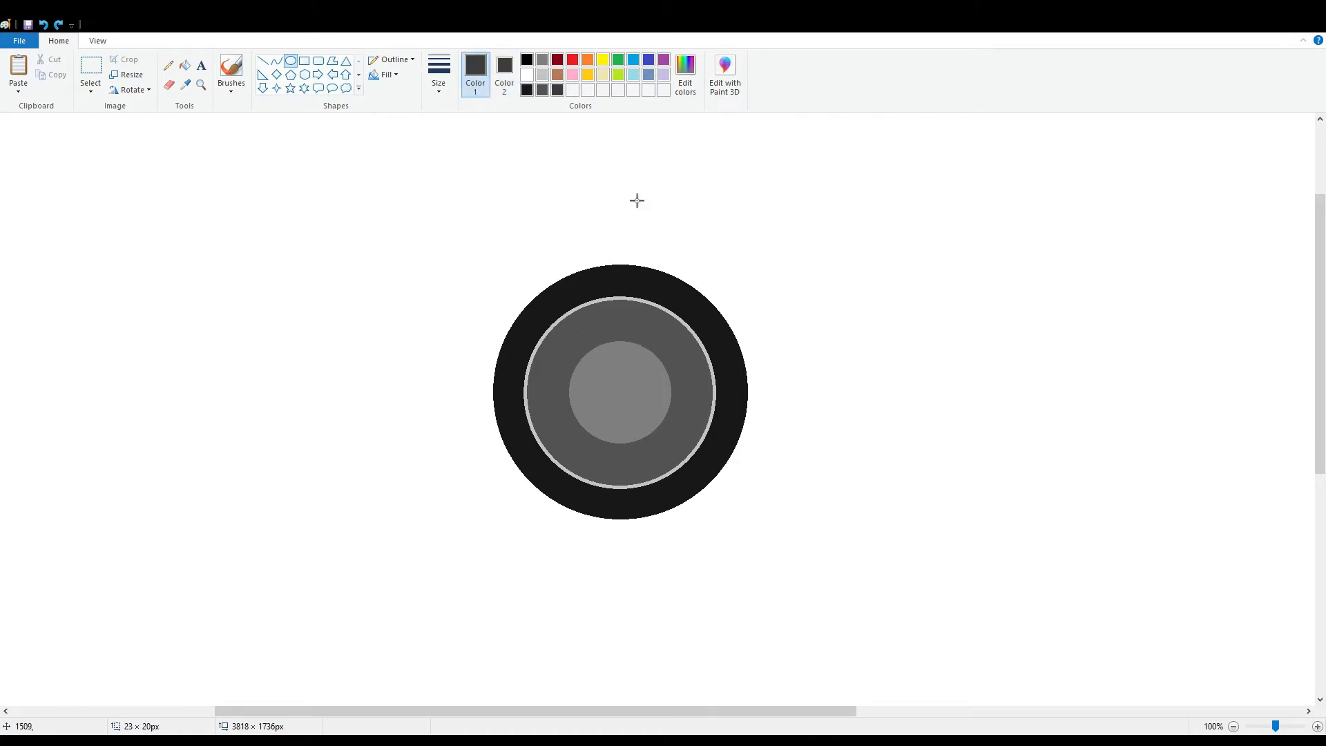
pyautogui.click(504, 75)
pyautogui.click(527, 75)
pyautogui.click(471, 83)
pyautogui.click(1234, 728)
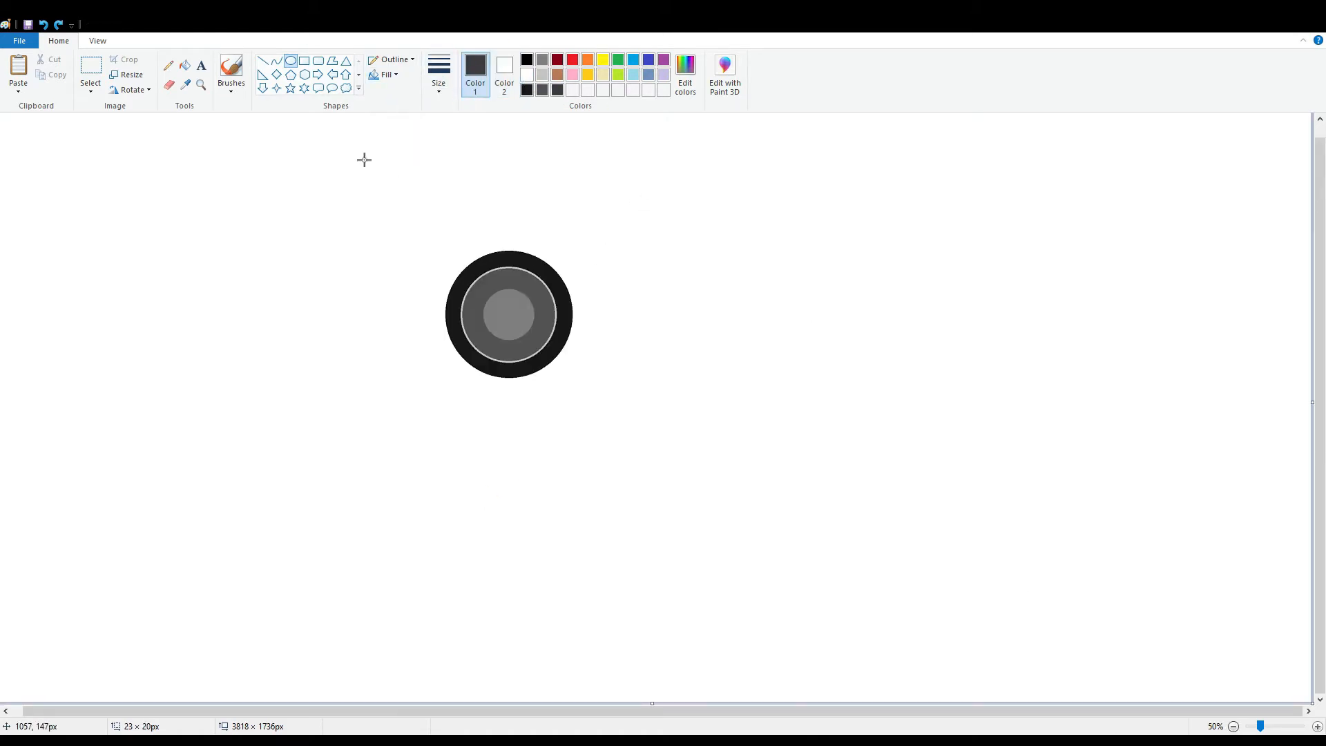
pyautogui.click(91, 72)
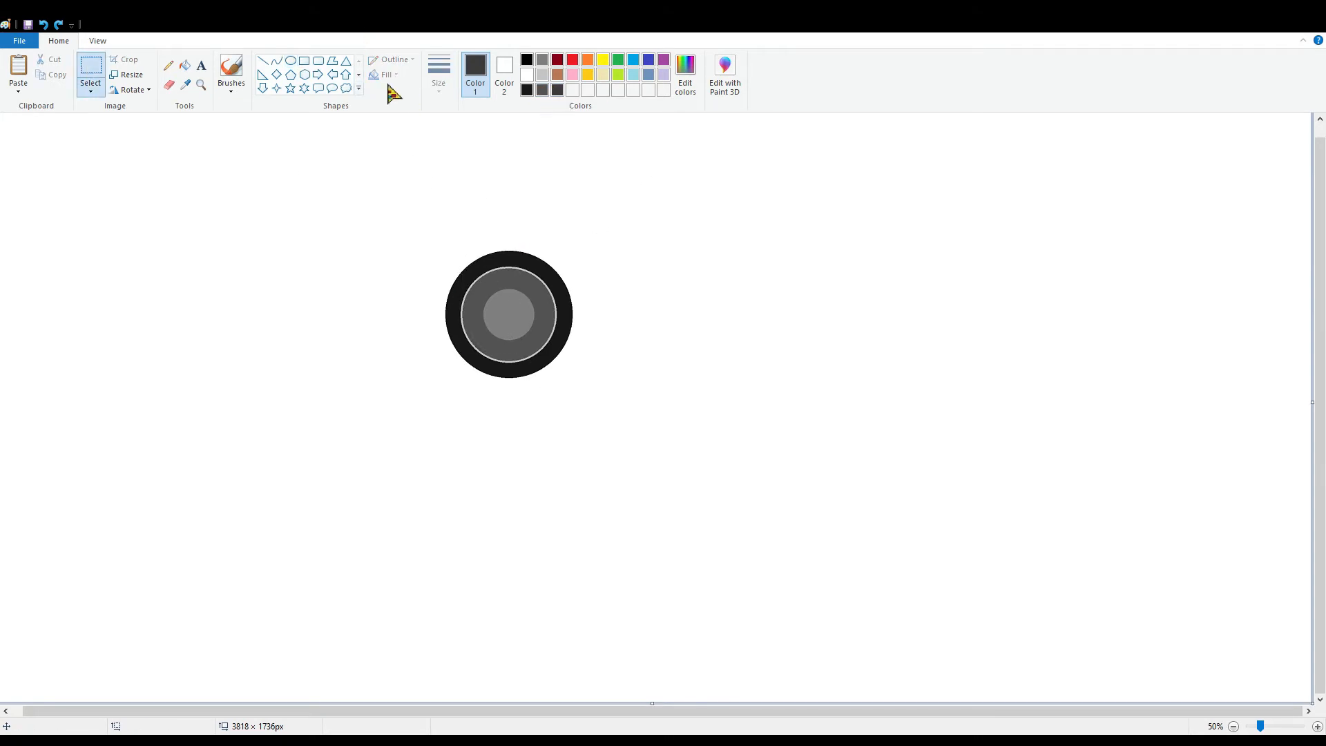
# Draw a small solid charcoal dot on the dark gray ring directly above the hub circle.
pyautogui.click(291, 61)
pyautogui.click(506, 77)
pyautogui.click(558, 90)
pyautogui.click(476, 78)
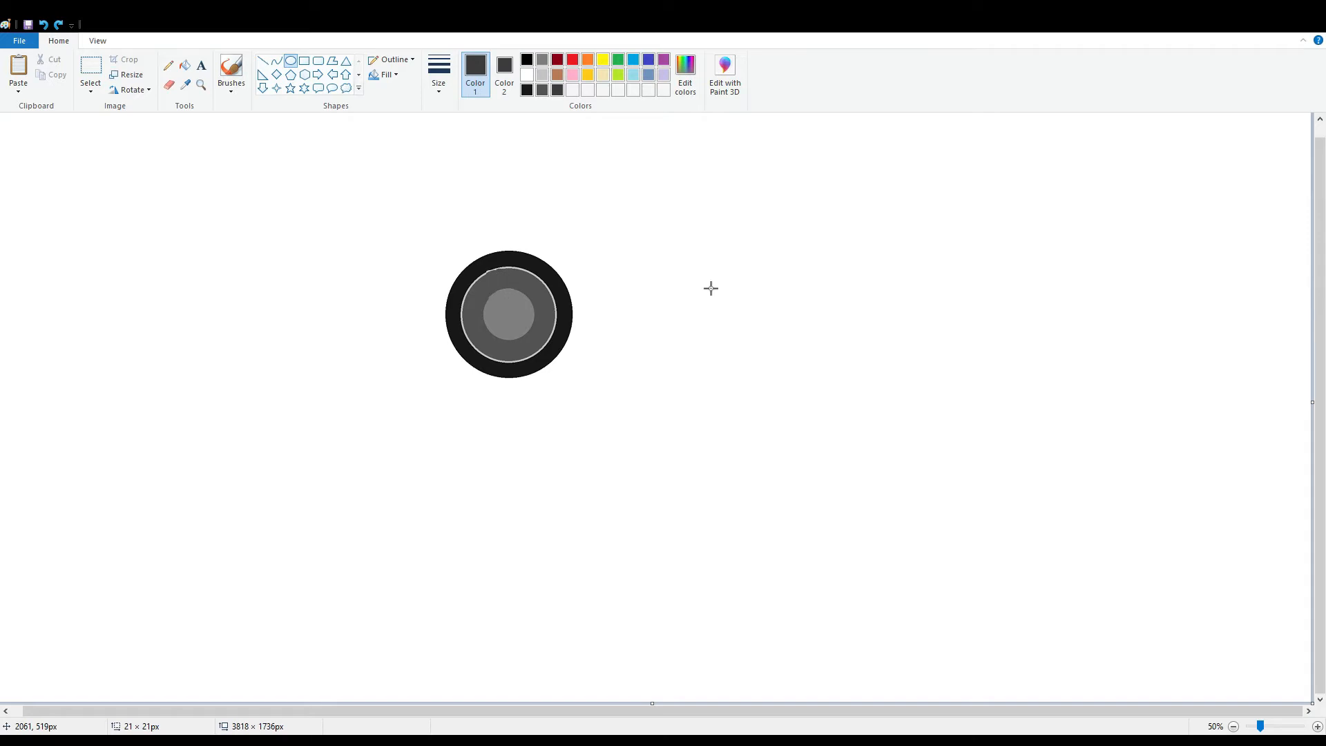
pyautogui.moveTo(318, 176); pyautogui.dragTo(903, 644)
pyautogui.hotkey('ctrl', 'z')
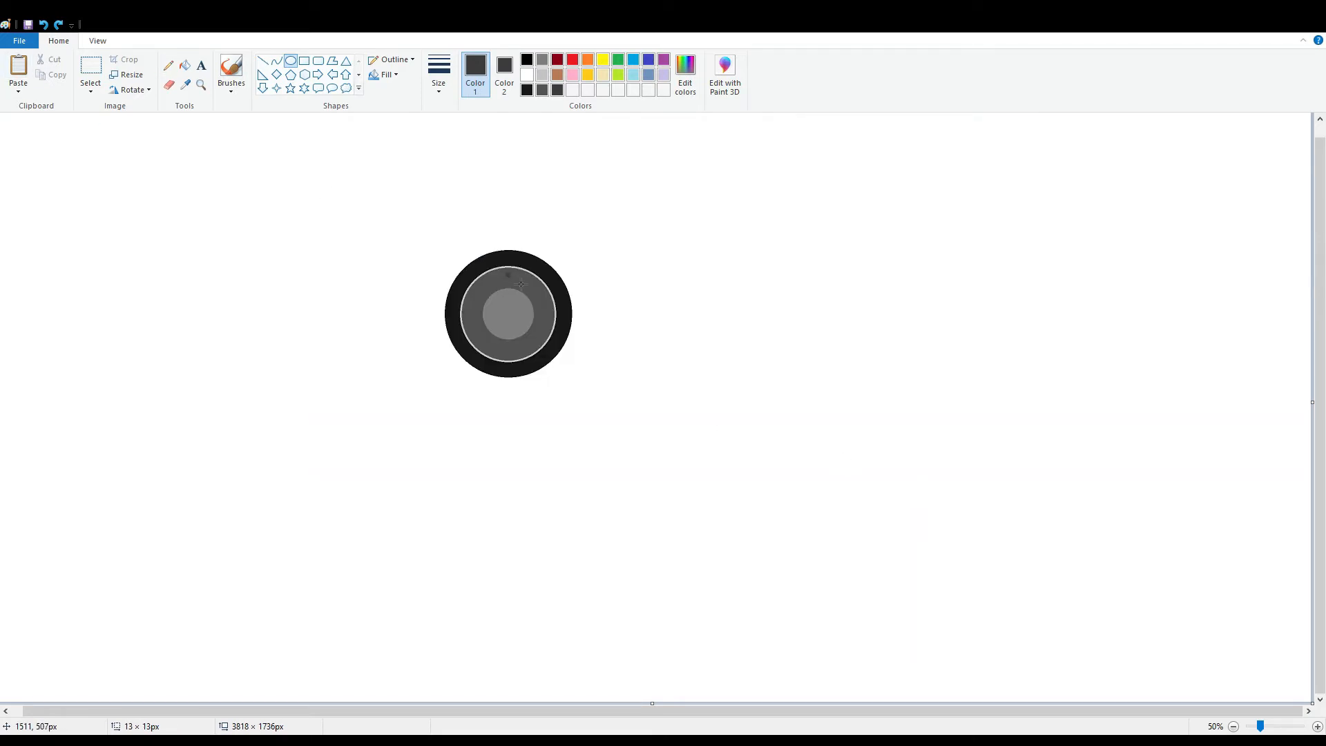
pyautogui.click(855, 318)
# Select a tight rectangle around the small charcoal dot above the hub and copy it.
pyautogui.click(1278, 726)
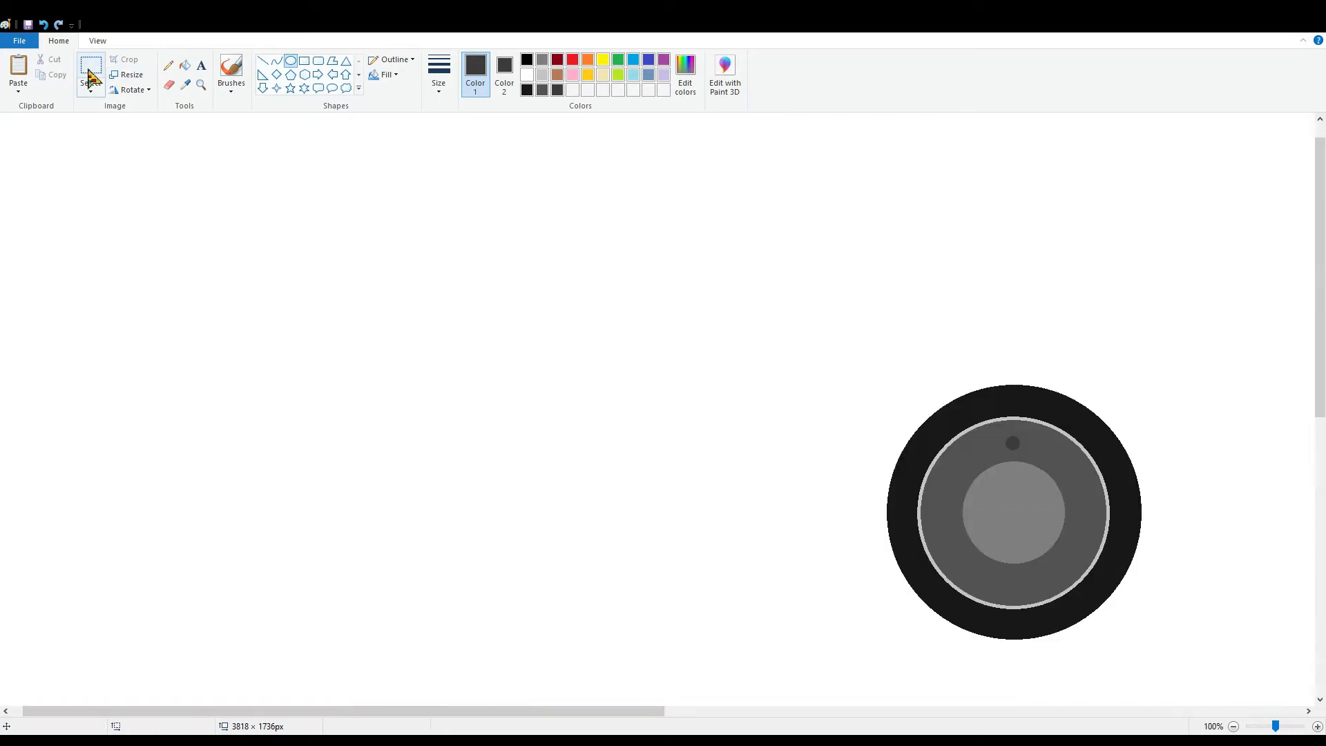
pyautogui.click(90, 74)
pyautogui.moveTo(999, 429); pyautogui.dragTo(1026, 455)
pyautogui.hotkey('ctrl', 'c')
# Try to place pasted dot copies on the upper-left and left parts of the dark gray ring, then undo them.
pyautogui.hotkey('ctrl', 'v')
pyautogui.moveTo(17, 129); pyautogui.dragTo(967, 461)
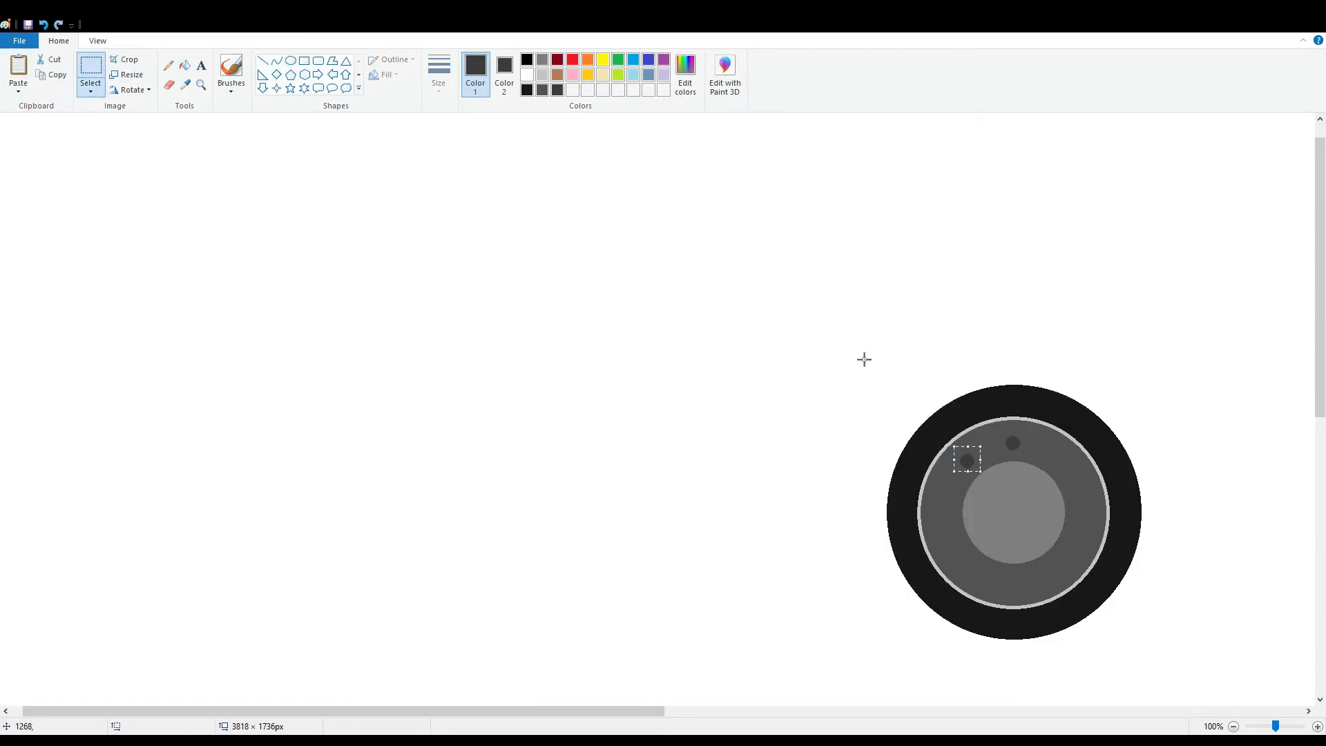
pyautogui.hotkey('ctrl', 'v')
pyautogui.moveTo(25, 136); pyautogui.dragTo(947, 527)
pyautogui.click(43, 24)
# Paste a copy of the dot onto the blank canvas, up and to the left of the wheel.
pyautogui.hotkey('ctrl', 'v')
pyautogui.moveTo(25, 135); pyautogui.dragTo(299, 270)
pyautogui.click(434, 258)
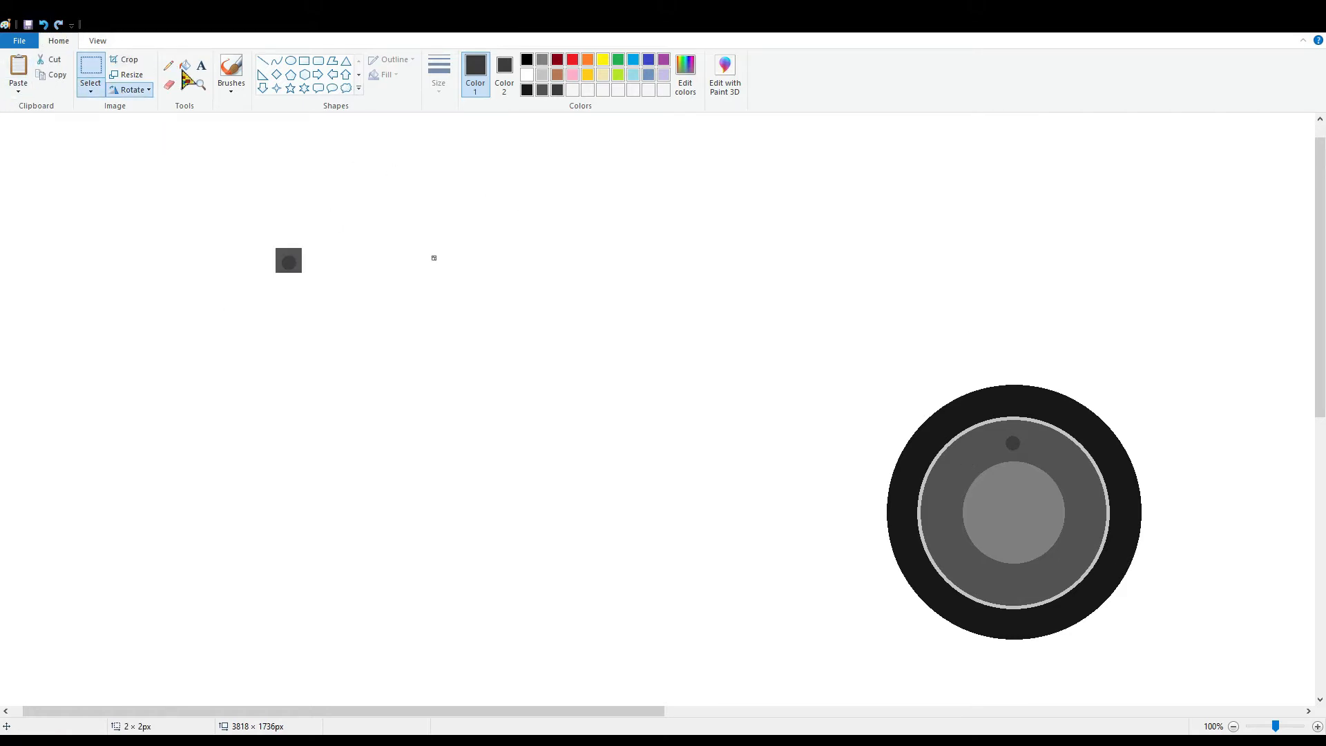
# Fill the dark gray square around the pasted dot copy with white and set both drawing colors to white.
pyautogui.click(184, 67)
pyautogui.click(527, 75)
pyautogui.click(299, 263)
pyautogui.click(505, 71)
pyautogui.click(527, 75)
pyautogui.click(93, 69)
pyautogui.click(484, 72)
# Select the isolated dot copy and move it onto the upper-left part of the dark gray ring.
pyautogui.click(291, 61)
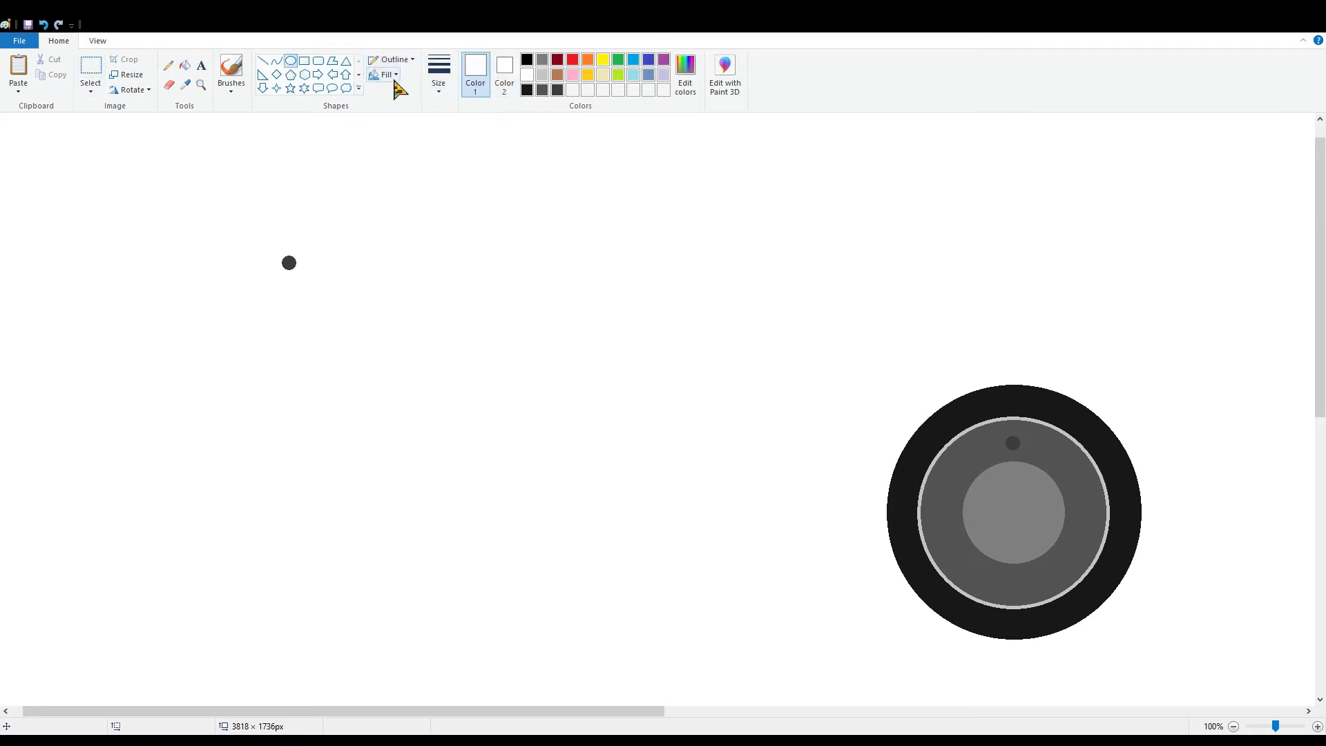
pyautogui.moveTo(258, 206)
pyautogui.mouseDown()
pyautogui.moveTo(321, 282)
pyautogui.moveTo(299, 249)
pyautogui.mouseUp()
pyautogui.click(92, 69)
pyautogui.moveTo(195, 239)
pyautogui.mouseDown()
pyautogui.moveTo(308, 354)
pyautogui.moveTo(337, 357)
pyautogui.mouseUp()
pyautogui.moveTo(276, 290)
pyautogui.mouseDown()
pyautogui.moveTo(499, 402)
pyautogui.moveTo(979, 500)
pyautogui.mouseUp()
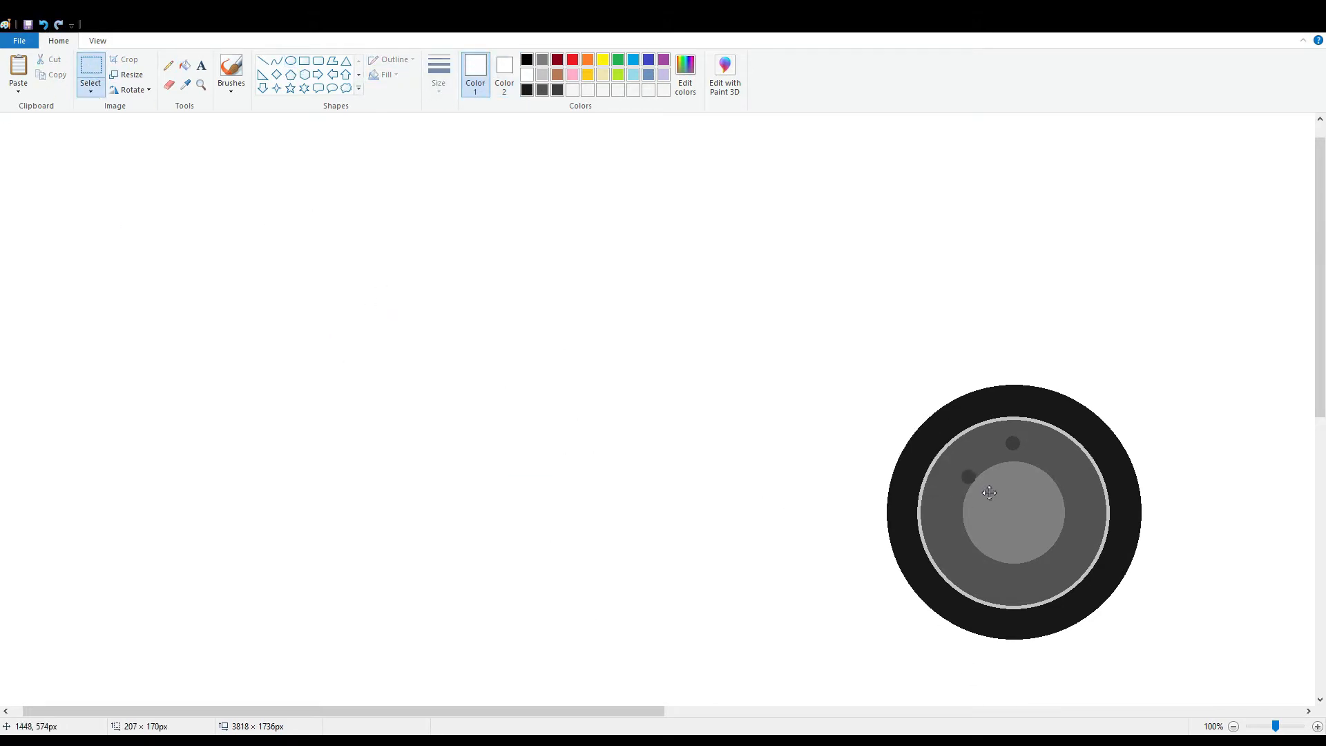
pyautogui.click(1159, 422)
# Paste another dot copy and place it on the dark gray ring directly left of the hub.
pyautogui.click(21, 67)
pyautogui.moveTo(25, 135); pyautogui.dragTo(362, 311)
pyautogui.click(45, 25)
pyautogui.click(6, 75)
pyautogui.moveTo(16, 129); pyautogui.dragTo(326, 213)
pyautogui.moveTo(282, 171)
pyautogui.mouseDown()
pyautogui.moveTo(337, 194)
pyautogui.moveTo(362, 233)
pyautogui.mouseUp()
pyautogui.moveTo(340, 216); pyautogui.dragTo(965, 513)
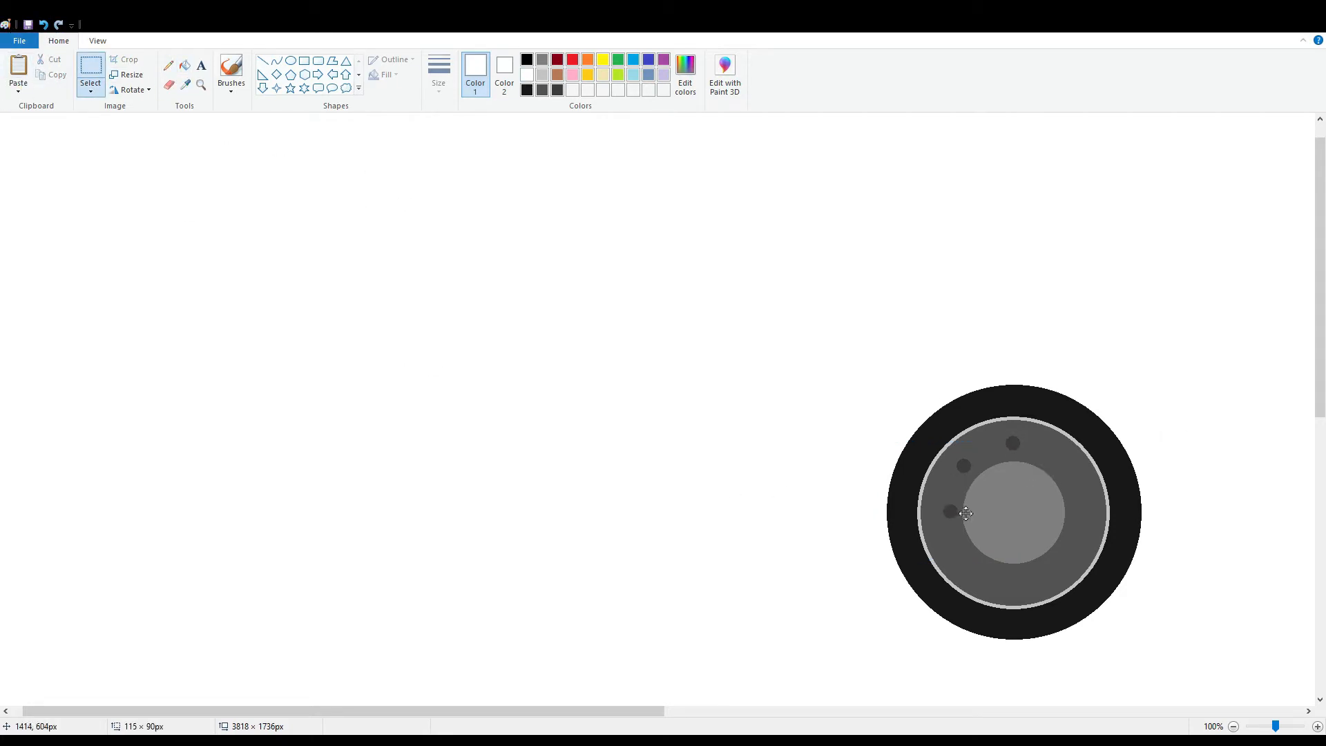
pyautogui.click(44, 24)
pyautogui.moveTo(262, 259); pyautogui.dragTo(875, 562)
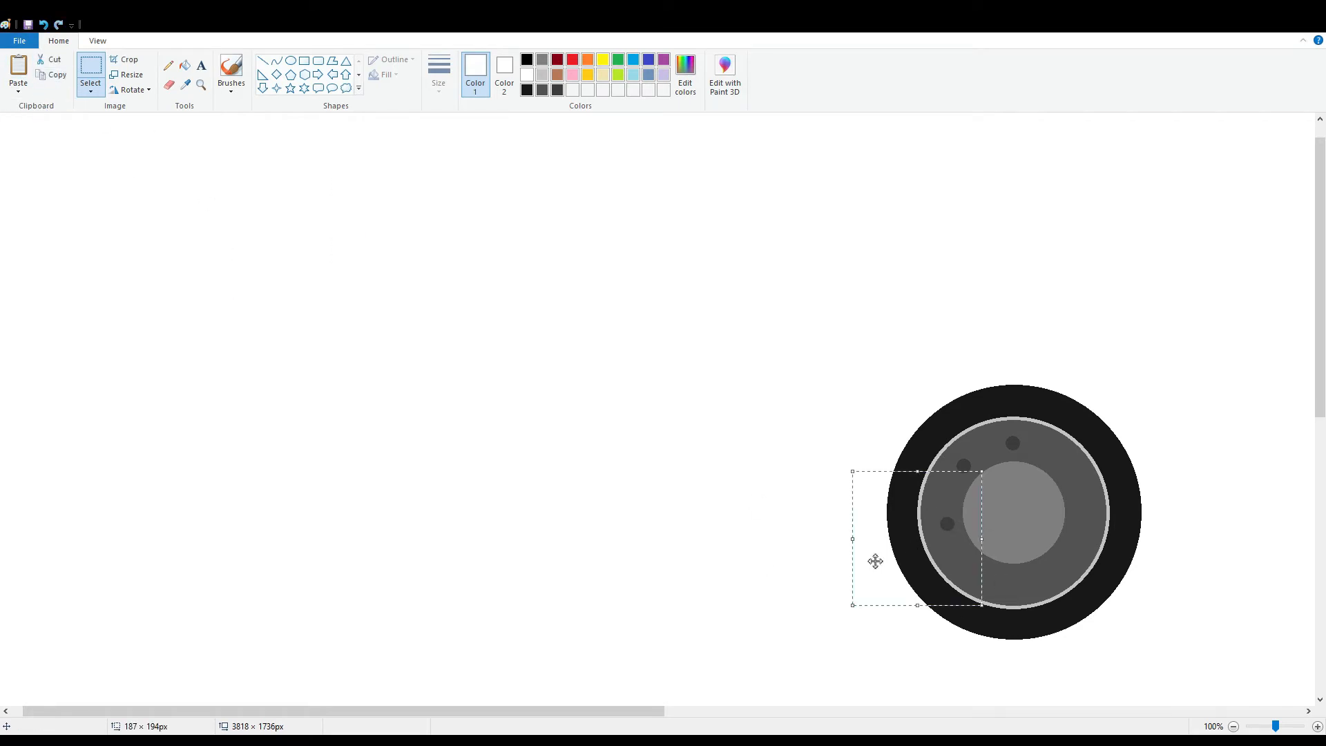
pyautogui.press('Escape')
# Paste further dot copies and place them on the lower-left and bottom parts of the dark gray ring.
pyautogui.hotkey('ctrl', 'v')
pyautogui.moveTo(89, 204); pyautogui.dragTo(956, 592)
pyautogui.hotkey('ctrl', 'v')
pyautogui.moveTo(62, 205); pyautogui.dragTo(972, 592)
# Try to place more dot copies along the ring's right half and bottom, then undo the last three placements.
pyautogui.hotkey('ctrl', 'v')
pyautogui.click(22, 67)
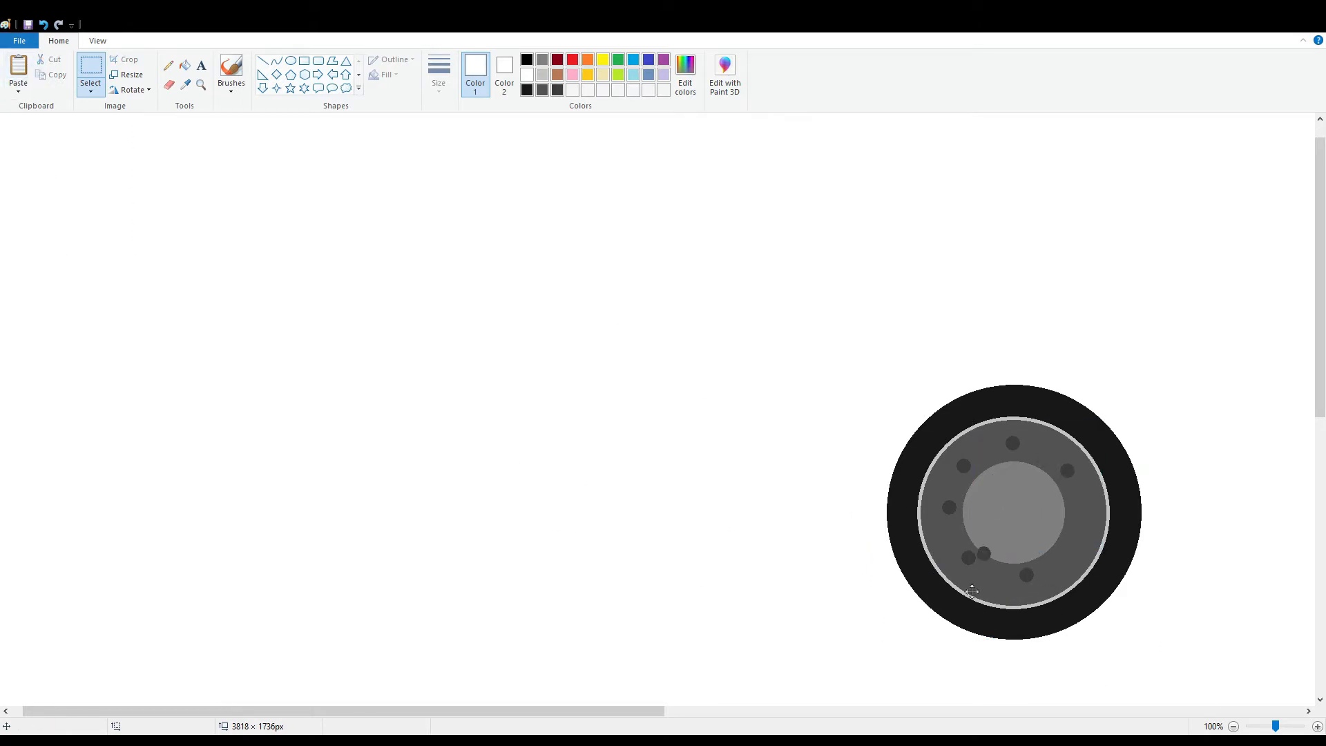
pyautogui.moveTo(1064, 555); pyautogui.dragTo(1063, 558)
pyautogui.click(19, 66)
pyautogui.moveTo(47, 197); pyautogui.dragTo(1013, 629)
pyautogui.hotkey('ctrl', 'z')
pyautogui.hotkey('ctrl', 'z')
pyautogui.hotkey('ctrl', 'z')
# Paste a dot copy and align it on the upper-right part of the ring, level with the upper-left dot.
pyautogui.click(20, 67)
pyautogui.moveTo(56, 183); pyautogui.dragTo(923, 482)
pyautogui.press('Down')
pyautogui.press('Down')
pyautogui.press('Right')
pyautogui.press('Right')
pyautogui.press('Right')
pyautogui.press('Right')
pyautogui.press('Right')
pyautogui.press('Right')
pyautogui.press('Right')
pyautogui.press('Right')
pyautogui.press('Right')
pyautogui.press('Right')
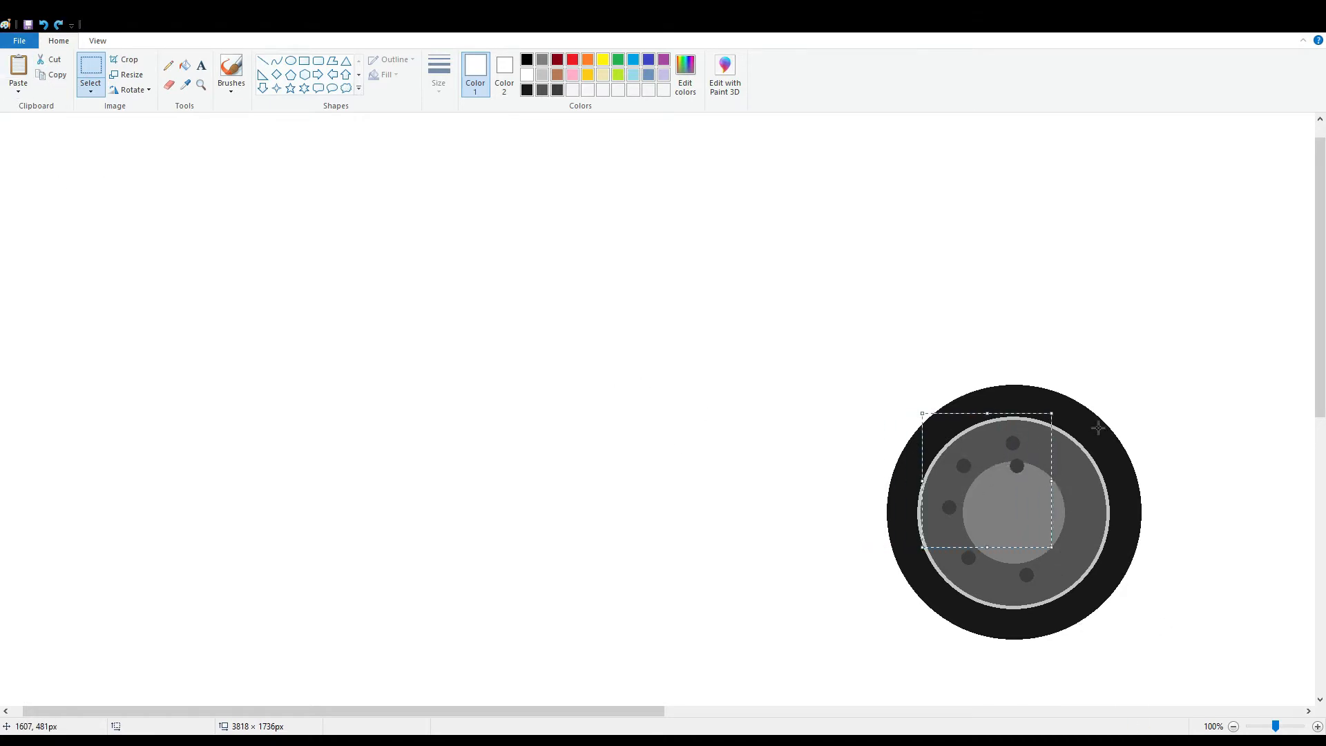
pyautogui.press('Left')
pyautogui.press('Left')
pyautogui.press('Left')
pyautogui.press('Left')
pyautogui.press('Right')
pyautogui.press('Right')
pyautogui.press('Right')
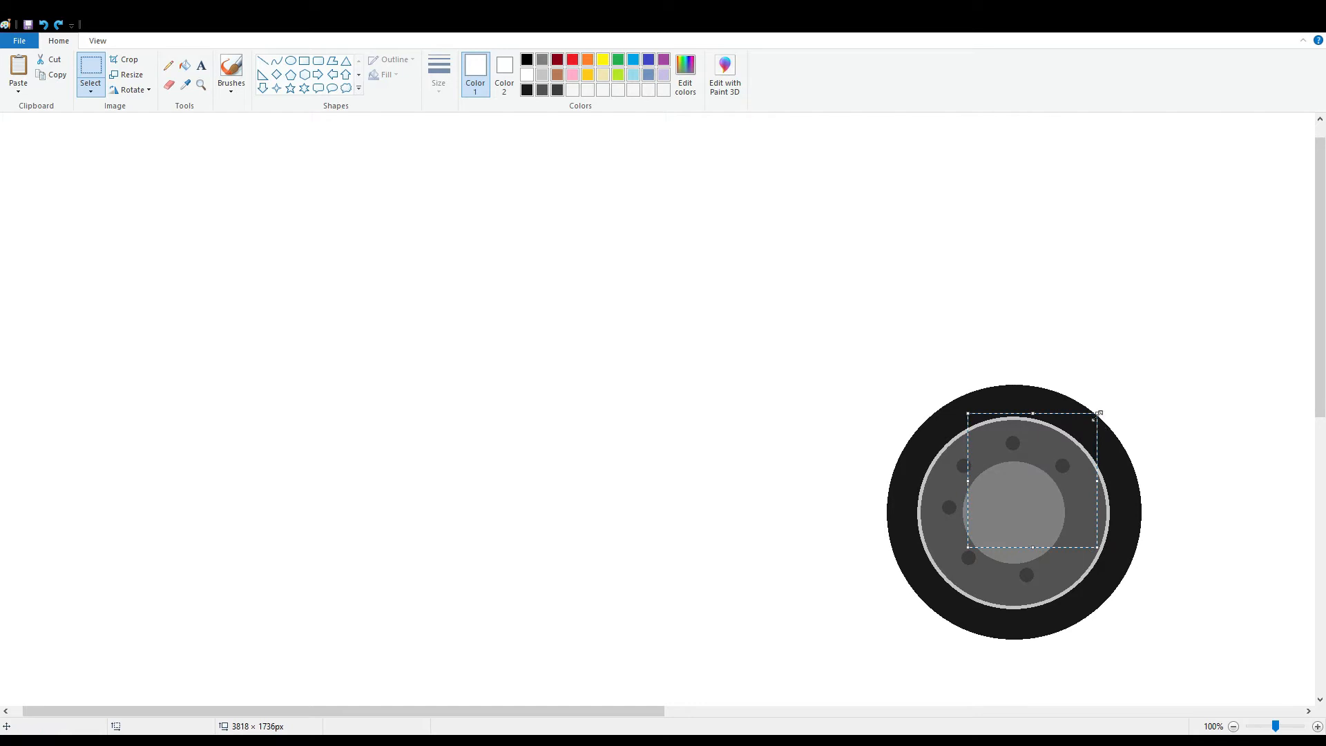
# Paste a dot copy and align it on the ring right of the hub, level with the left dot.
pyautogui.click(20, 67)
pyautogui.moveTo(77, 200); pyautogui.dragTo(932, 543)
pyautogui.press('Left')
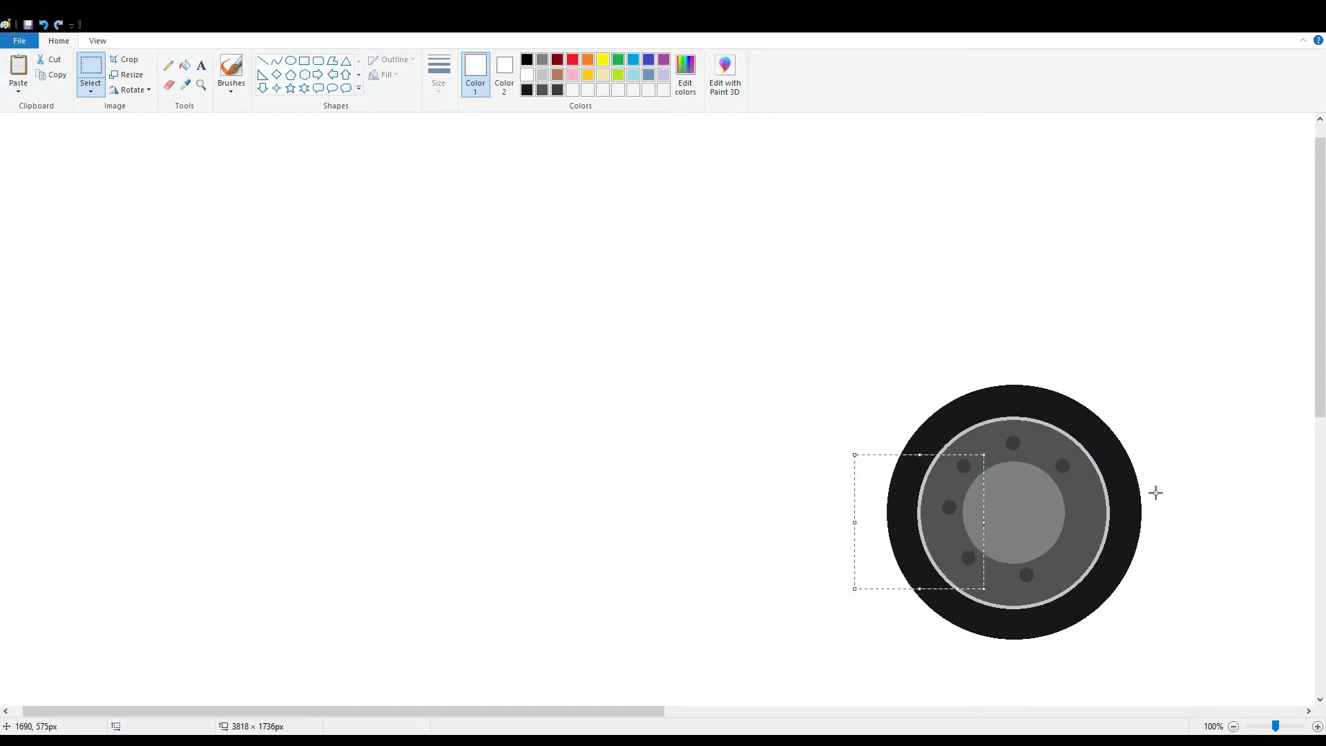
pyautogui.press('Right')
pyautogui.press('Right')
pyautogui.press('Right')
pyautogui.press('Right')
pyautogui.press('Right')
pyautogui.press('Right')
pyautogui.press('Right')
pyautogui.press('Right')
pyautogui.press('Right')
pyautogui.press('Right')
pyautogui.press('Right')
pyautogui.press('Right')
pyautogui.press('Right')
# Paste a dot copy and align it on the lower-right part of the ring, level with the lower-left dot.
pyautogui.click(20, 67)
pyautogui.moveTo(103, 211); pyautogui.dragTo(1091, 637)
pyautogui.click(19, 67)
pyautogui.moveTo(80, 266); pyautogui.dragTo(438, 432)
pyautogui.moveTo(69, 146); pyautogui.dragTo(978, 563)
pyautogui.press('Right')
pyautogui.press('Right')
pyautogui.press('Right')
pyautogui.press('Right')
pyautogui.press('Right')
pyautogui.press('Right')
pyautogui.press('Right')
pyautogui.press('Right')
pyautogui.press('Right')
pyautogui.press('Right')
pyautogui.press('Right')
pyautogui.press('Right')
pyautogui.press('Right')
pyautogui.press('Right')
pyautogui.press('Right')
pyautogui.press('Right')
pyautogui.press('Right')
pyautogui.press('Right')
pyautogui.press('Right')
pyautogui.press('Right')
pyautogui.click(1225, 536)
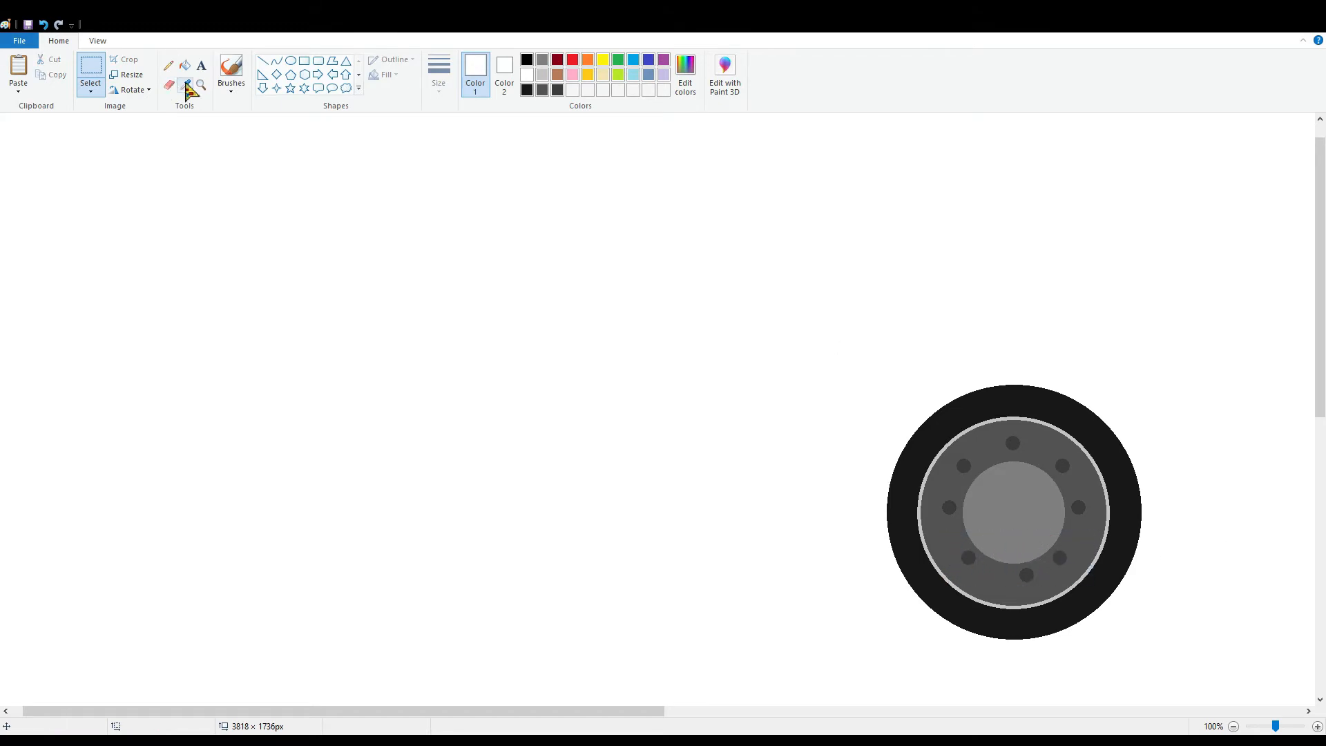
# Hide the off-center bottom dot by filling it with the ring's dark gray.
pyautogui.click(185, 65)
pyautogui.click(542, 90)
pyautogui.click(1029, 577)
# Paste a dot copy and align it on the ring directly below the hub, in line with the top dot.
pyautogui.click(19, 67)
pyautogui.moveTo(63, 184); pyautogui.dragTo(981, 462)
pyautogui.press('Down')
pyautogui.press('Down')
pyautogui.press('Down')
pyautogui.press('Down')
pyautogui.press('Down')
pyautogui.press('Down')
pyautogui.press('Down')
pyautogui.press('Down')
pyautogui.press('Down')
pyautogui.press('Down')
pyautogui.press('Down')
pyautogui.press('Down')
pyautogui.press('Down')
pyautogui.press('Down')
pyautogui.press('Down')
pyautogui.press('Down')
pyautogui.press('Down')
pyautogui.press('Down')
pyautogui.press('Down')
pyautogui.press('Down')
pyautogui.press('Down')
pyautogui.press('Down')
pyautogui.press('Down')
pyautogui.press('Down')
pyautogui.press('Down')
pyautogui.press('Down')
pyautogui.press('Down')
pyautogui.press('Down')
pyautogui.press('Down')
pyautogui.press('Down')
pyautogui.press('Down')
pyautogui.press('Down')
pyautogui.press('Down')
pyautogui.press('Down')
pyautogui.press('Down')
pyautogui.press('Down')
pyautogui.press('Down')
pyautogui.press('Down')
pyautogui.press('Down')
pyautogui.press('Down')
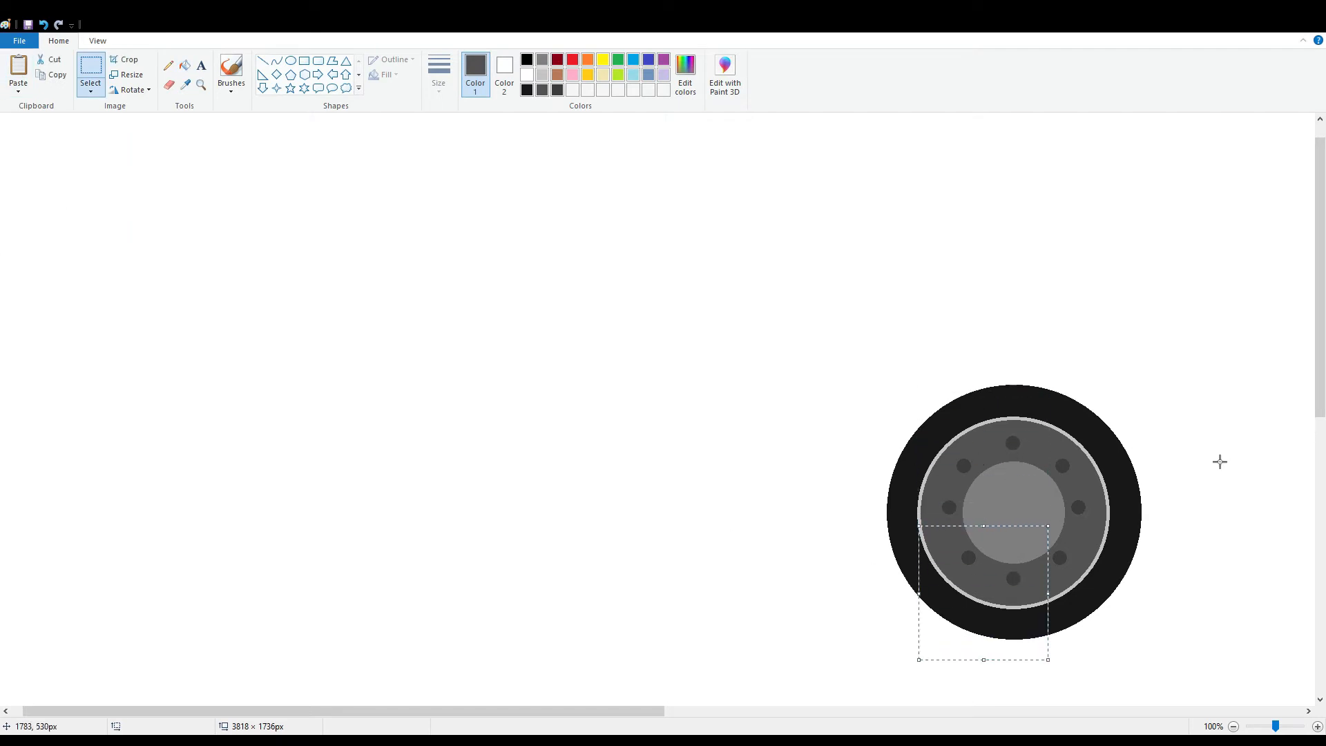
pyautogui.press('Right')
pyautogui.press('Right')
pyautogui.press('Up')
pyautogui.click(1220, 461)
# Try to recolor the dark gray ring with medium gray, then undo the fill.
pyautogui.click(1233, 727)
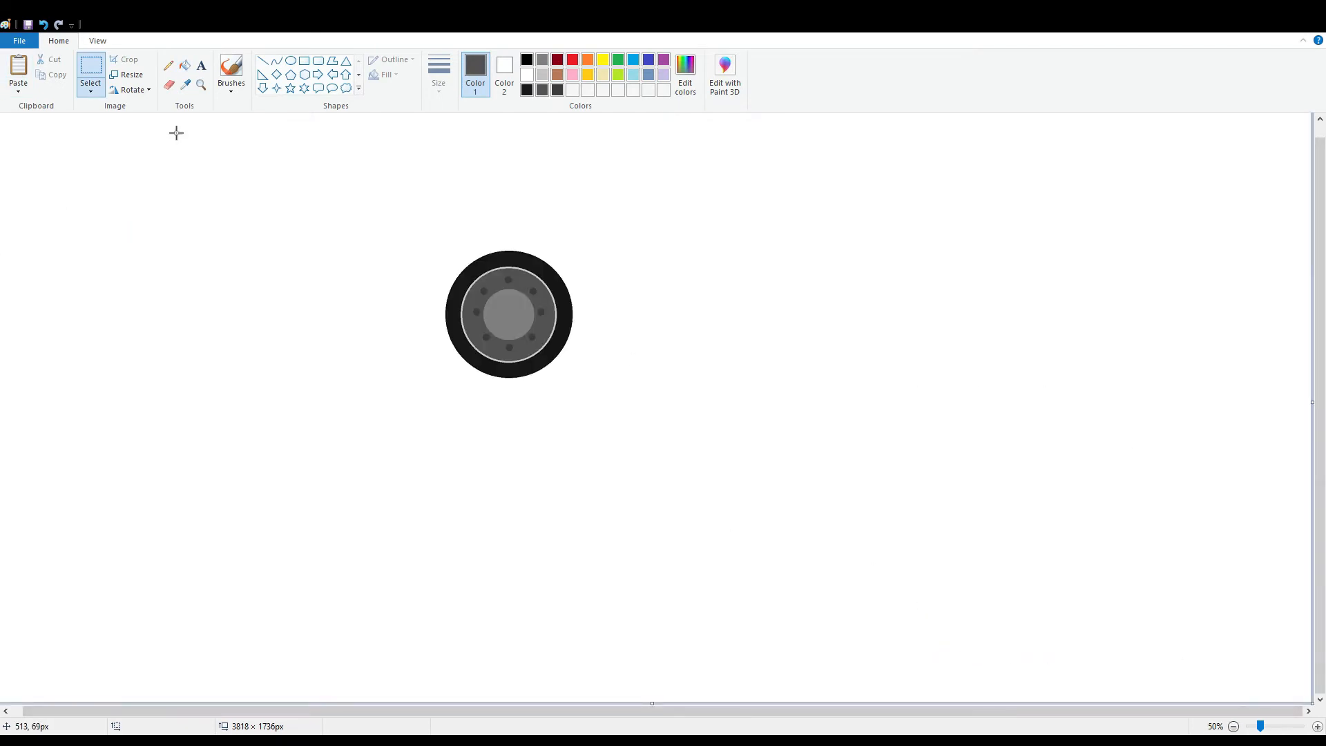
pyautogui.click(558, 90)
pyautogui.click(185, 65)
pyautogui.click(485, 285)
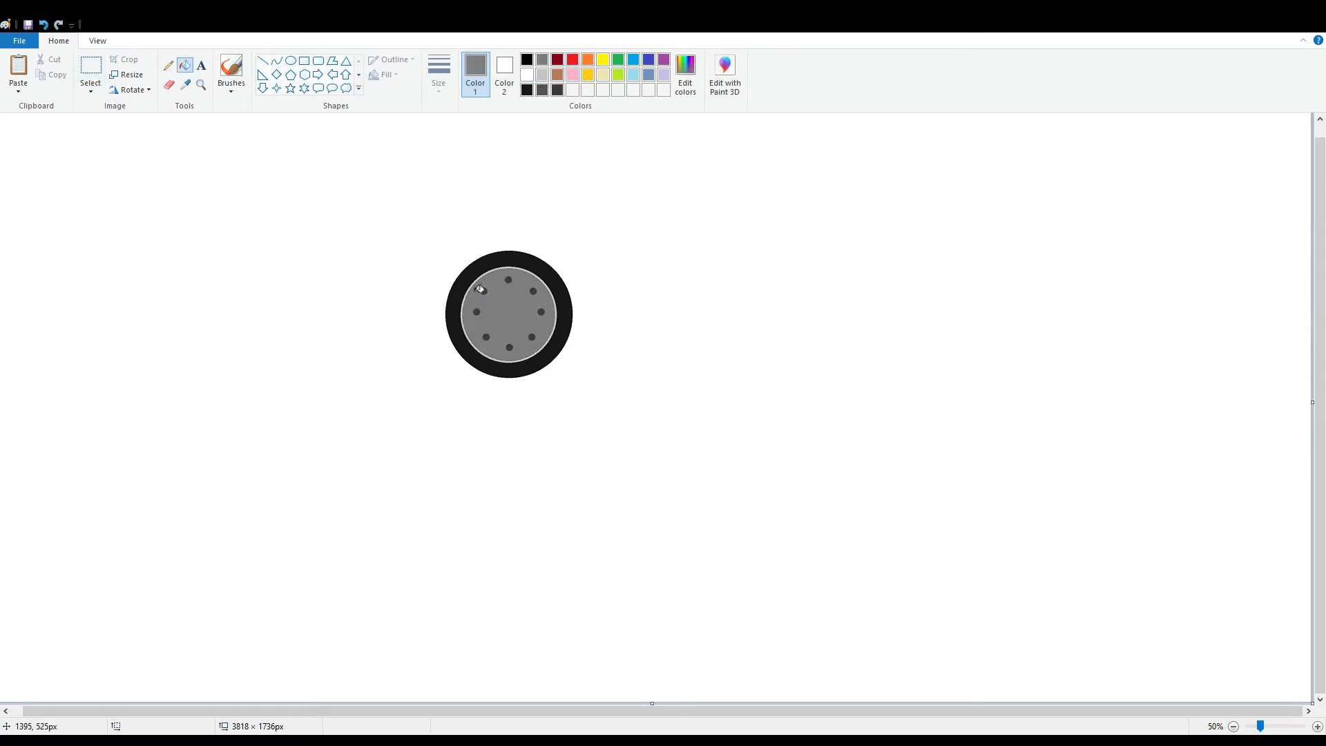
pyautogui.hotkey('ctrl', 'z')
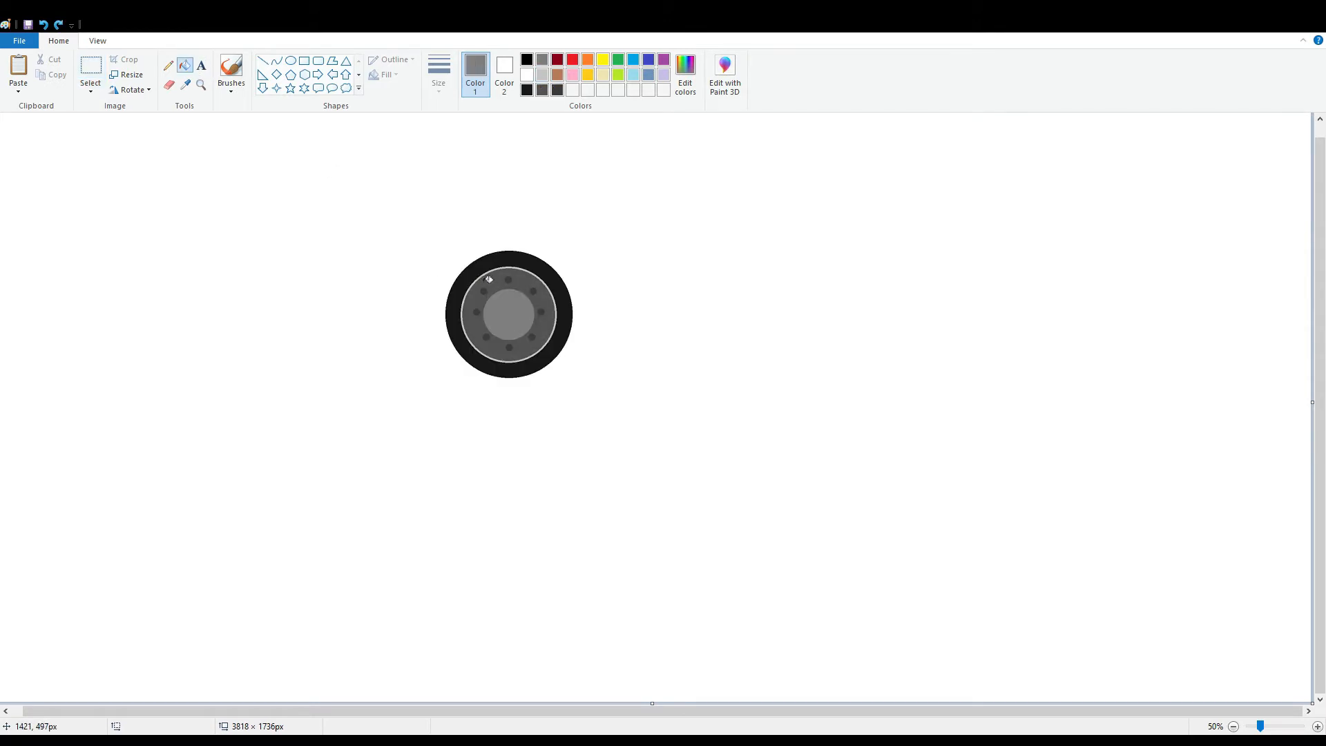
# Fill the thin light outline around the dark gray ring with medium gray.
pyautogui.click(483, 275)
pyautogui.click(91, 75)
pyautogui.click(735, 419)
pyautogui.click(1317, 727)
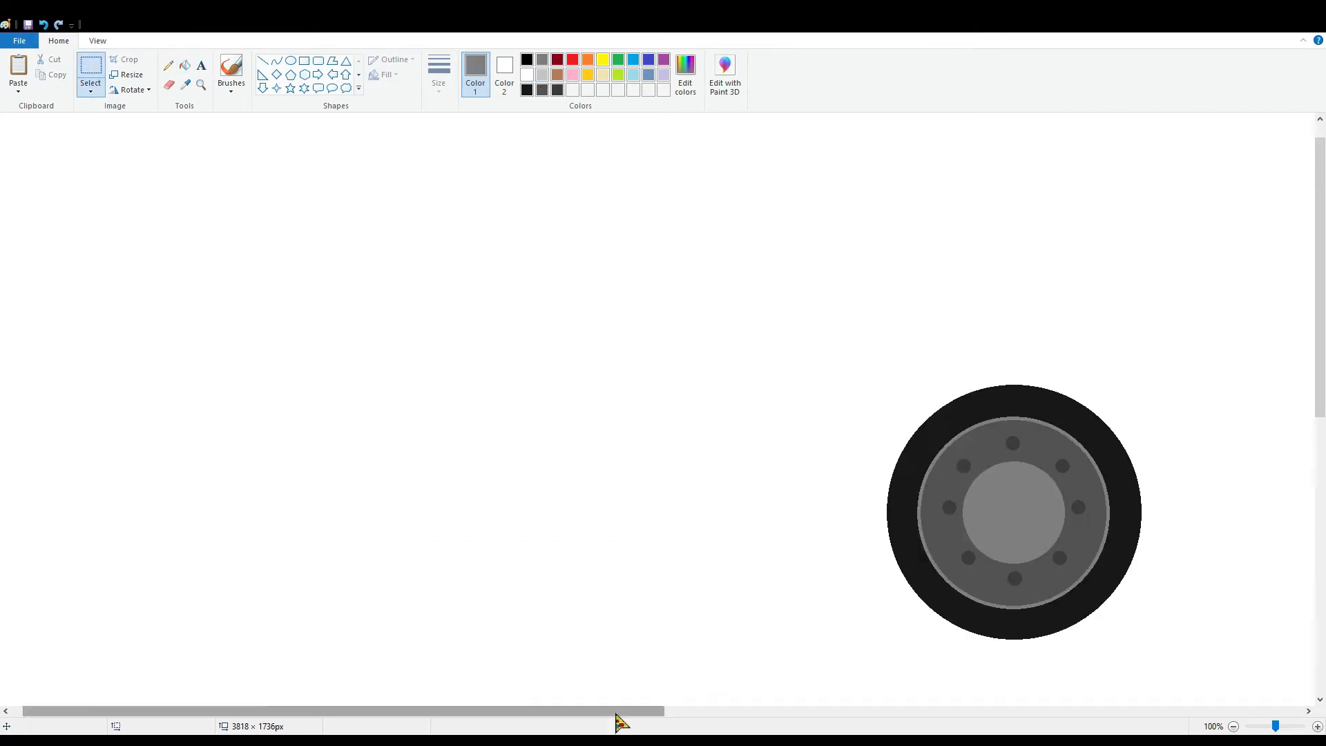
# Draw a black circle outline about 422 by 422 px around the tire and center it on the wheel.
pyautogui.moveTo(617, 714); pyautogui.dragTo(814, 714)
pyautogui.scroll(-2, 1154, 533)
pyautogui.click(290, 61)
pyautogui.click(527, 60)
pyautogui.moveTo(467, 218); pyautogui.dragTo(758, 674)
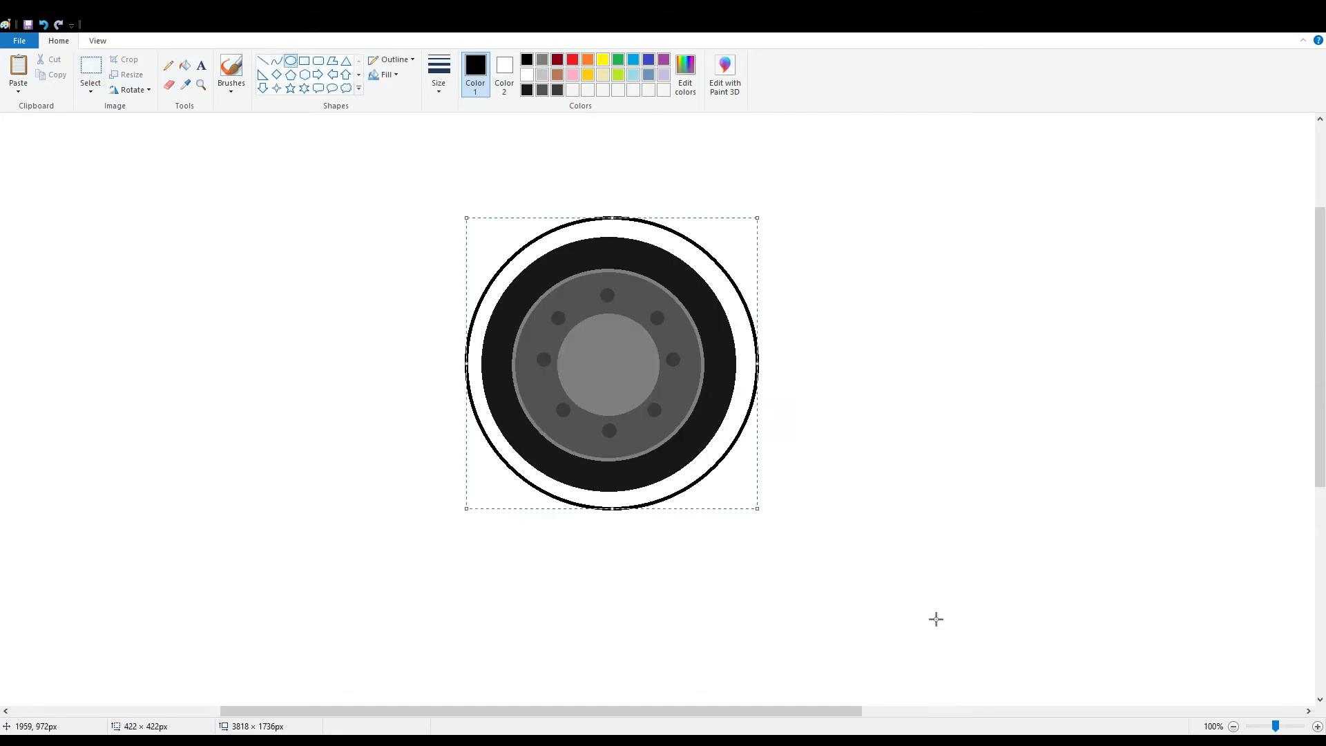
pyautogui.press('Left')
pyautogui.press('Left')
pyautogui.press('Down')
pyautogui.press('Left')
pyautogui.press('Left')
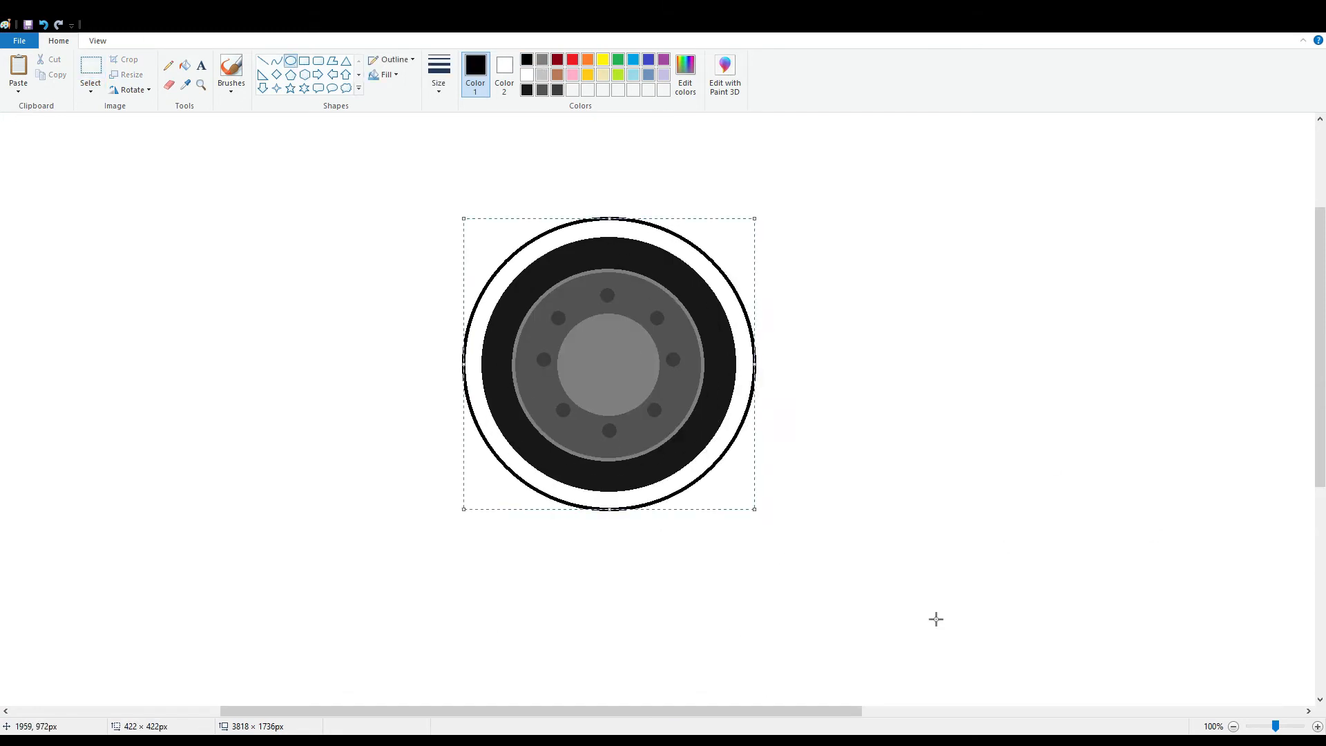
pyautogui.press('Left')
pyautogui.press('Down')
pyautogui.press('Down')
pyautogui.press('Up')
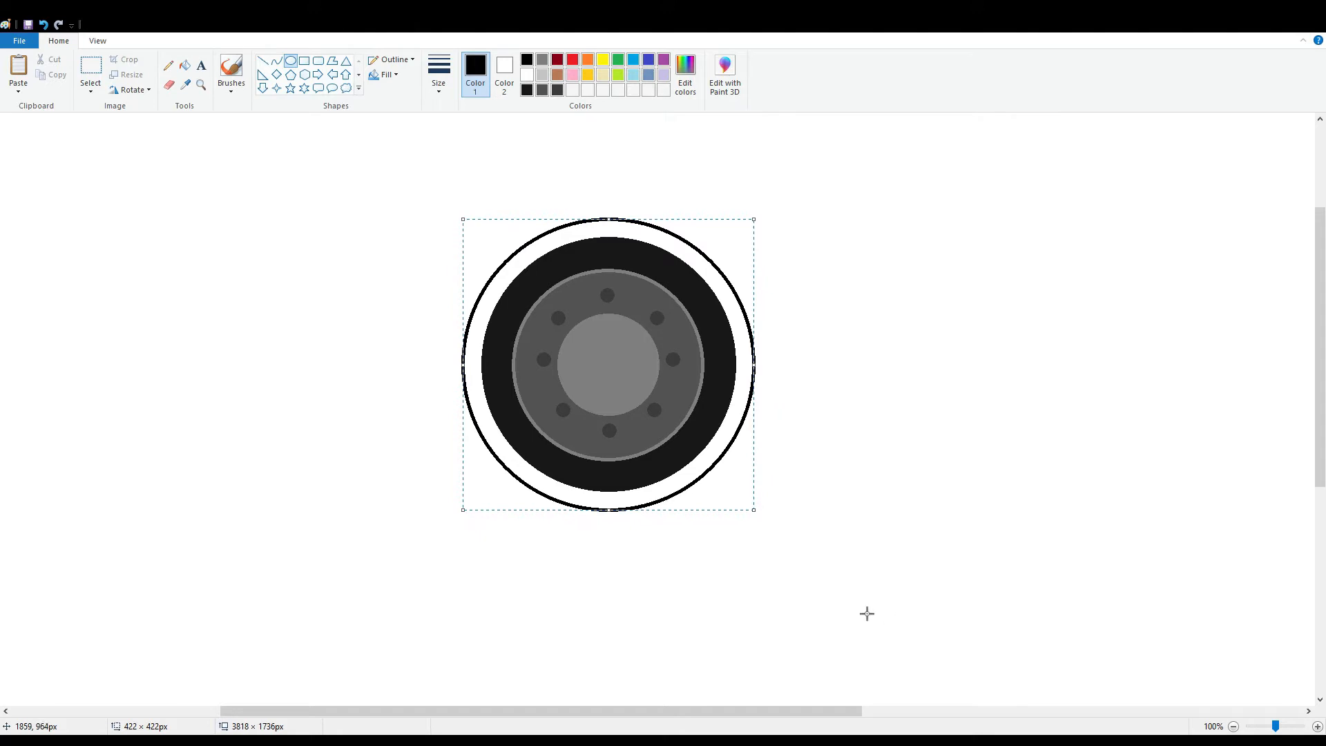
pyautogui.click(868, 613)
# Erase small gaps on both lower sides of the circle and hide its lower part with a white fill.
pyautogui.click(169, 84)
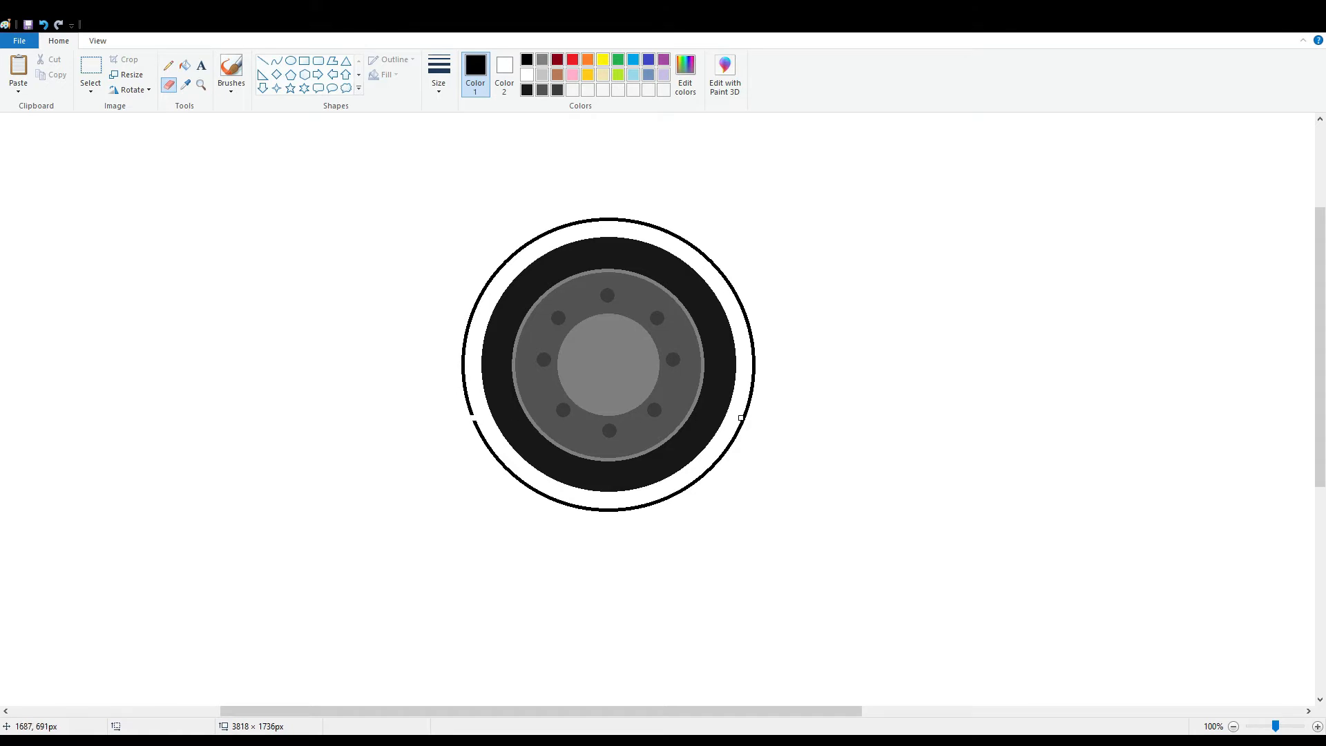
pyautogui.click(184, 65)
pyautogui.click(527, 75)
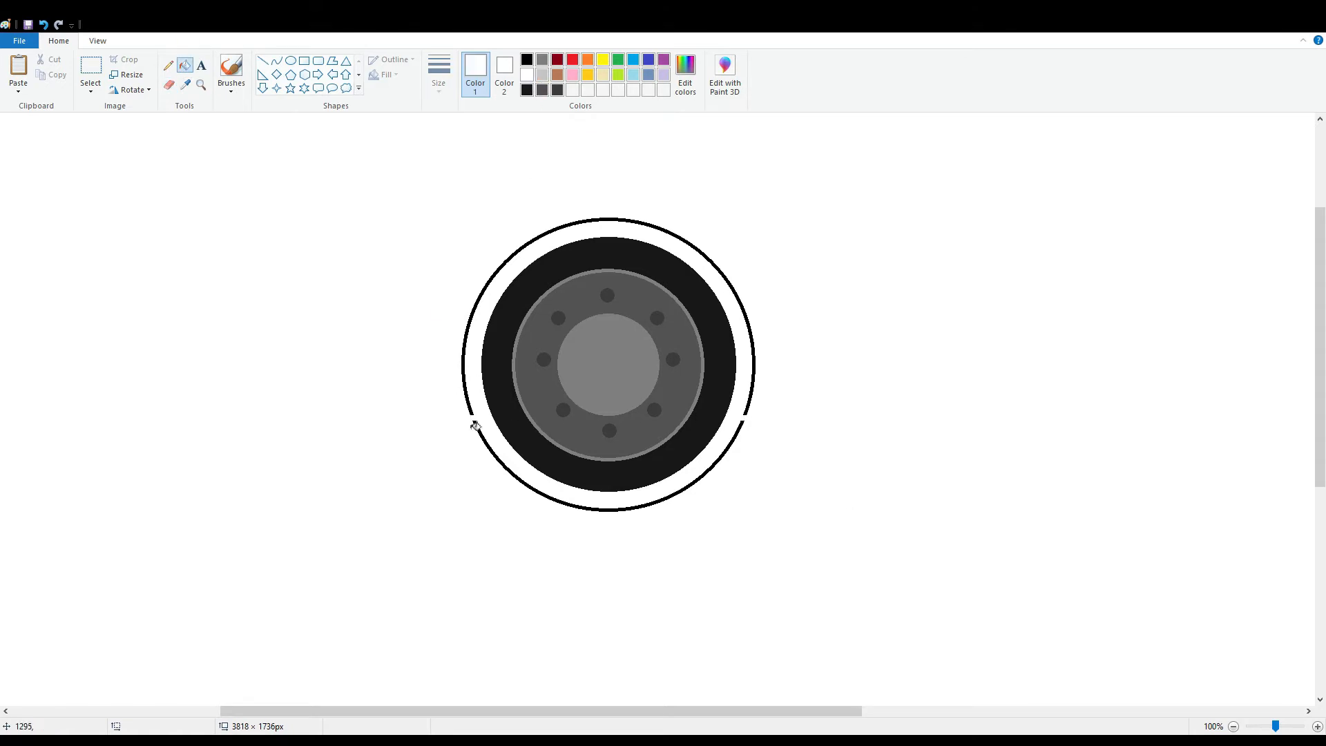
pyautogui.click(477, 429)
# Draw short black horizontal lines joining the wheel arch to the tire near both lower ends of the arch.
pyautogui.click(262, 61)
pyautogui.click(504, 69)
pyautogui.click(475, 69)
pyautogui.click(527, 60)
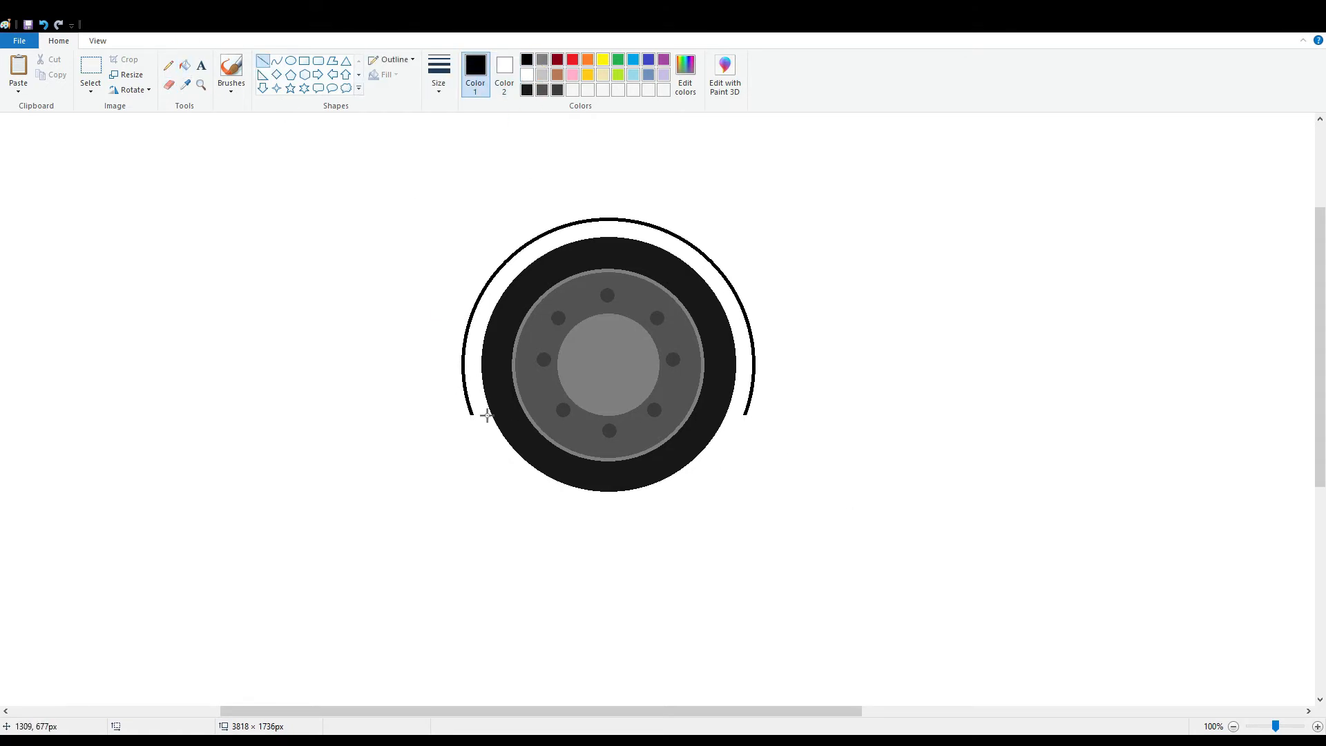
pyautogui.moveTo(470, 406); pyautogui.dragTo(487, 405)
pyautogui.click(91, 67)
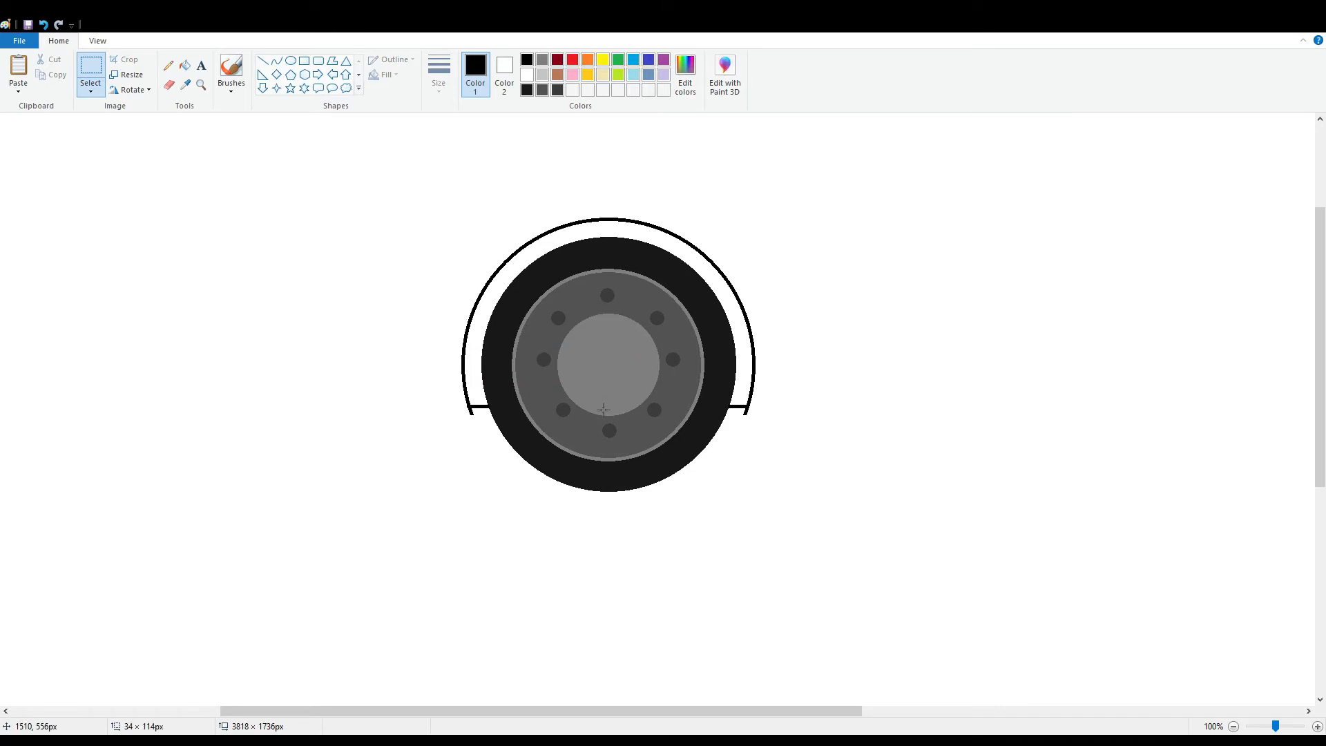
# Draw a larger black circle outline about 485 by 485 px around the wheel arch and center it on the wheel.
pyautogui.click(291, 61)
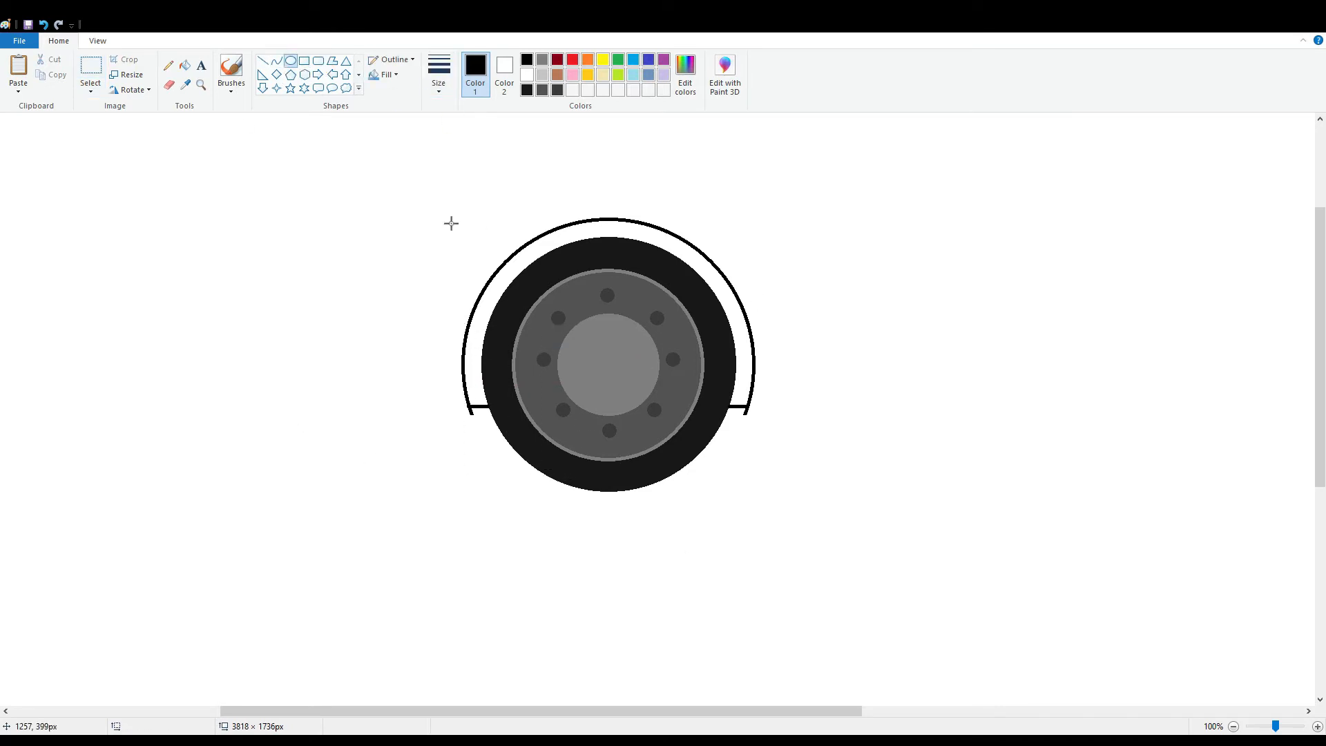
pyautogui.moveTo(468, 235); pyautogui.dragTo(774, 540)
pyautogui.hotkey('ctrl', 'z')
pyautogui.moveTo(436, 187)
pyautogui.mouseDown()
pyautogui.moveTo(494, 243)
pyautogui.moveTo(781, 730)
pyautogui.moveTo(770, 522)
pyautogui.mouseUp()
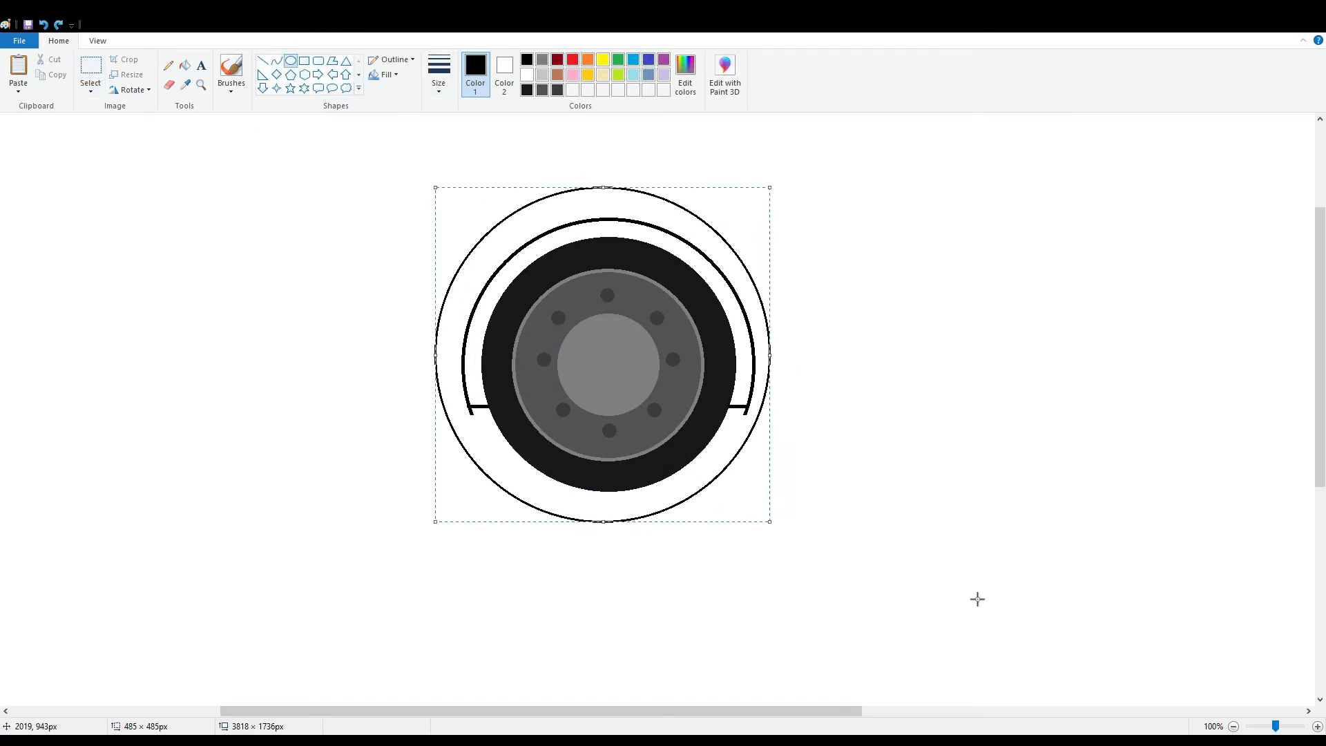
pyautogui.press('Down')
pyautogui.press('Down')
pyautogui.press('Down')
pyautogui.press('Down')
pyautogui.press('Down')
pyautogui.press('Down')
pyautogui.press('Down')
pyautogui.press('Down')
pyautogui.press('Down')
pyautogui.press('Down')
pyautogui.press('Down')
pyautogui.press('Down')
pyautogui.press('Down')
pyautogui.press('Down')
pyautogui.press('Right')
pyautogui.press('Right')
pyautogui.press('Right')
pyautogui.press('Right')
pyautogui.press('Right')
pyautogui.press('Right')
pyautogui.press('Right')
pyautogui.press('Right')
pyautogui.press('Right')
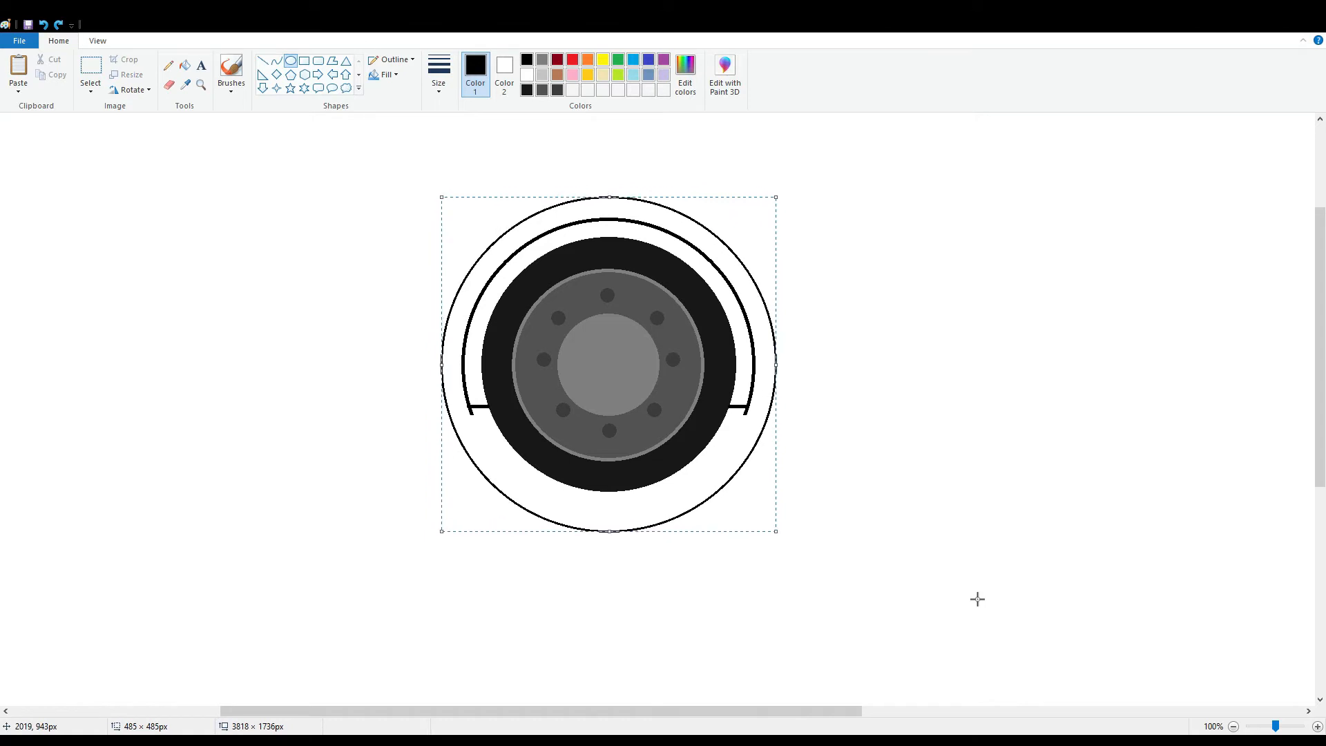
# Cut the outer circle on both sides just below the hub's center and hide its lower part with a white fill.
pyautogui.click(168, 84)
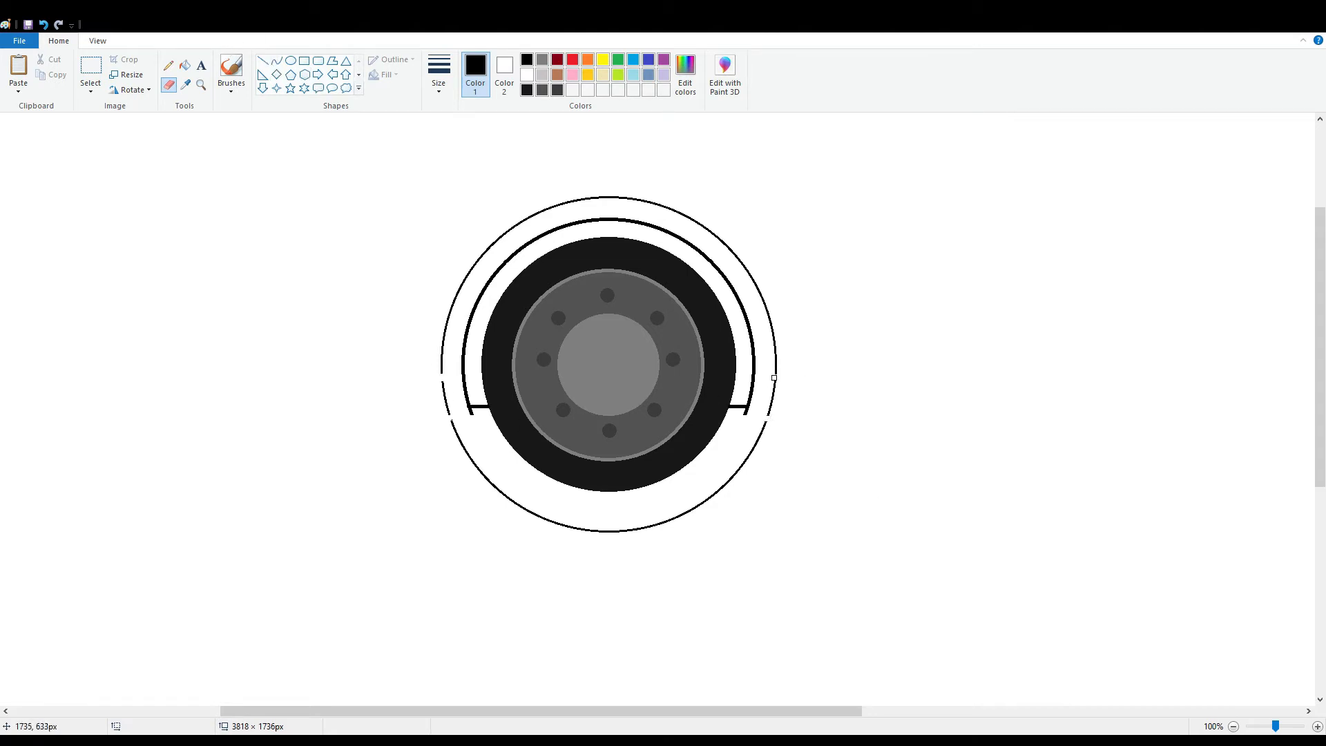
pyautogui.click(185, 65)
pyautogui.click(527, 74)
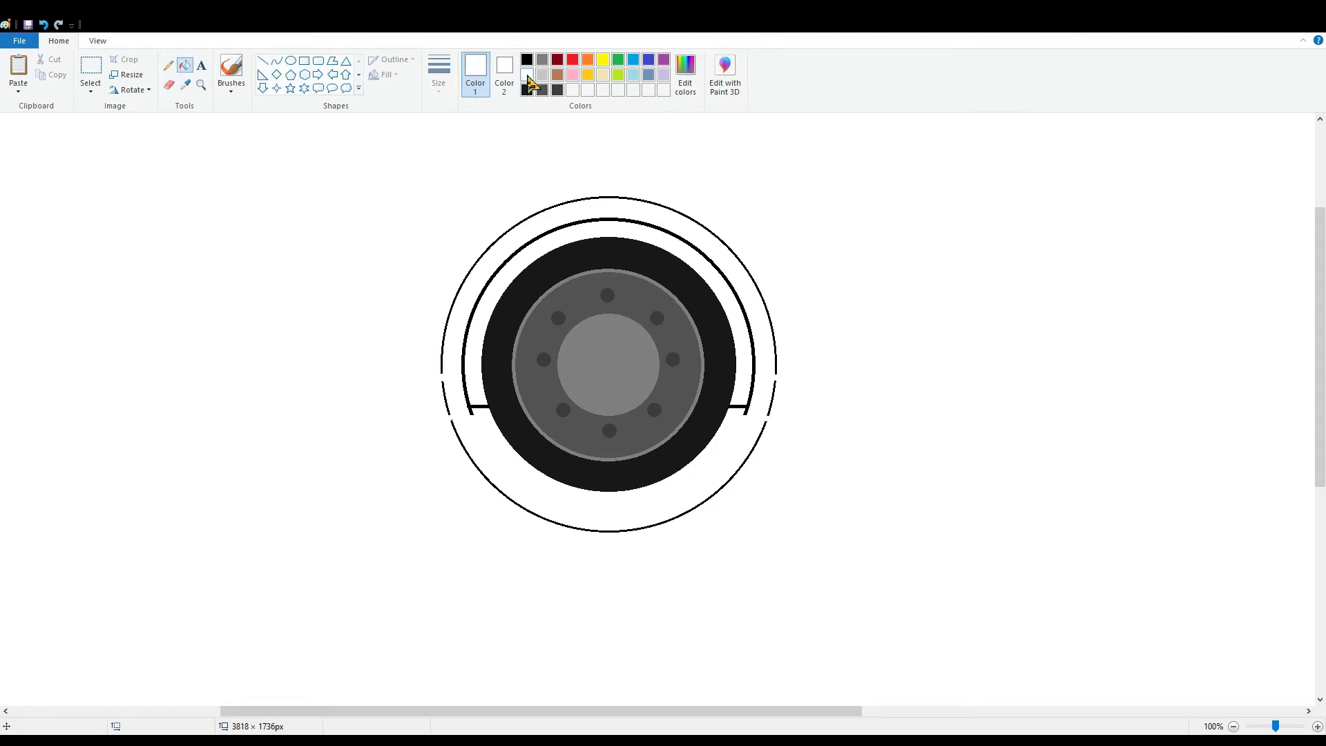
pyautogui.click(452, 407)
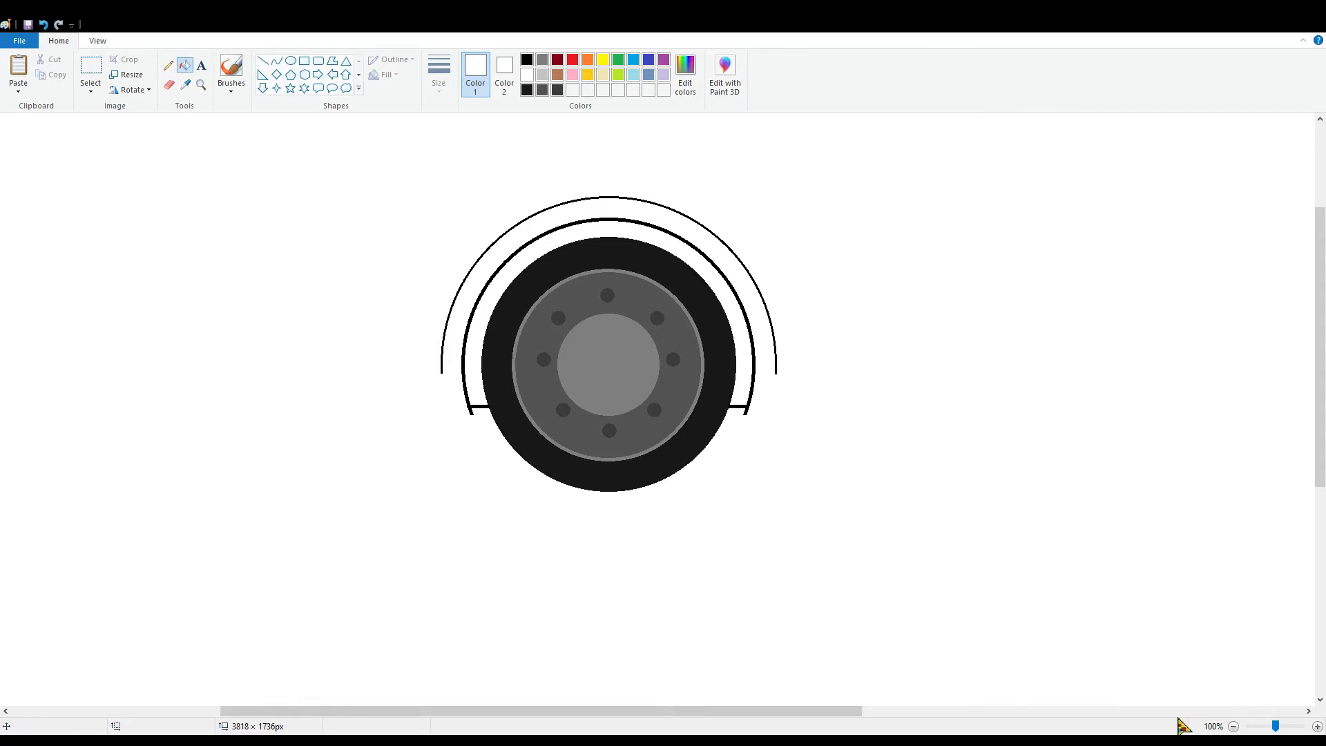
# Copy the wheel with its arches and paste a duplicate to the right of the original.
pyautogui.click(1234, 727)
pyautogui.click(90, 67)
pyautogui.moveTo(384, 205); pyautogui.dragTo(635, 413)
pyautogui.click(45, 76)
pyautogui.click(18, 65)
pyautogui.moveTo(165, 242); pyautogui.dragTo(801, 328)
pyautogui.click(891, 360)
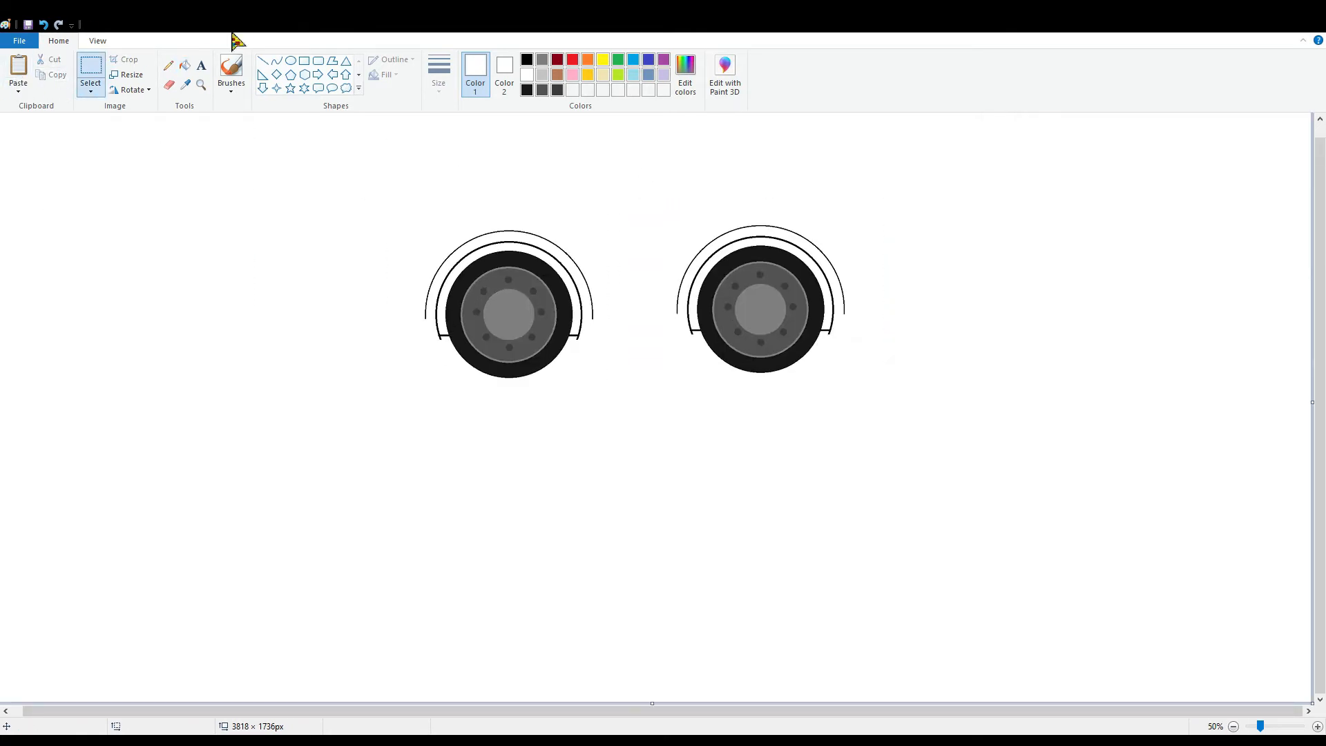
# Draw a black horizontal ground line about 3147 px long and position it below the two wheels.
pyautogui.click(262, 61)
pyautogui.click(527, 60)
pyautogui.moveTo(110, 562)
pyautogui.mouseDown()
pyautogui.moveTo(1071, 657)
pyautogui.moveTo(1202, 705)
pyautogui.mouseUp()
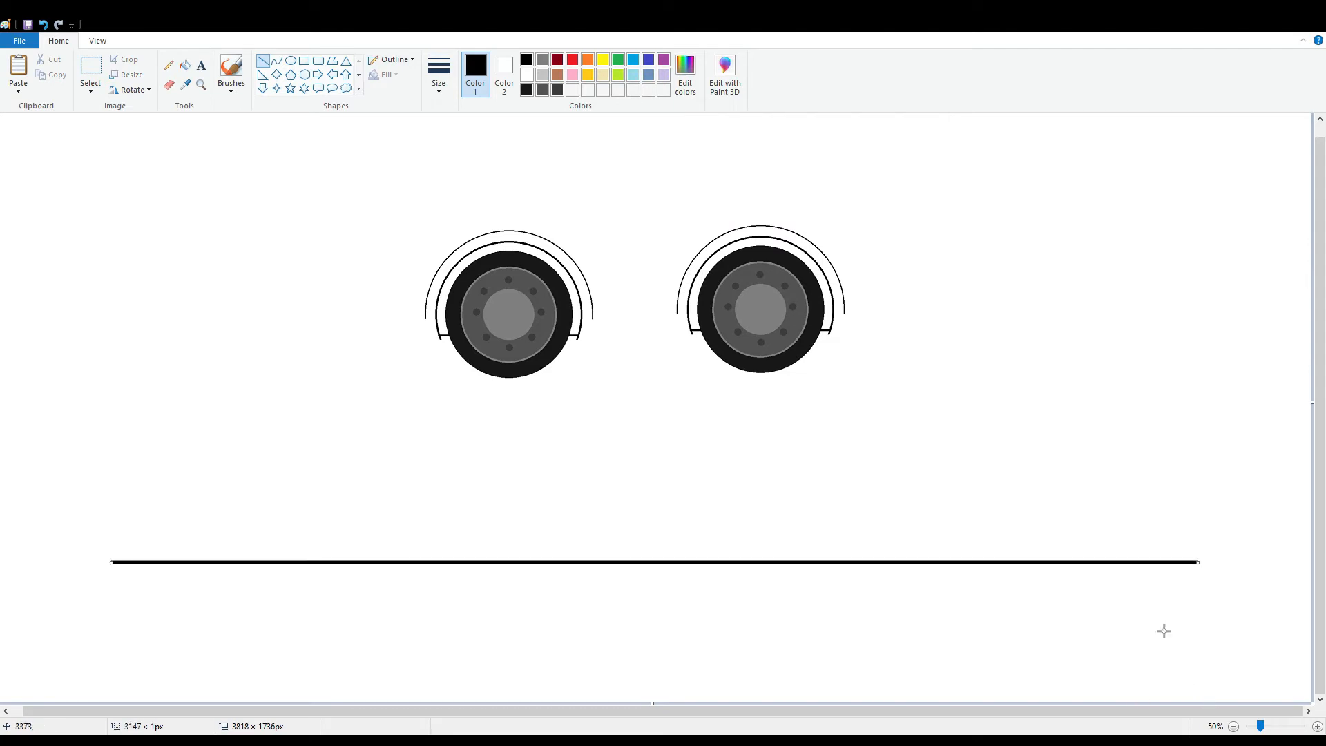
pyautogui.moveTo(1124, 572); pyautogui.dragTo(1140, 619)
# Move the left wheel with its arches down and left so the tire rests on the ground line.
pyautogui.click(90, 67)
pyautogui.moveTo(404, 209); pyautogui.dragTo(631, 414)
pyautogui.moveTo(569, 352); pyautogui.dragTo(434, 581)
# Place the right wheel with its arches on the ground line and shift it farther from the left wheel.
pyautogui.moveTo(633, 162); pyautogui.dragTo(1056, 617)
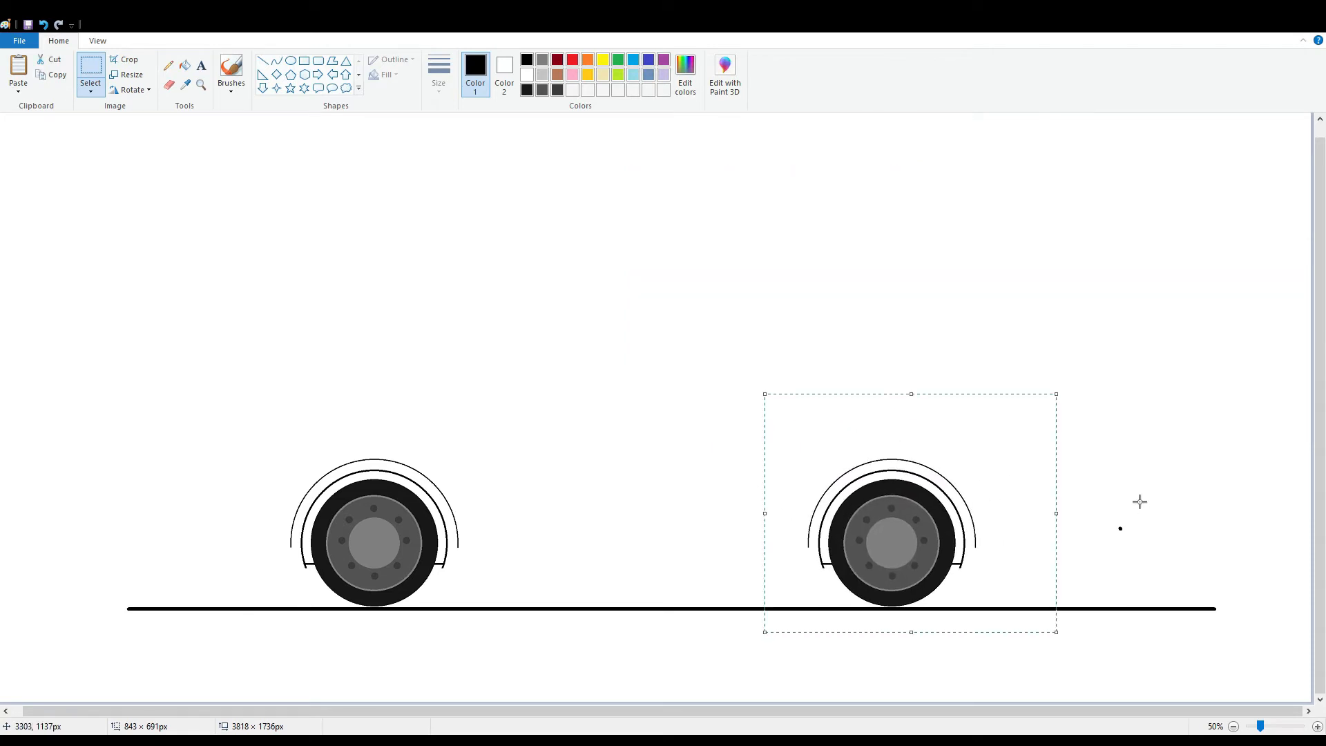
pyautogui.press('Right')
pyautogui.press('Right')
pyautogui.press('Right')
pyautogui.press('Right')
pyautogui.press('Right')
pyautogui.press('Right')
pyautogui.press('Right')
pyautogui.press('Right')
pyautogui.press('Right')
pyautogui.press('Right')
pyautogui.press('Right')
pyautogui.press('Right')
pyautogui.press('Right')
pyautogui.press('Right')
pyautogui.press('Right')
pyautogui.press('Right')
pyautogui.press('Right')
pyautogui.press('Right')
pyautogui.press('Right')
pyautogui.press('Right')
pyautogui.click(705, 272)
# Draw a black horizontal sill line connecting the facing lower ends of the two wheel arches.
pyautogui.click(263, 62)
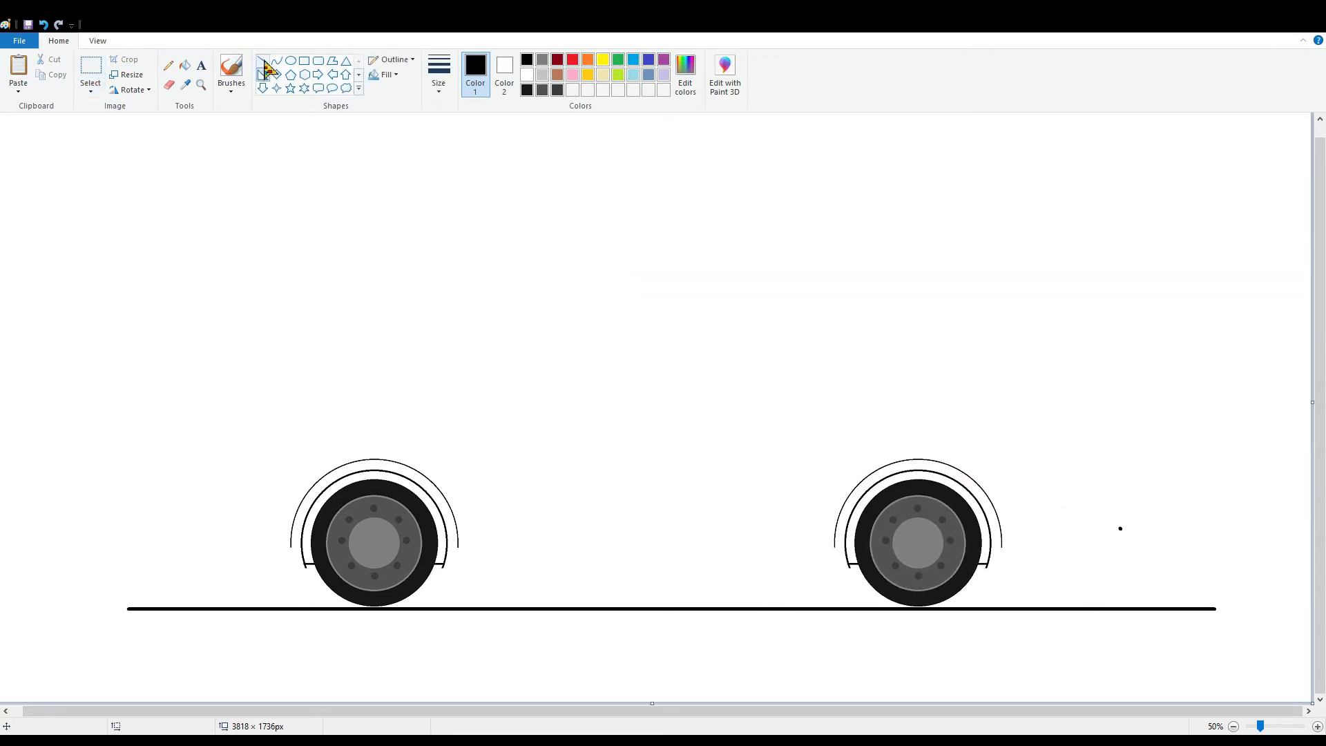
pyautogui.moveTo(449, 575); pyautogui.dragTo(850, 639)
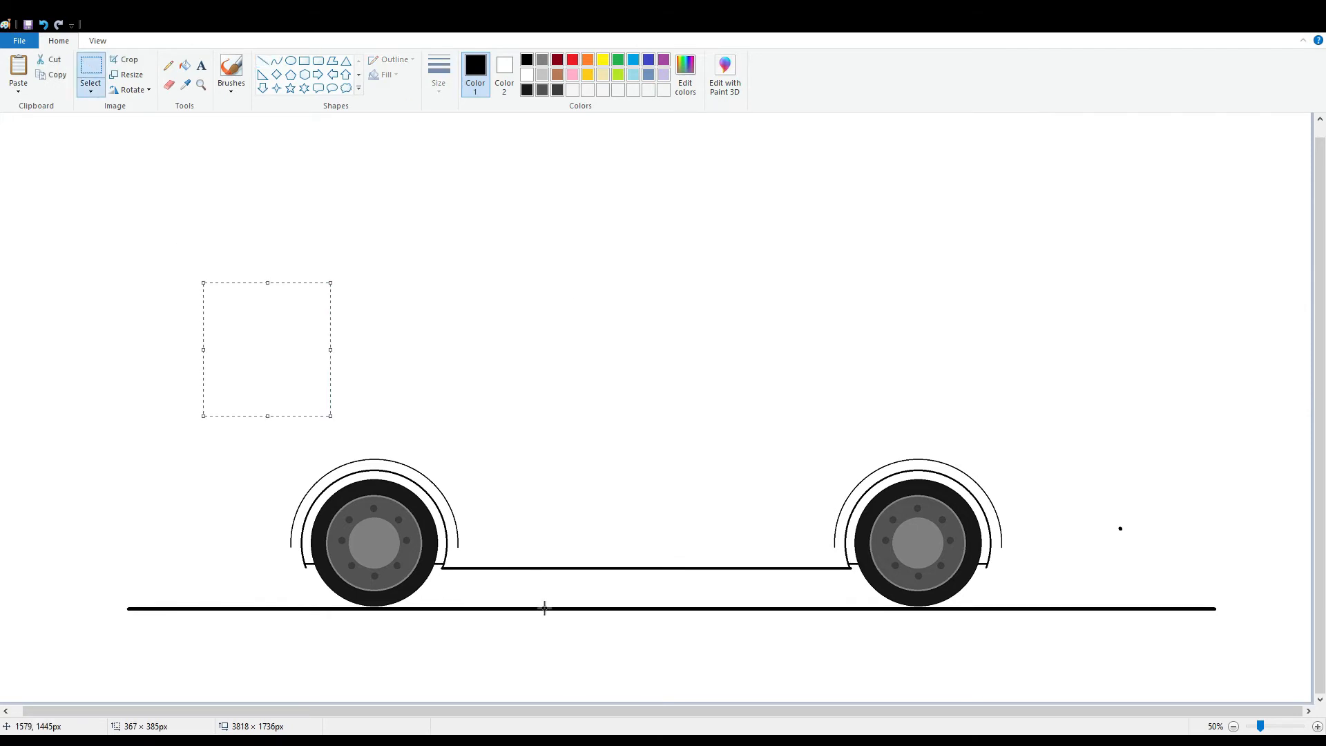
# Draw a rising windshield curve about 549 by 417 px above the left wheel, rounded at its upper end.
pyautogui.click(277, 62)
pyautogui.moveTo(363, 366); pyautogui.dragTo(553, 216)
pyautogui.moveTo(465, 249); pyautogui.dragTo(526, 219)
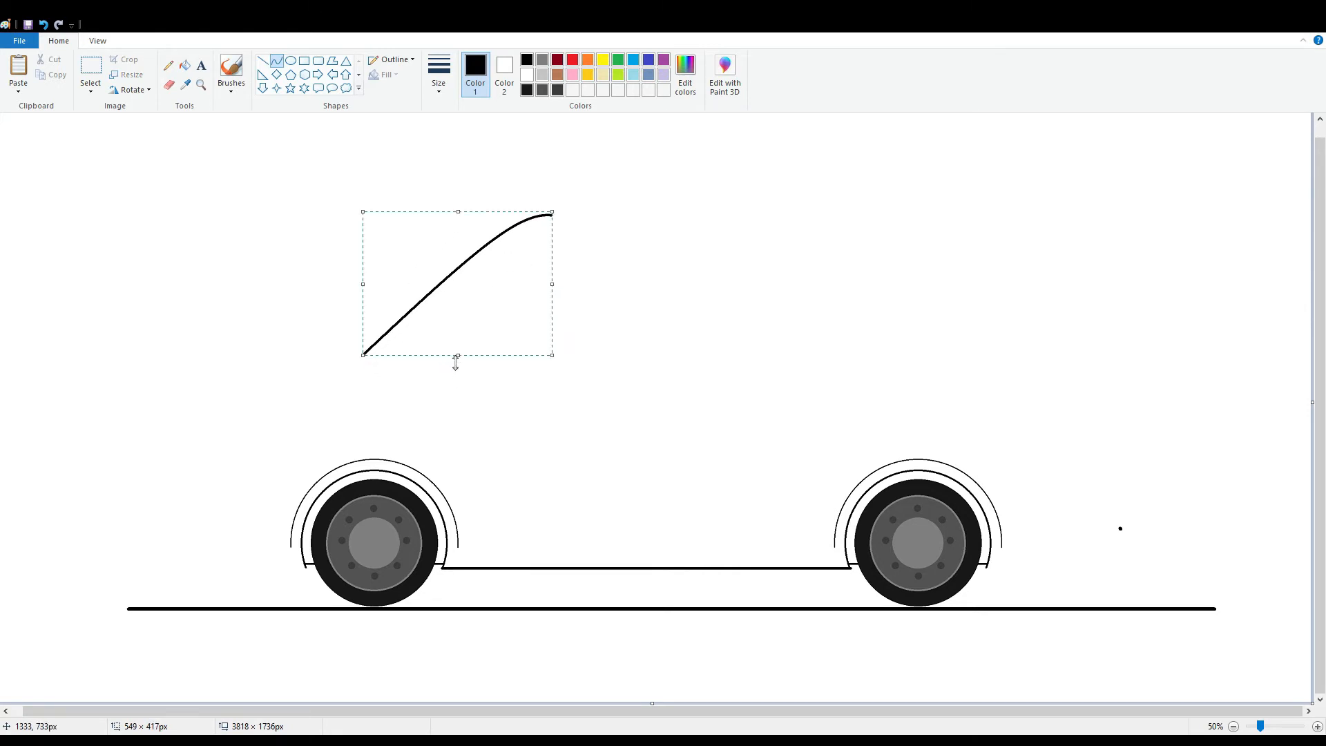
pyautogui.moveTo(364, 356)
pyautogui.mouseDown()
pyautogui.moveTo(480, 636)
pyautogui.moveTo(217, 531)
pyautogui.mouseUp()
pyautogui.moveTo(218, 515); pyautogui.dragTo(225, 441)
pyautogui.moveTo(293, 356); pyautogui.dragTo(299, 382)
pyautogui.click(43, 25)
# Draw a black hood curve ahead of and above the left wheel, bulging outward at its upper front.
pyautogui.moveTo(236, 502); pyautogui.dragTo(349, 393)
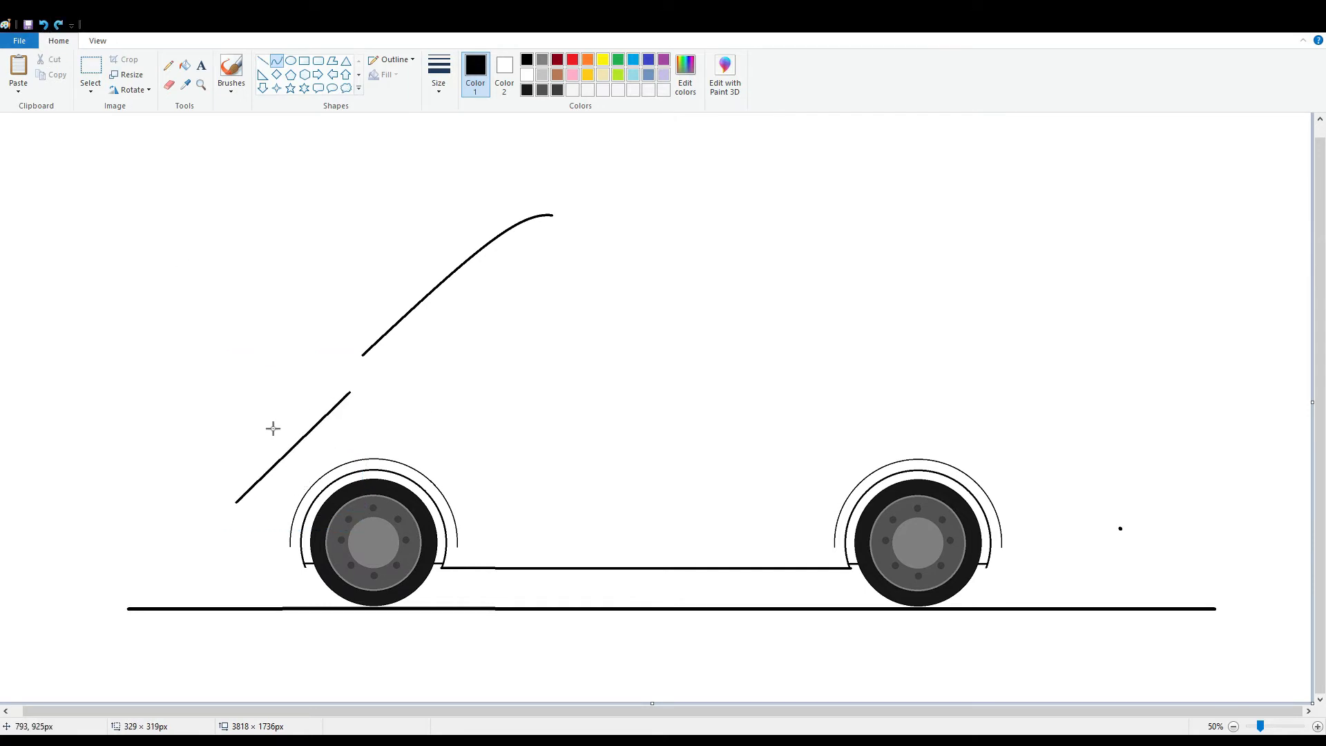
pyautogui.moveTo(272, 426)
pyautogui.mouseDown()
pyautogui.moveTo(290, 417)
pyautogui.moveTo(261, 423)
pyautogui.mouseUp()
pyautogui.moveTo(241, 449); pyautogui.dragTo(233, 455)
# Move the windshield curve so its lower end meets the hood's rear end, and stretch it slightly taller.
pyautogui.click(90, 69)
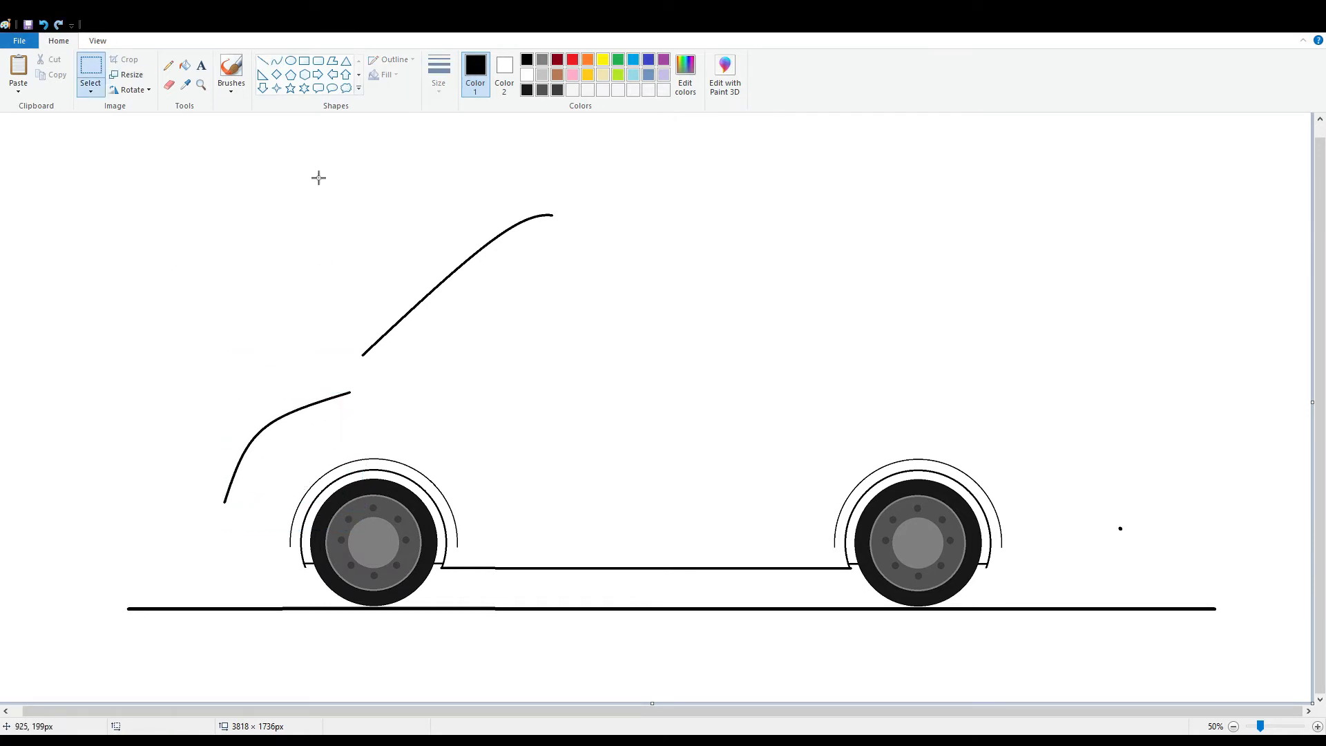
pyautogui.moveTo(320, 178); pyautogui.dragTo(662, 375)
pyautogui.moveTo(563, 267)
pyautogui.mouseDown()
pyautogui.moveTo(546, 318)
pyautogui.moveTo(1055, 543)
pyautogui.moveTo(550, 303)
pyautogui.mouseUp()
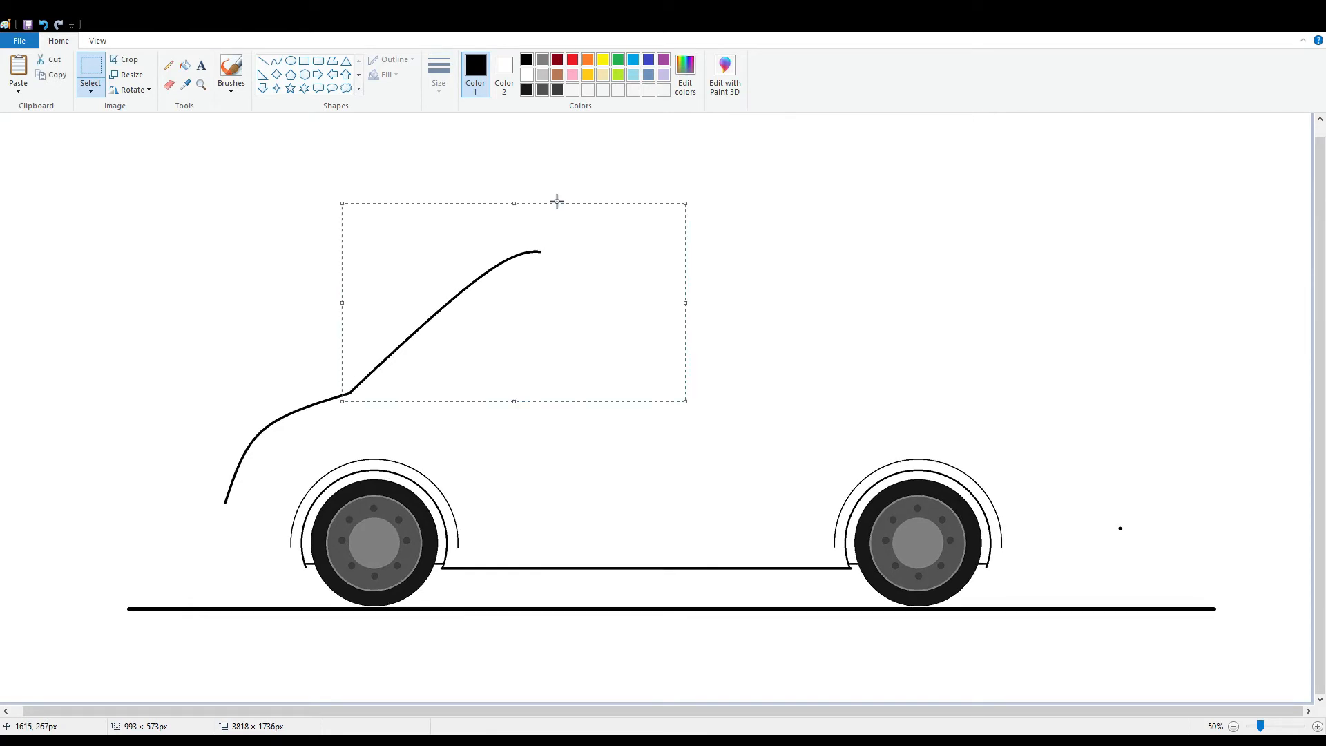
pyautogui.moveTo(515, 205); pyautogui.dragTo(515, 193)
pyautogui.click(181, 410)
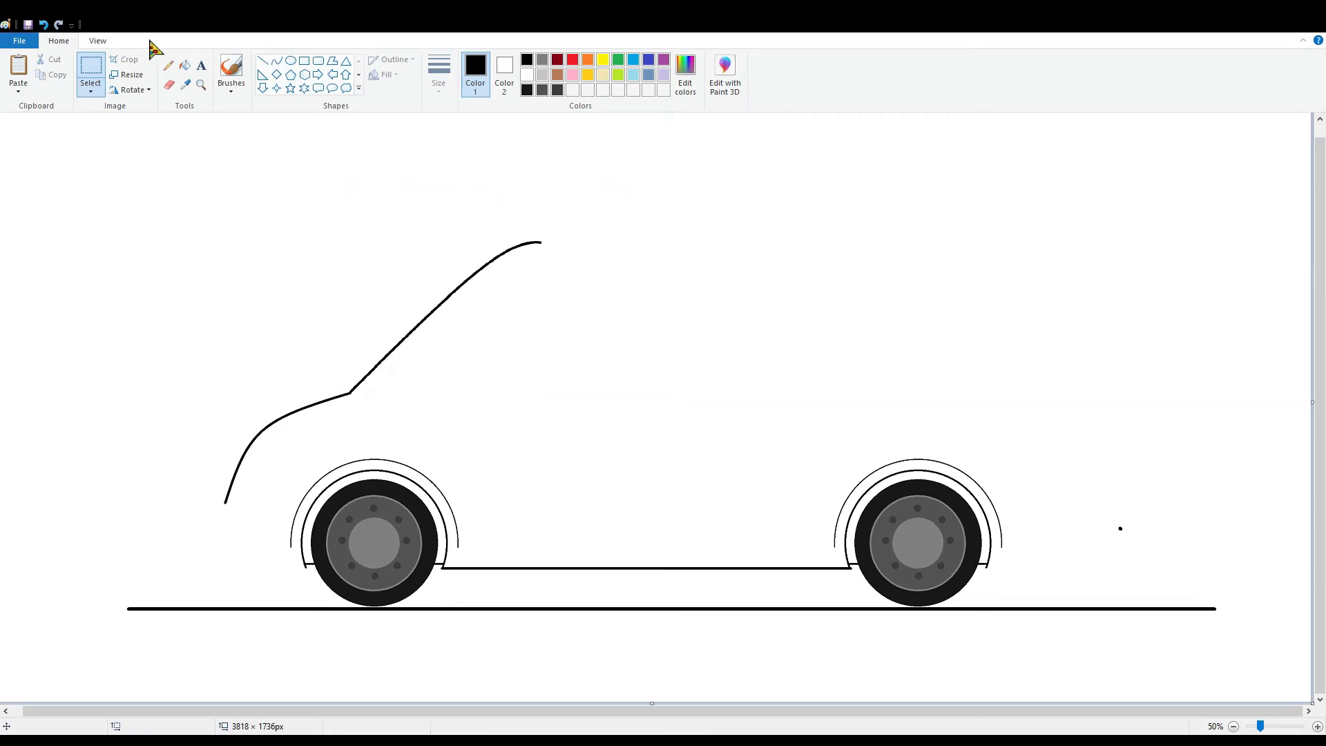
# Narrow the windshield curve so it rises more steeply, and realign its lower end with the hood's rear end.
pyautogui.moveTo(575, 427); pyautogui.dragTo(576, 429)
pyautogui.moveTo(619, 457); pyautogui.dragTo(427, 226)
pyautogui.click(829, 368)
pyautogui.moveTo(602, 421)
pyautogui.mouseDown()
pyautogui.moveTo(360, 251)
pyautogui.moveTo(356, 225)
pyautogui.mouseUp()
pyautogui.moveTo(356, 323); pyautogui.dragTo(378, 327)
pyautogui.moveTo(377, 324); pyautogui.dragTo(395, 326)
pyautogui.moveTo(464, 388); pyautogui.dragTo(420, 392)
pyautogui.click(716, 377)
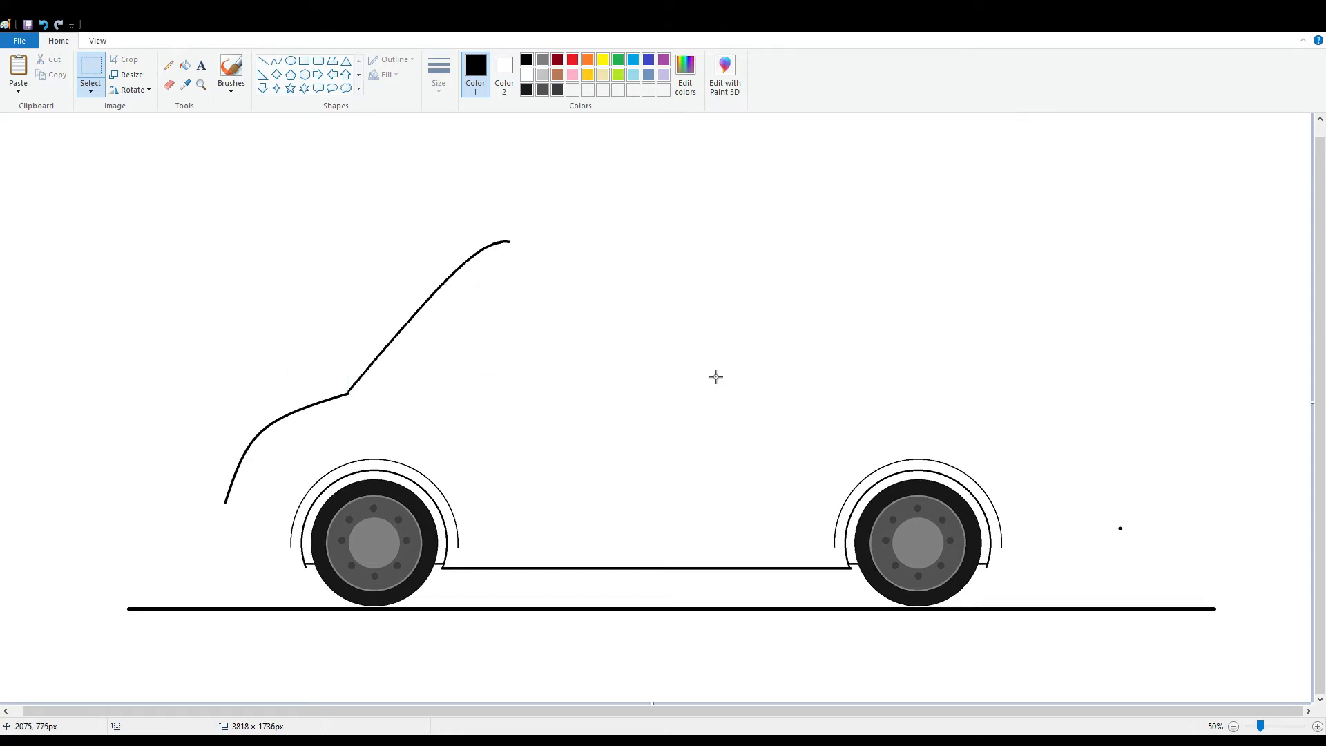
# Shift the upper portion of the windshield curve slightly down and left to rejoin its lower portion.
pyautogui.moveTo(365, 198); pyautogui.dragTo(613, 312)
pyautogui.press('Down')
pyautogui.press('Down')
pyautogui.press('Down')
pyautogui.press('Down')
pyautogui.press('Down')
pyautogui.press('Down')
pyautogui.press('Down')
pyautogui.press('Down')
pyautogui.press('Down')
pyautogui.press('Down')
pyautogui.press('Down')
pyautogui.press('Down')
pyautogui.press('Down')
pyautogui.press('Down')
pyautogui.press('Down')
pyautogui.press('Down')
pyautogui.press('Left')
pyautogui.press('Left')
pyautogui.press('Left')
pyautogui.press('Left')
pyautogui.press('Left')
pyautogui.press('Left')
pyautogui.press('Left')
pyautogui.press('Left')
pyautogui.press('Left')
pyautogui.press('Left')
pyautogui.press('Left')
pyautogui.press('Left')
pyautogui.press('Left')
pyautogui.press('Left')
pyautogui.press('Left')
pyautogui.press('Left')
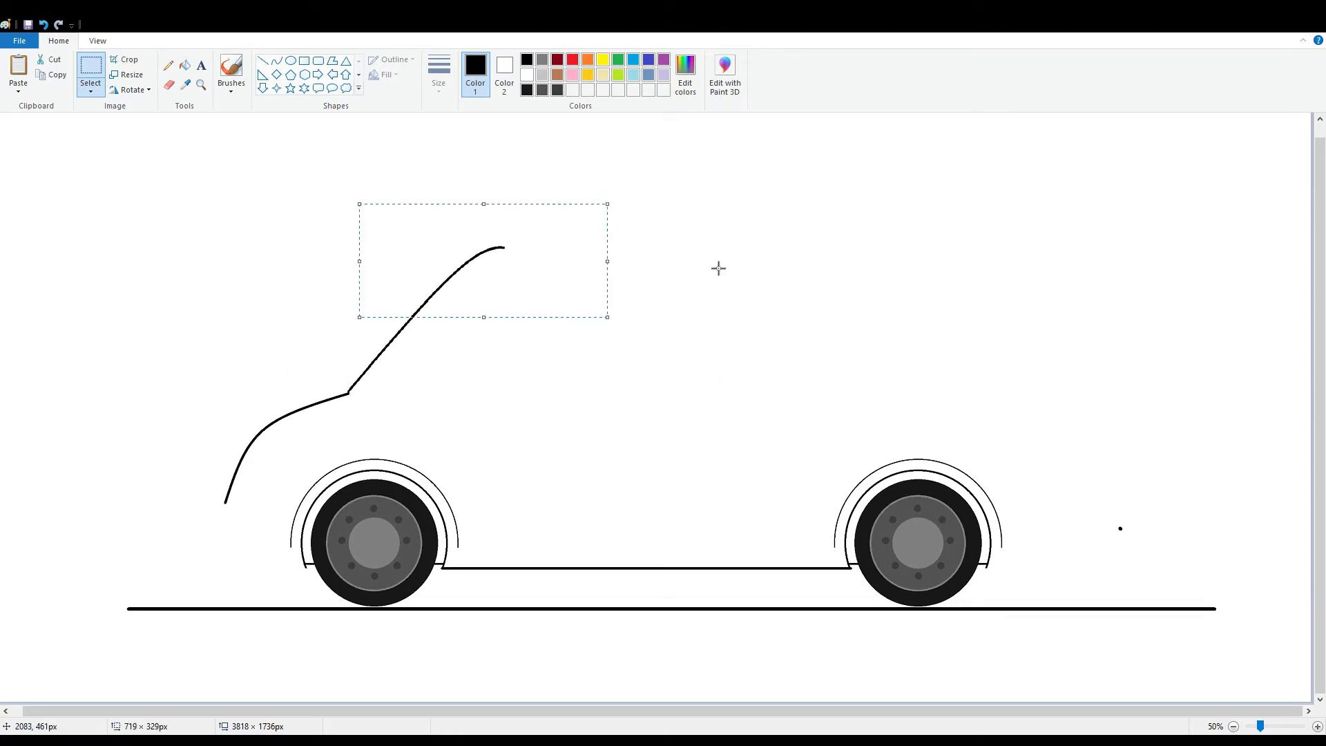
# Delete the stray dot behind the right wheel and draw a black horizontal roof line from the windshield's upper end.
pyautogui.moveTo(1094, 455); pyautogui.dragTo(1166, 580)
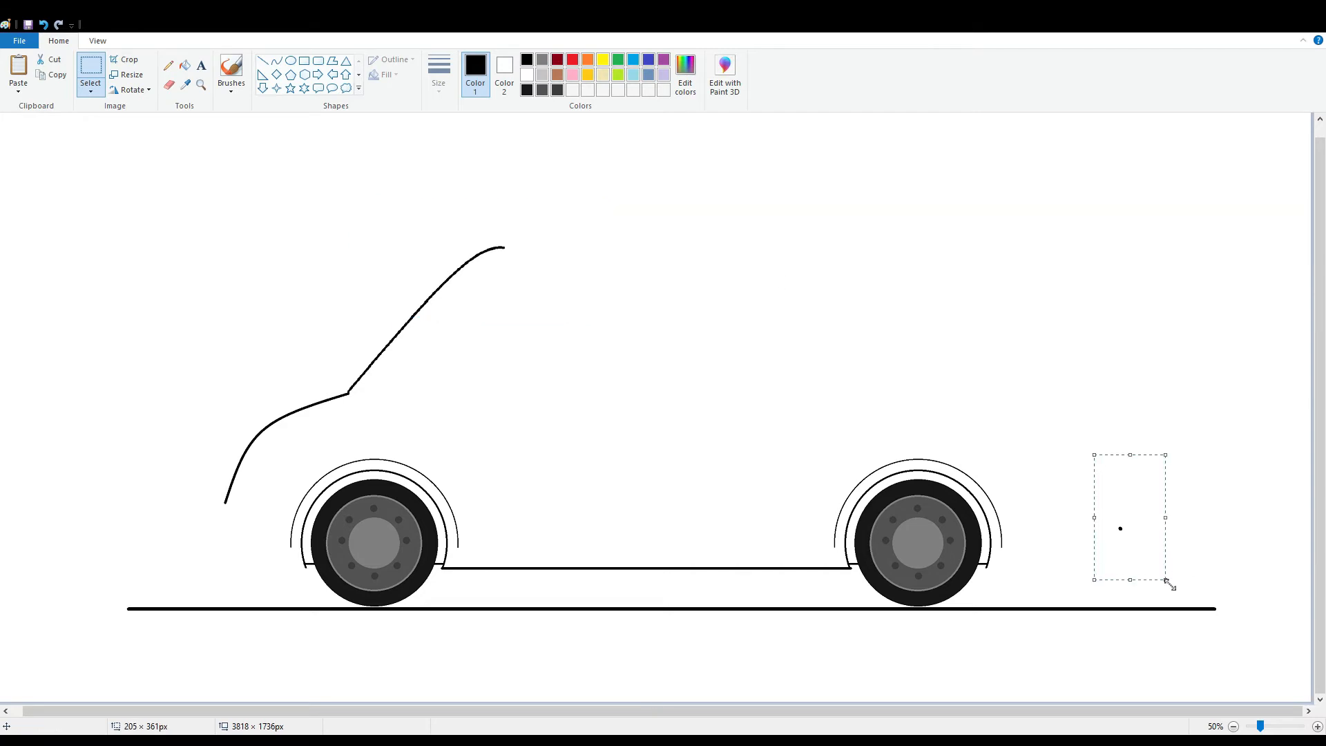
pyautogui.click(263, 61)
pyautogui.moveTo(504, 248); pyautogui.dragTo(1143, 267)
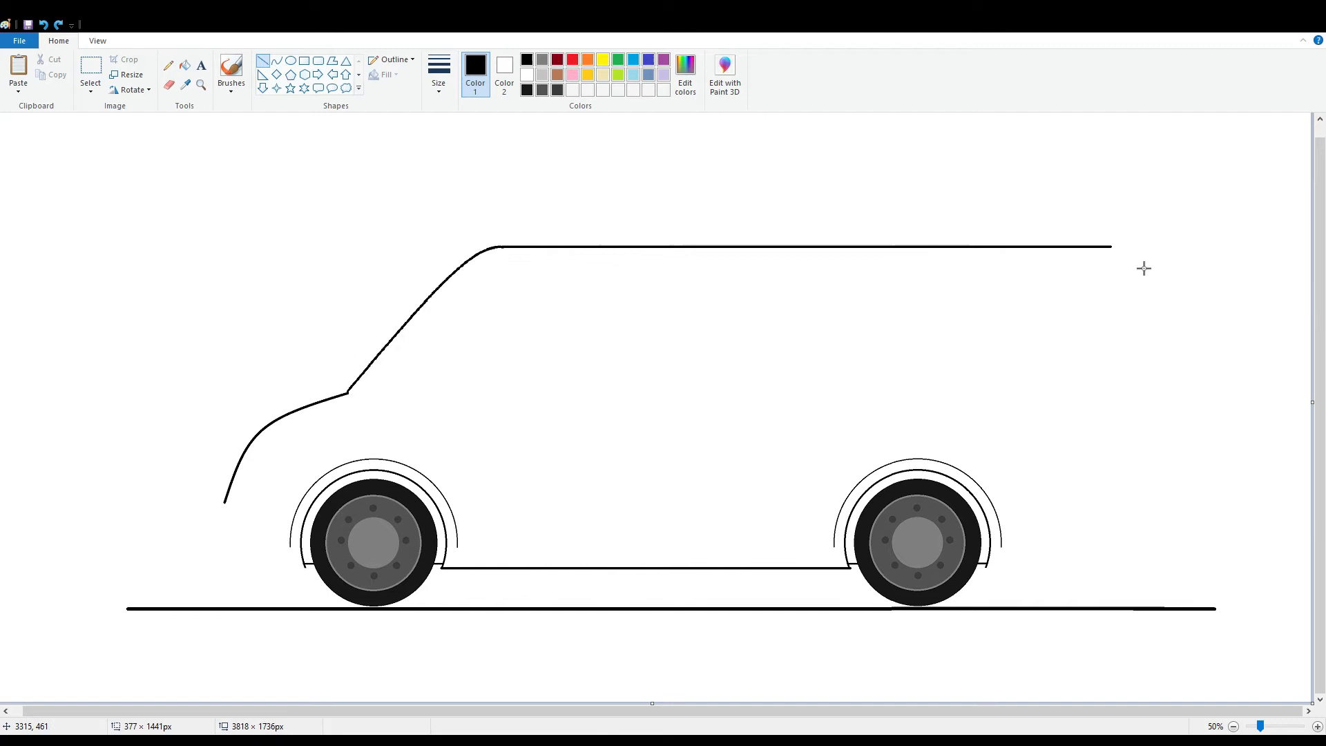
# Draw a curved front bumper outline from the hood's lower end to the lower end of the left wheel arch.
pyautogui.click(277, 62)
pyautogui.moveTo(221, 503); pyautogui.dragTo(305, 568)
pyautogui.moveTo(228, 551); pyautogui.dragTo(218, 558)
pyautogui.moveTo(234, 572); pyautogui.dragTo(310, 533)
pyautogui.click(392, 538)
pyautogui.scroll(1, 228, 509)
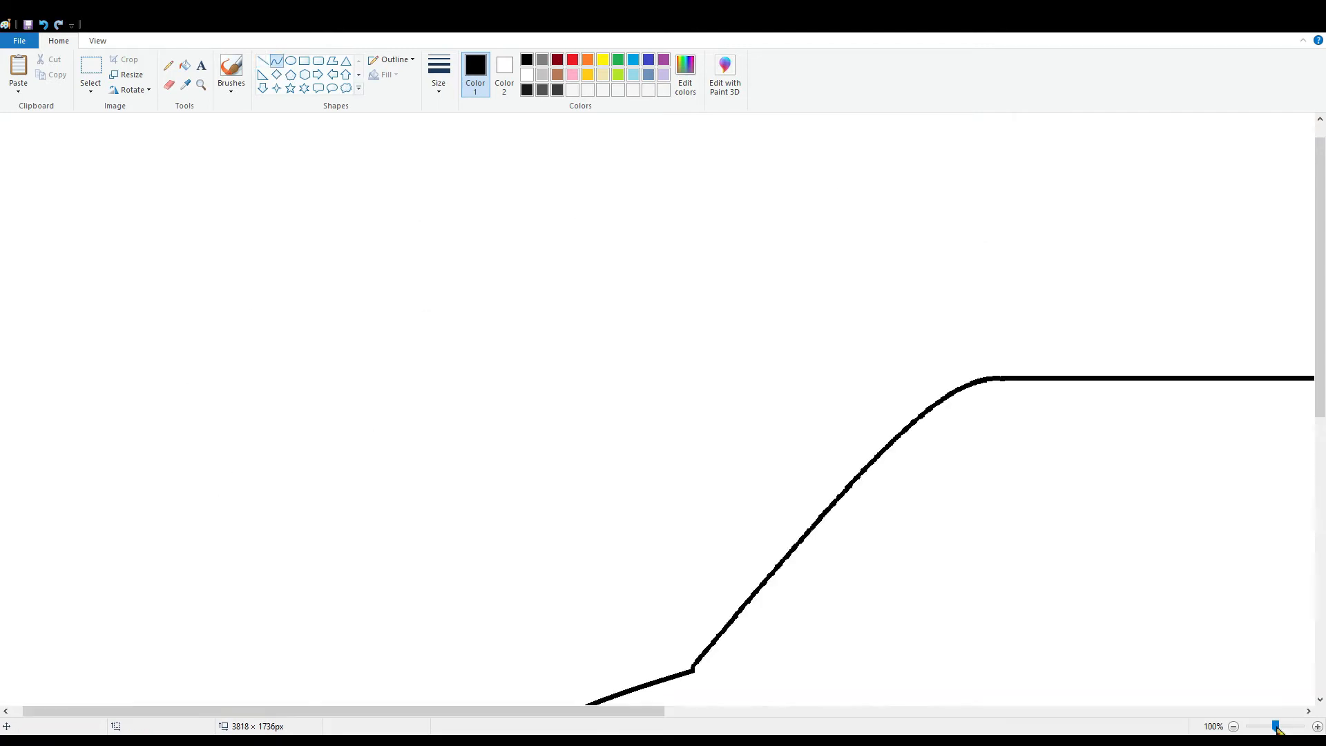
# Undo the curved front bumper outline between the hood and the left wheel arch.
pyautogui.click(1234, 726)
pyautogui.click(47, 27)
pyautogui.moveTo(168, 450)
pyautogui.mouseDown()
pyautogui.moveTo(553, 718)
pyautogui.moveTo(193, 451)
pyautogui.mouseUp()
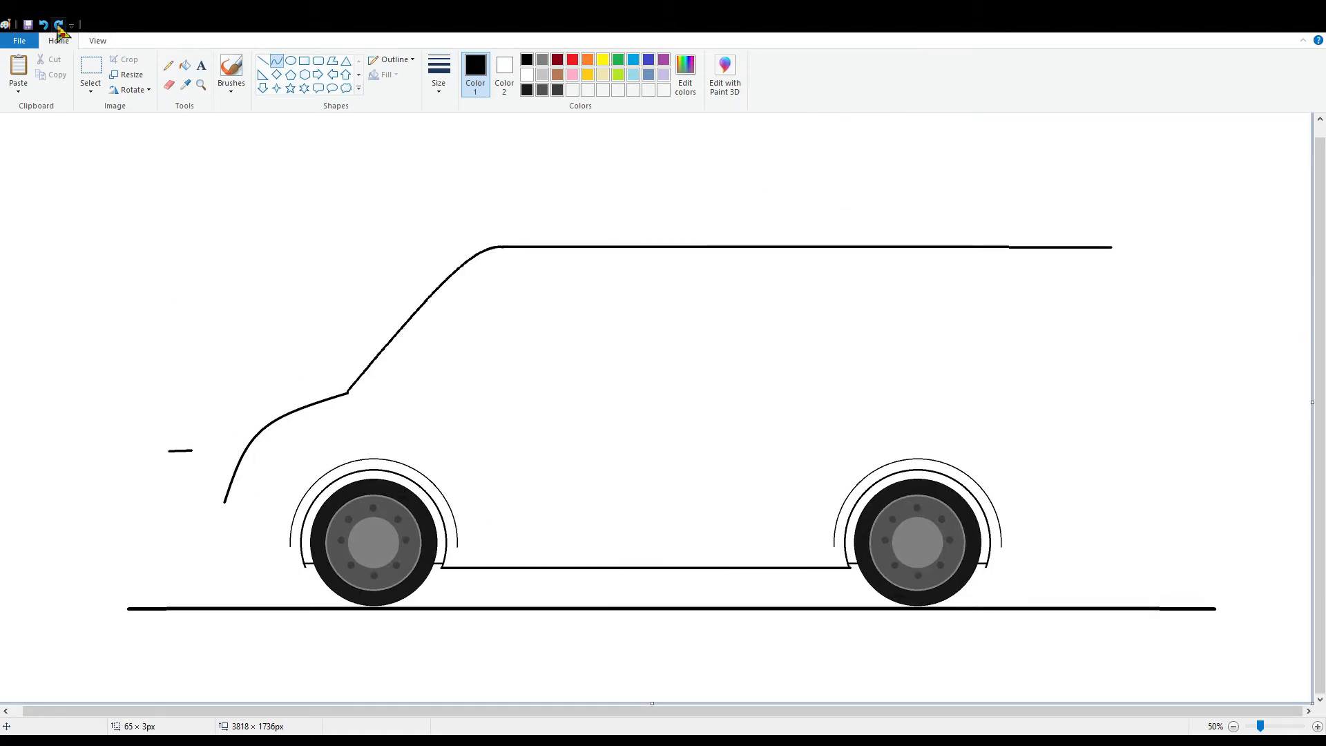
pyautogui.click(48, 27)
pyautogui.moveTo(224, 503)
pyautogui.mouseDown()
pyautogui.moveTo(306, 568)
pyautogui.moveTo(231, 539)
pyautogui.moveTo(234, 586)
pyautogui.moveTo(297, 587)
pyautogui.moveTo(313, 605)
pyautogui.moveTo(207, 580)
pyautogui.mouseUp()
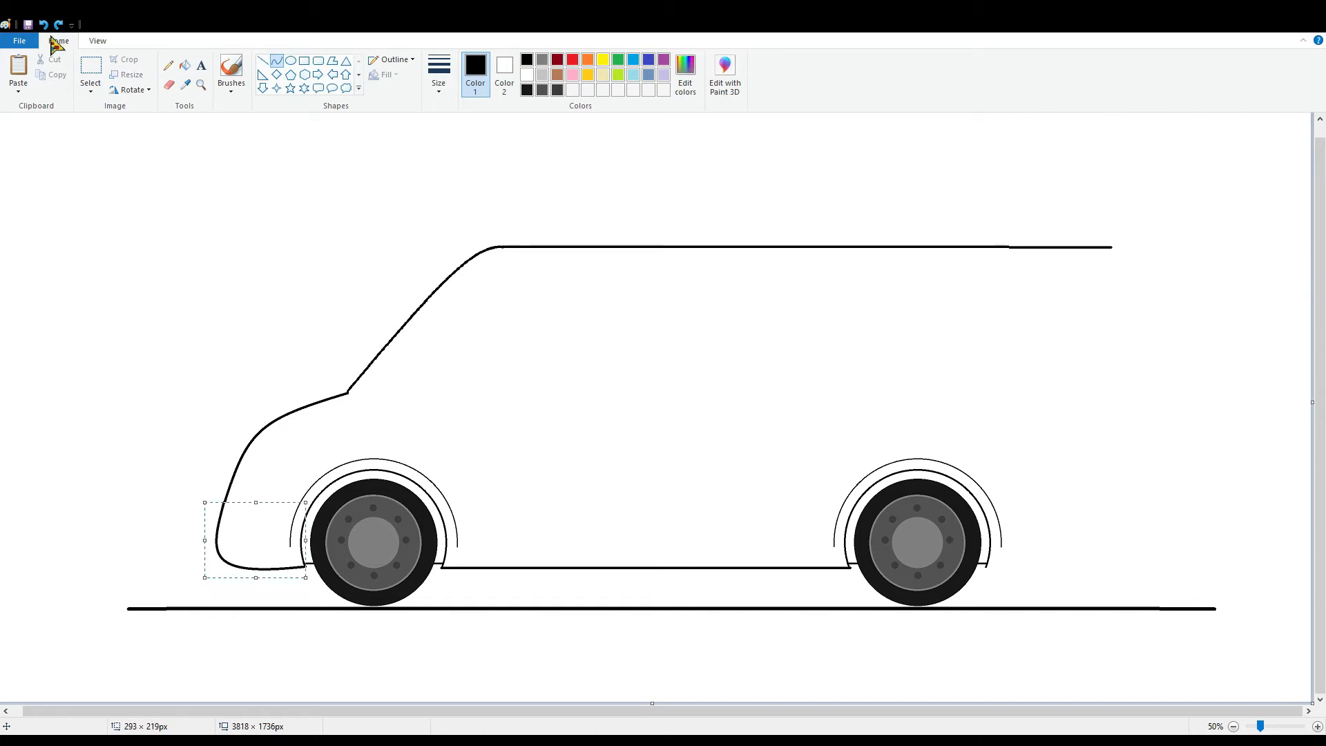
pyautogui.click(47, 27)
# Erase the hood curve's lower tip and draw a new curved front bumper outline from there to the left wheel arch's lower end.
pyautogui.click(169, 85)
pyautogui.moveTo(230, 491); pyautogui.dragTo(233, 484)
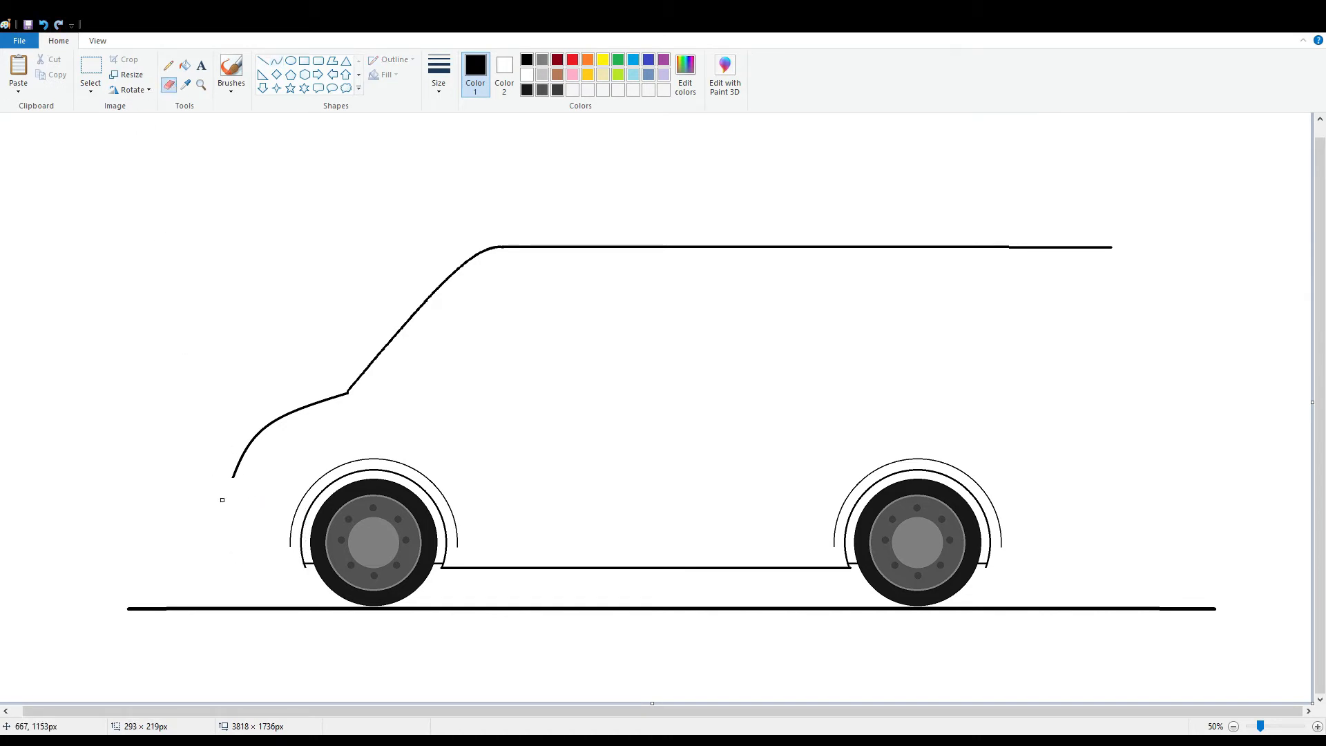
pyautogui.click(276, 61)
pyautogui.keyDown('ctrl'); pyautogui.scroll(1, 474, 394); pyautogui.keyUp('ctrl')
pyautogui.moveTo(464, 395)
pyautogui.mouseDown()
pyautogui.moveTo(608, 577)
pyautogui.moveTo(440, 502)
pyautogui.moveTo(453, 545)
pyautogui.mouseUp()
pyautogui.moveTo(454, 546); pyautogui.dragTo(473, 560)
pyautogui.click(810, 366)
pyautogui.click(1234, 727)
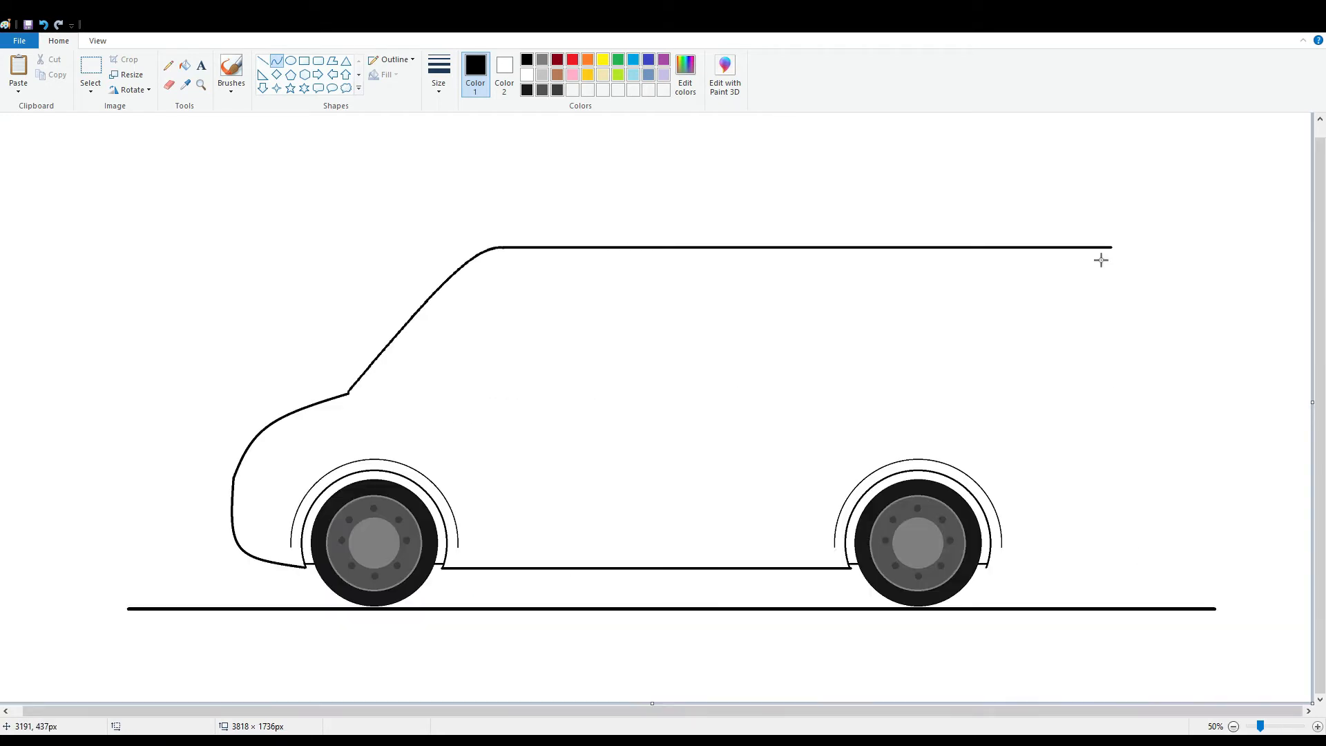
# Draw the van's upper rear edge, about 145 × 507 px, curving down from the roof line's rear end.
pyautogui.moveTo(1101, 247); pyautogui.dragTo(1149, 423)
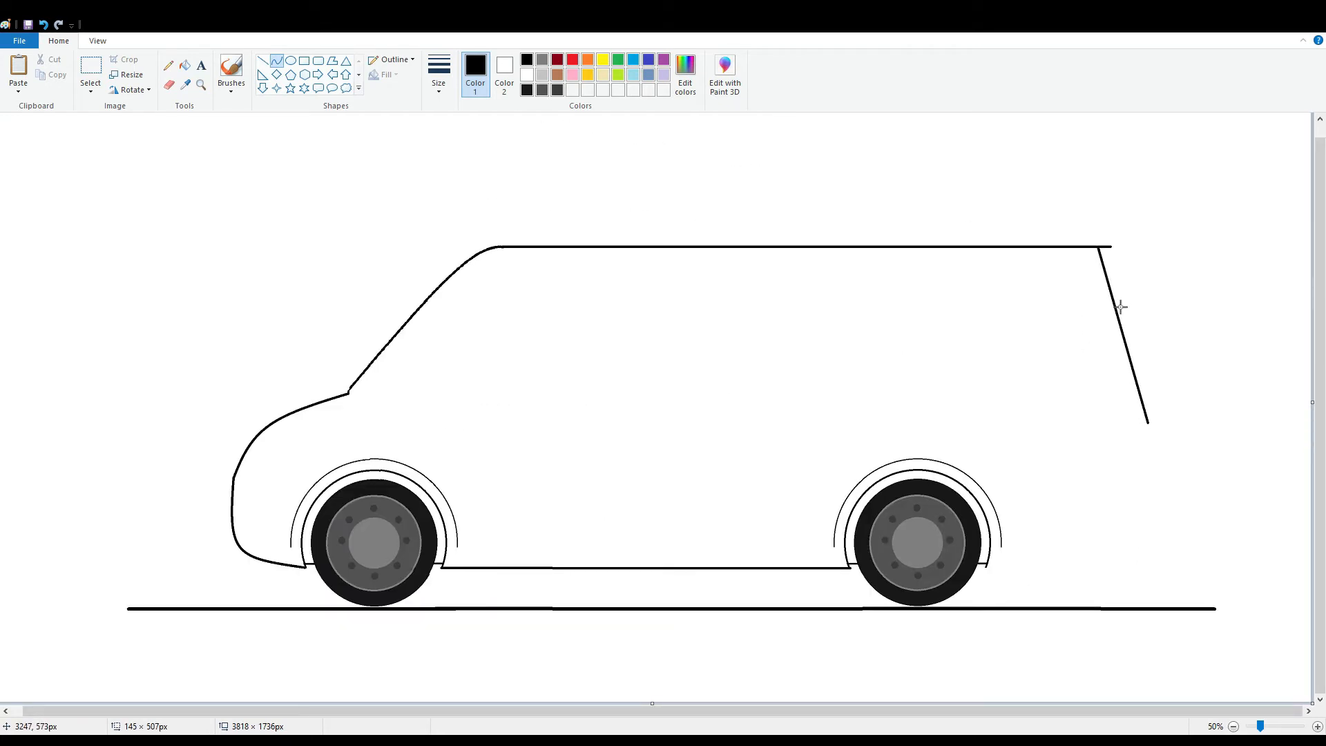
pyautogui.moveTo(1119, 302)
pyautogui.mouseDown()
pyautogui.moveTo(1137, 265)
pyautogui.moveTo(1142, 288)
pyautogui.moveTo(1114, 247)
pyautogui.moveTo(1132, 246)
pyautogui.mouseUp()
pyautogui.moveTo(1114, 335); pyautogui.dragTo(1111, 336)
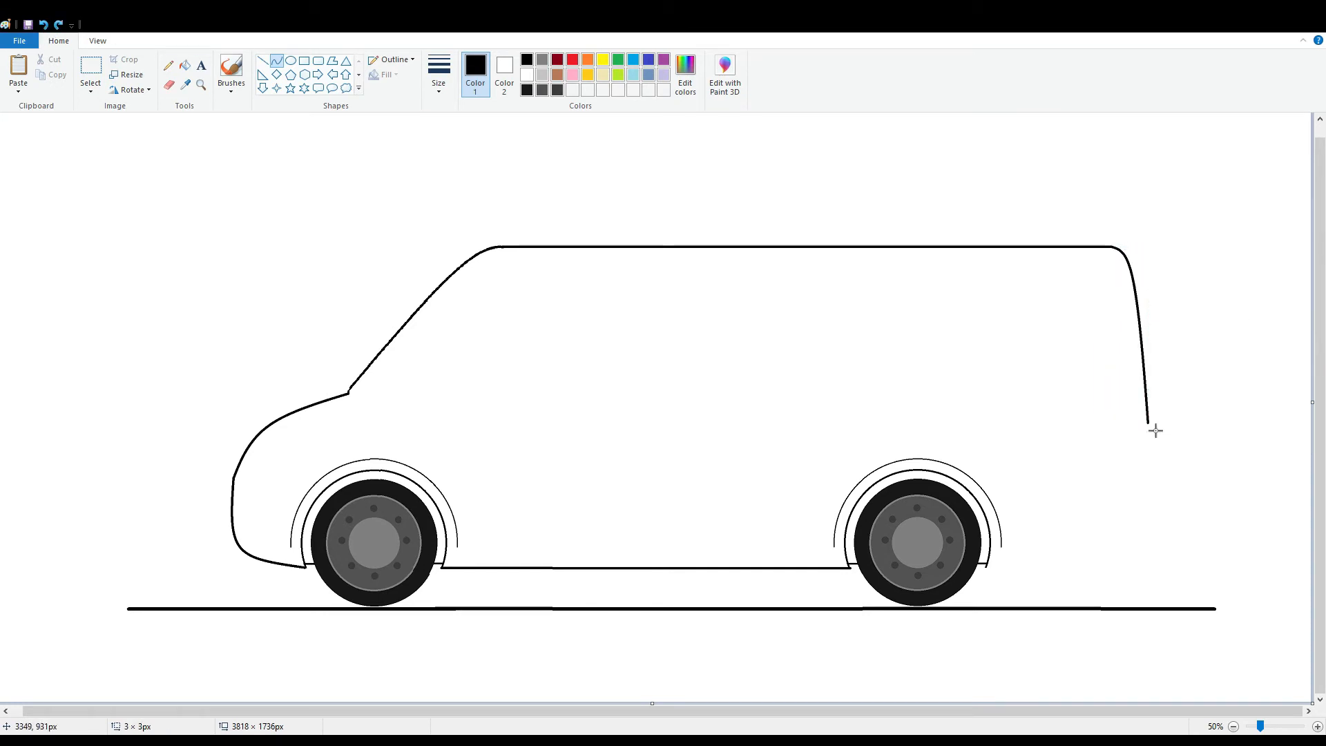
# Continue the rear edge downward with a curve that bends inward at its lower end near sill height.
pyautogui.click(1152, 512)
pyautogui.moveTo(1150, 425); pyautogui.dragTo(1139, 576)
pyautogui.click(1153, 513)
pyautogui.click(1082, 279)
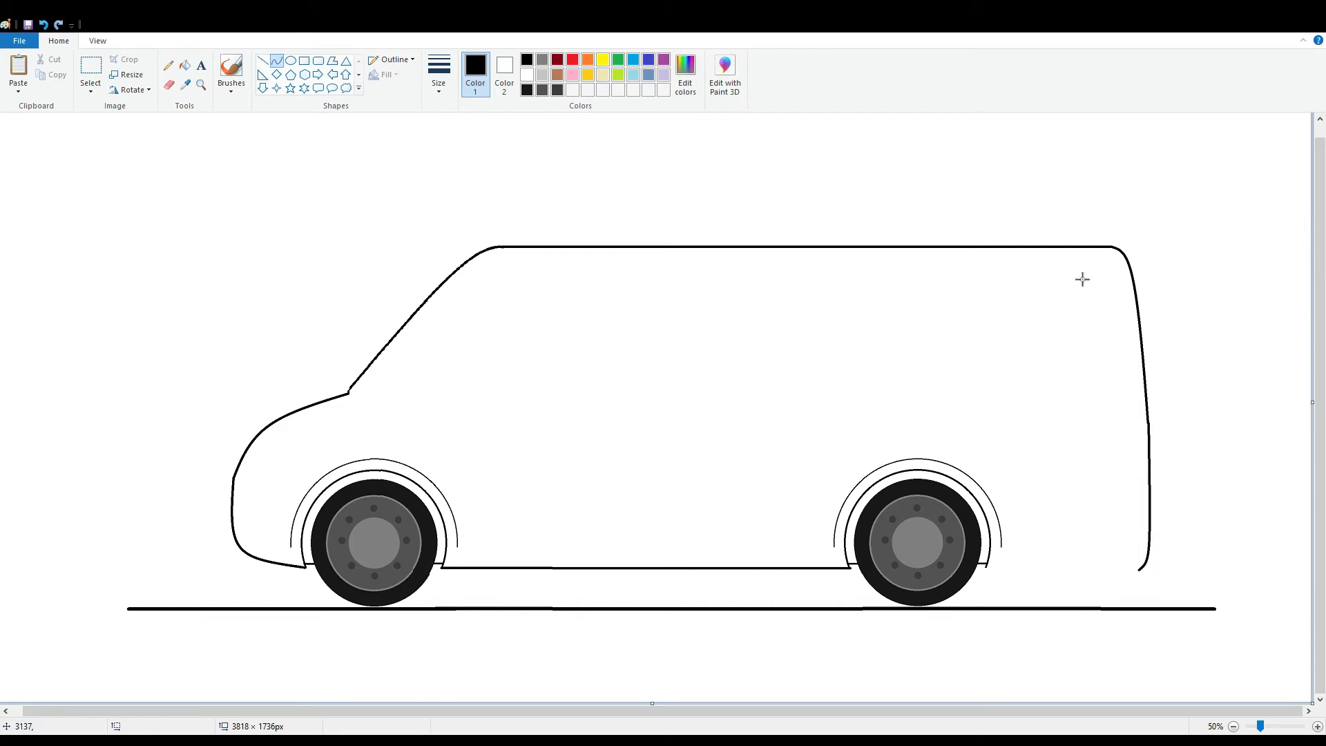
# Select the lower part of the rear edge and shift it slightly up.
pyautogui.click(90, 67)
pyautogui.moveTo(1077, 422); pyautogui.dragTo(1149, 527)
pyautogui.moveTo(1142, 472)
pyautogui.mouseDown()
pyautogui.moveTo(1193, 600)
pyautogui.moveTo(1161, 602)
pyautogui.mouseUp()
pyautogui.moveTo(1234, 572)
pyautogui.mouseDown()
pyautogui.moveTo(1102, 533)
pyautogui.moveTo(1122, 492)
pyautogui.mouseUp()
pyautogui.press('Up')
pyautogui.press('Up')
pyautogui.press('Up')
pyautogui.press('Up')
pyautogui.press('Up')
pyautogui.press('Up')
pyautogui.press('Up')
pyautogui.press('Up')
pyautogui.press('Up')
pyautogui.press('Up')
pyautogui.press('Up')
pyautogui.press('Up')
pyautogui.press('Up')
pyautogui.press('Up')
pyautogui.press('Up')
pyautogui.press('Up')
pyautogui.press('Up')
# Draw a gently curved lower body edge from the right wheel arch to the rear edge's lower end.
pyautogui.click(277, 61)
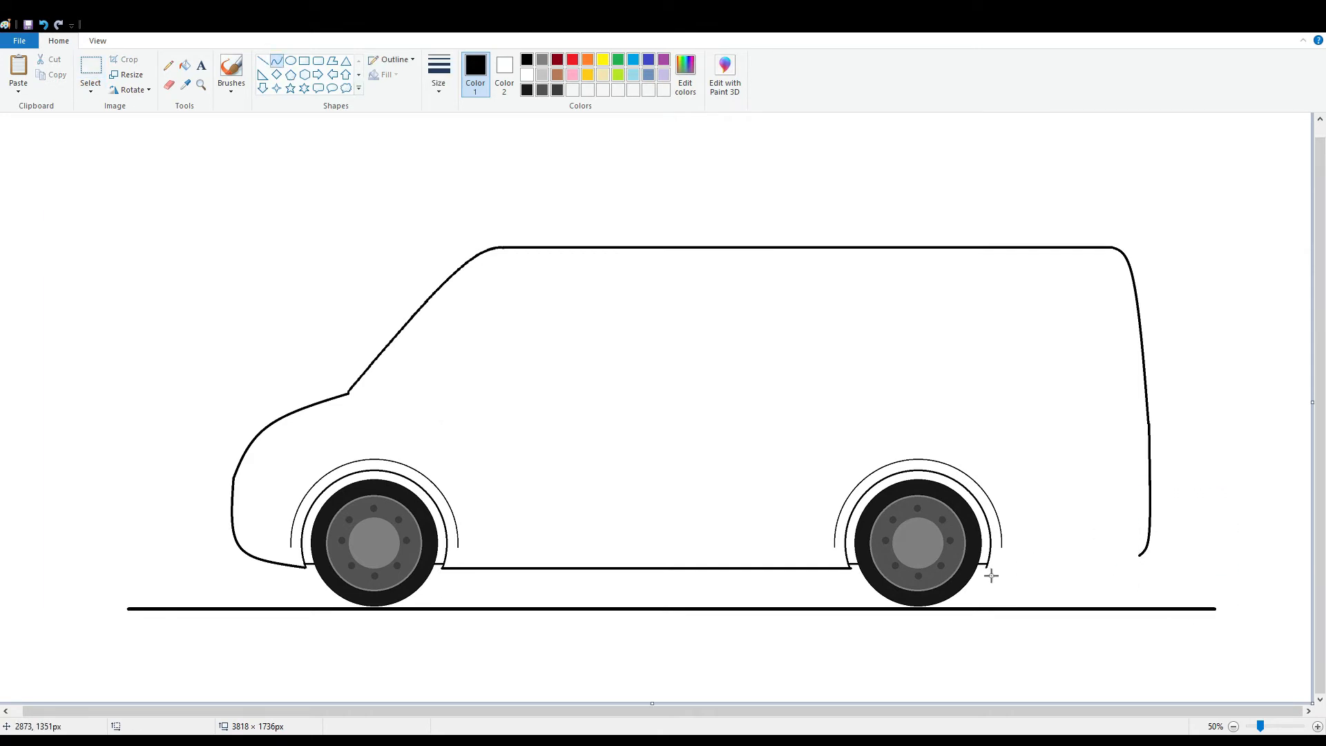
pyautogui.moveTo(987, 568); pyautogui.dragTo(1141, 555)
pyautogui.moveTo(1048, 578); pyautogui.dragTo(1110, 567)
pyautogui.click(319, 61)
pyautogui.moveTo(1142, 419); pyautogui.dragTo(1181, 478)
pyautogui.hotkey('ctrl', 'z')
# Draw the taillight's inner outline as a curved bracket with rounded corners against the middle of the rear edge.
pyautogui.click(275, 62)
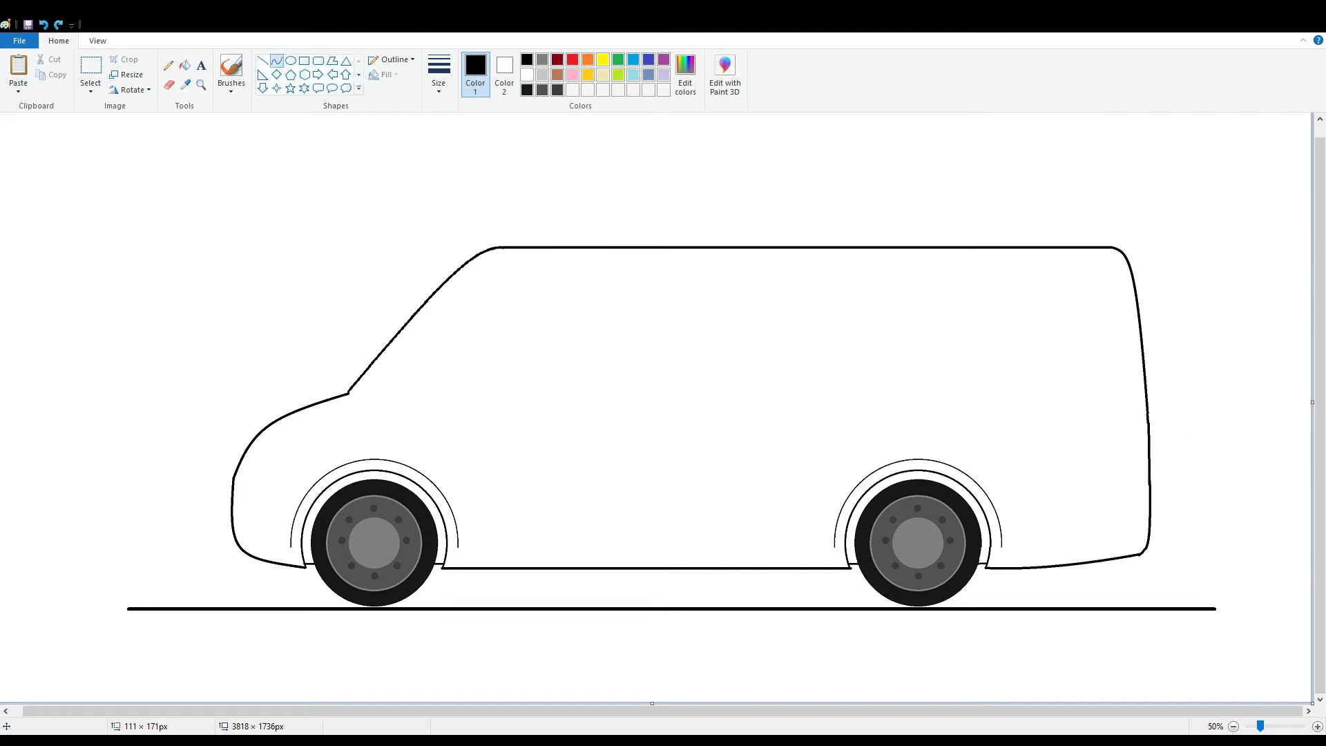
pyautogui.click(1276, 724)
pyautogui.moveTo(613, 715); pyautogui.dragTo(1254, 715)
pyautogui.scroll(-3, 863, 360)
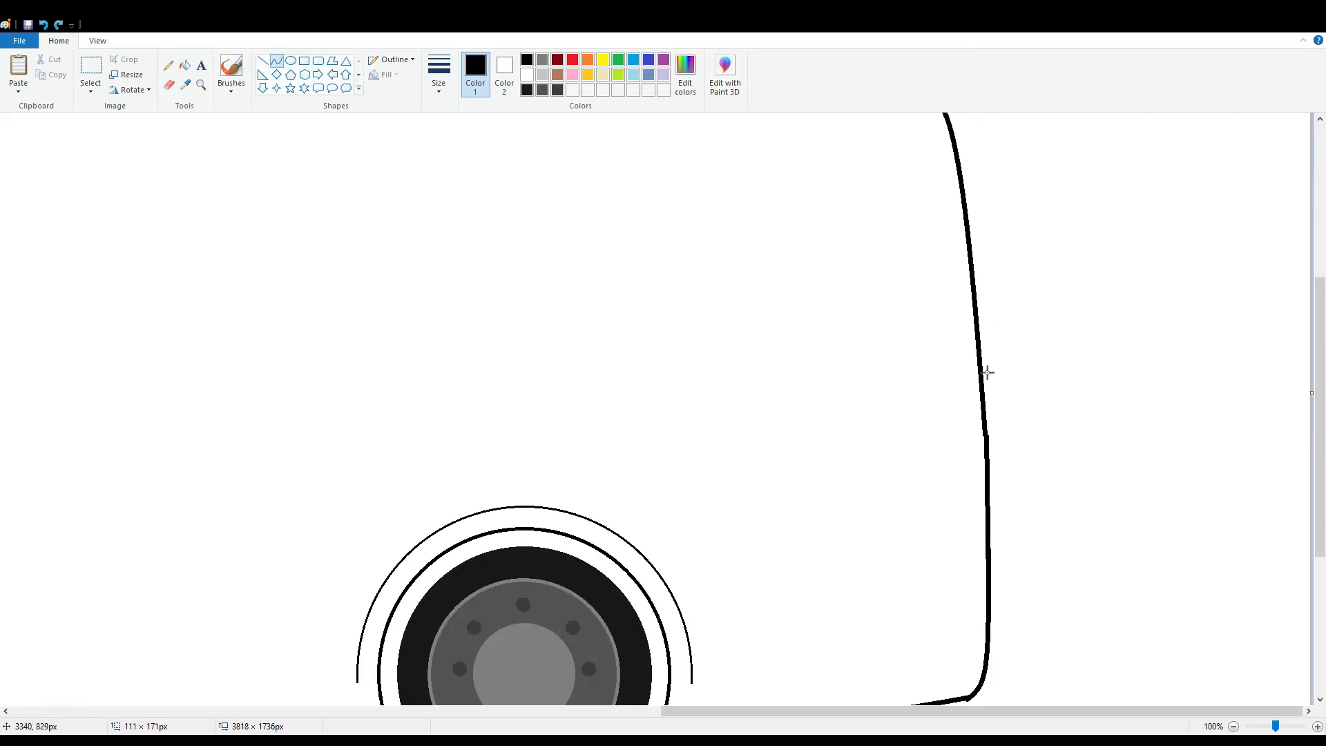
pyautogui.moveTo(982, 378); pyautogui.dragTo(962, 488)
pyautogui.moveTo(975, 442); pyautogui.dragTo(963, 380)
pyautogui.click(963, 379)
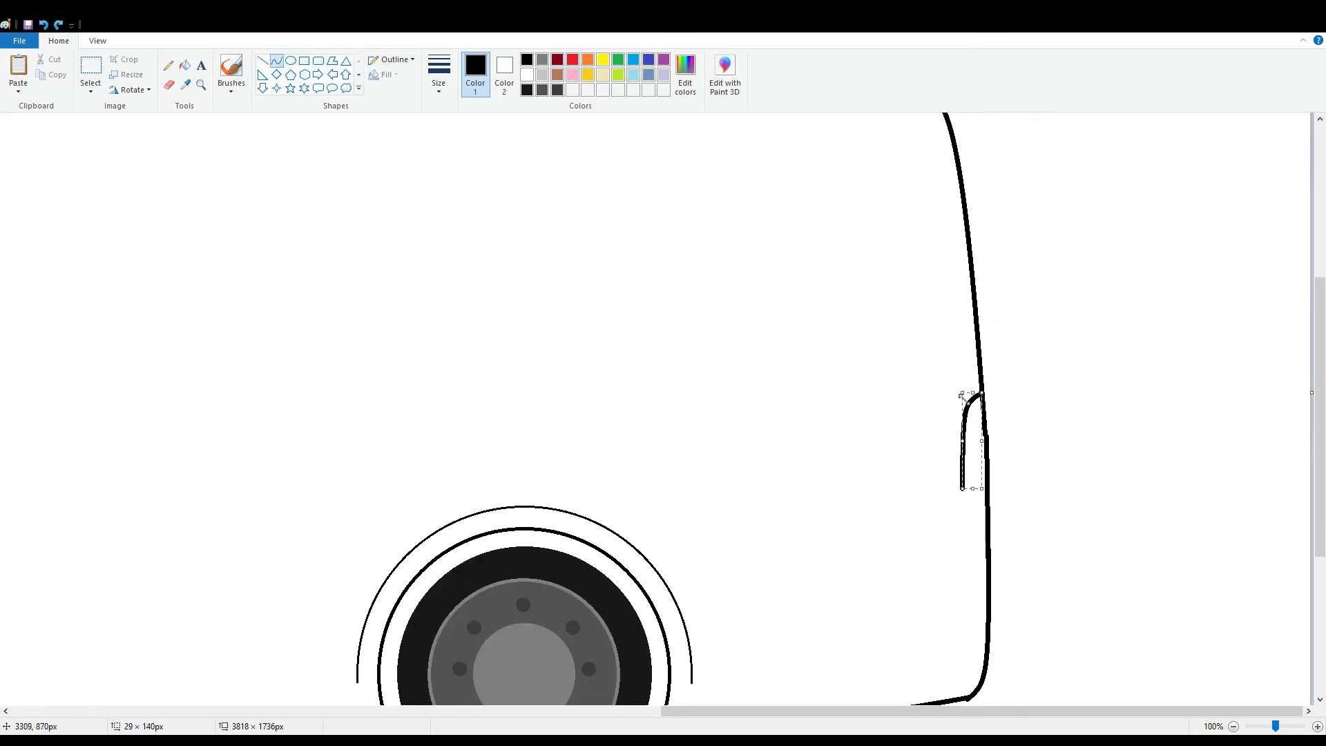
pyautogui.click(1015, 479)
# Erase the rear edge beside the taillight and close its outline with an outward-bulging curve.
pyautogui.click(91, 67)
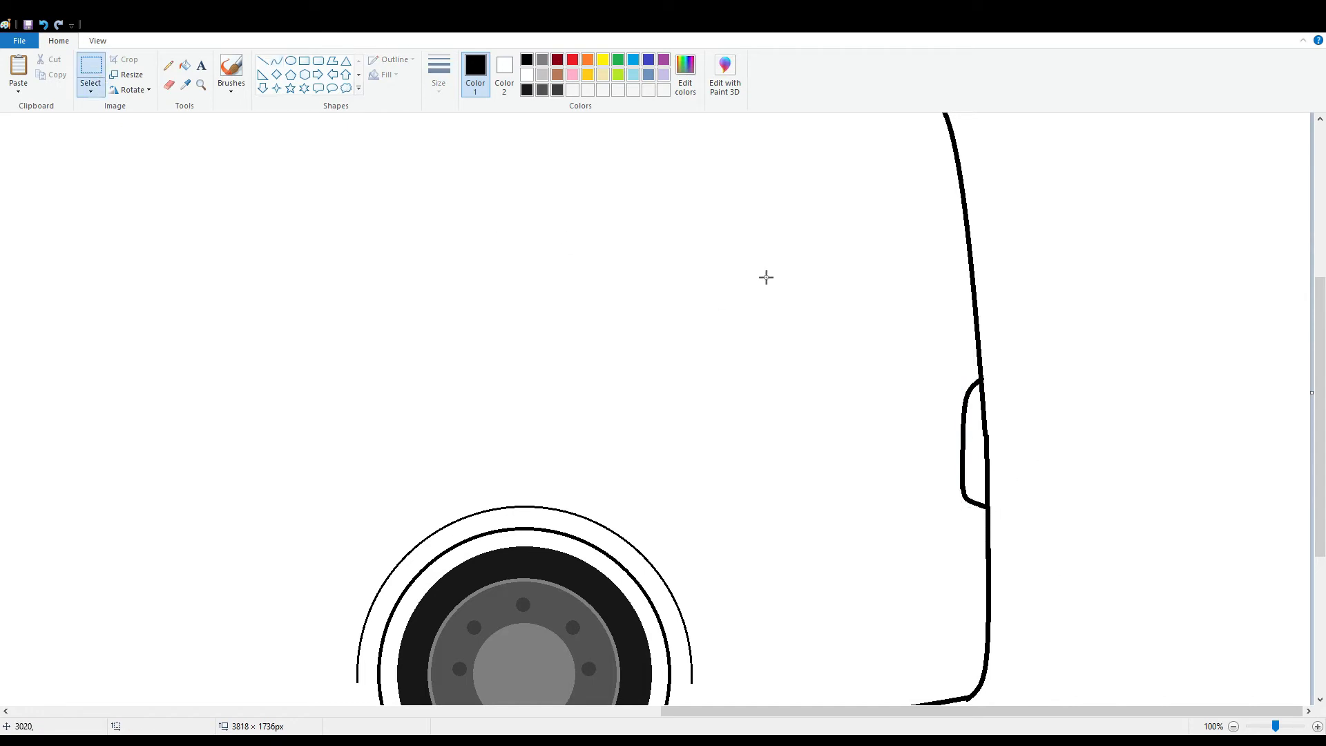
pyautogui.click(168, 84)
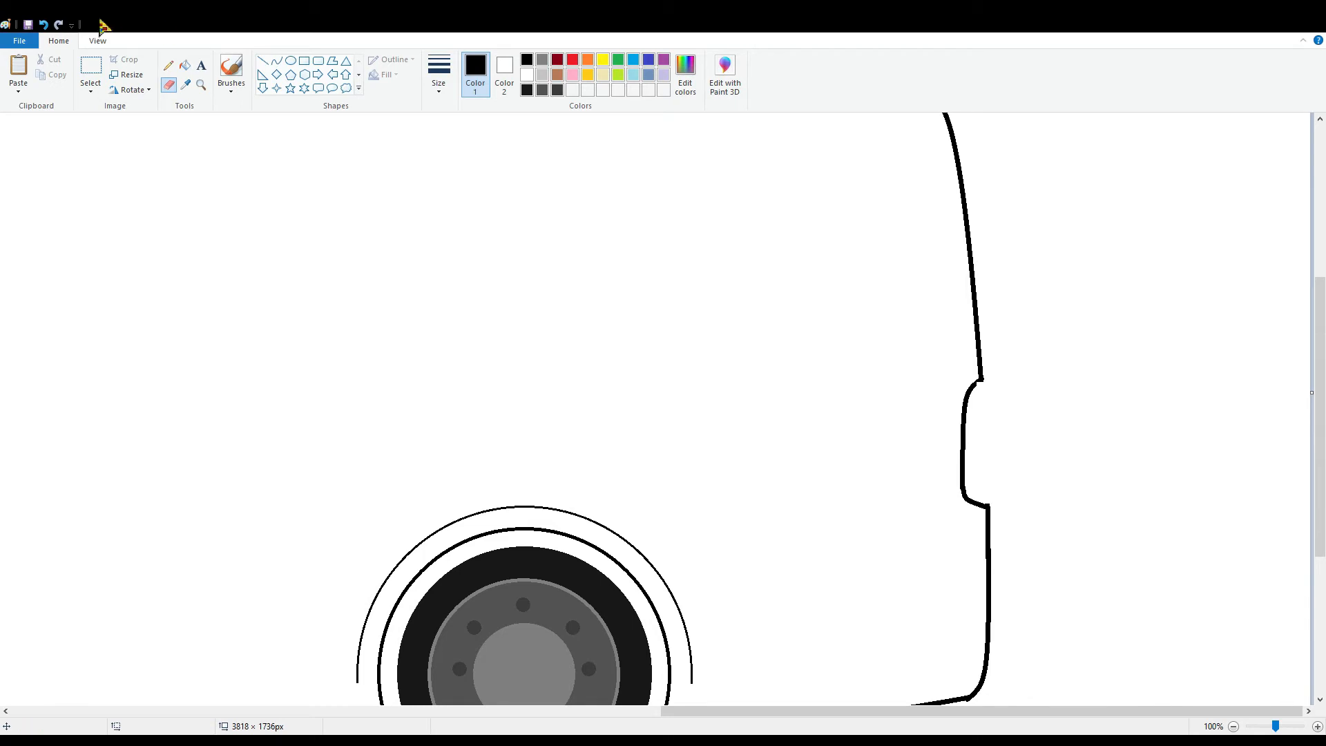
pyautogui.click(263, 61)
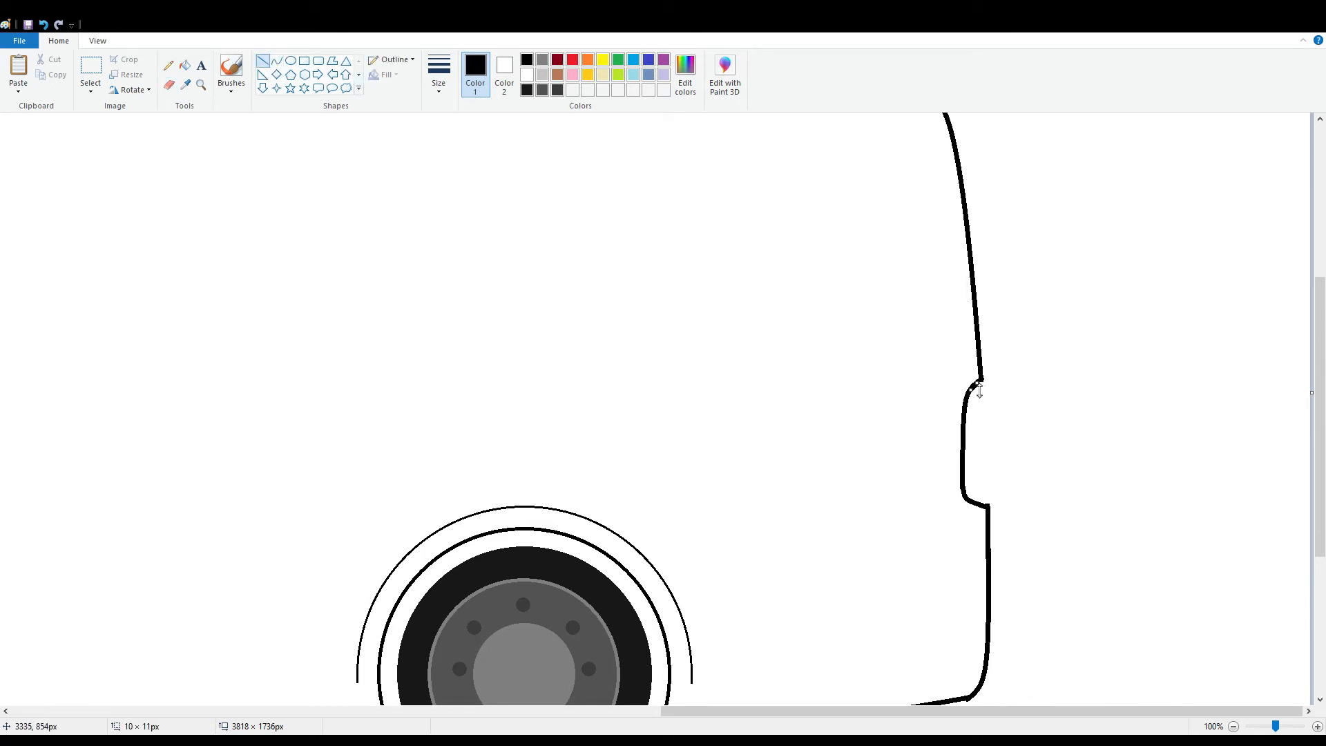
pyautogui.click(277, 62)
pyautogui.moveTo(989, 388); pyautogui.dragTo(995, 490)
pyautogui.moveTo(995, 439); pyautogui.dragTo(1002, 506)
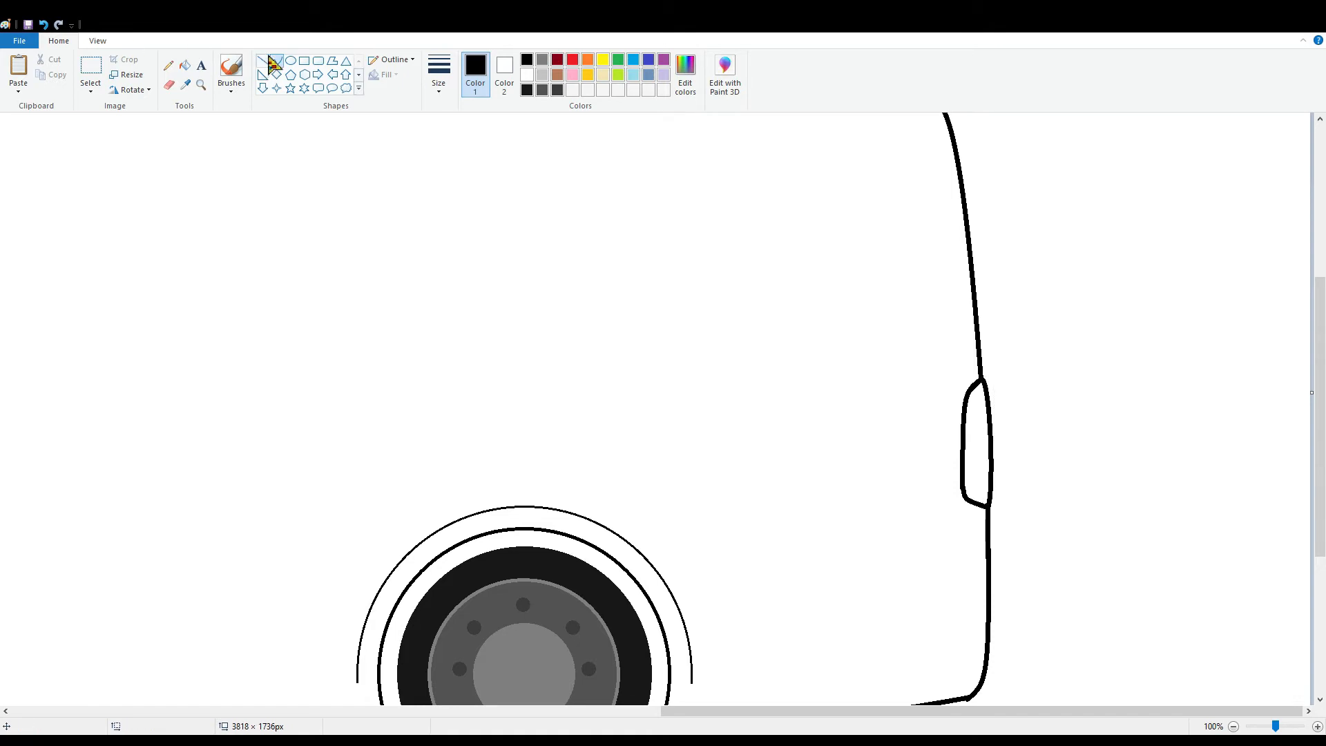
# Fill the taillight with red.
pyautogui.click(573, 59)
pyautogui.click(185, 65)
pyautogui.click(977, 432)
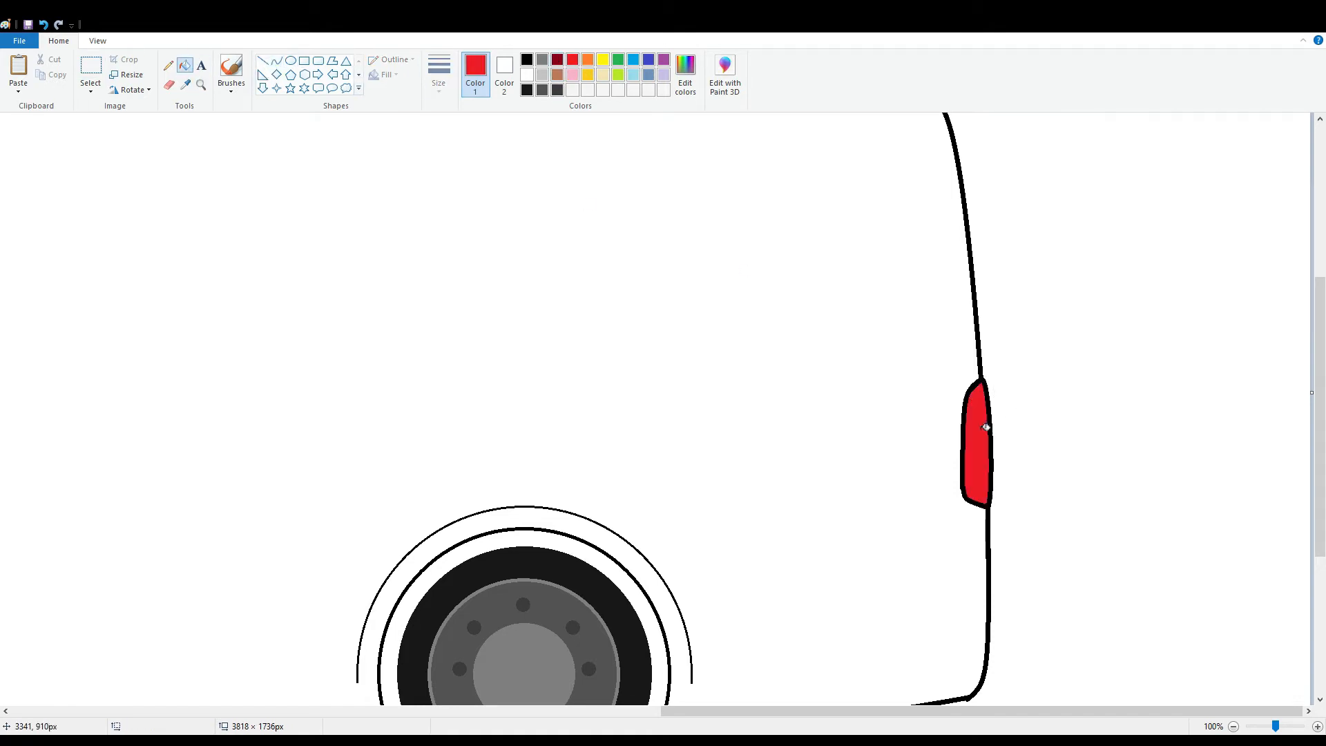
# Add a dark red filled rounded rectangle, about 13 × 41 px, in the upper part of the taillight.
pyautogui.click(558, 59)
pyautogui.click(318, 60)
pyautogui.moveTo(974, 408); pyautogui.dragTo(983, 436)
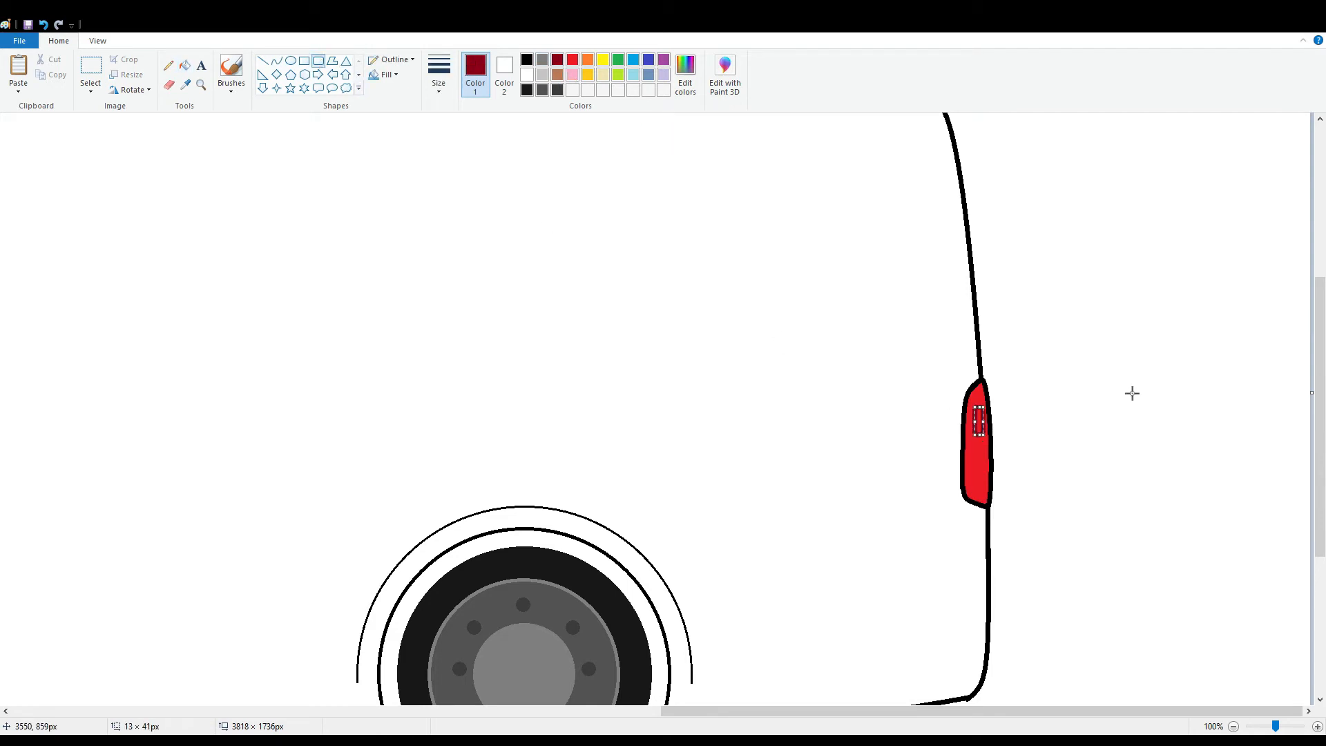
pyautogui.click(1132, 393)
pyautogui.click(184, 65)
pyautogui.click(977, 421)
# Add a light gray filled rounded rectangle below the dark red one in the taillight.
pyautogui.click(542, 75)
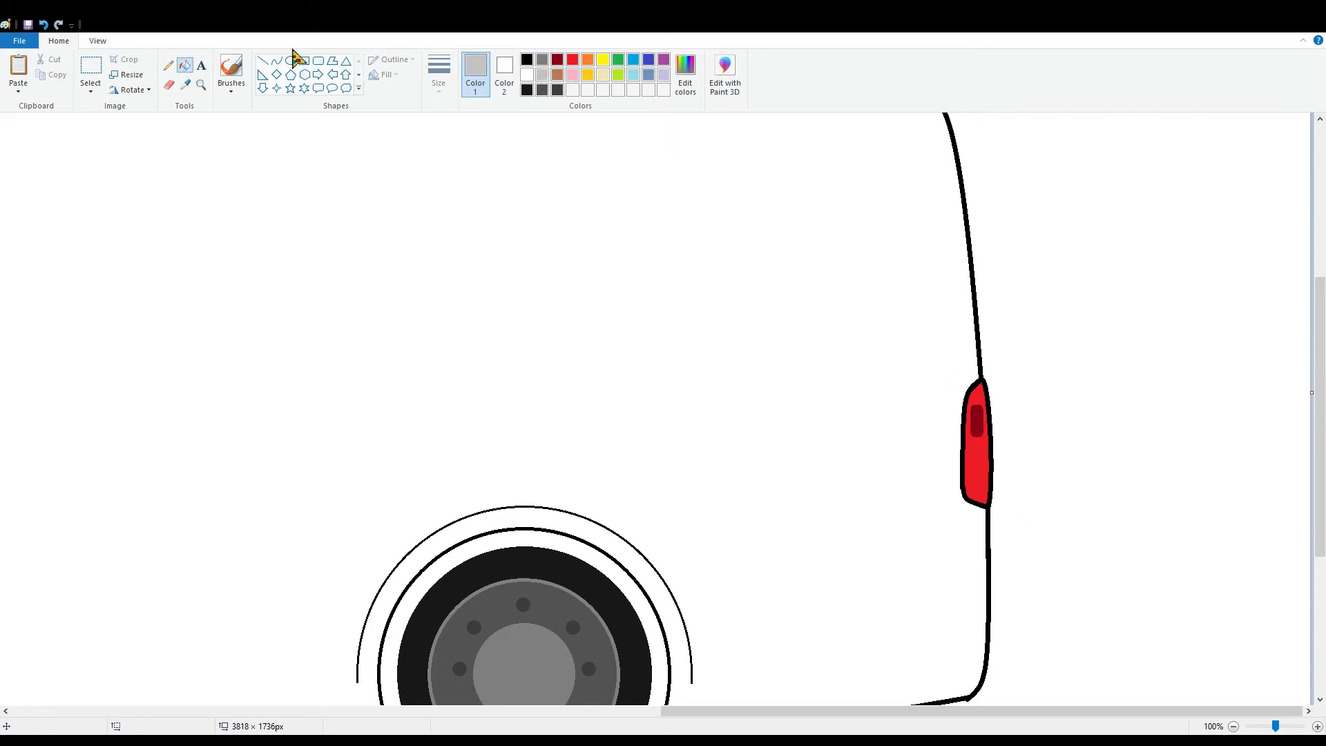
pyautogui.click(318, 61)
pyautogui.moveTo(973, 448); pyautogui.dragTo(981, 474)
pyautogui.press('Up')
pyautogui.press('Up')
pyautogui.press('Up')
pyautogui.press('Up')
pyautogui.press('Up')
pyautogui.press('Up')
pyautogui.press('Up')
pyautogui.click(1223, 454)
pyautogui.click(184, 65)
# Add a gold filled rounded rectangle at the bottom of the taillight.
pyautogui.click(587, 75)
pyautogui.click(318, 60)
pyautogui.moveTo(984, 496); pyautogui.dragTo(981, 496)
pyautogui.click(1268, 645)
pyautogui.click(1066, 465)
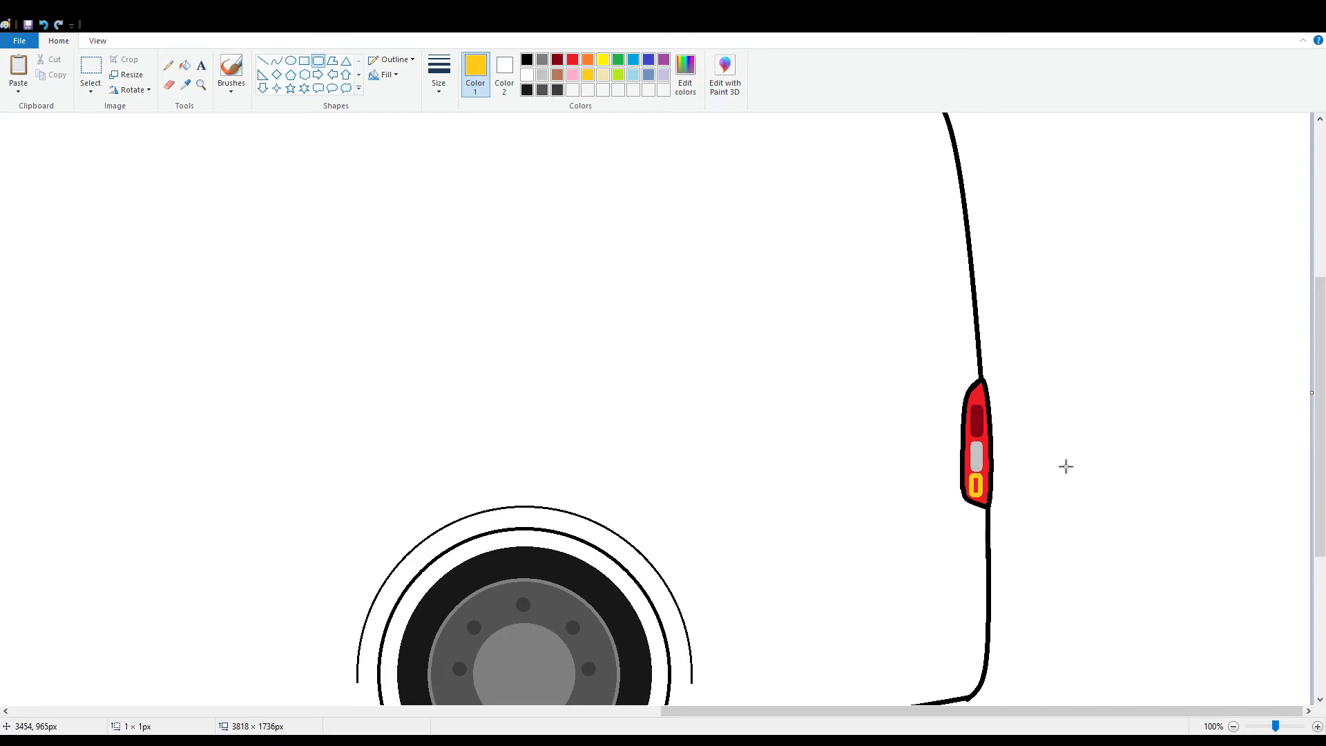
pyautogui.click(185, 65)
# Draw the headlight's curved upper edge below the front of the hood in black, with a short rear edge bending down.
pyautogui.click(1235, 727)
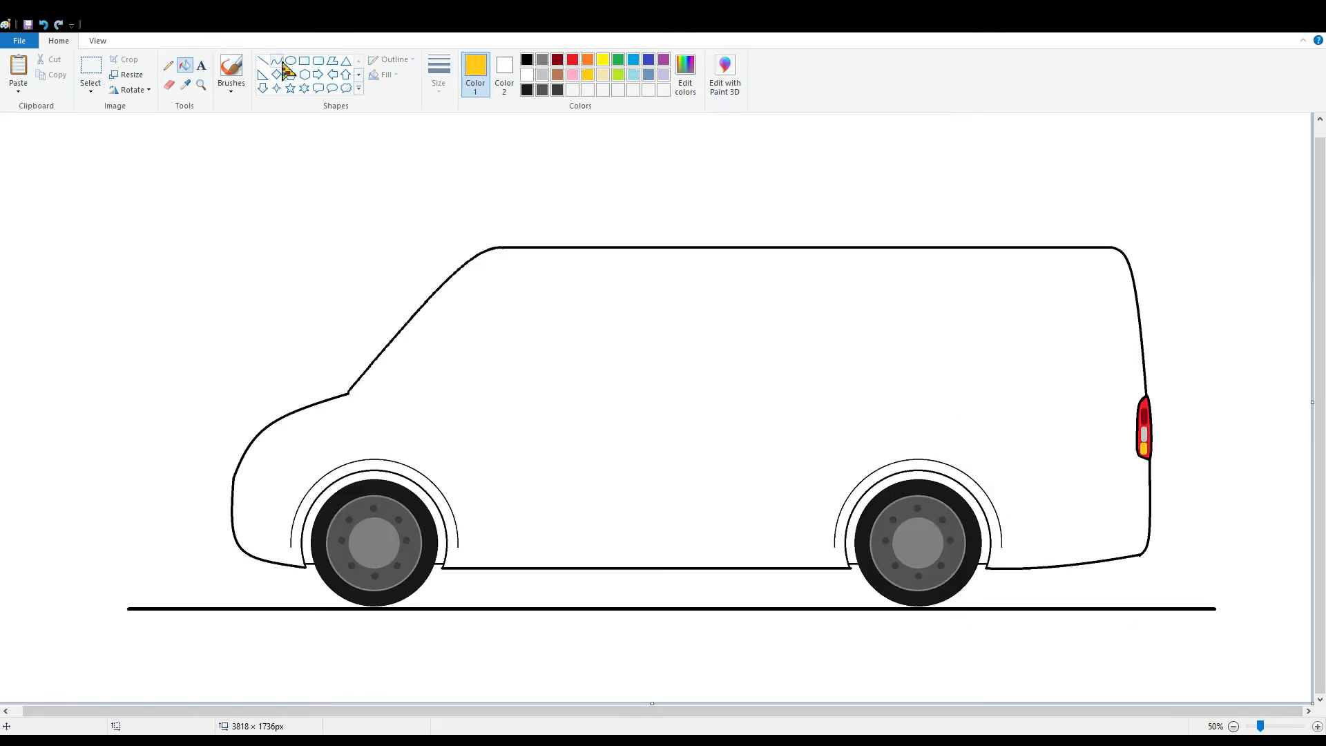
pyautogui.click(276, 61)
pyautogui.click(527, 59)
pyautogui.moveTo(248, 467)
pyautogui.mouseDown()
pyautogui.moveTo(566, 313)
pyautogui.moveTo(203, 490)
pyautogui.moveTo(275, 434)
pyautogui.moveTo(257, 442)
pyautogui.moveTo(284, 455)
pyautogui.mouseUp()
pyautogui.click(257, 442)
pyautogui.click(397, 440)
pyautogui.click(291, 437)
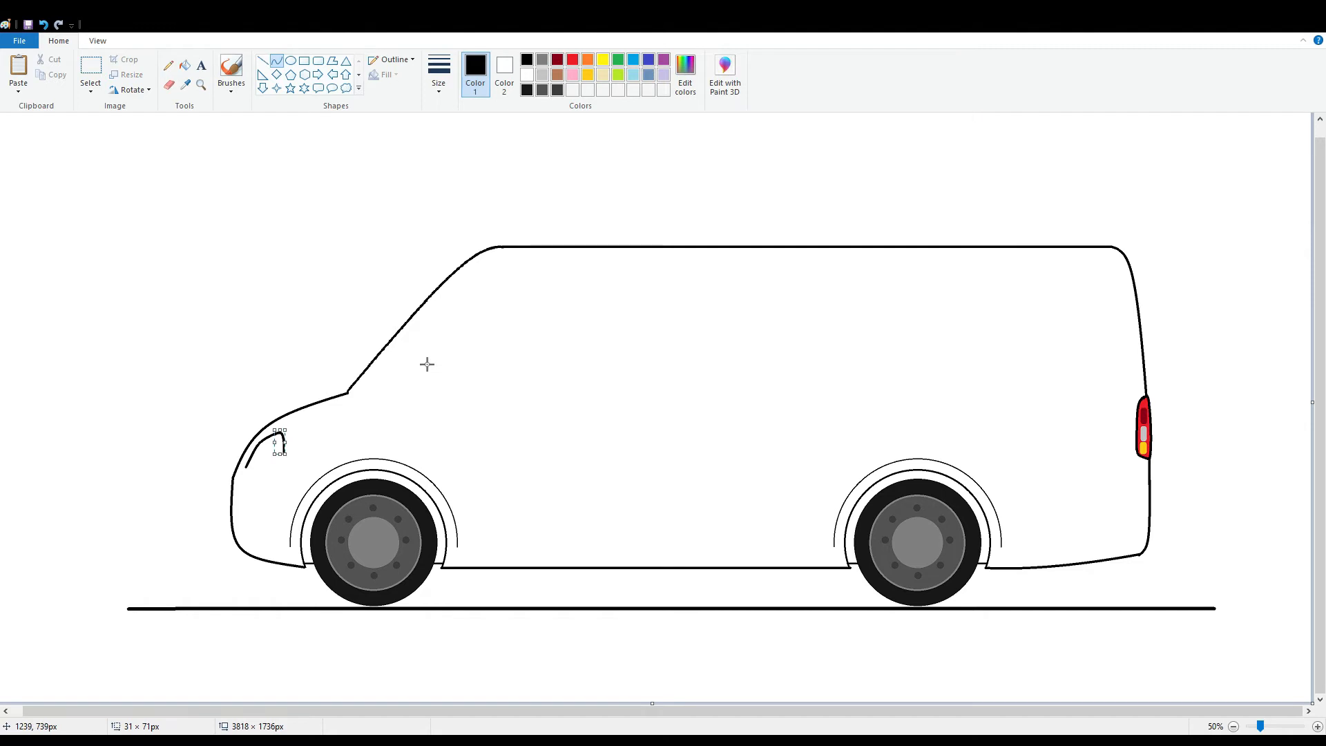
pyautogui.click(427, 364)
# Close the headlight outline with a curve from its rear edge and a lower edge back to the front corner.
pyautogui.scroll(1, 591, 353)
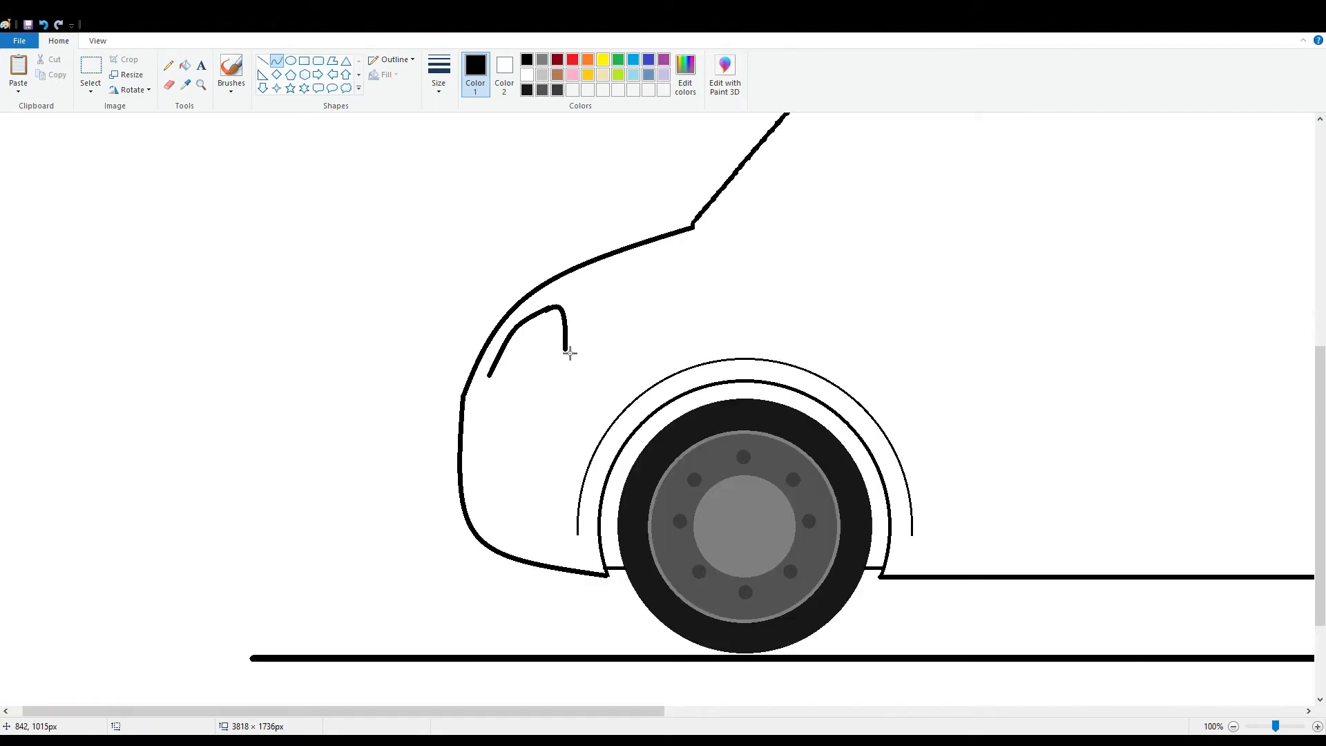
pyautogui.moveTo(566, 351)
pyautogui.mouseDown()
pyautogui.moveTo(527, 403)
pyautogui.moveTo(532, 378)
pyautogui.mouseUp()
pyautogui.click(571, 377)
pyautogui.click(571, 377)
pyautogui.click(532, 379)
pyautogui.click(532, 380)
pyautogui.click(643, 379)
# Draw a small rounded fog light outline with a thinner line in the front bumper, containing a vertical ellipse about 18 × 42 px.
pyautogui.click(1235, 727)
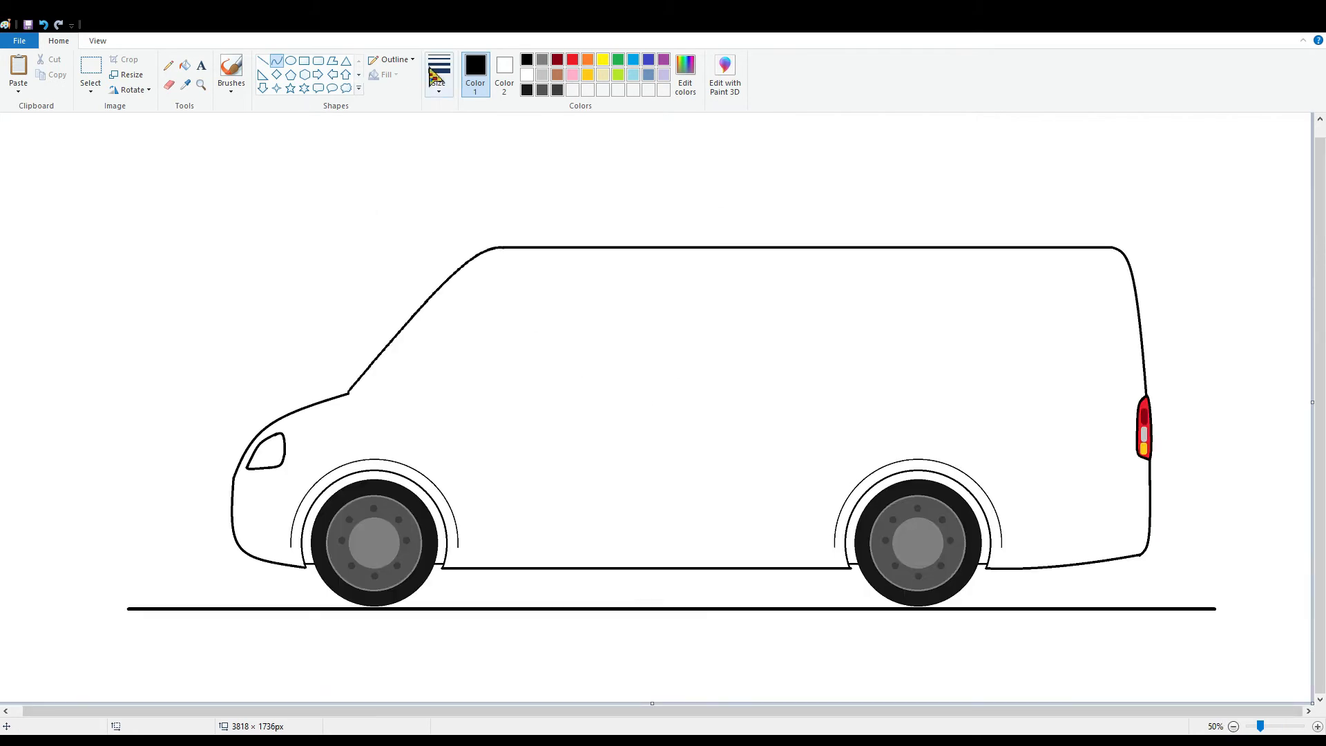
pyautogui.click(1317, 727)
pyautogui.moveTo(501, 514)
pyautogui.mouseDown()
pyautogui.moveTo(514, 474)
pyautogui.moveTo(494, 477)
pyautogui.moveTo(494, 505)
pyautogui.mouseUp()
pyautogui.click(440, 80)
pyautogui.click(483, 140)
pyautogui.click(500, 502)
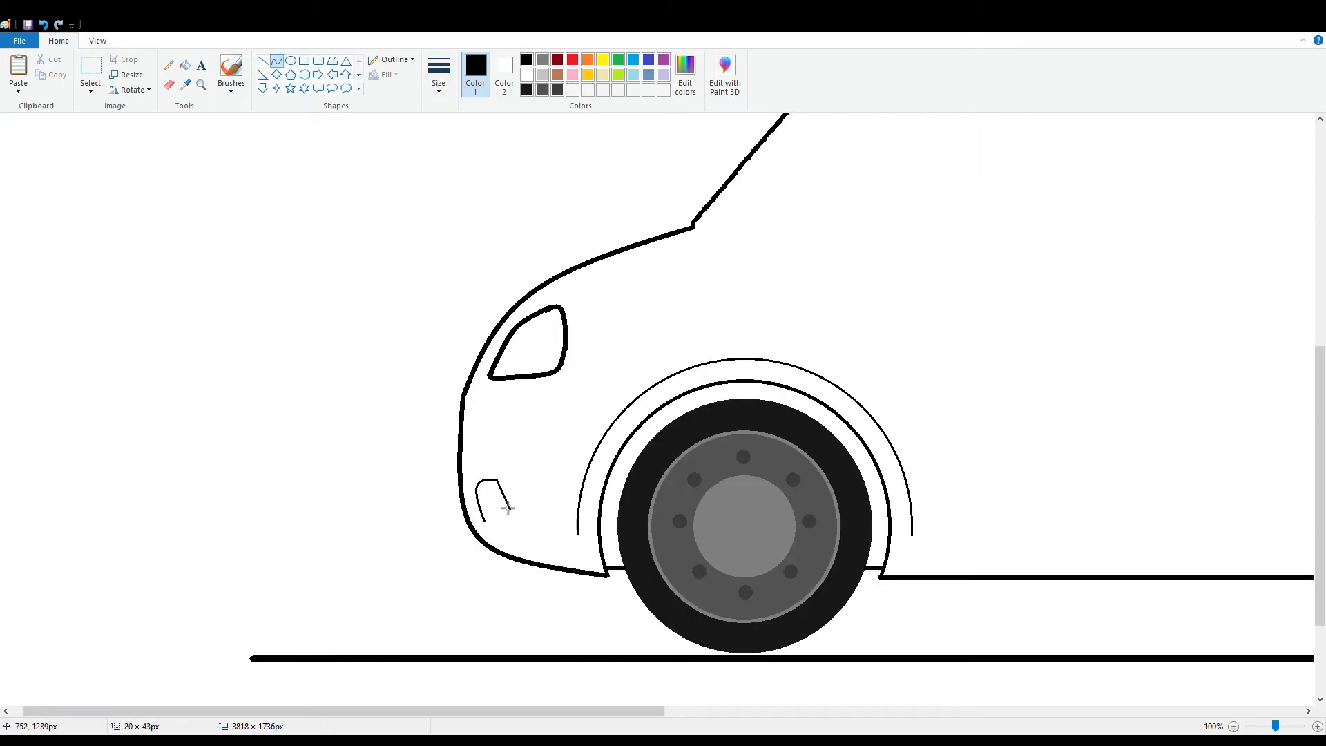
pyautogui.click(520, 537)
pyautogui.click(612, 485)
pyautogui.click(290, 60)
pyautogui.moveTo(485, 491); pyautogui.dragTo(497, 520)
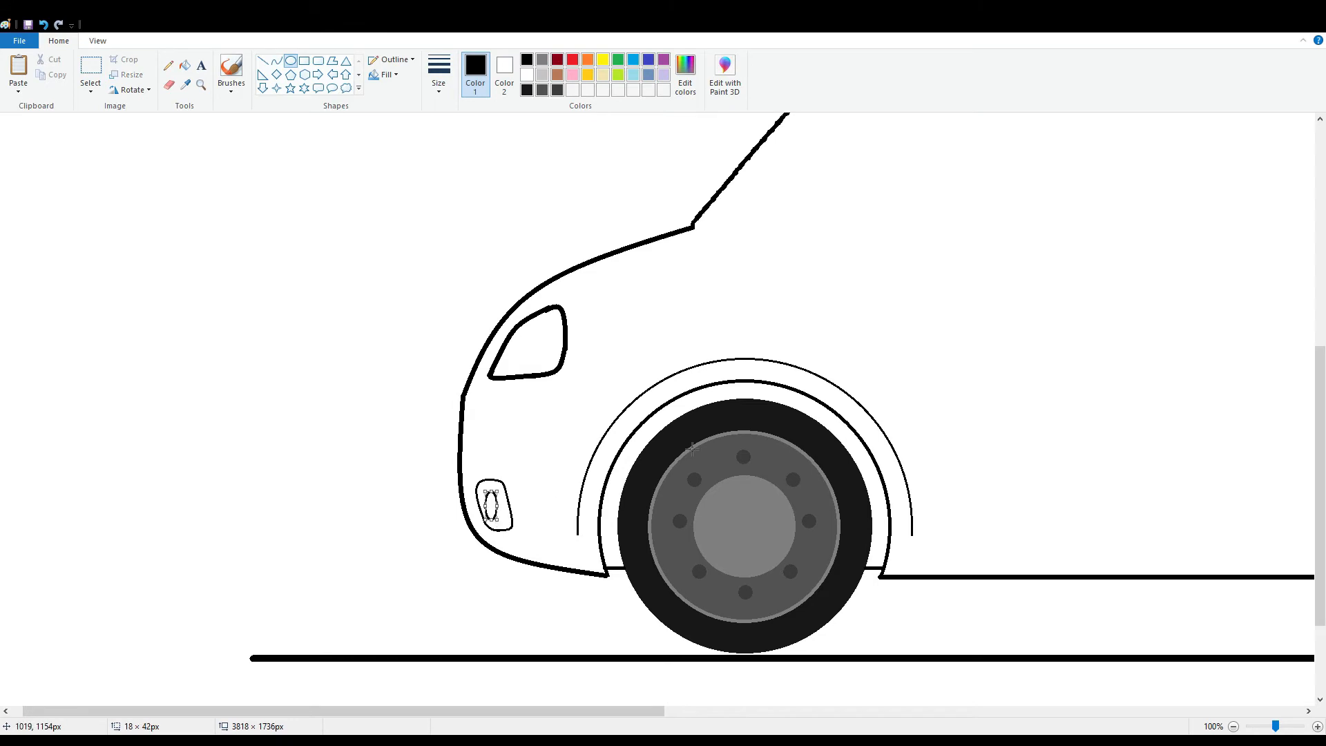
# Try a curved bumper seam from the front edge to the lower end of the left wheel's outer arch.
pyautogui.click(276, 61)
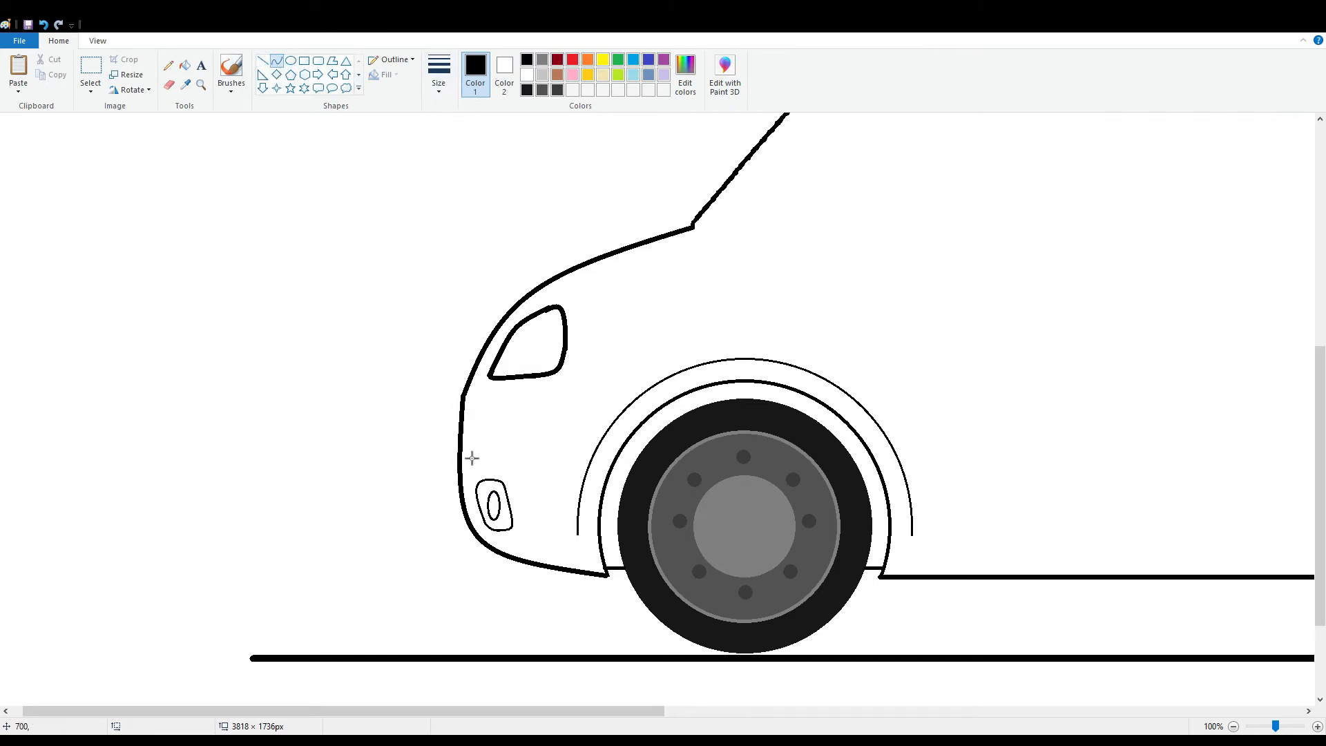
pyautogui.moveTo(461, 453)
pyautogui.mouseDown()
pyautogui.moveTo(555, 477)
pyautogui.moveTo(578, 533)
pyautogui.mouseUp()
pyautogui.moveTo(550, 479); pyautogui.dragTo(579, 457)
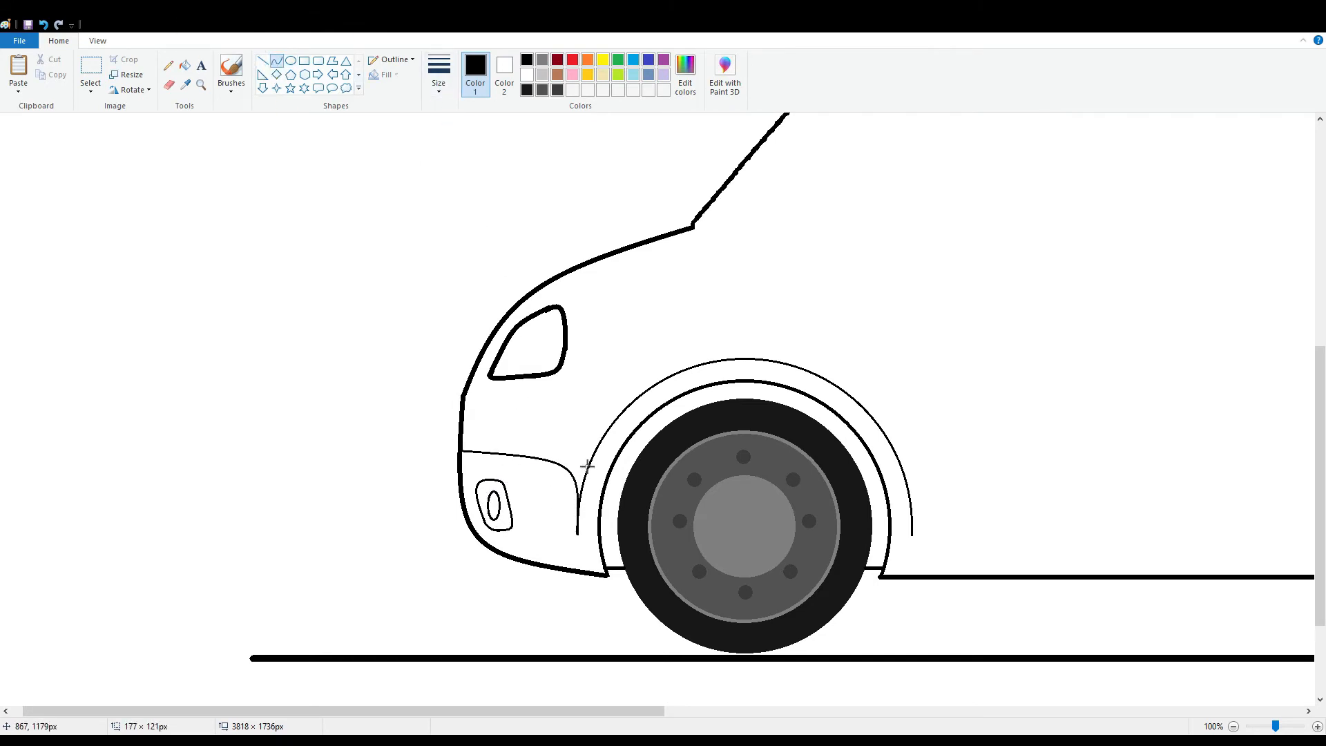
pyautogui.click(579, 458)
pyautogui.moveTo(523, 535); pyautogui.dragTo(526, 502)
pyautogui.click(44, 25)
# Try a flatter bumper seam to the outer arch, erasing the arch below it and extending the arch's rear end to the sill.
pyautogui.moveTo(462, 436)
pyautogui.mouseDown()
pyautogui.moveTo(589, 467)
pyautogui.moveTo(585, 442)
pyautogui.mouseUp()
pyautogui.click(169, 85)
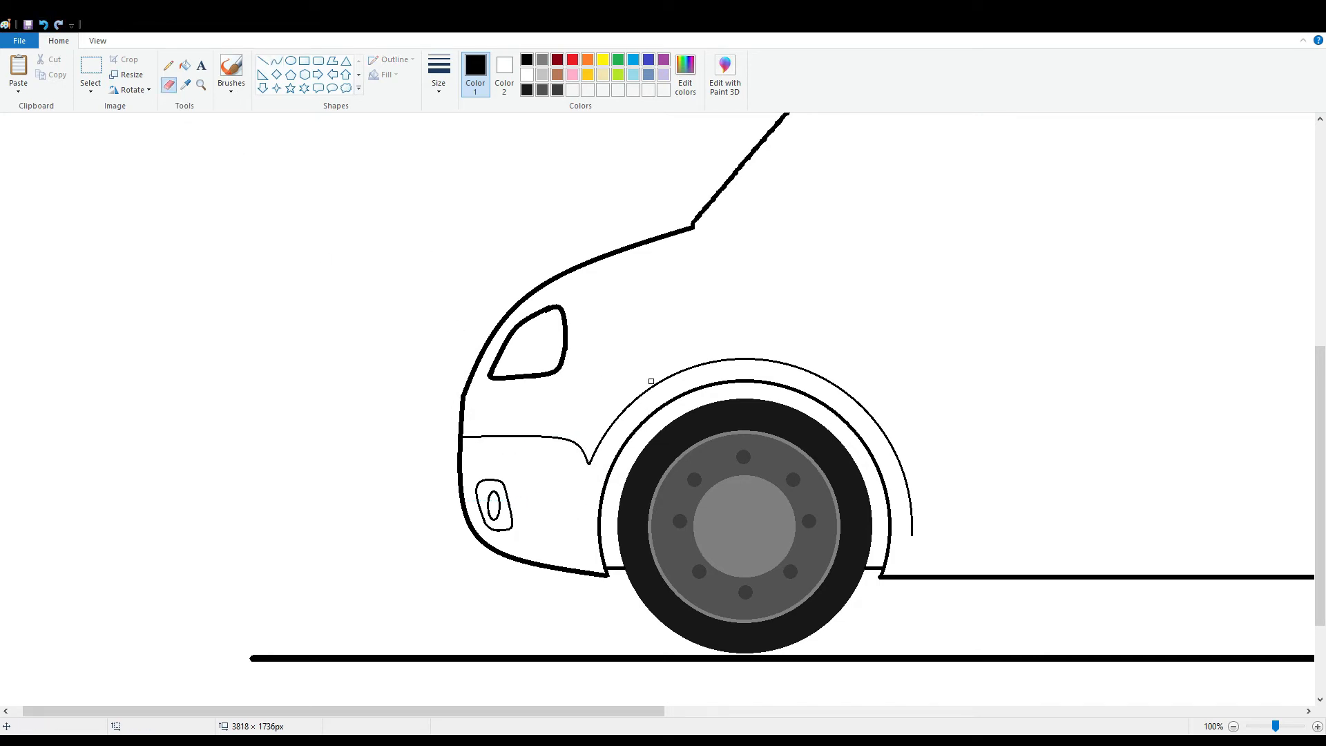
pyautogui.click(263, 61)
pyautogui.moveTo(917, 582); pyautogui.dragTo(913, 581)
pyautogui.click(877, 351)
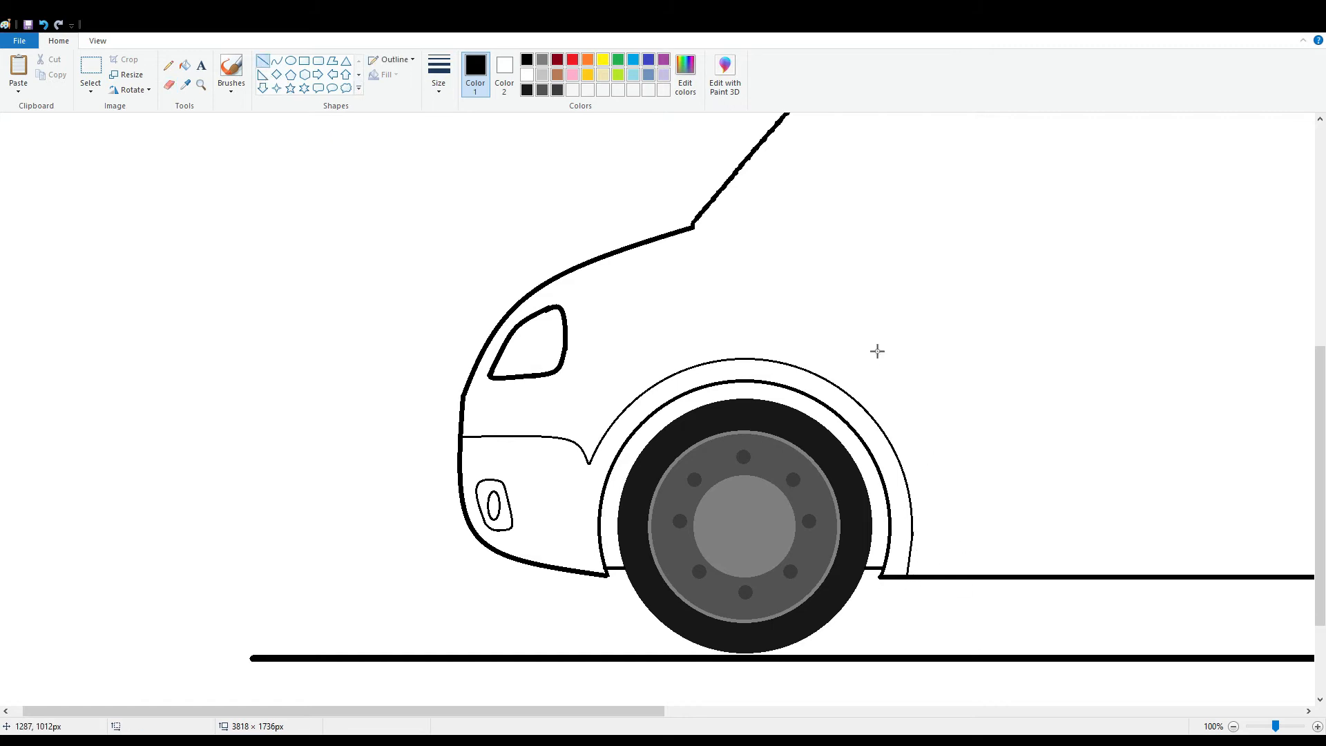
# Undo the bumper seam, the arch erasure and the arch extension.
pyautogui.click(46, 28)
pyautogui.click(45, 28)
pyautogui.click(45, 28)
pyautogui.click(59, 27)
pyautogui.click(58, 26)
pyautogui.click(58, 27)
pyautogui.click(44, 26)
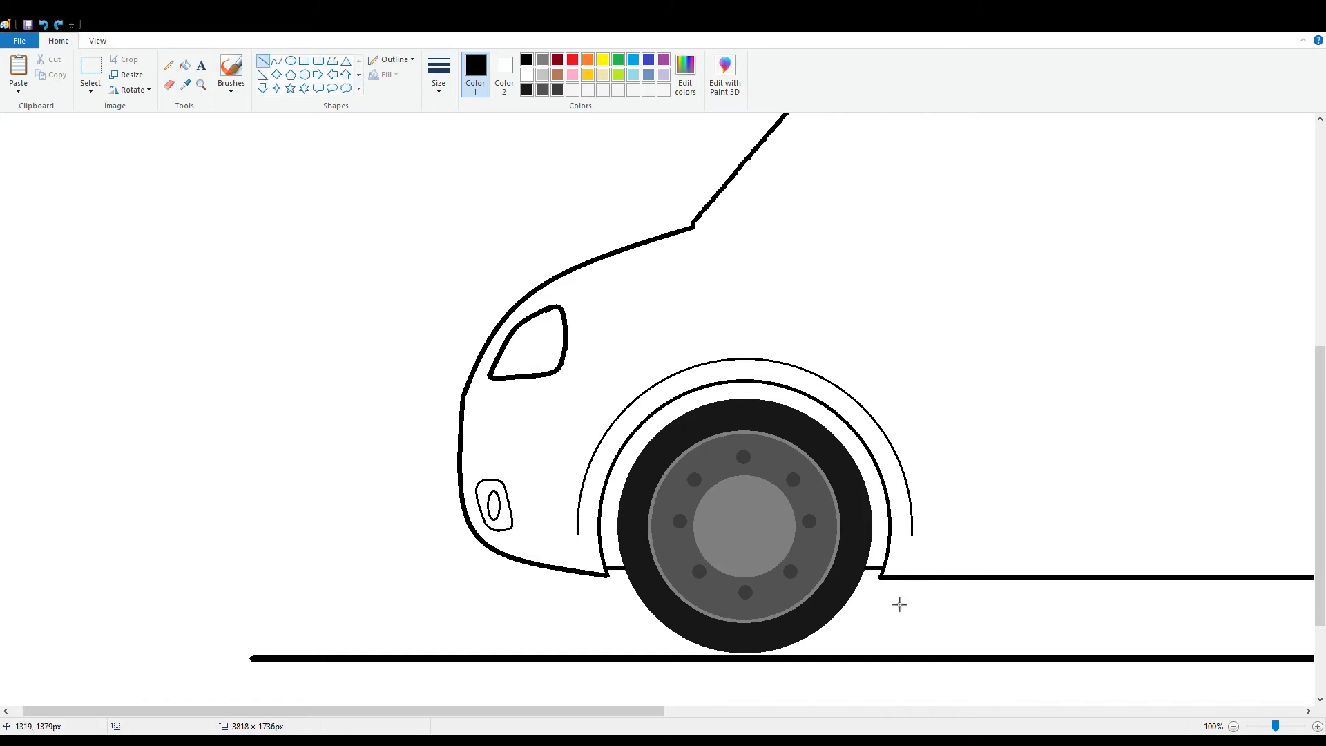
pyautogui.click(1234, 727)
pyautogui.click(277, 63)
pyautogui.moveTo(387, 380)
pyautogui.mouseDown()
pyautogui.moveTo(333, 315)
pyautogui.moveTo(522, 263)
pyautogui.moveTo(506, 264)
pyautogui.mouseUp()
pyautogui.moveTo(508, 268)
pyautogui.mouseDown()
pyautogui.moveTo(487, 268)
pyautogui.moveTo(448, 312)
pyautogui.moveTo(484, 271)
pyautogui.mouseUp()
pyautogui.click(44, 26)
# Draw the side window's front edge as a curve parallel to the windshield, about 371 × 303 px, with a thickened line.
pyautogui.moveTo(386, 374); pyautogui.dragTo(484, 275)
pyautogui.hotkey('ctrl', '+')
pyautogui.hotkey('ctrl', '+')
pyautogui.hotkey('ctrl', '+')
pyautogui.hotkey('ctrl', '+')
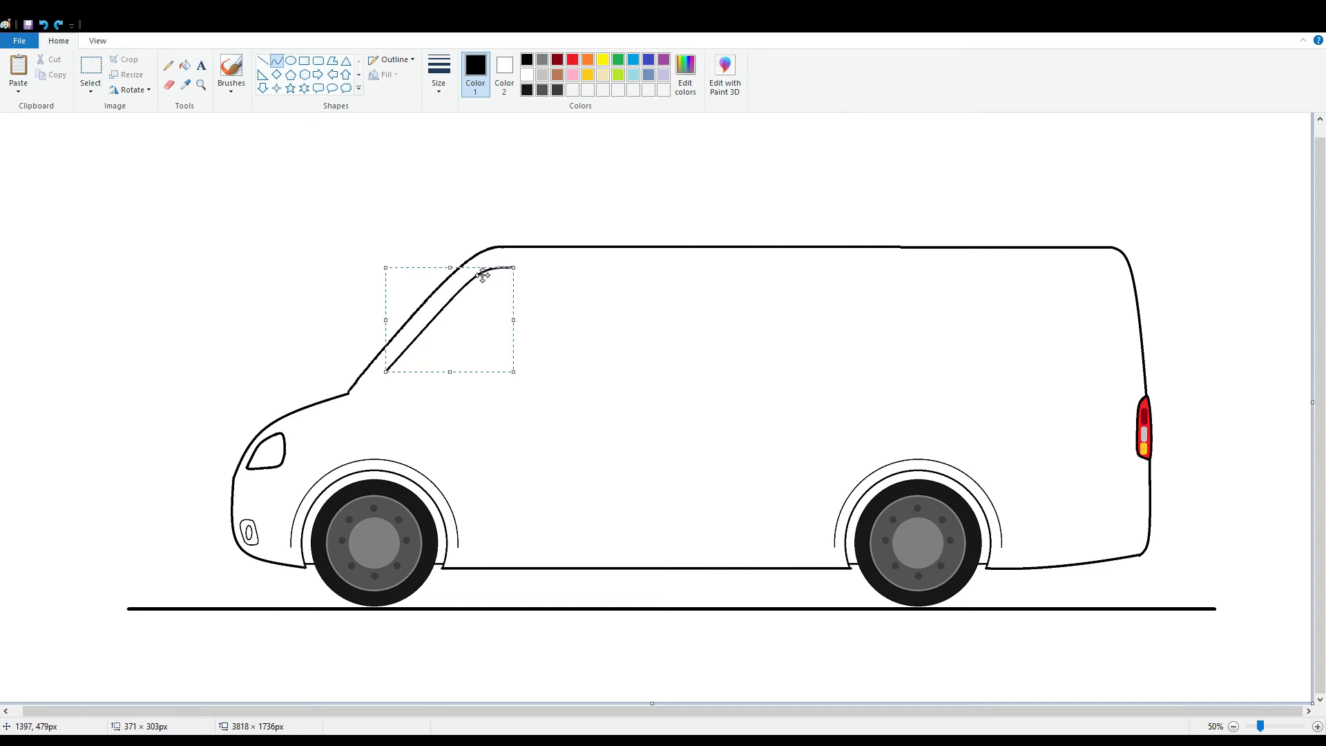
pyautogui.click(547, 274)
# Draw the side window's horizontal upper edge rearward from the front curve's upper end and nudge it right.
pyautogui.click(263, 63)
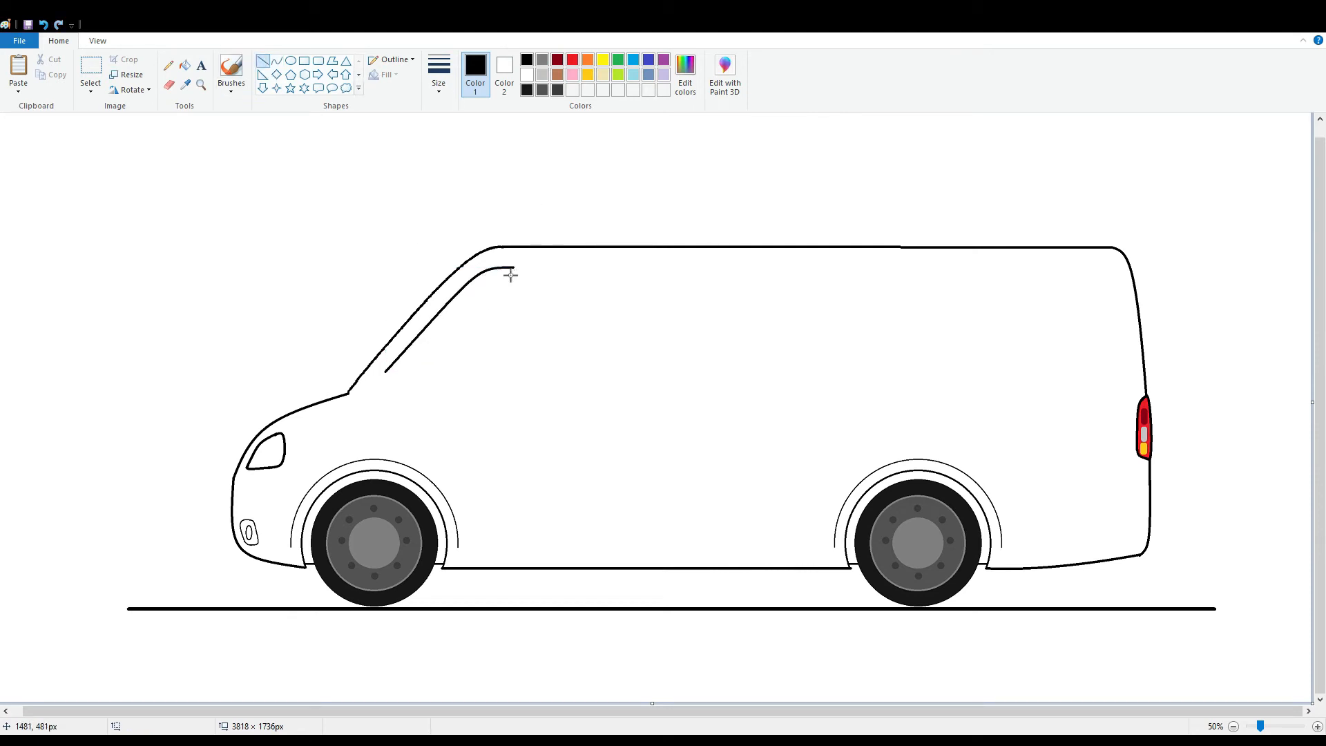
pyautogui.moveTo(504, 268)
pyautogui.mouseDown()
pyautogui.moveTo(608, 283)
pyautogui.moveTo(632, 325)
pyautogui.mouseUp()
pyautogui.click(90, 68)
pyautogui.press('Right')
pyautogui.press('Right')
pyautogui.press('Right')
pyautogui.press('Right')
pyautogui.press('Right')
pyautogui.press('Right')
pyautogui.press('Right')
pyautogui.press('Right')
pyautogui.press('Right')
# Draw the side window's rounded lower front corner, about 57 × 27 px, and its rounded upper rear corner, about 61 × 89 px.
pyautogui.click(281, 61)
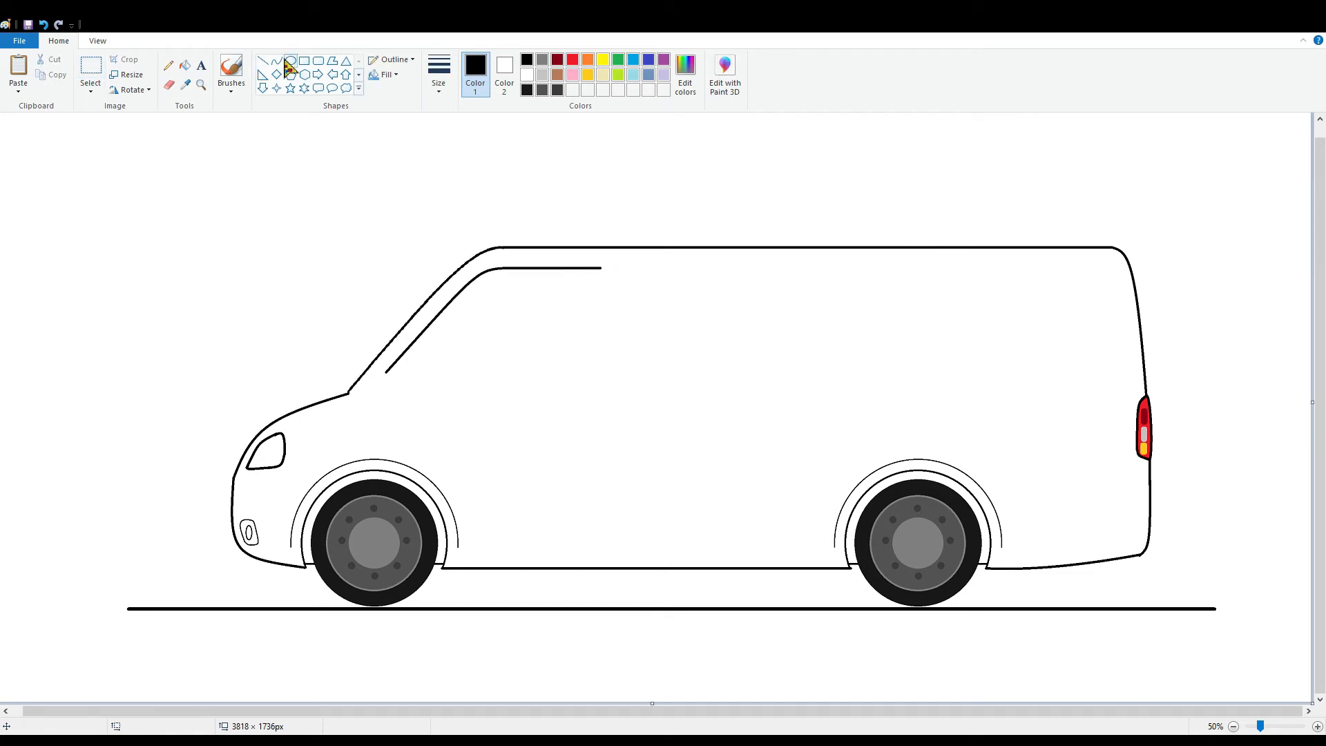
pyautogui.moveTo(385, 372)
pyautogui.mouseDown()
pyautogui.moveTo(465, 377)
pyautogui.moveTo(408, 382)
pyautogui.mouseUp()
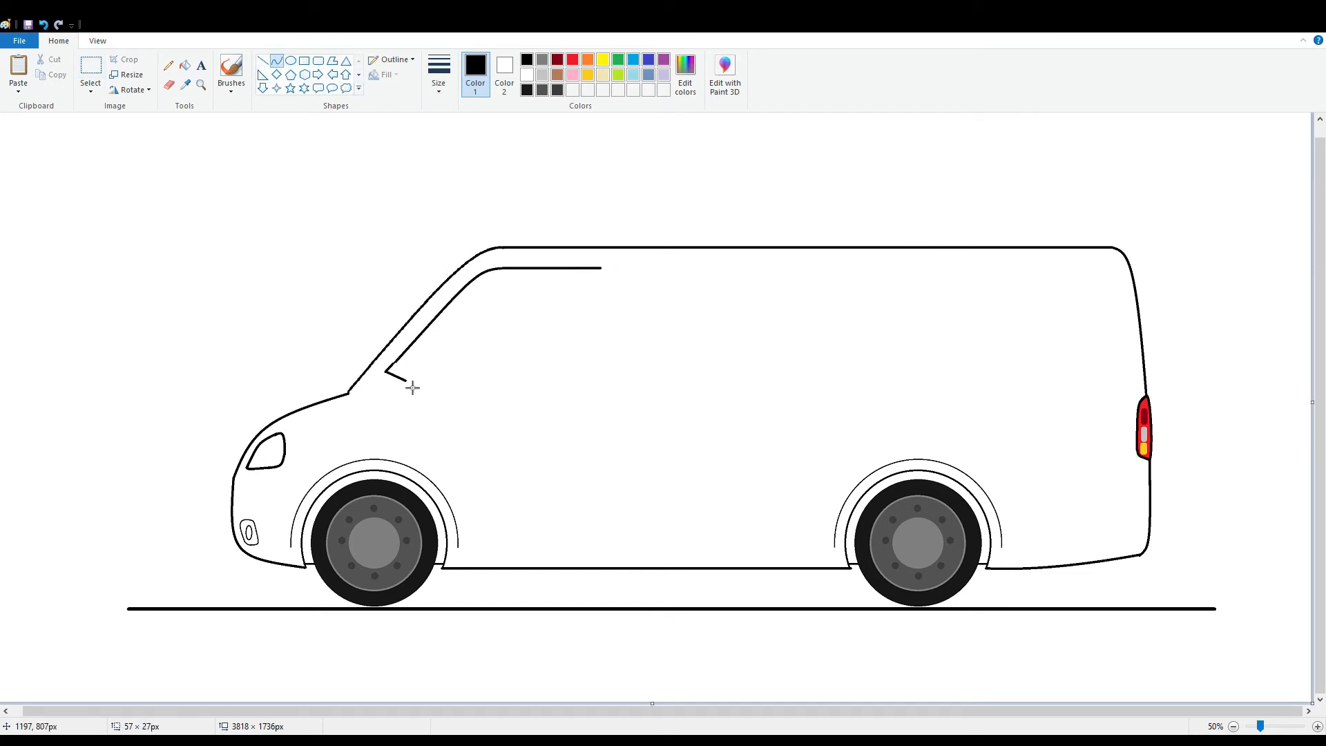
pyautogui.click(381, 387)
pyautogui.moveTo(601, 268)
pyautogui.mouseDown()
pyautogui.moveTo(615, 311)
pyautogui.moveTo(617, 298)
pyautogui.mouseUp()
pyautogui.click(618, 268)
pyautogui.click(616, 267)
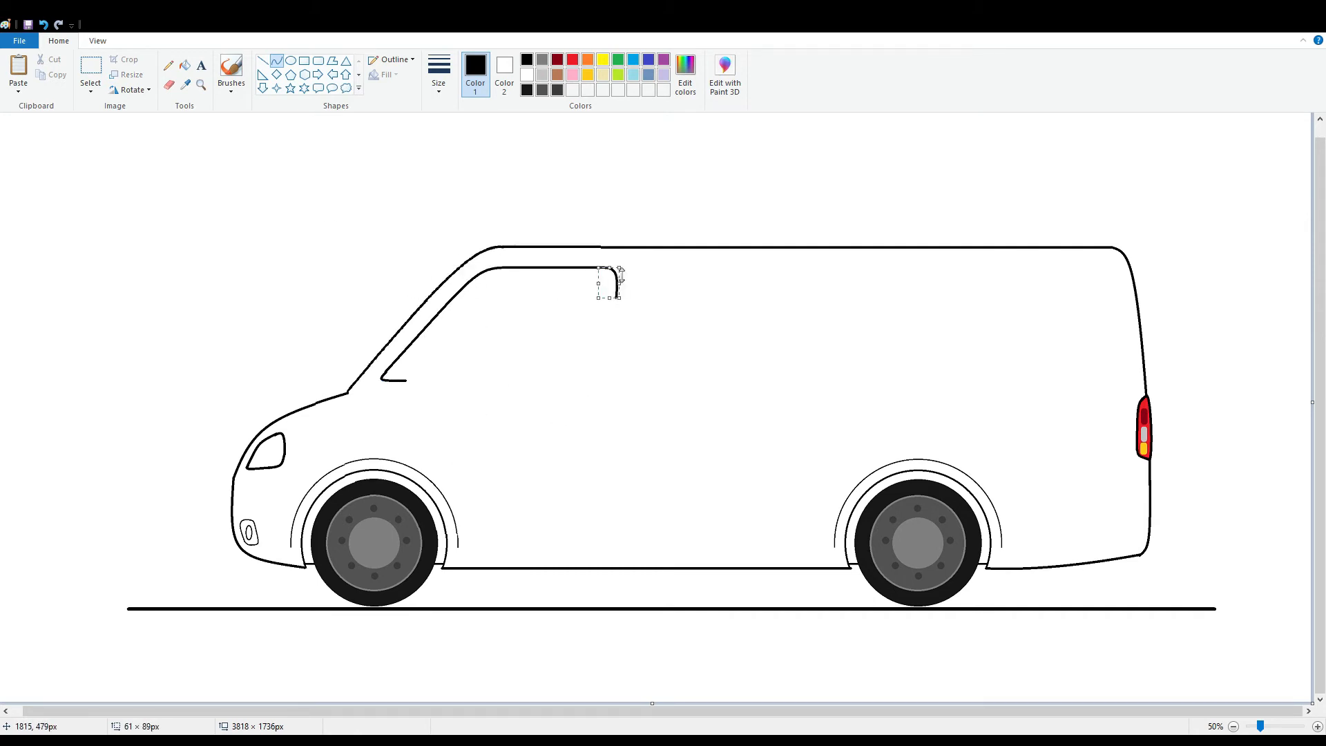
pyautogui.click(623, 276)
# Close the side window with a straight horizontal lower edge and a vertical rear edge.
pyautogui.click(263, 61)
pyautogui.moveTo(405, 380); pyautogui.dragTo(624, 370)
pyautogui.click(169, 85)
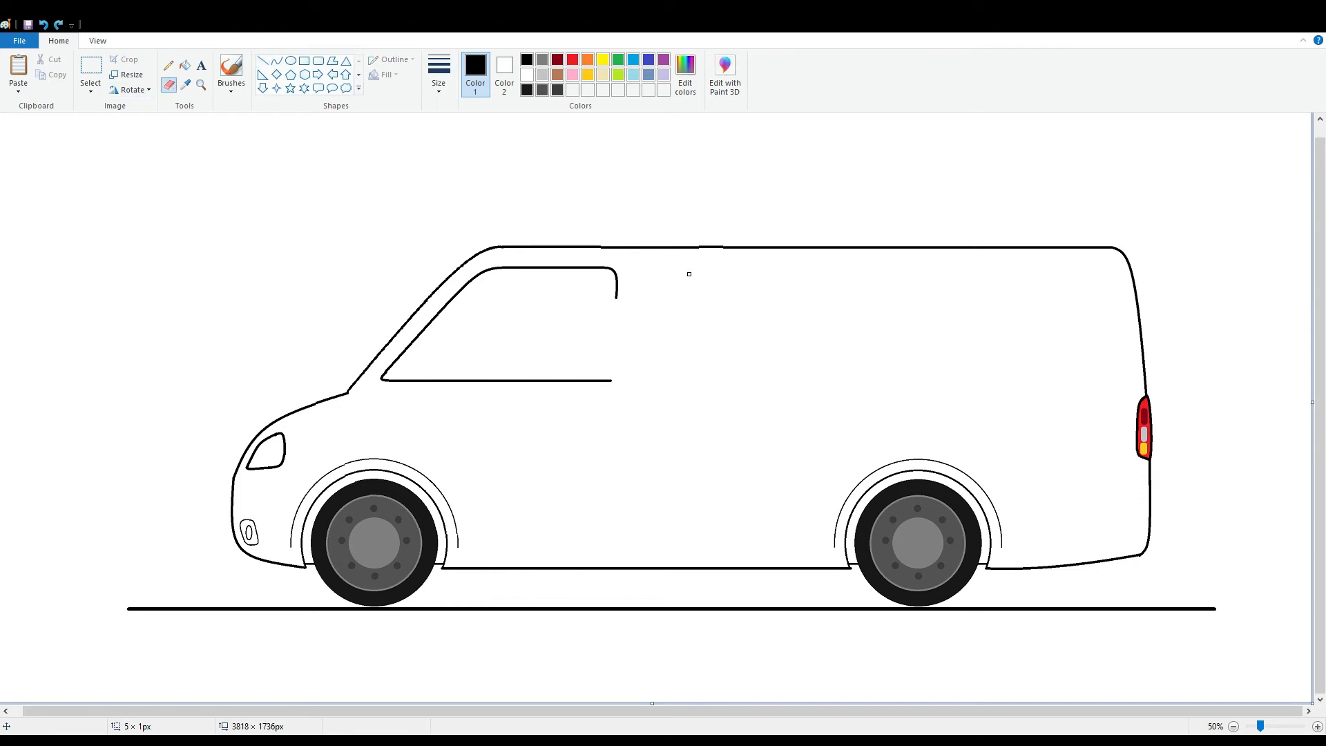
pyautogui.click(262, 61)
pyautogui.moveTo(617, 287); pyautogui.dragTo(612, 388)
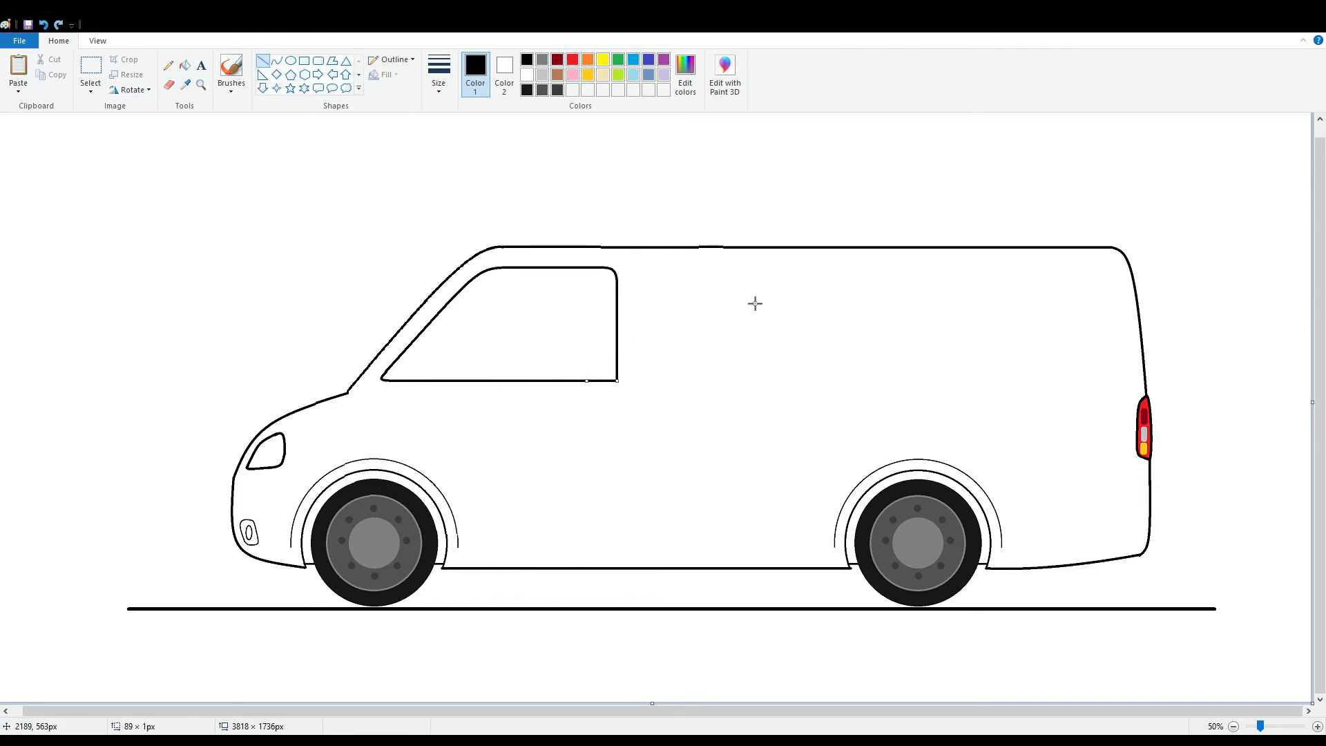
pyautogui.click(277, 63)
pyautogui.moveTo(640, 247); pyautogui.dragTo(659, 520)
pyautogui.hotkey('ctrl', 'z')
# Select the side window's rear section, about 321 × 401 px, and move it forward to shorten the window.
pyautogui.click(91, 69)
pyautogui.moveTo(548, 263); pyautogui.dragTo(660, 402)
pyautogui.press('Left')
pyautogui.press('Left')
pyautogui.press('Left')
pyautogui.press('Left')
pyautogui.press('Left')
pyautogui.press('Left')
pyautogui.press('Left')
pyautogui.press('Left')
pyautogui.press('Left')
pyautogui.press('Left')
pyautogui.press('Left')
pyautogui.press('Left')
pyautogui.press('Left')
pyautogui.press('Left')
pyautogui.press('Left')
pyautogui.press('Left')
pyautogui.press('Left')
pyautogui.press('Left')
pyautogui.press('Left')
pyautogui.press('Left')
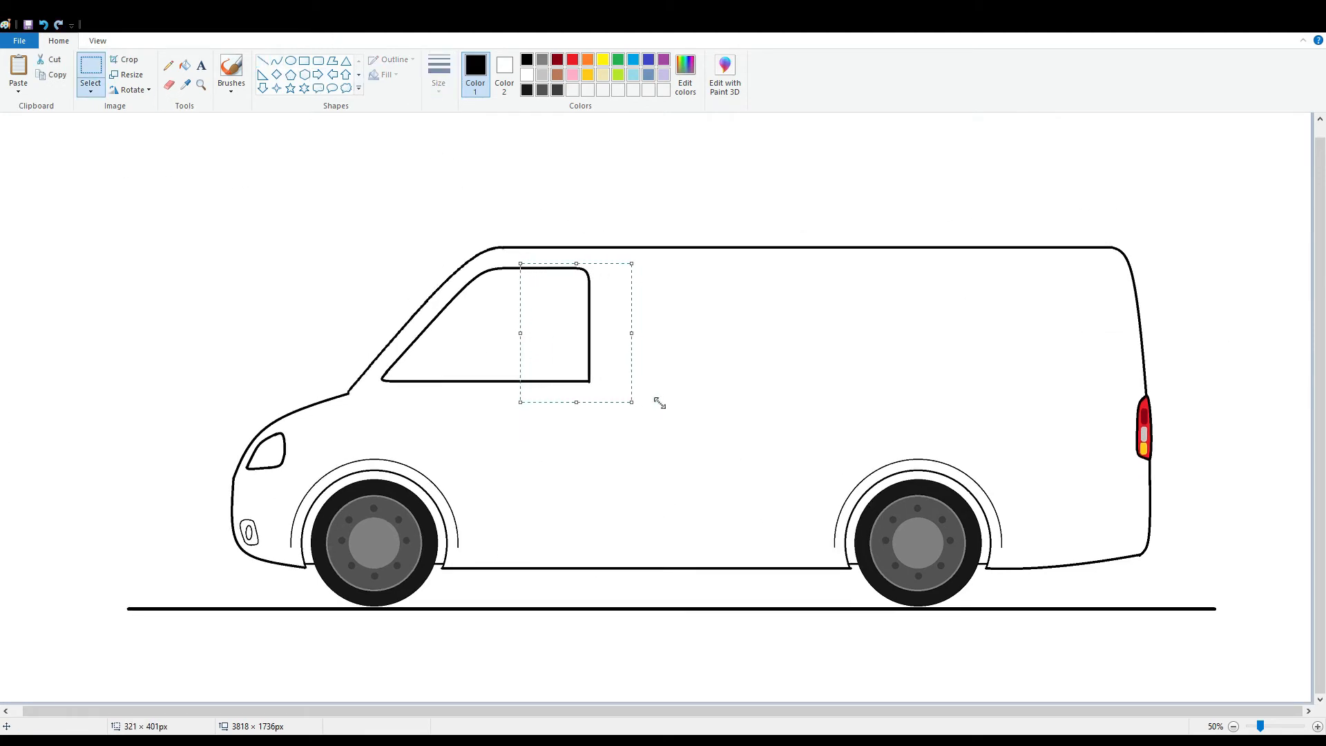
pyautogui.press('Left')
pyautogui.press('Left')
pyautogui.press('Left')
pyautogui.press('Left')
pyautogui.press('Left')
pyautogui.press('Left')
pyautogui.press('Left')
pyautogui.press('Left')
pyautogui.press('Left')
pyautogui.press('Left')
pyautogui.press('Left')
pyautogui.press('Left')
pyautogui.press('Escape')
pyautogui.click(277, 63)
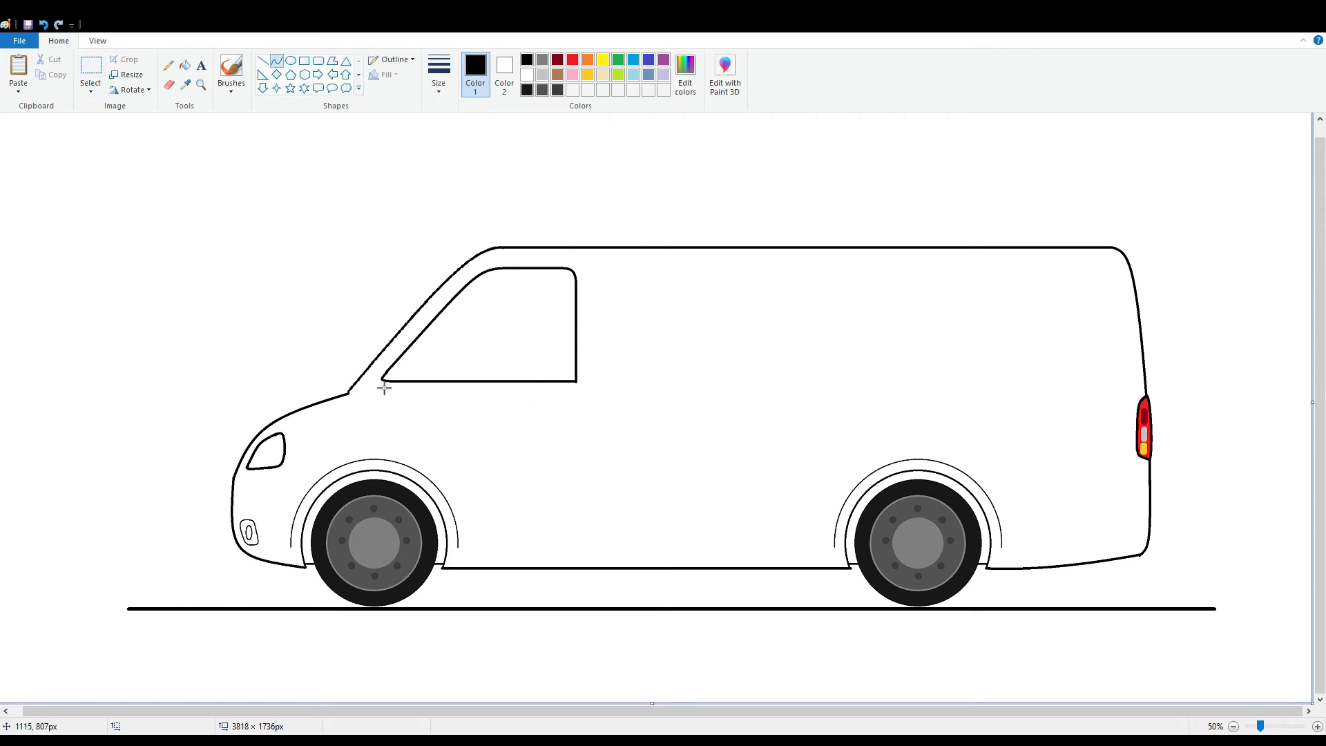
pyautogui.moveTo(393, 373); pyautogui.dragTo(485, 293)
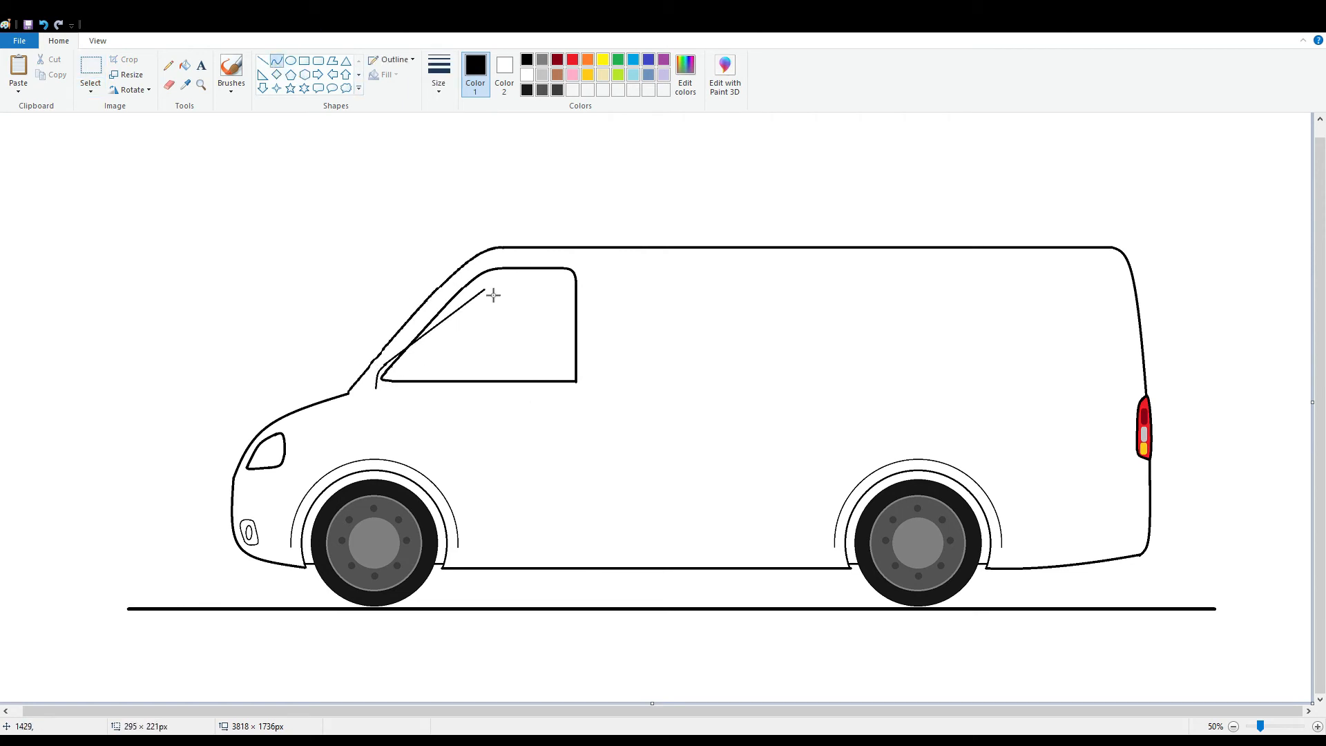
pyautogui.hotkey('ctrl', 'z')
pyautogui.moveTo(30, 284); pyautogui.dragTo(863, 571)
pyautogui.hotkey('ctrl', 'z')
pyautogui.click(1318, 727)
pyautogui.hotkey('ctrl', 'z')
# Draw the door outline's short front curve around the window's lower front corner, about 30 × 83 px.
pyautogui.scroll(3, 754, 377)
pyautogui.moveTo(746, 372); pyautogui.dragTo(767, 320)
pyautogui.moveTo(759, 337)
pyautogui.mouseDown()
pyautogui.moveTo(755, 367)
pyautogui.moveTo(766, 320)
pyautogui.mouseUp()
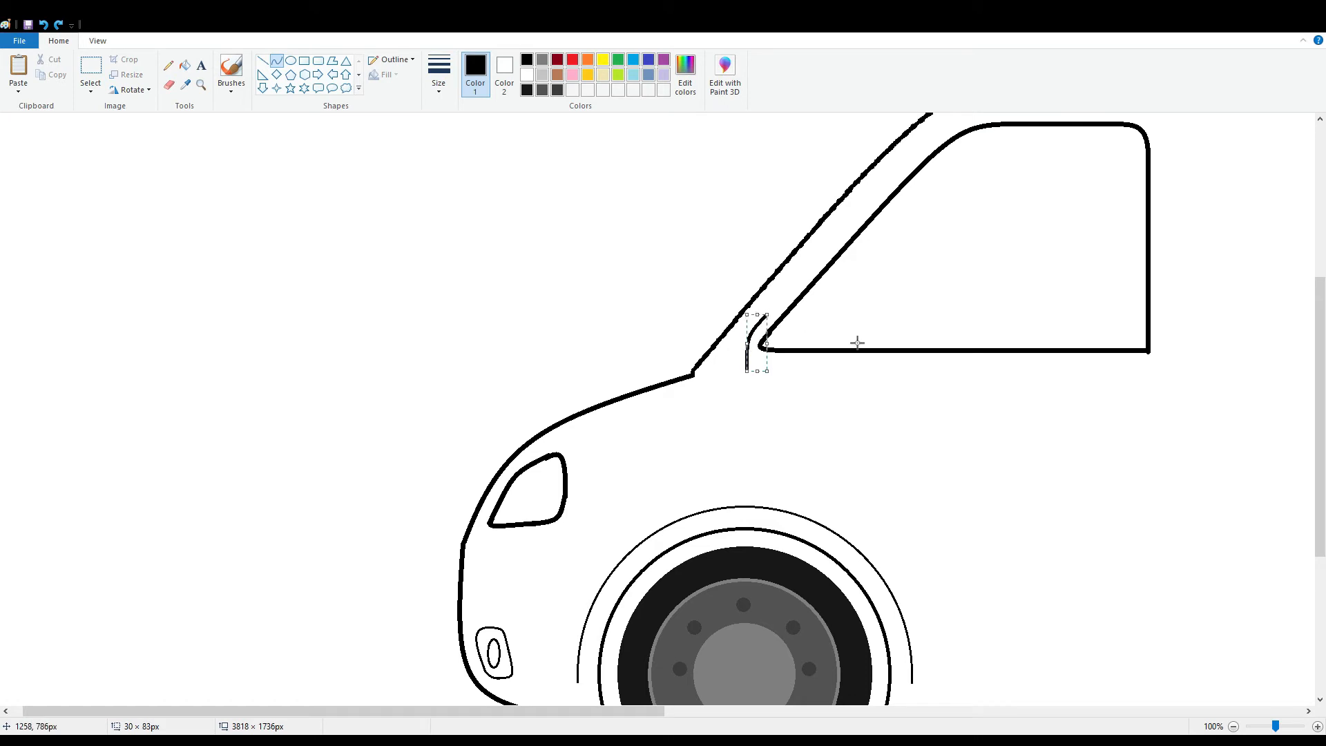
pyautogui.click(857, 343)
# Extend the door outline upward with a curve parallel to the window's front edge, about 388 × 296 px.
pyautogui.moveTo(345, 711); pyautogui.dragTo(569, 711)
pyautogui.scroll(3, 570, 590)
pyautogui.moveTo(308, 463)
pyautogui.mouseDown()
pyautogui.moveTo(491, 367)
pyautogui.moveTo(576, 258)
pyautogui.mouseUp()
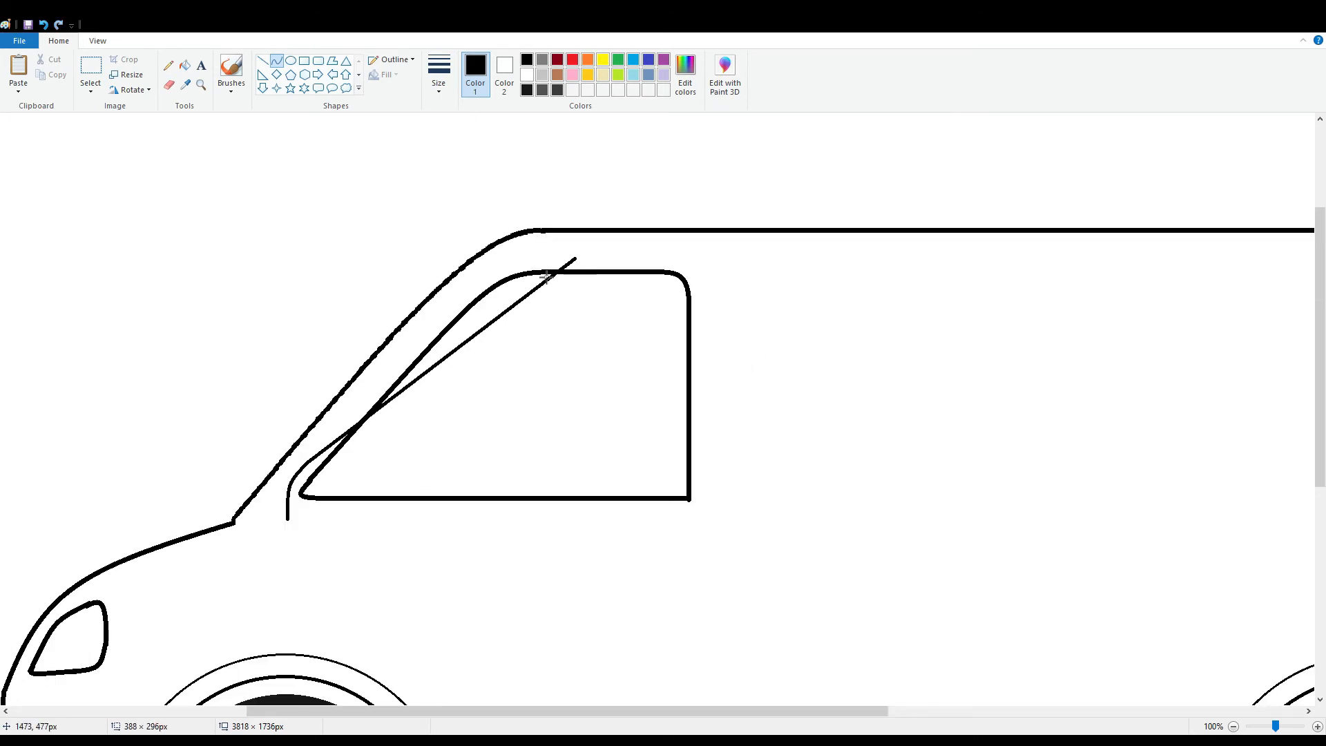
pyautogui.moveTo(485, 302); pyautogui.dragTo(498, 258)
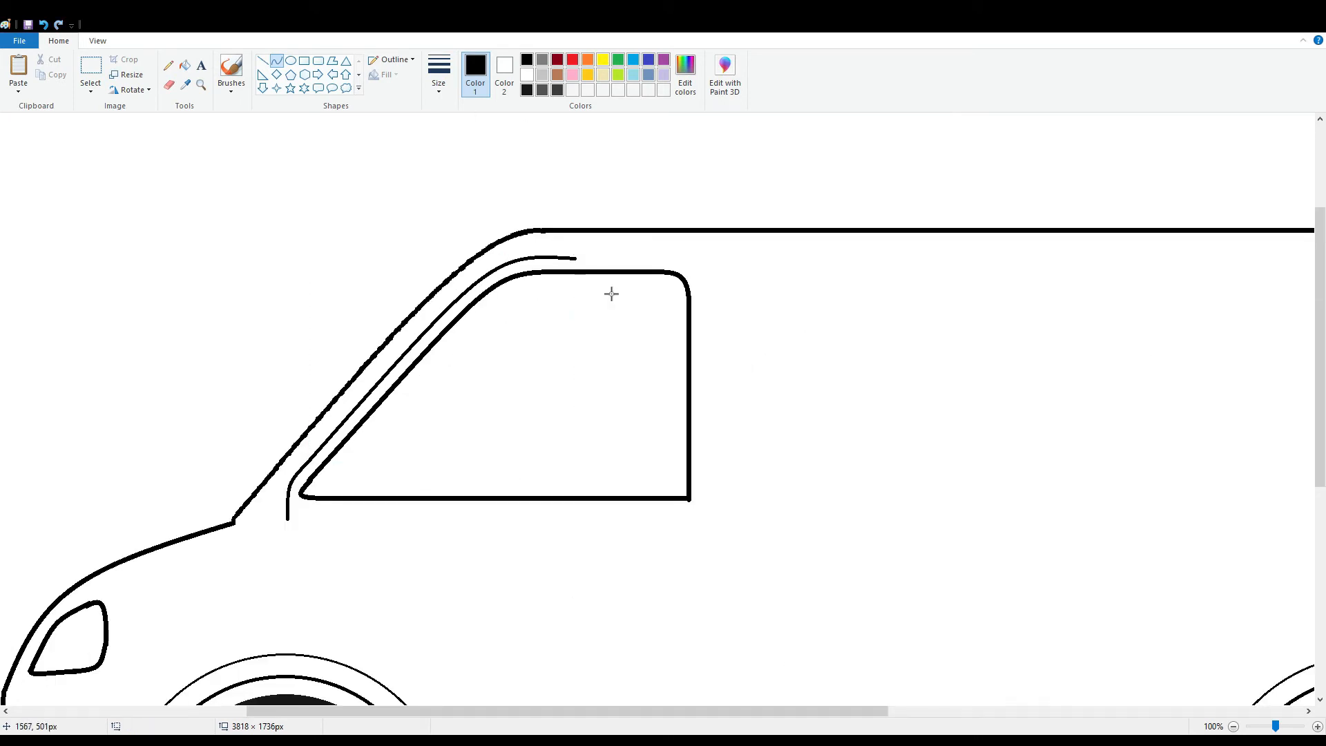
# Draw the door's horizontal upper edge above the window and round its upper rear corner with a curve.
pyautogui.click(169, 84)
pyautogui.click(263, 61)
pyautogui.moveTo(551, 262); pyautogui.dragTo(705, 268)
pyautogui.hotkey('ctrl', 'z')
pyautogui.moveTo(559, 262)
pyautogui.mouseDown()
pyautogui.moveTo(671, 286)
pyautogui.moveTo(705, 330)
pyautogui.moveTo(698, 267)
pyautogui.moveTo(714, 274)
pyautogui.mouseUp()
pyautogui.click(839, 220)
pyautogui.click(277, 61)
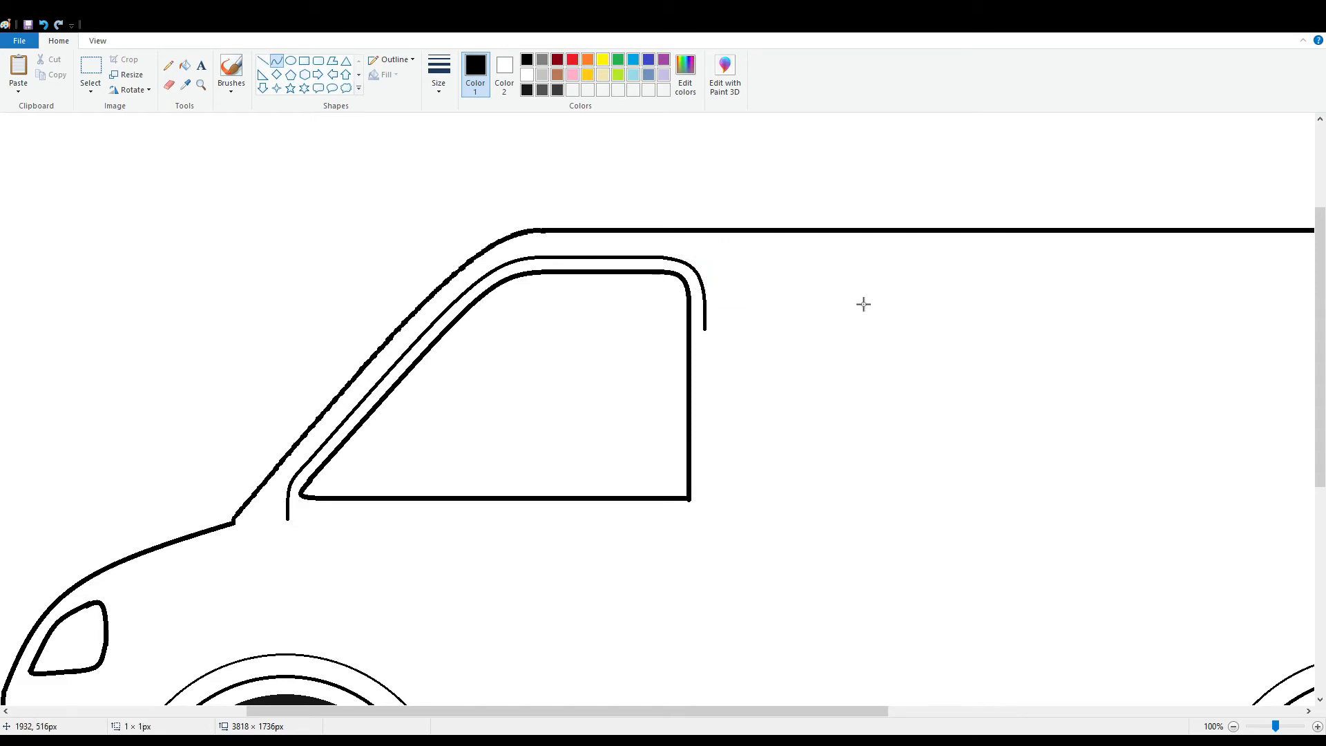
# Draw the door's vertical rear edge from the upper rear corner down to just above the sill.
pyautogui.click(262, 61)
pyautogui.moveTo(704, 325); pyautogui.dragTo(756, 686)
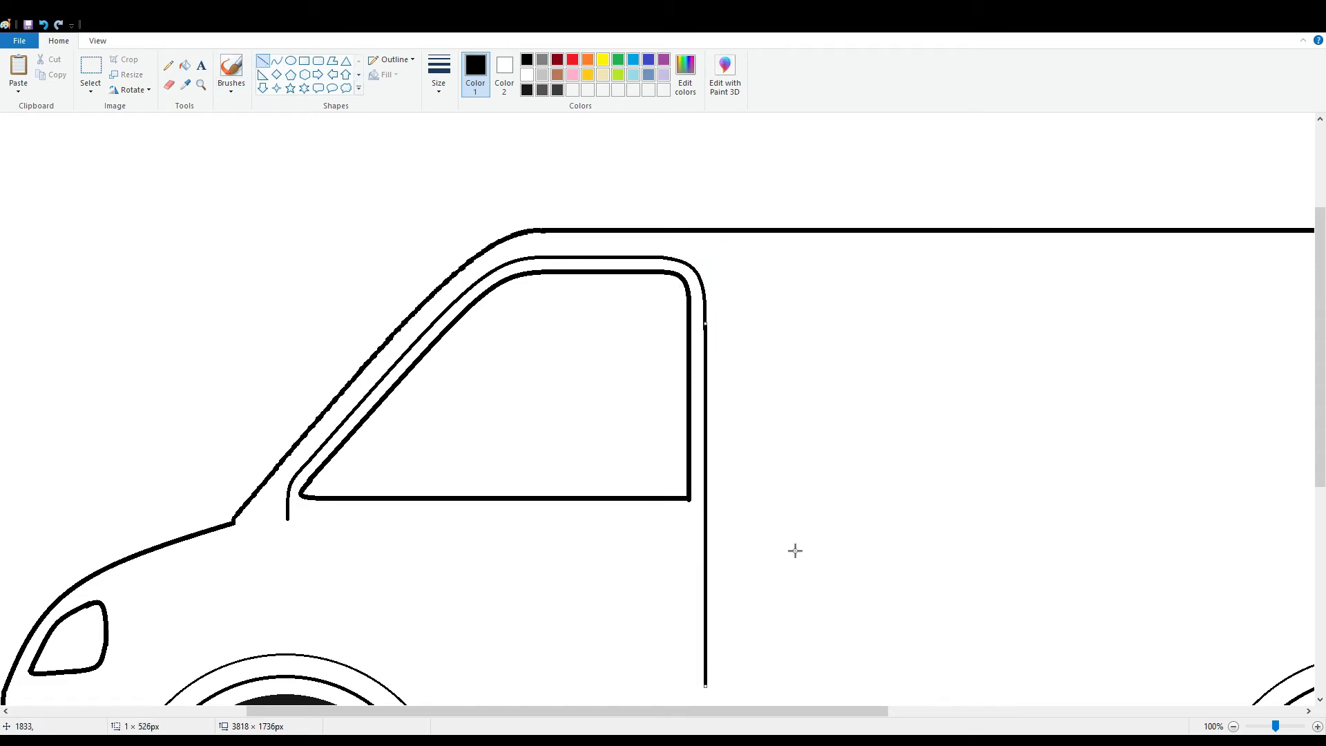
pyautogui.scroll(-4, 794, 550)
pyautogui.scroll(4, 794, 551)
pyautogui.hotkey('ctrl', 'z')
pyautogui.moveTo(705, 323); pyautogui.dragTo(765, 722)
pyautogui.scroll(-4, 753, 594)
pyautogui.moveTo(704, 454); pyautogui.dragTo(721, 563)
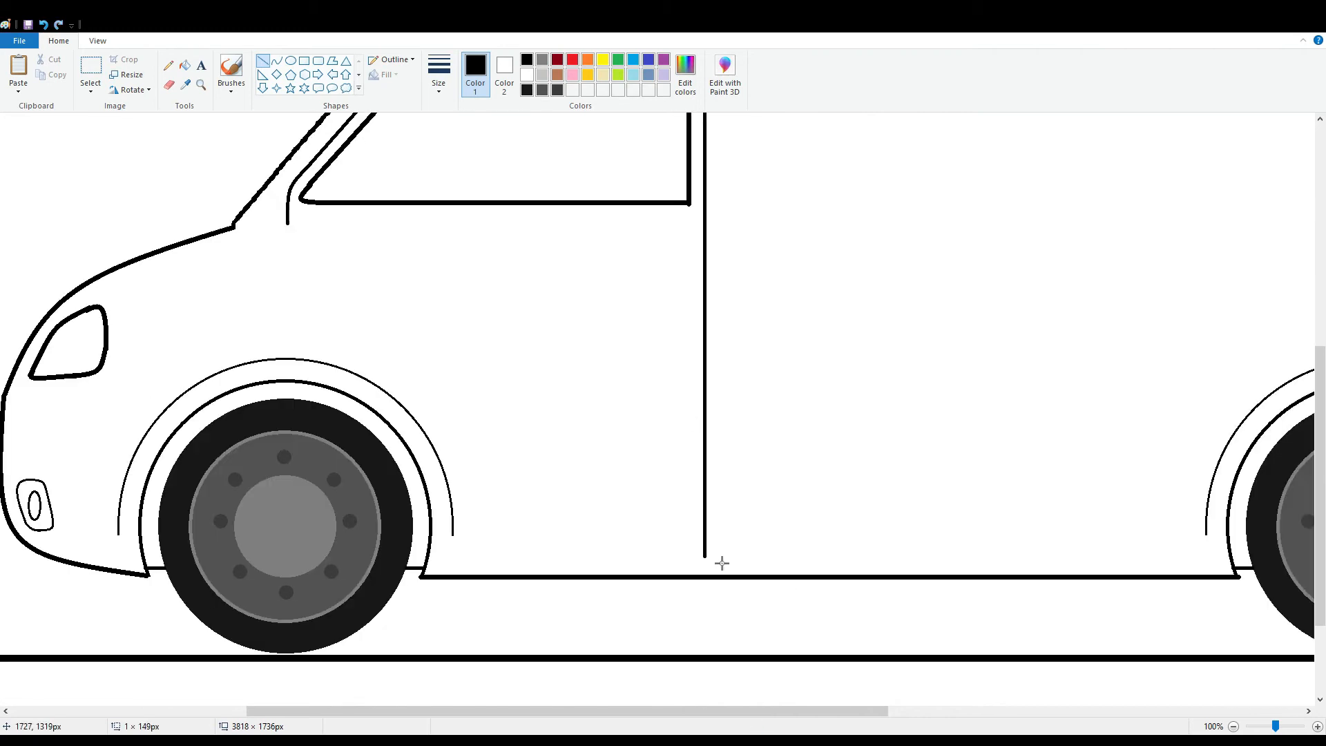
# Draw the door's rounded lower rear corner, about 31 × 19 px, and align it with the rear edge.
pyautogui.click(276, 61)
pyautogui.click(1293, 727)
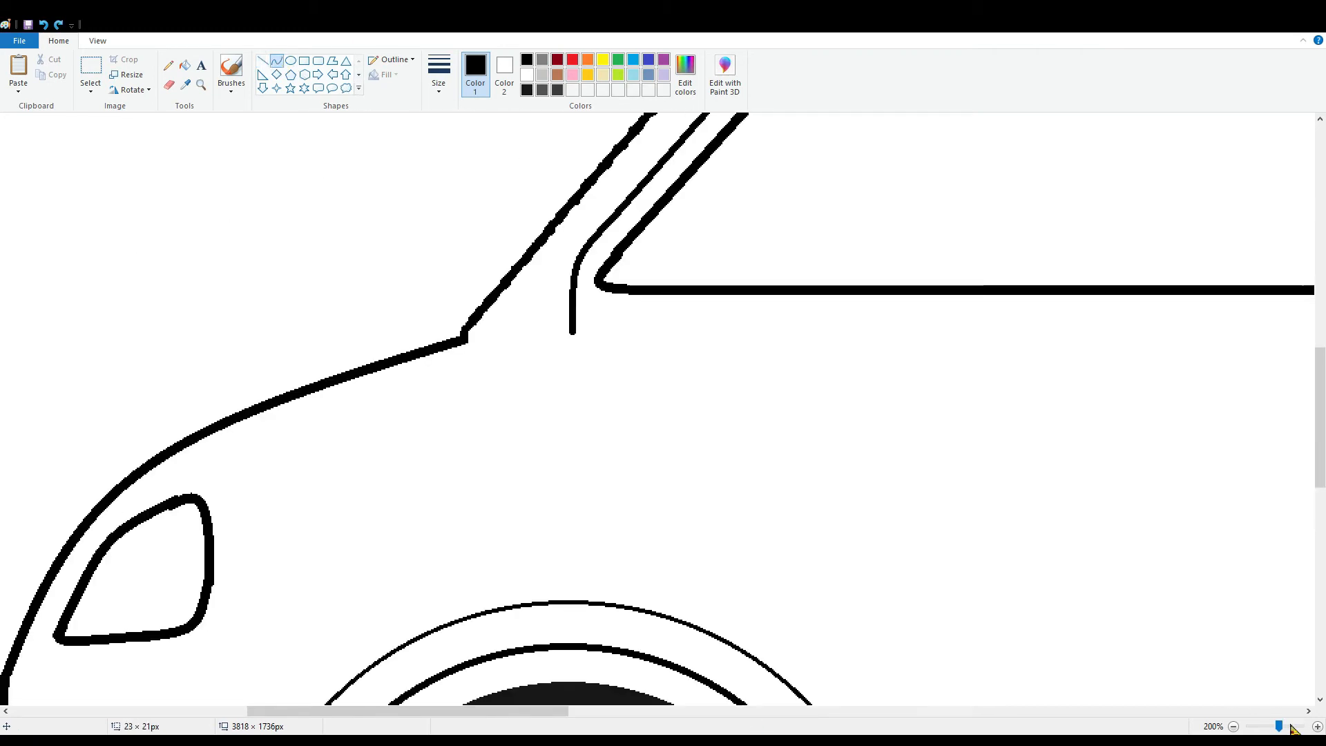
pyautogui.scroll(-3, 1075, 582)
pyautogui.moveTo(297, 710); pyautogui.dragTo(381, 711)
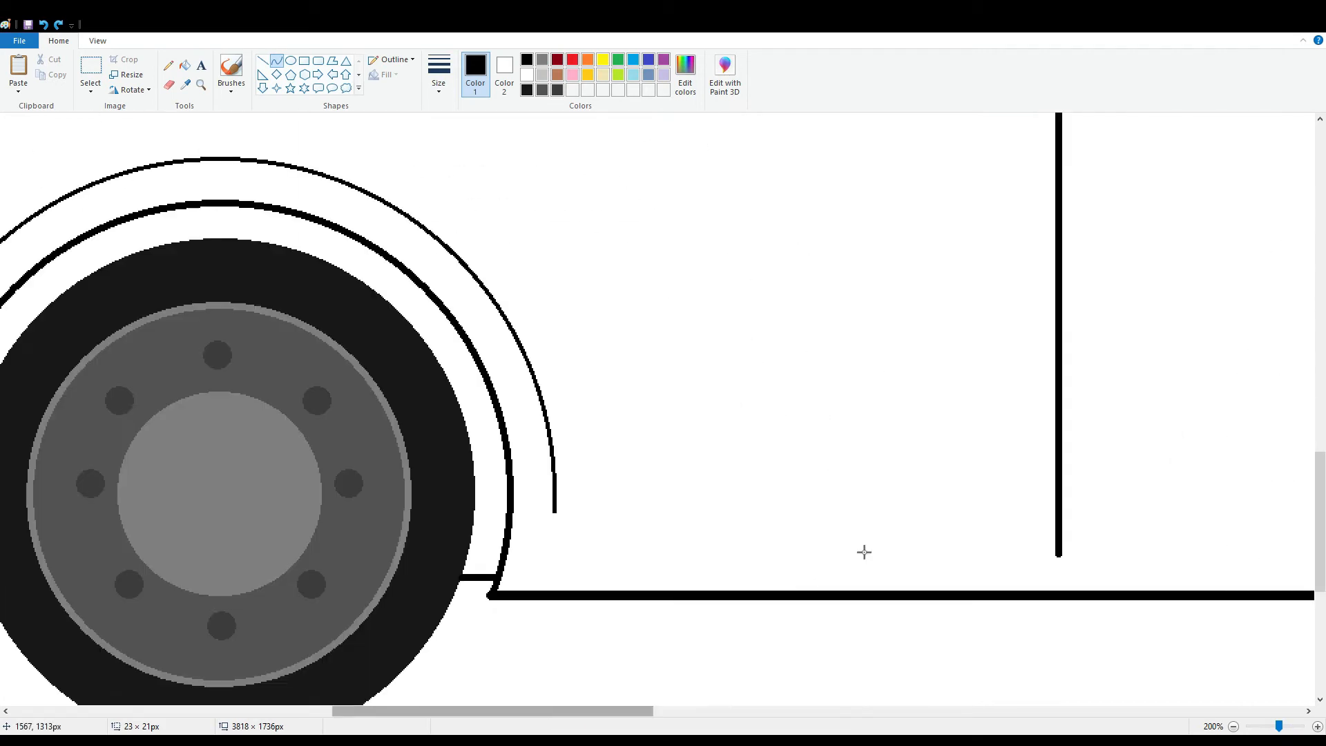
pyautogui.moveTo(1066, 560)
pyautogui.mouseDown()
pyautogui.moveTo(1028, 584)
pyautogui.moveTo(1070, 585)
pyautogui.mouseUp()
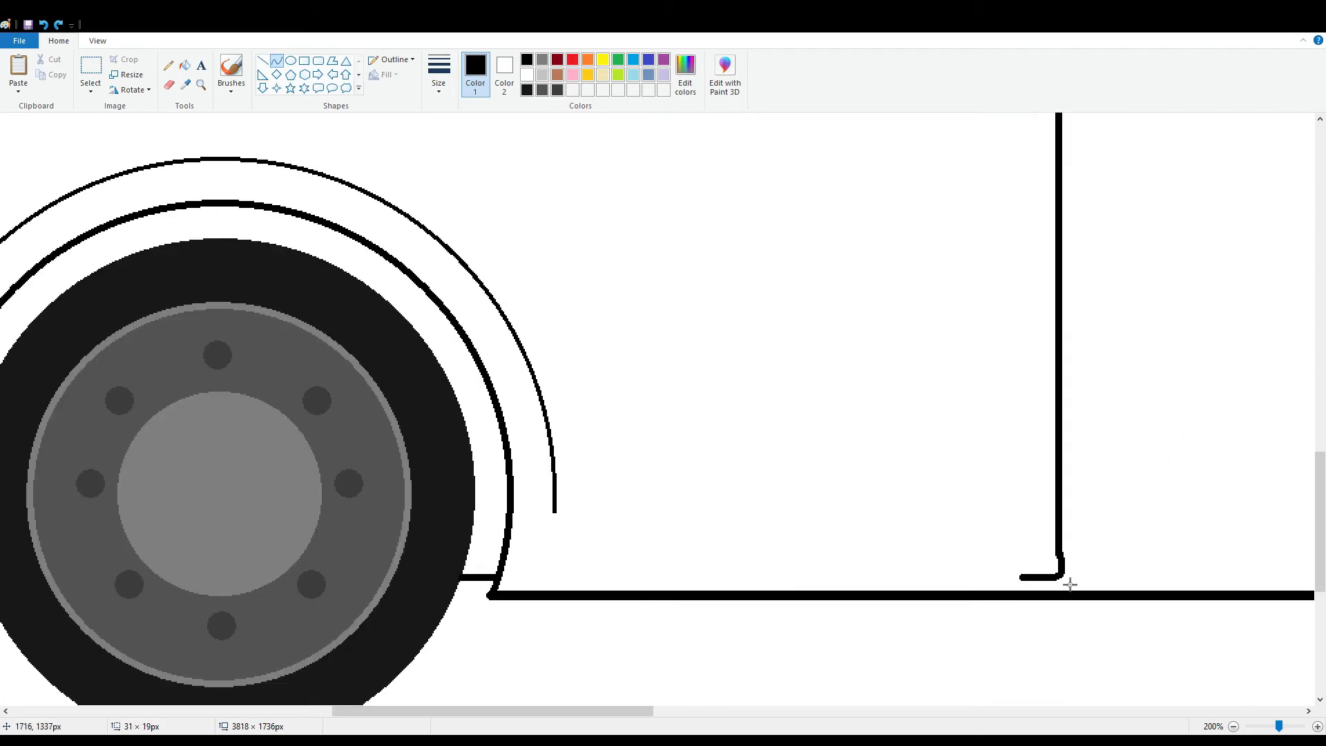
pyautogui.click(1068, 584)
pyautogui.press('Left')
pyautogui.press('Left')
pyautogui.press('Left')
pyautogui.press('Right')
pyautogui.press('Right')
pyautogui.press('Right')
pyautogui.press('Right')
pyautogui.press('Left')
pyautogui.press('Left')
pyautogui.click(1173, 563)
# Draw the door's lower edge, about 328 px long, and join it to the outer arch with a rounded corner about 15 × 48 px.
pyautogui.click(263, 61)
pyautogui.moveTo(1026, 577)
pyautogui.mouseDown()
pyautogui.moveTo(555, 577)
pyautogui.moveTo(574, 577)
pyautogui.mouseUp()
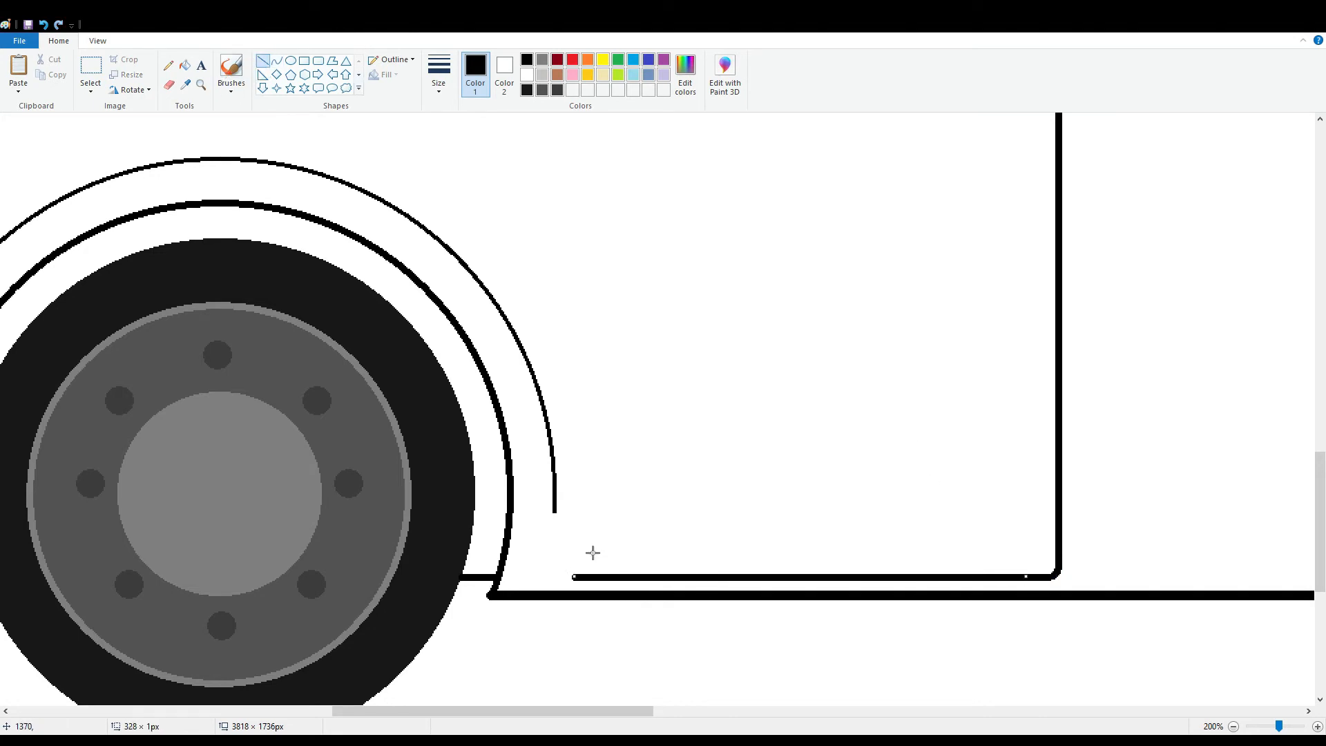
pyautogui.click(277, 61)
pyautogui.moveTo(554, 513); pyautogui.dragTo(565, 581)
pyautogui.click(561, 583)
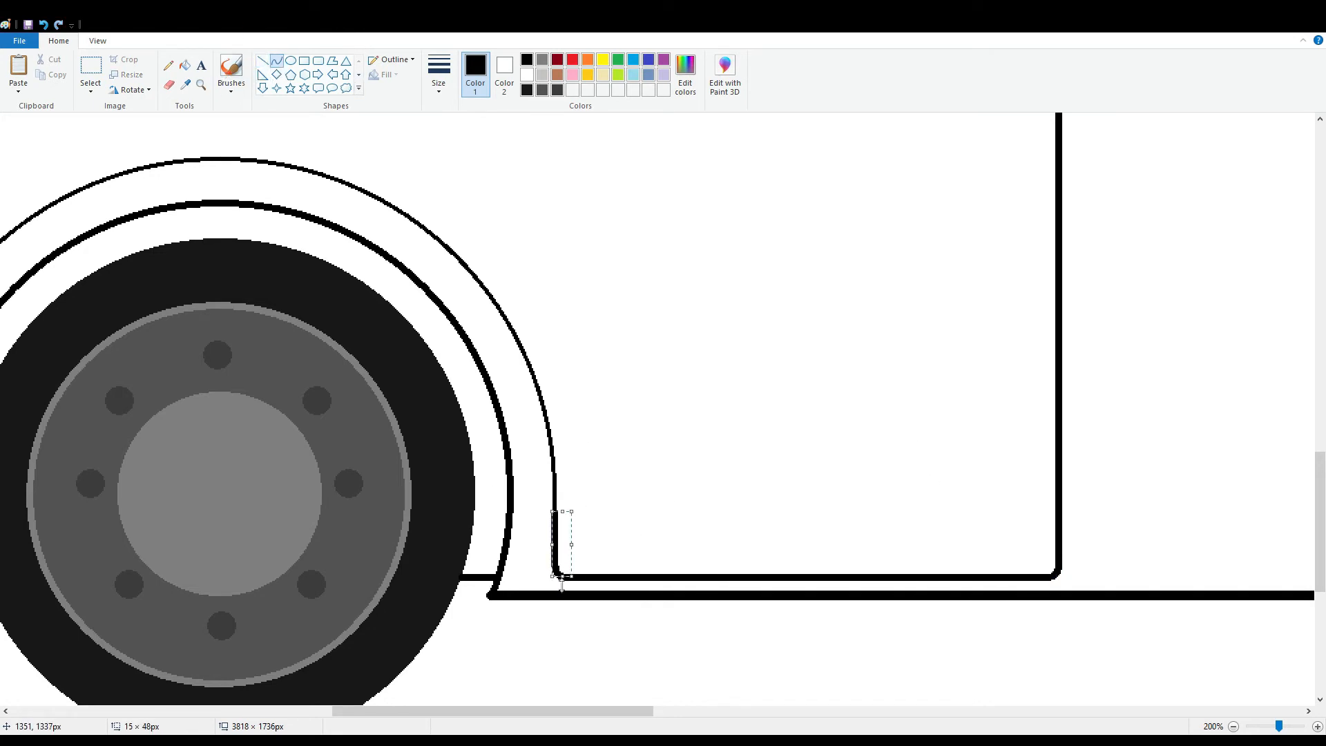
pyautogui.click(676, 535)
# Draw the door's vertical front edge down to the front outer wheel arch, about 197 px long.
pyautogui.scroll(4, 675, 536)
pyautogui.click(263, 61)
pyautogui.moveTo(227, 181)
pyautogui.mouseDown()
pyautogui.moveTo(230, 318)
pyautogui.moveTo(268, 437)
pyautogui.mouseUp()
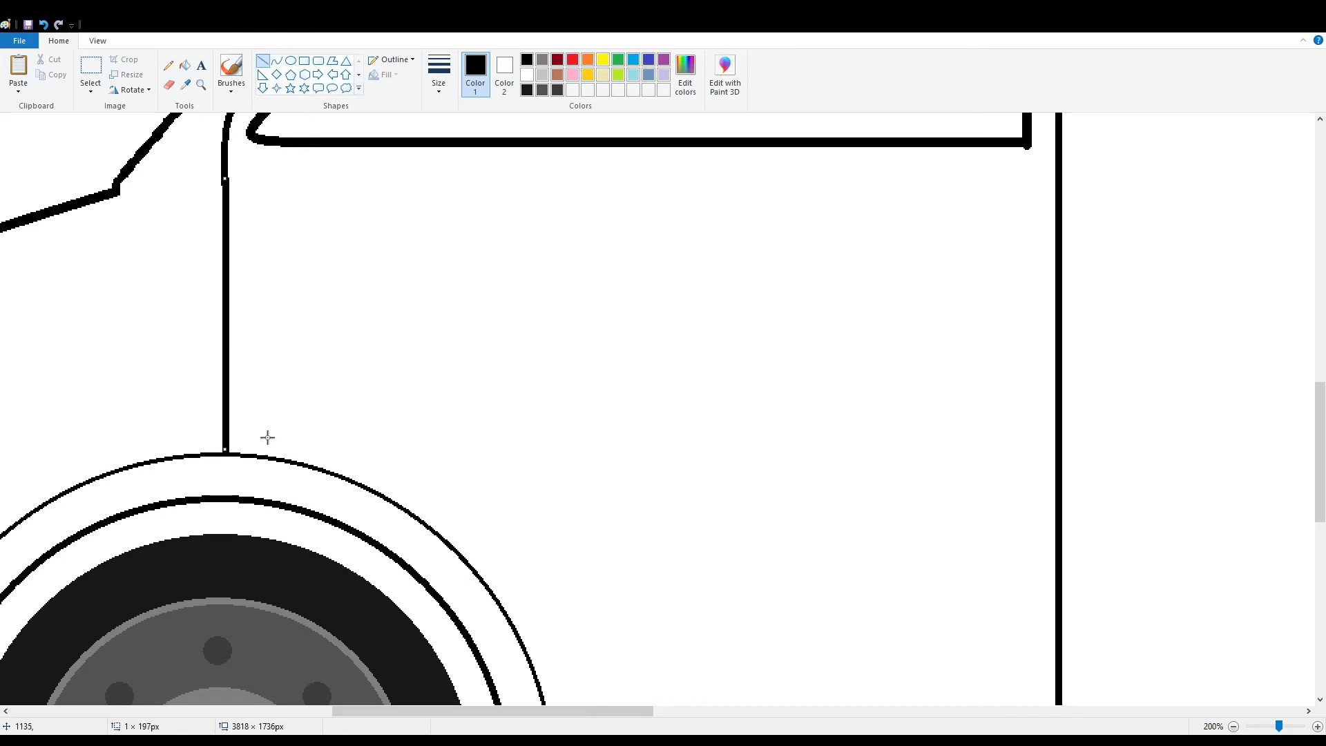
pyautogui.click(286, 394)
# Thicken the front outer arch along the door with two curves, about 222 × 157 px and 18 × 106 px.
pyautogui.scroll(-3, 263, 393)
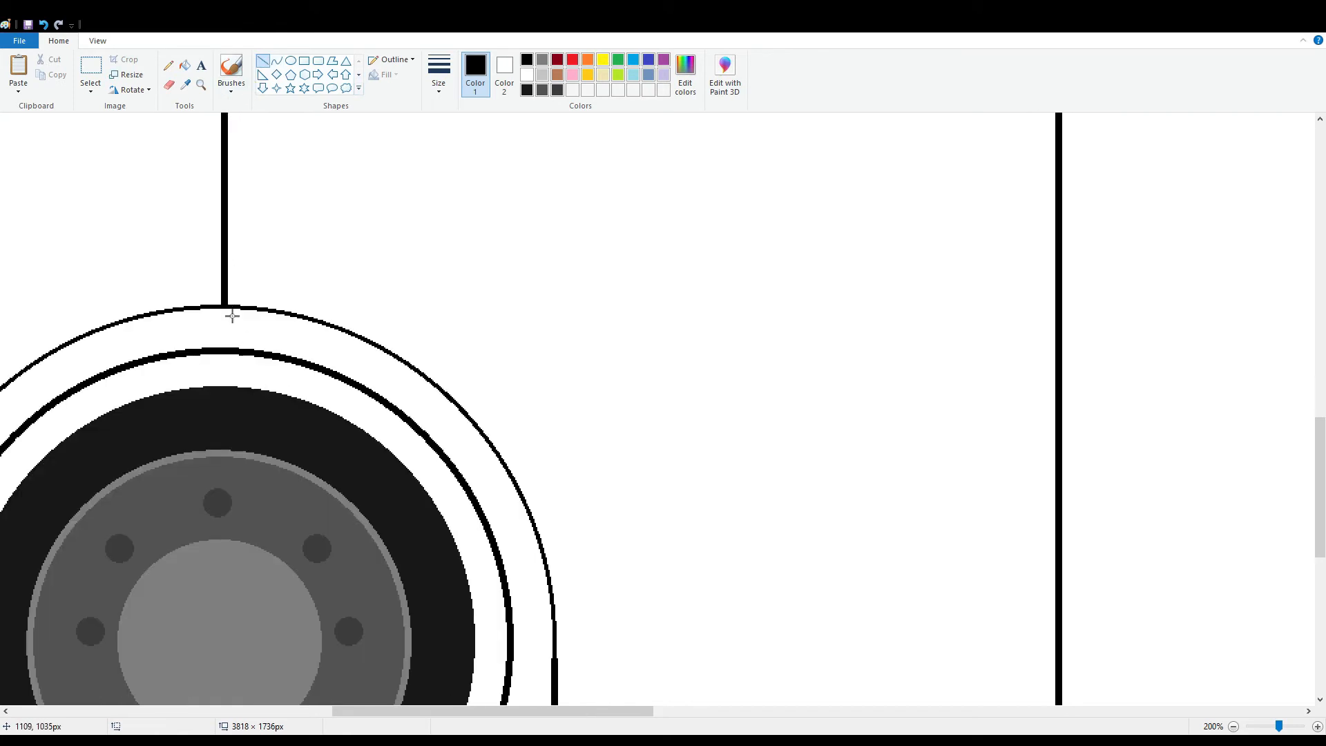
pyautogui.moveTo(231, 313); pyautogui.dragTo(545, 547)
pyautogui.click(276, 61)
pyautogui.moveTo(231, 313)
pyautogui.mouseDown()
pyautogui.moveTo(460, 411)
pyautogui.moveTo(533, 520)
pyautogui.mouseUp()
pyautogui.moveTo(432, 358); pyautogui.dragTo(486, 403)
pyautogui.moveTo(387, 320); pyautogui.dragTo(359, 307)
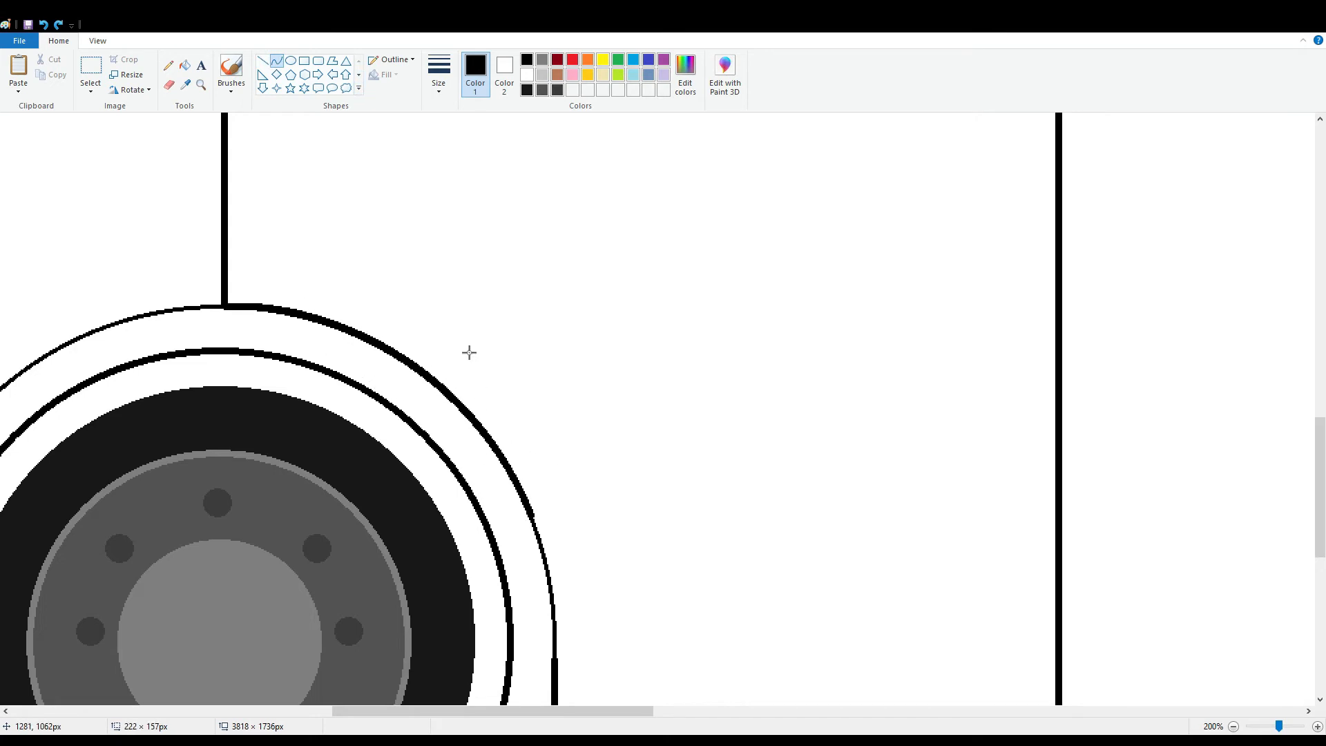
pyautogui.click(633, 362)
pyautogui.scroll(-3, 632, 362)
pyautogui.moveTo(538, 373); pyautogui.dragTo(556, 518)
pyautogui.moveTo(553, 446); pyautogui.dragTo(562, 454)
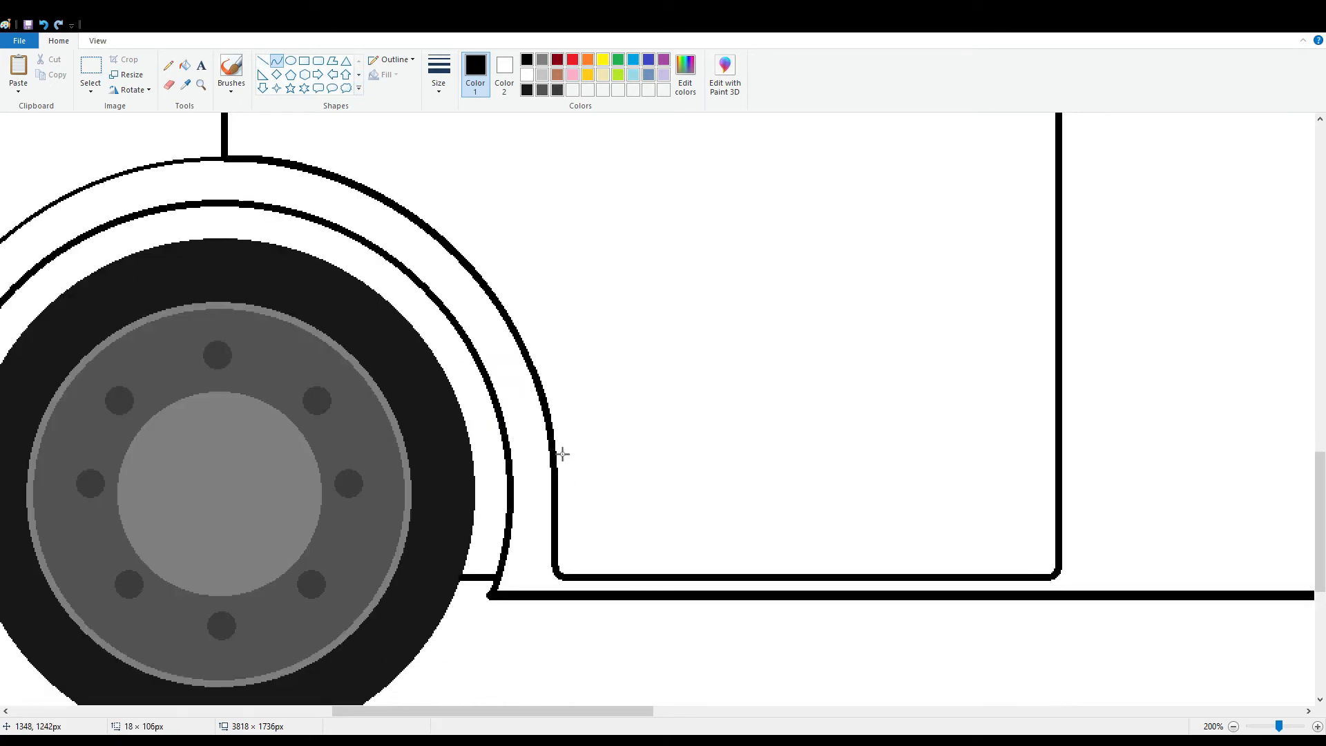
# Draw a horizontal bumper seam from the front outer arch's forward end to the van's nose.
pyautogui.click(1233, 726)
pyautogui.click(1234, 726)
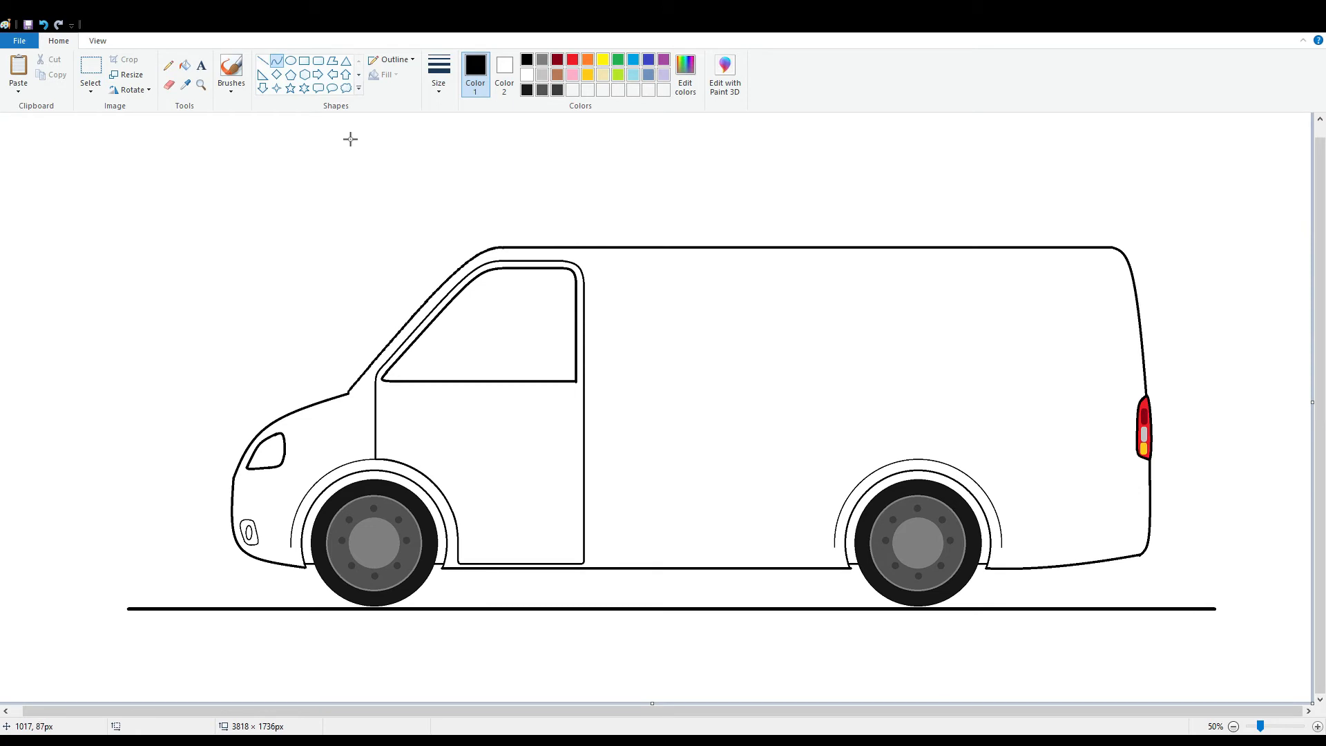
pyautogui.click(262, 60)
pyautogui.moveTo(292, 548); pyautogui.dragTo(238, 548)
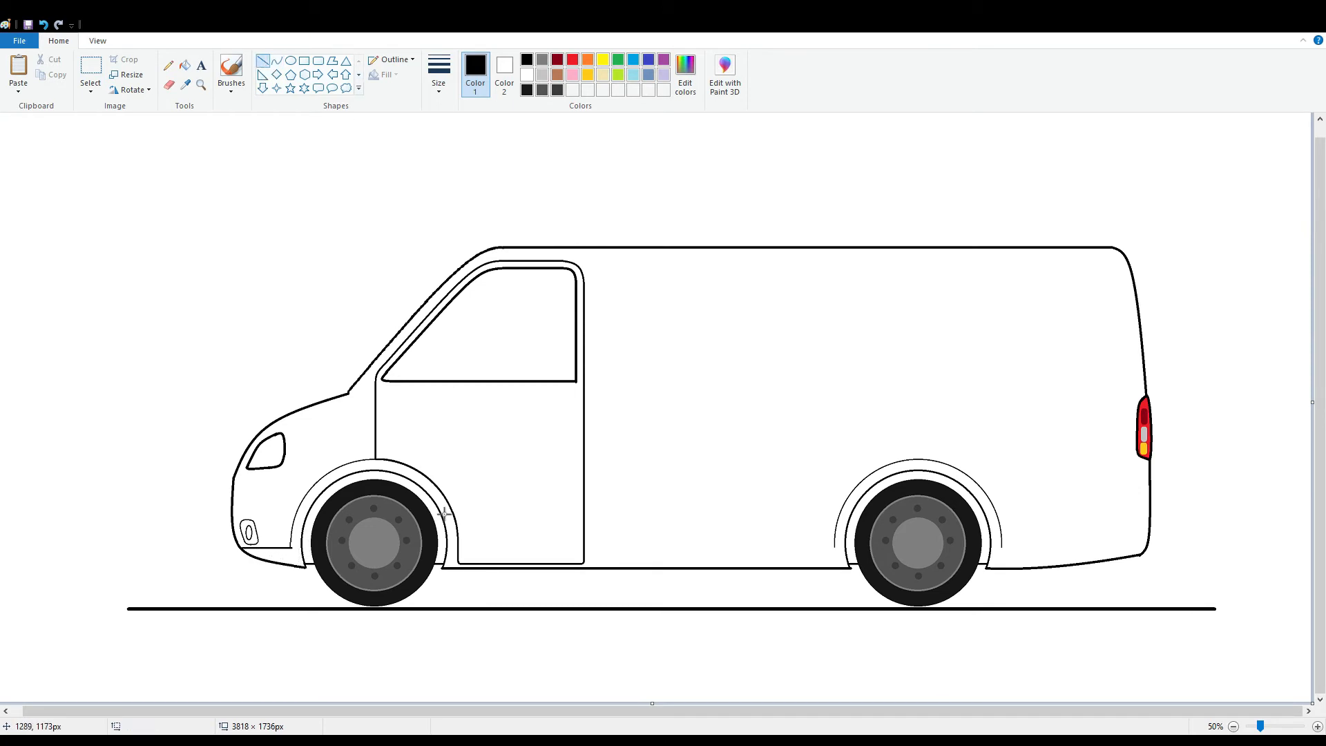
# Fill the van's body and front door with gold.
pyautogui.click(184, 65)
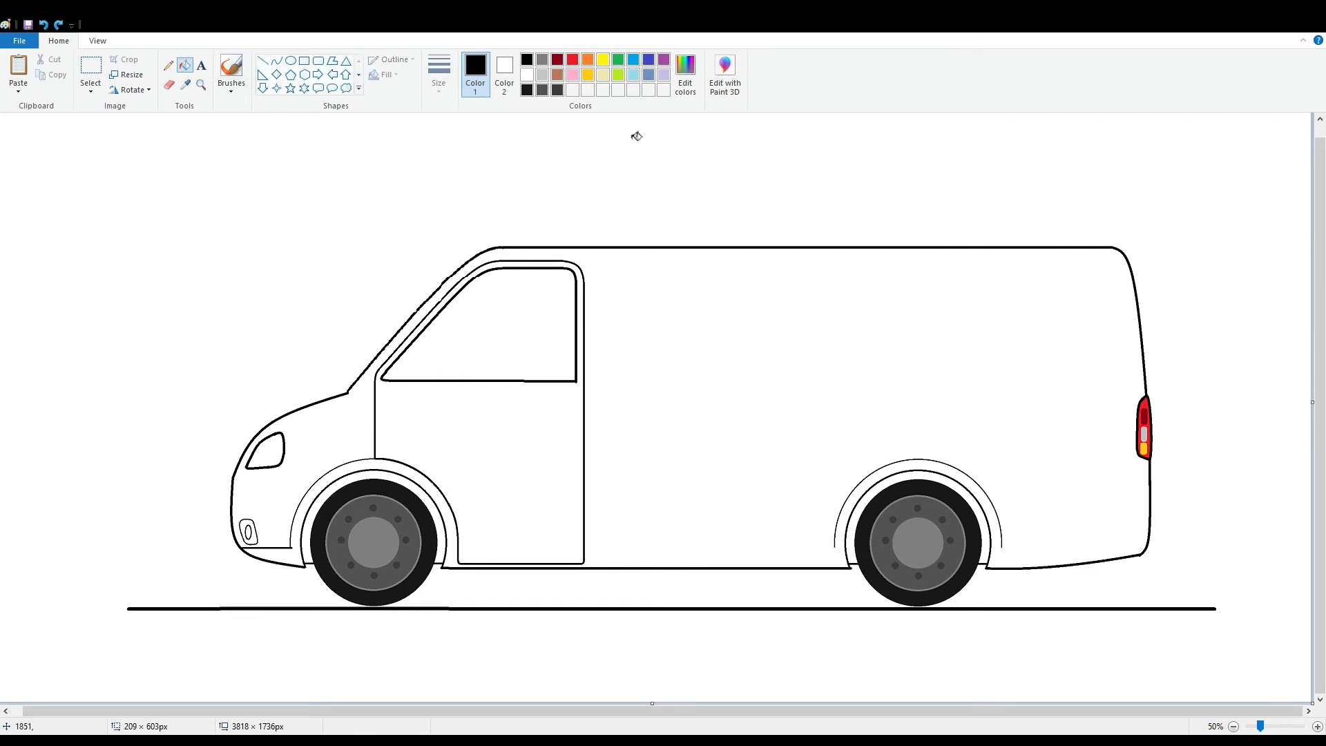
pyautogui.click(588, 74)
pyautogui.click(622, 345)
pyautogui.click(497, 409)
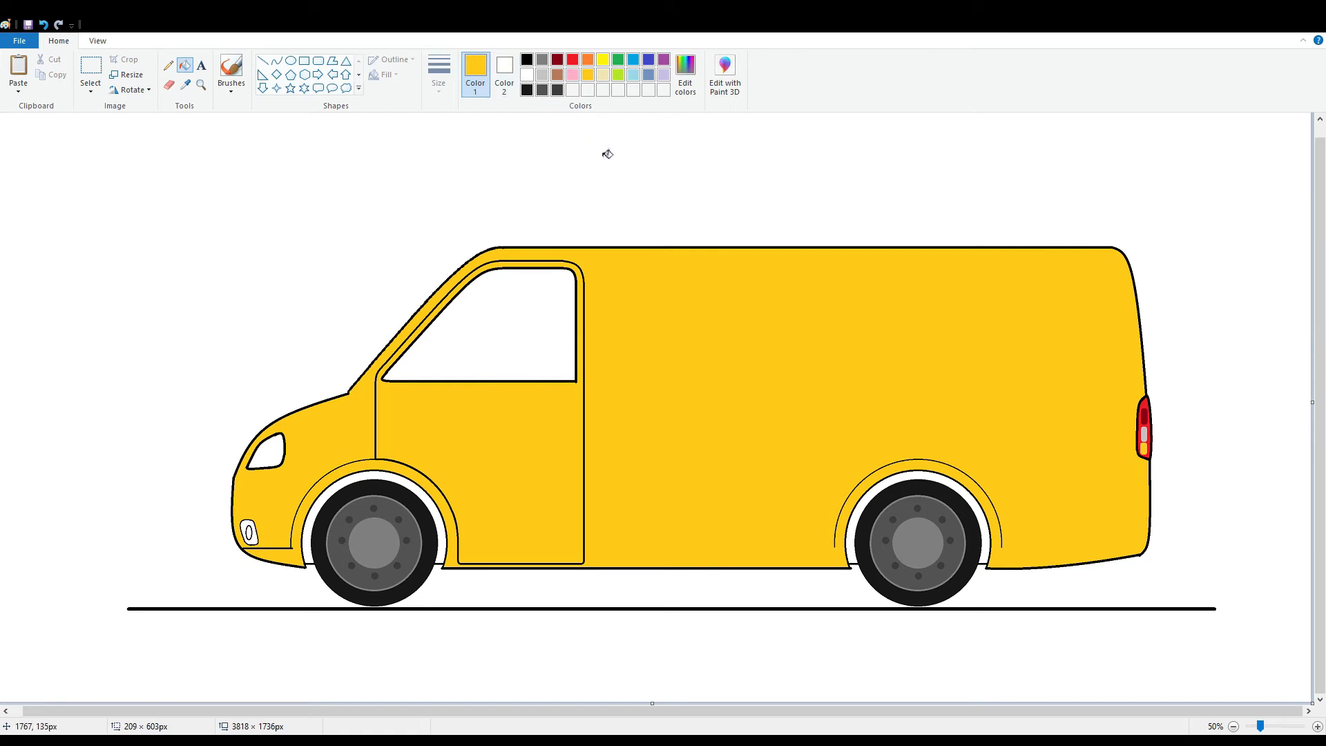
# Draw a black curve inside the headlight near its rear edge, about 55 × 95 px.
pyautogui.click(277, 61)
pyautogui.click(526, 60)
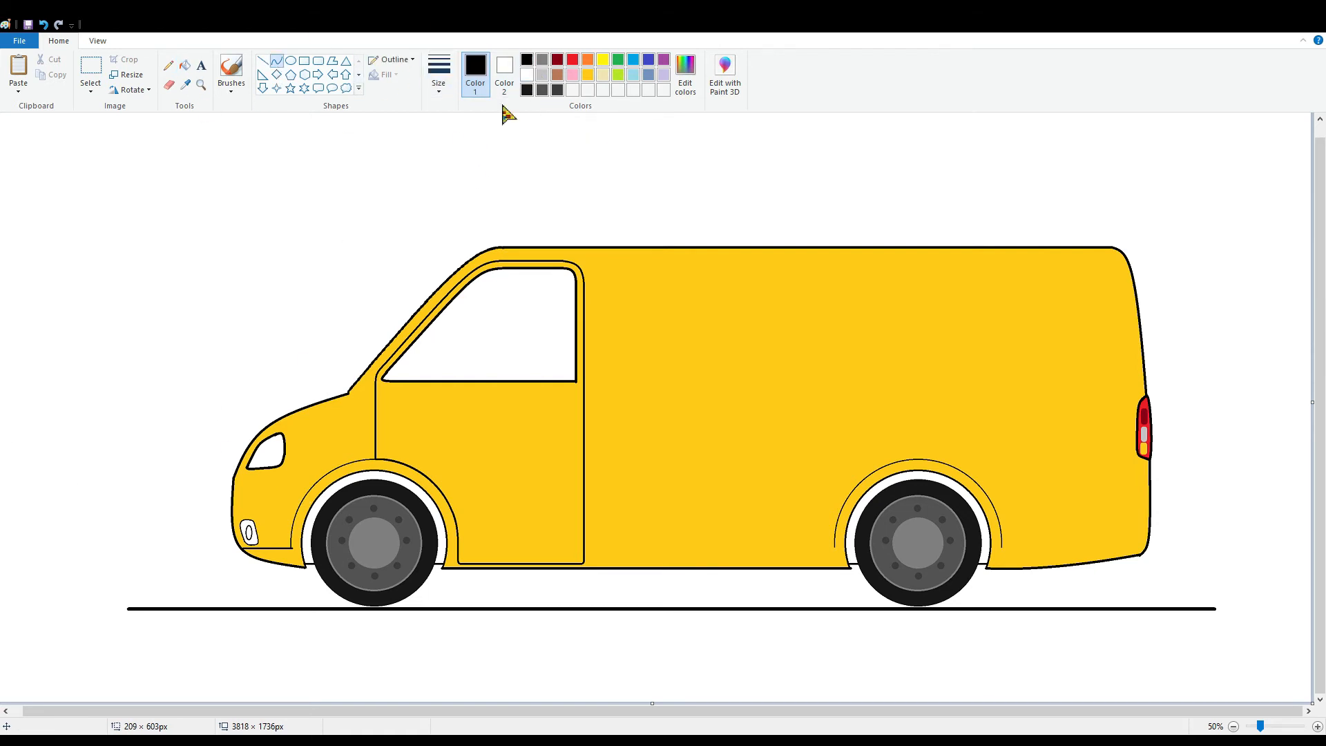
pyautogui.moveTo(283, 434); pyautogui.dragTo(279, 471)
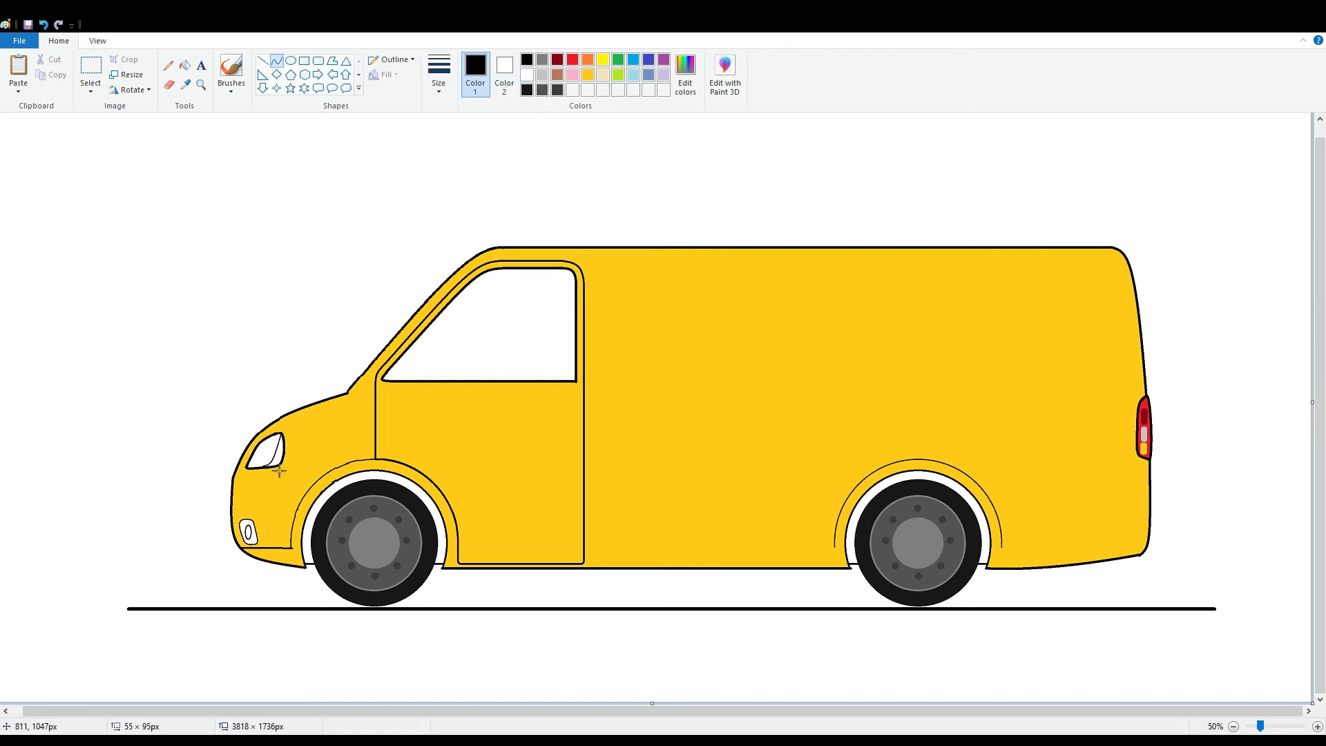
pyautogui.click(281, 470)
# Mix a dark gold custom drawing color based on the body's gold.
pyautogui.click(587, 74)
pyautogui.click(509, 379)
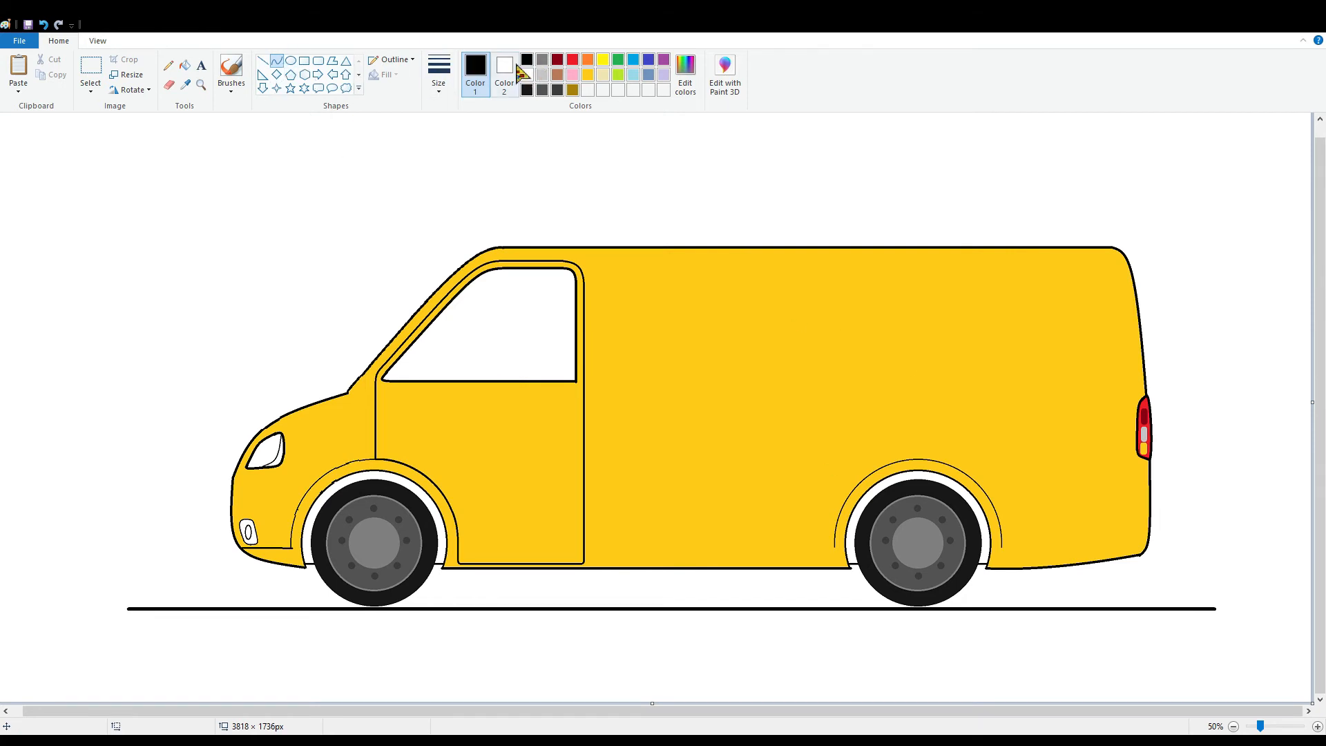
pyautogui.click(263, 61)
pyautogui.moveTo(492, 248)
pyautogui.mouseDown()
pyautogui.moveTo(569, 257)
pyautogui.moveTo(735, 388)
pyautogui.moveTo(1121, 403)
pyautogui.moveTo(1122, 257)
pyautogui.moveTo(1039, 263)
pyautogui.mouseUp()
pyautogui.click(1194, 352)
pyautogui.hotkey('ctrl', 'z')
pyautogui.hotkey('ctrl', 'z')
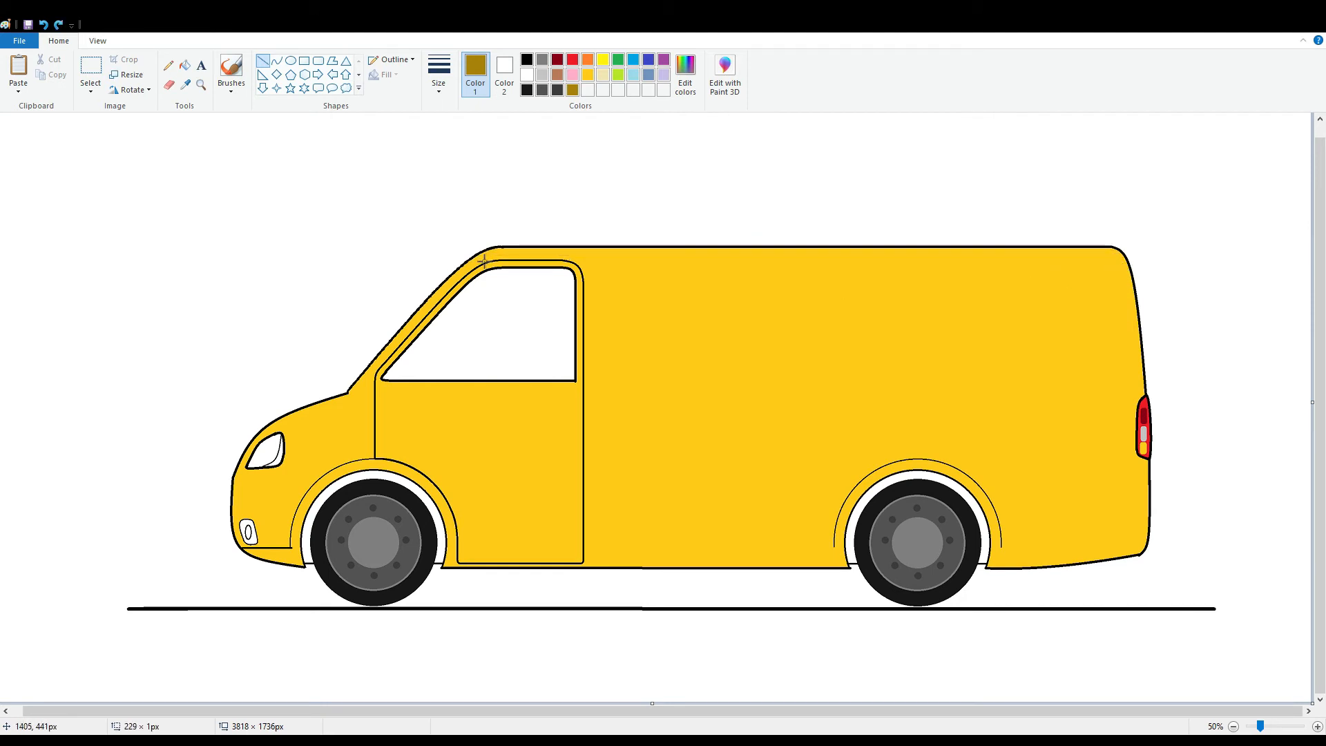
# Draw a dark gold horizontal line below the roof edge, about 1867 px long, and a wide rounded rectangle on the upper cargo side.
pyautogui.moveTo(483, 260); pyautogui.dragTo(1131, 484)
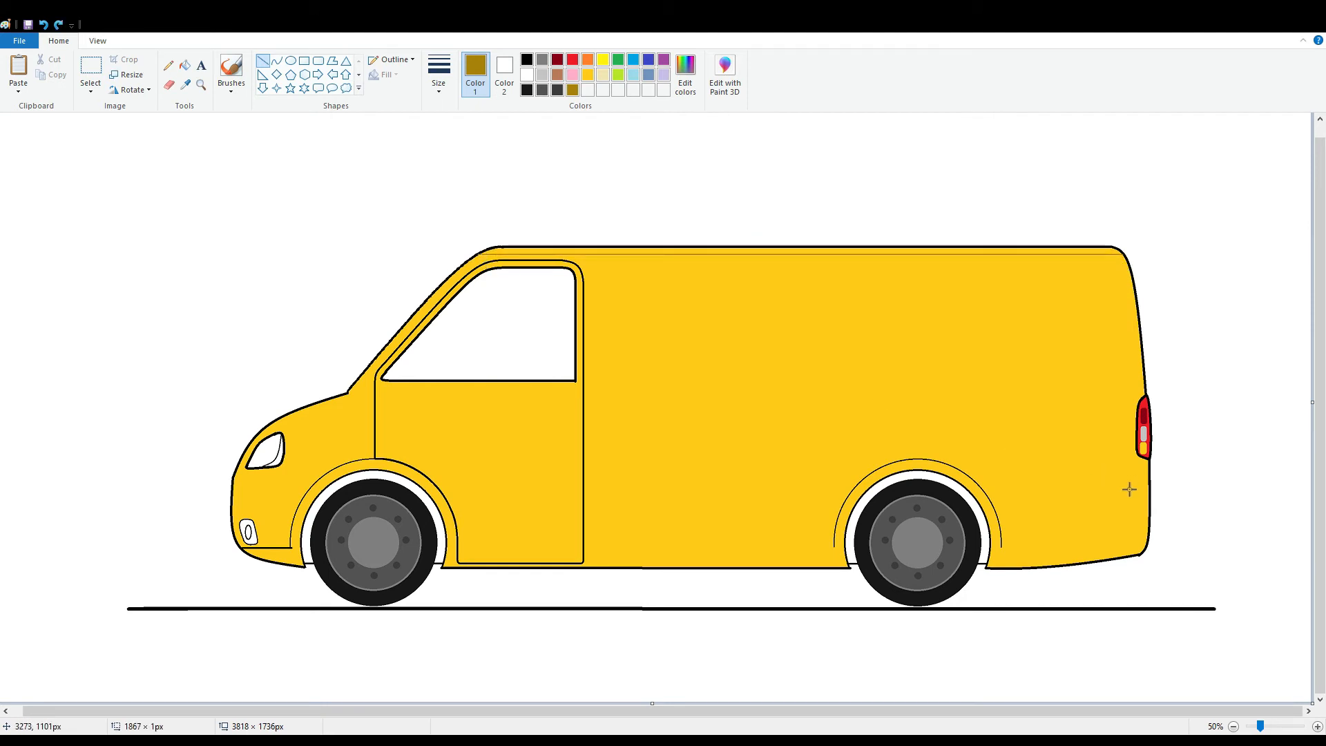
pyautogui.click(1232, 592)
pyautogui.click(318, 61)
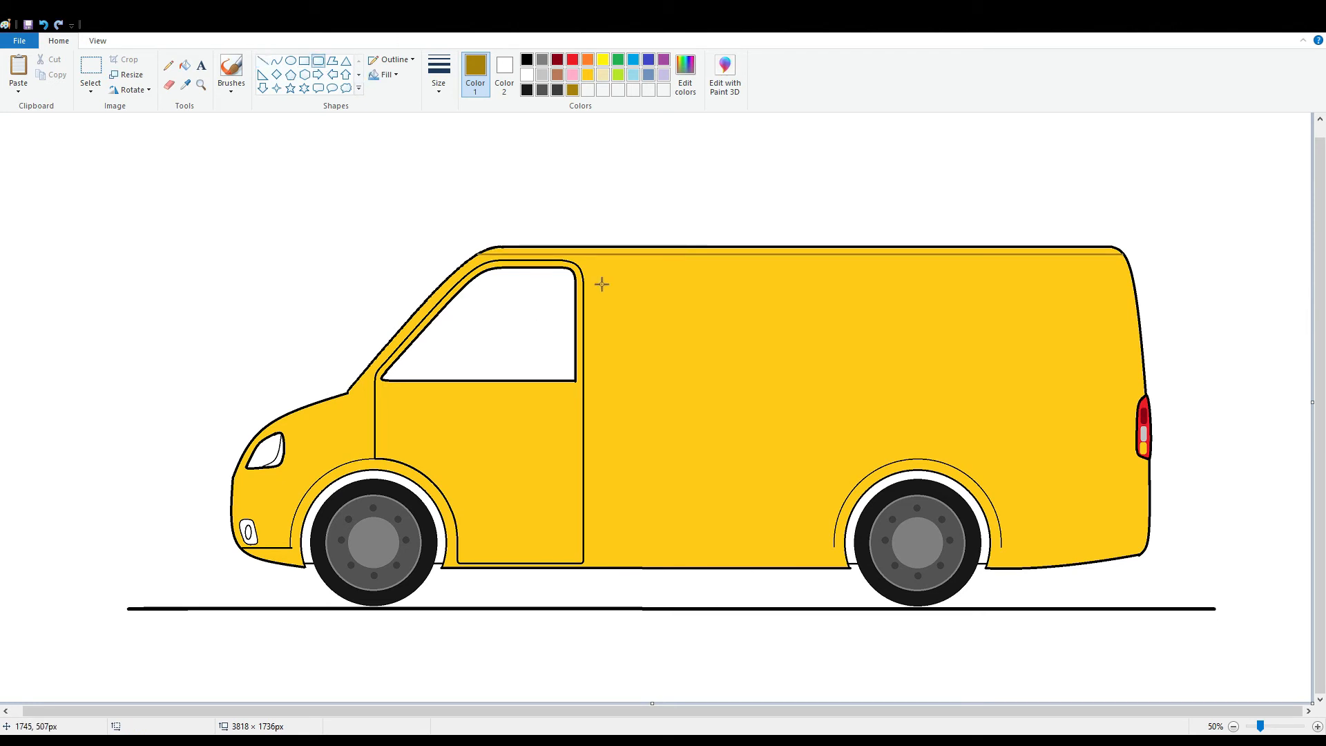
pyautogui.moveTo(601, 284); pyautogui.dragTo(1100, 386)
pyautogui.click(855, 453)
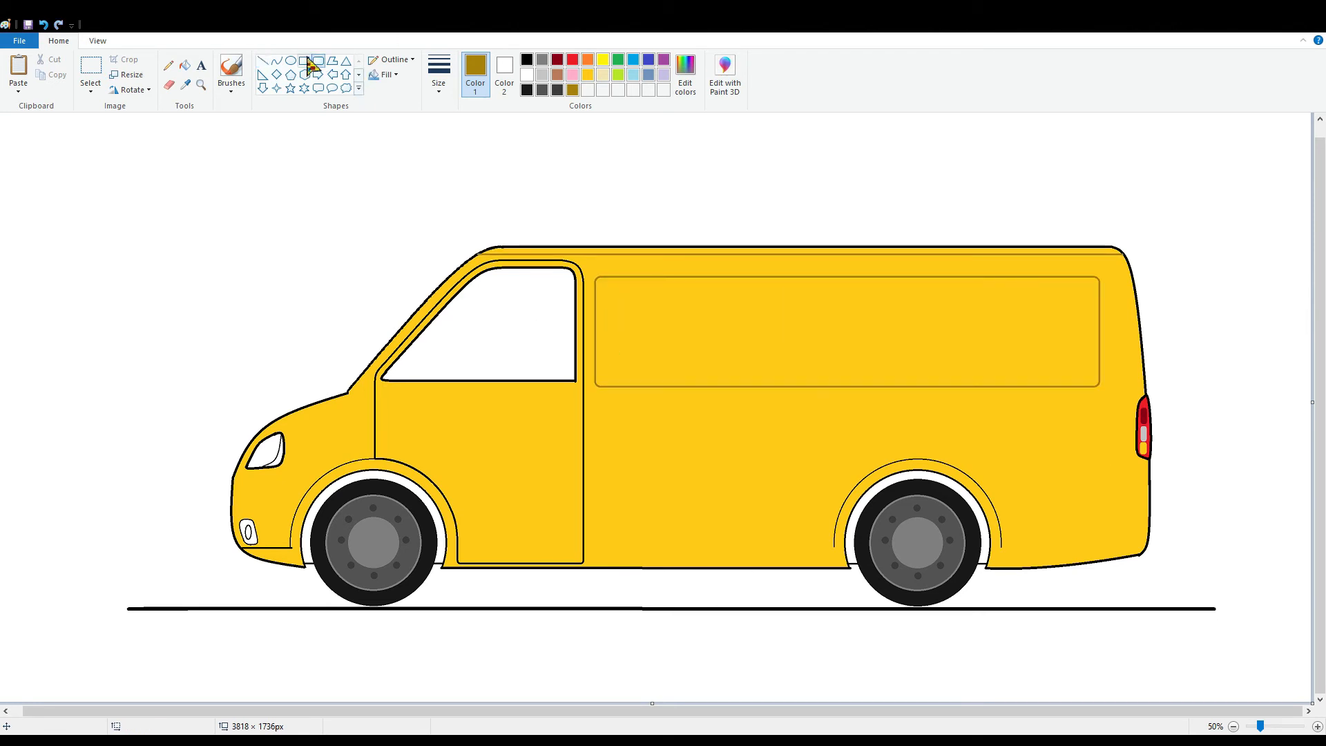
# Draw a dark gold vertical line behind the door, from below the rounded rectangle's front end down to the sill.
pyautogui.click(262, 61)
pyautogui.moveTo(596, 412)
pyautogui.mouseDown()
pyautogui.moveTo(596, 563)
pyautogui.moveTo(786, 616)
pyautogui.moveTo(619, 572)
pyautogui.mouseUp()
pyautogui.click(666, 542)
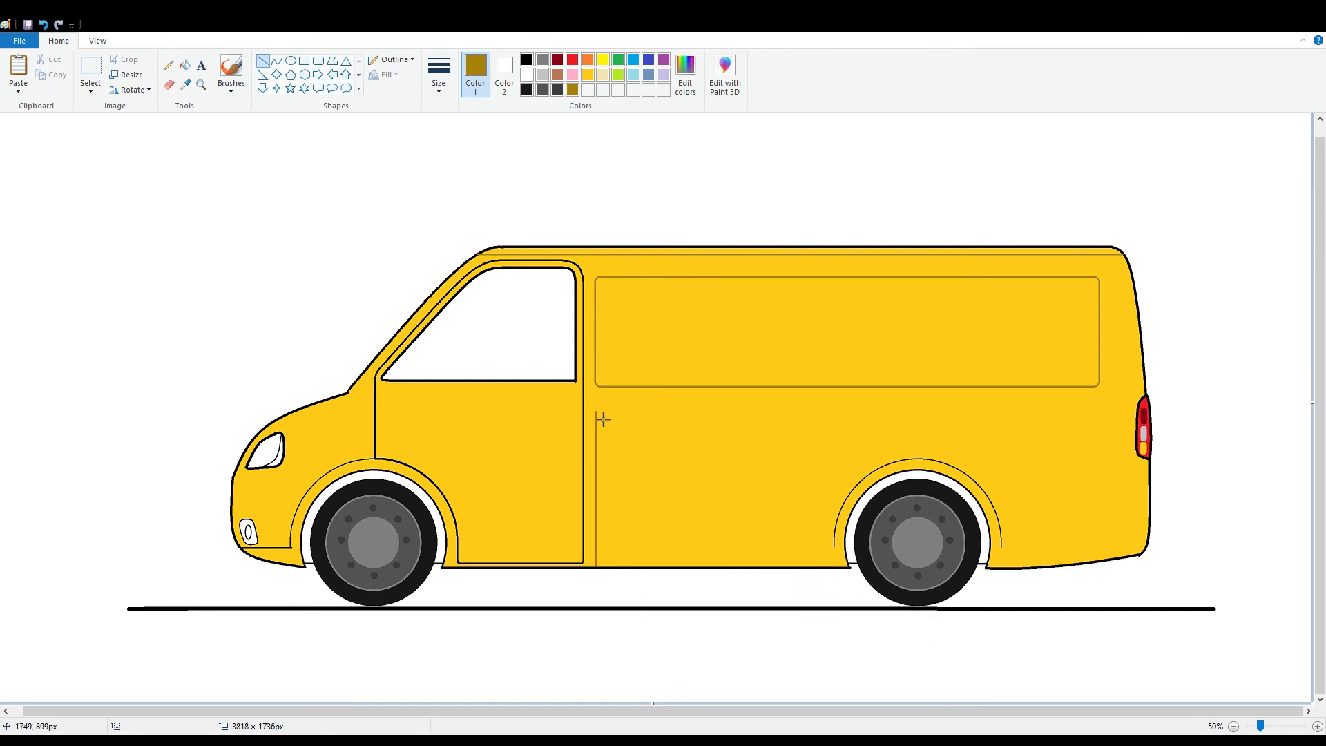
# Draw a dark gold horizontal line about 1567 px long from the top of the vertical line behind the door to the taillight.
pyautogui.moveTo(596, 412); pyautogui.dragTo(1138, 411)
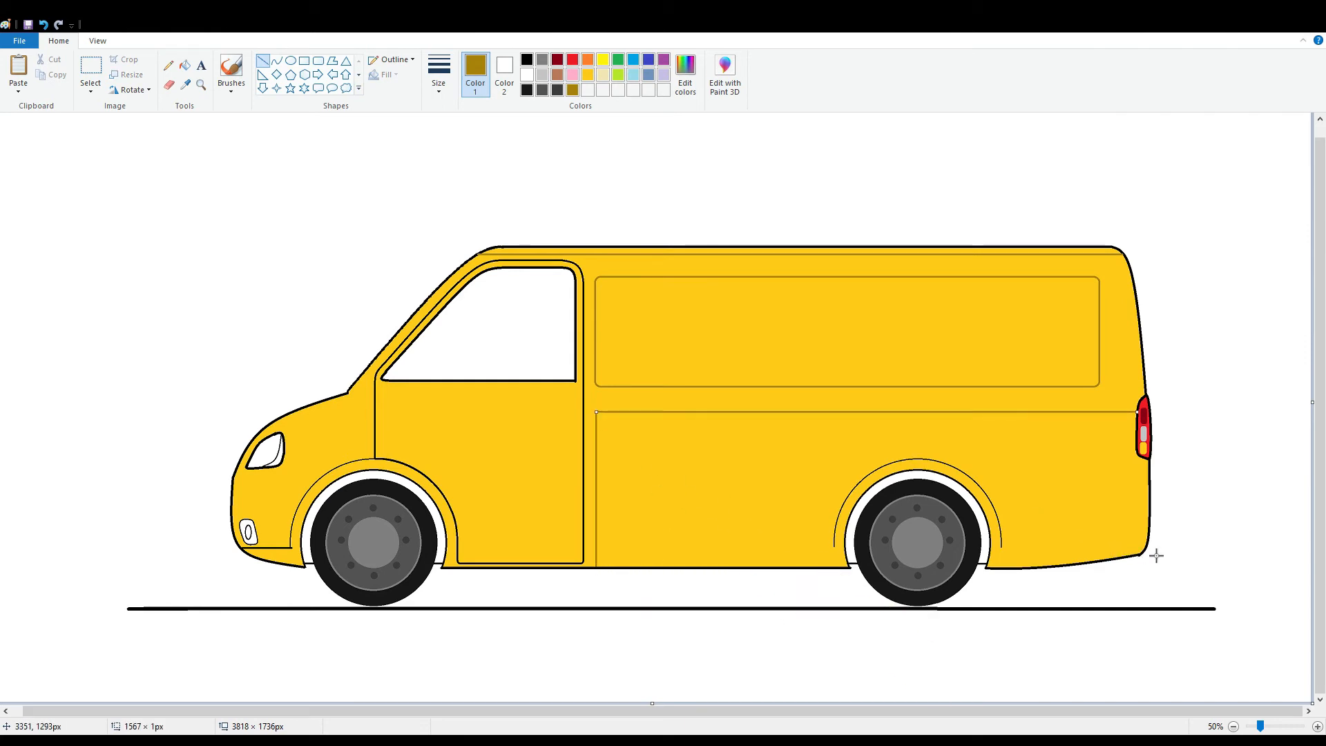
# Start a text box inside the upper rounded cargo rectangle and set its font size to 150.
pyautogui.click(201, 65)
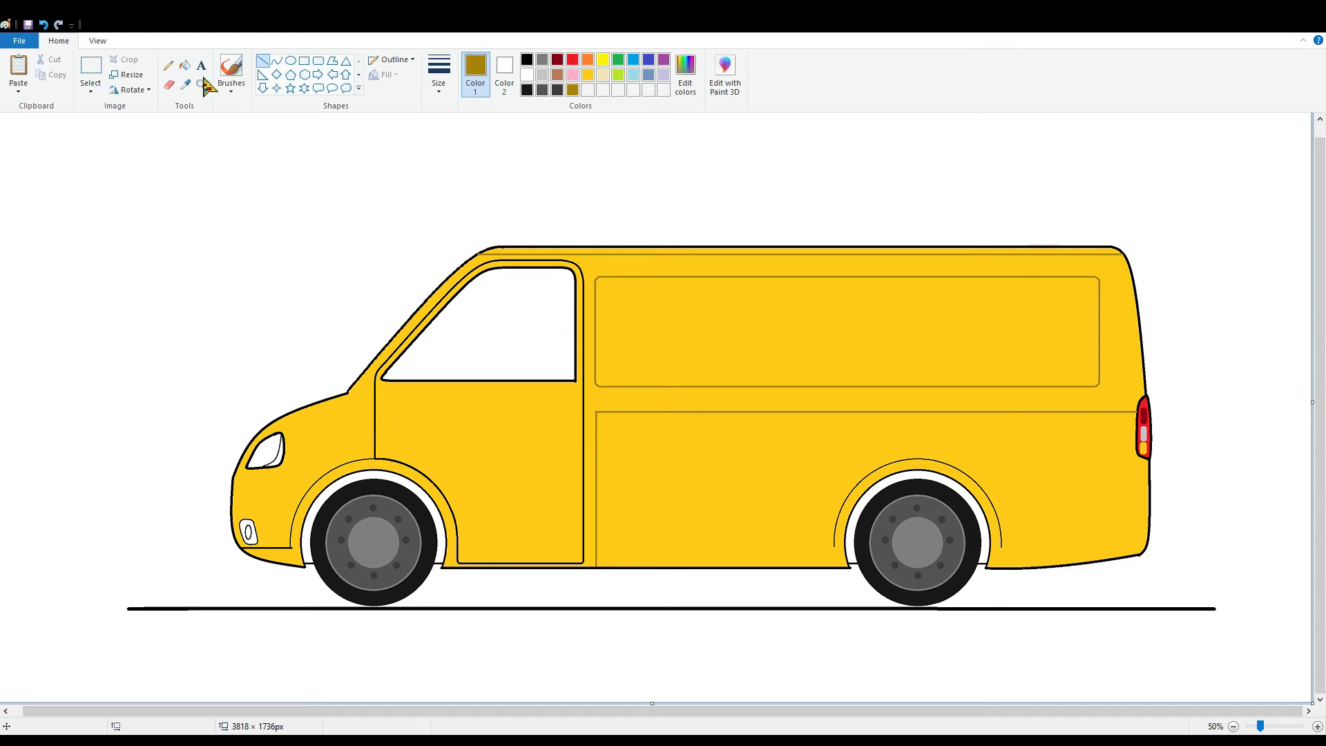
pyautogui.click(635, 358)
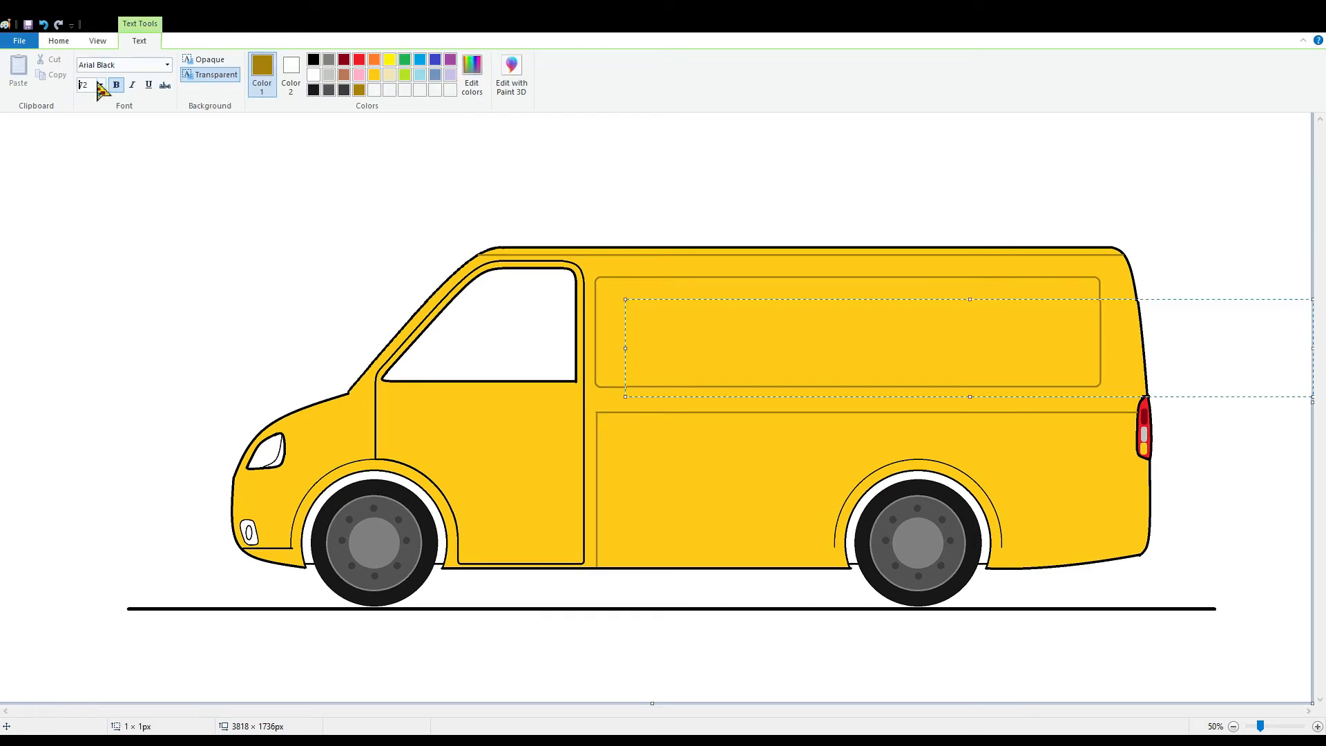
pyautogui.moveTo(94, 87); pyautogui.dragTo(68, 97)
pyautogui.write('1')
pyautogui.write('d=')
pyautogui.press('BackSpace')
pyautogui.press('BackSpace')
pyautogui.click(88, 87)
pyautogui.moveTo(738, 402); pyautogui.dragTo(737, 387)
pyautogui.write('d')
pyautogui.press('BackSpace')
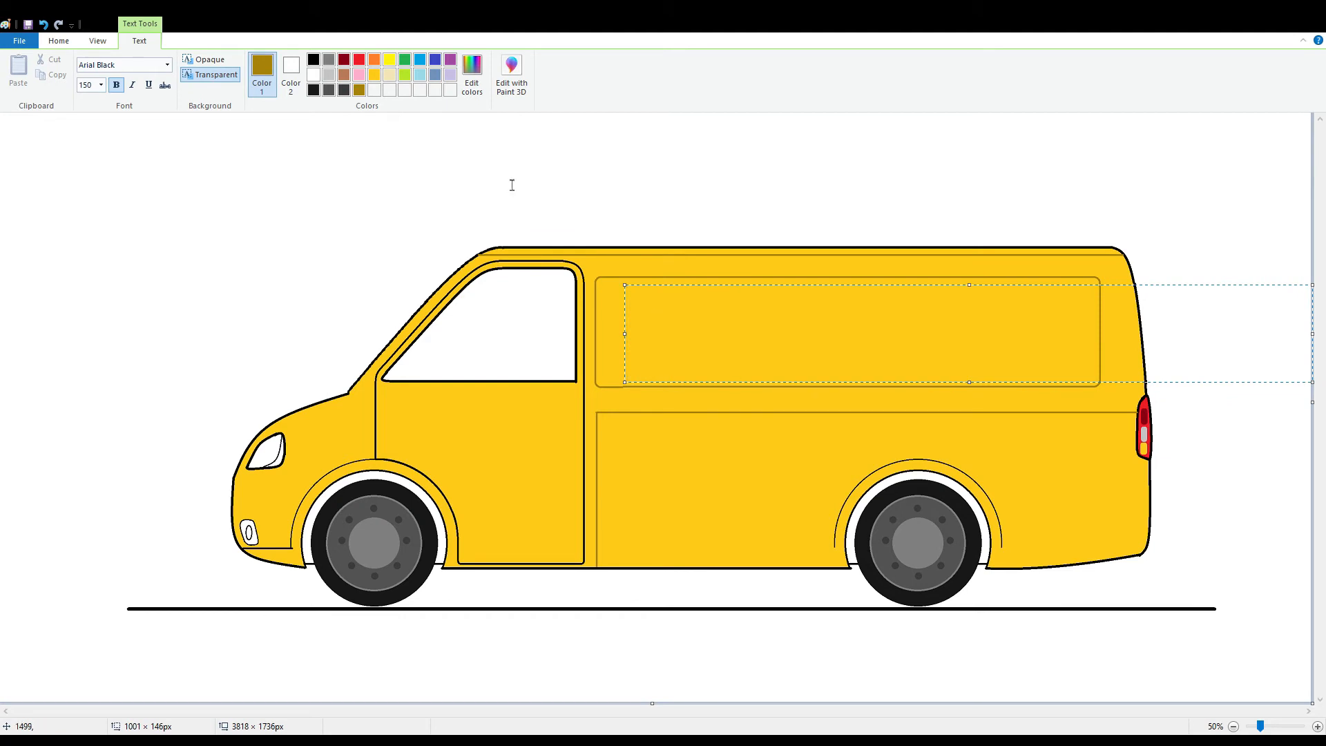
# Enter the text "DHL" in red italics and center it in the upper rounded cargo rectangle.
pyautogui.click(359, 60)
pyautogui.write('D')
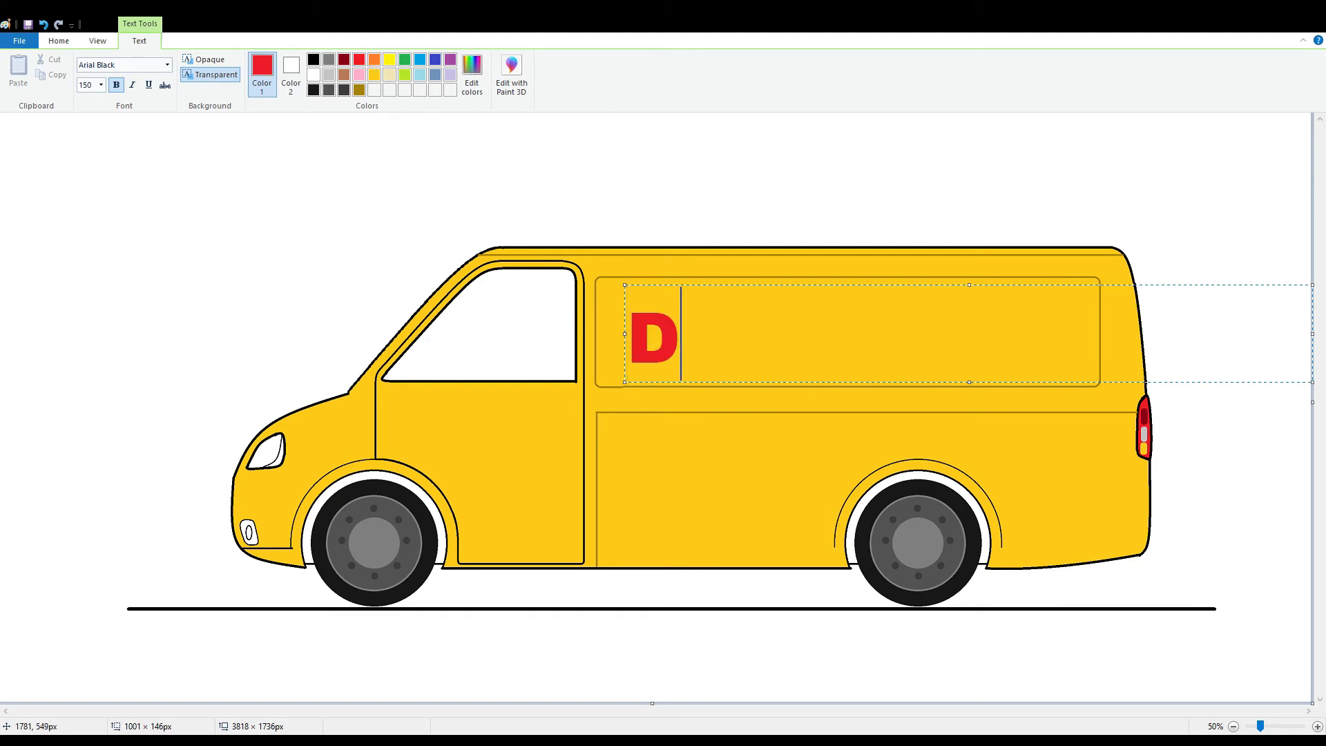
pyautogui.hotkey('ctrl', 'a')
pyautogui.click(132, 84)
pyautogui.write('H')
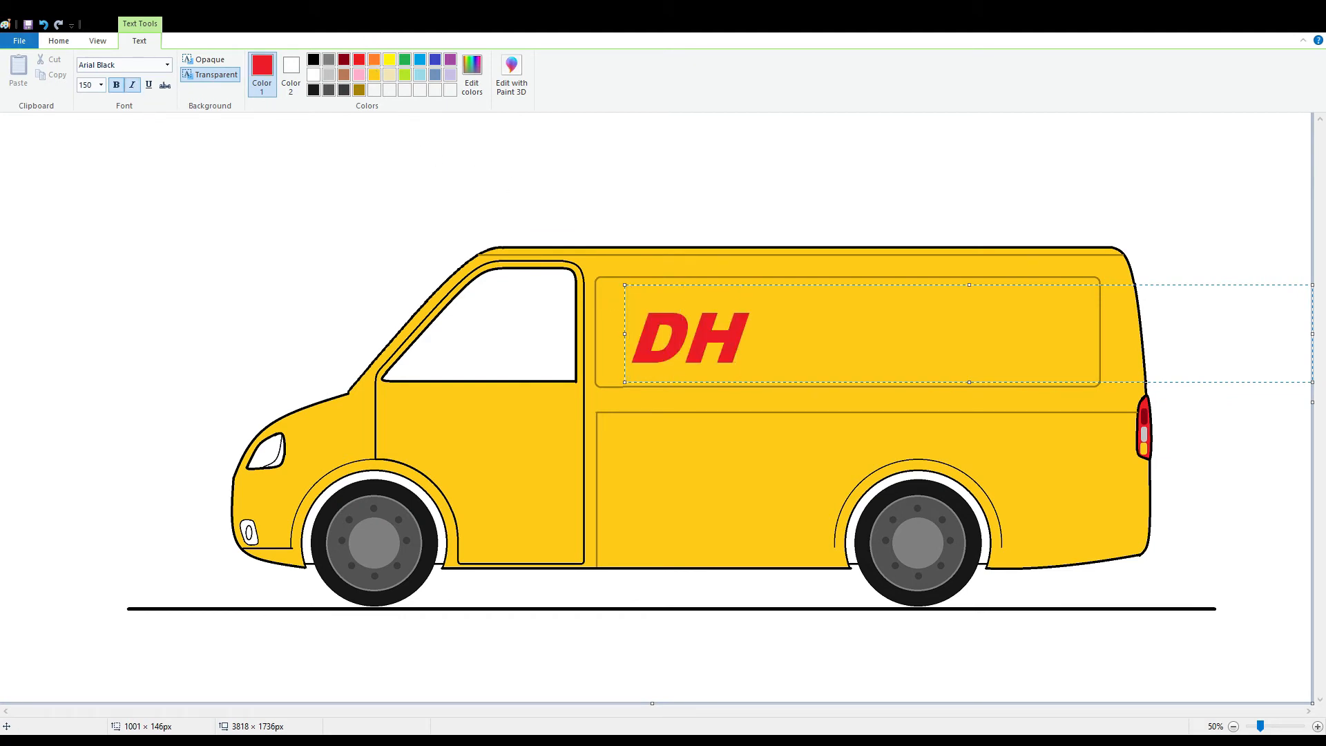
pyautogui.write('L')
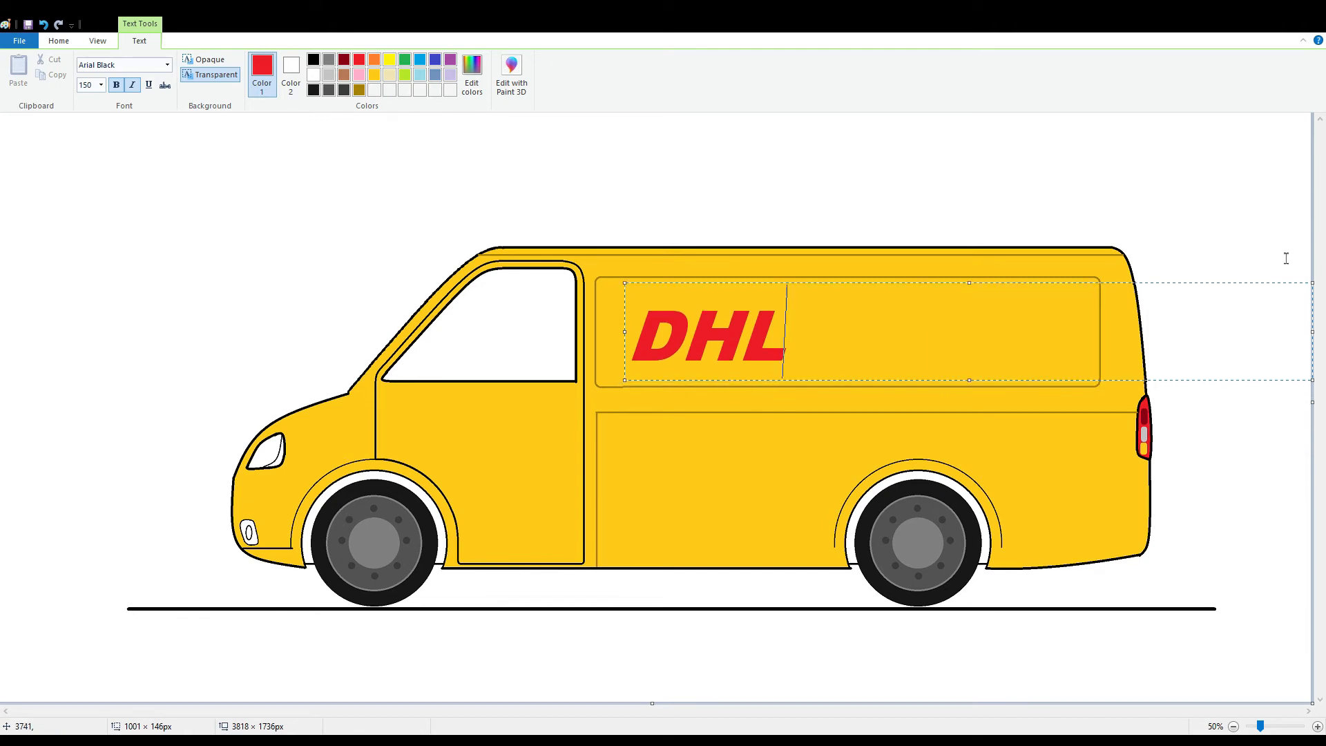
pyautogui.moveTo(1313, 382); pyautogui.dragTo(944, 390)
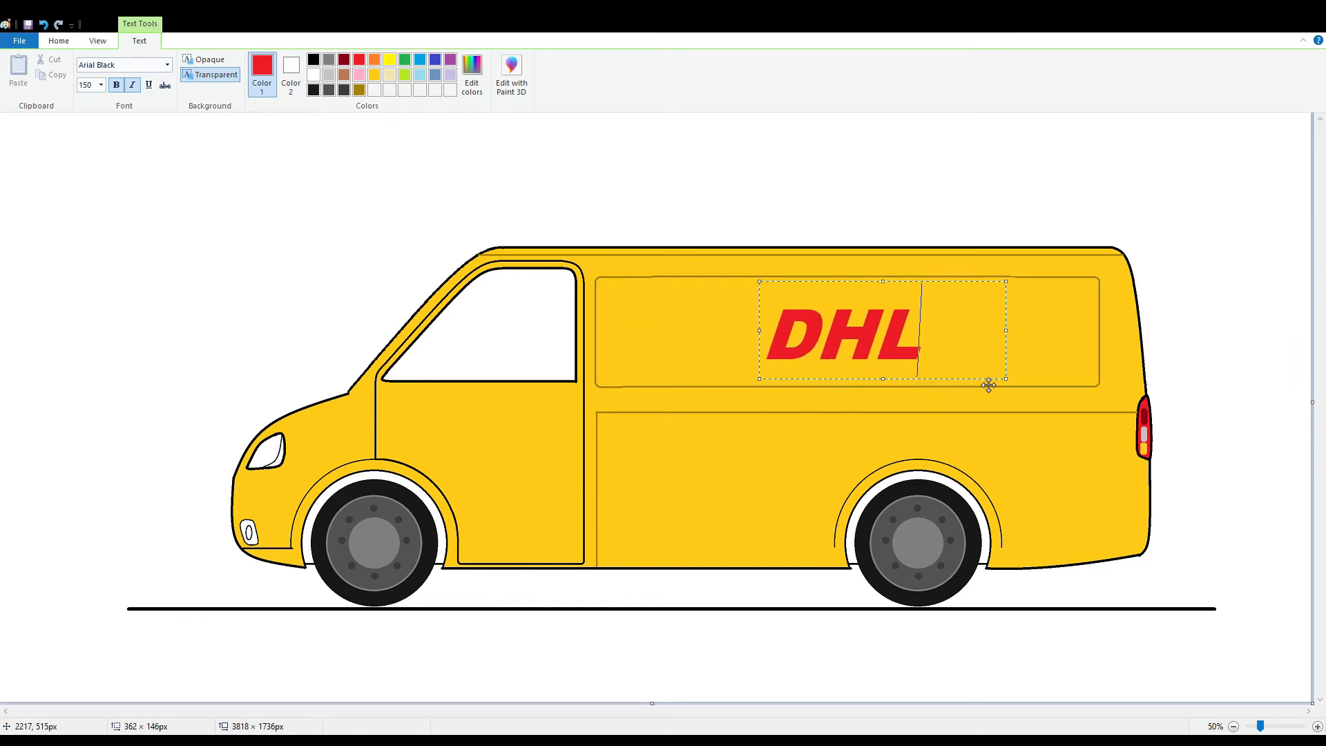
pyautogui.click(937, 210)
# Cut the DHL lettering with two gold horizontal lines, about 95 px through the upper D and about 386 px across the lower letters.
pyautogui.click(1261, 722)
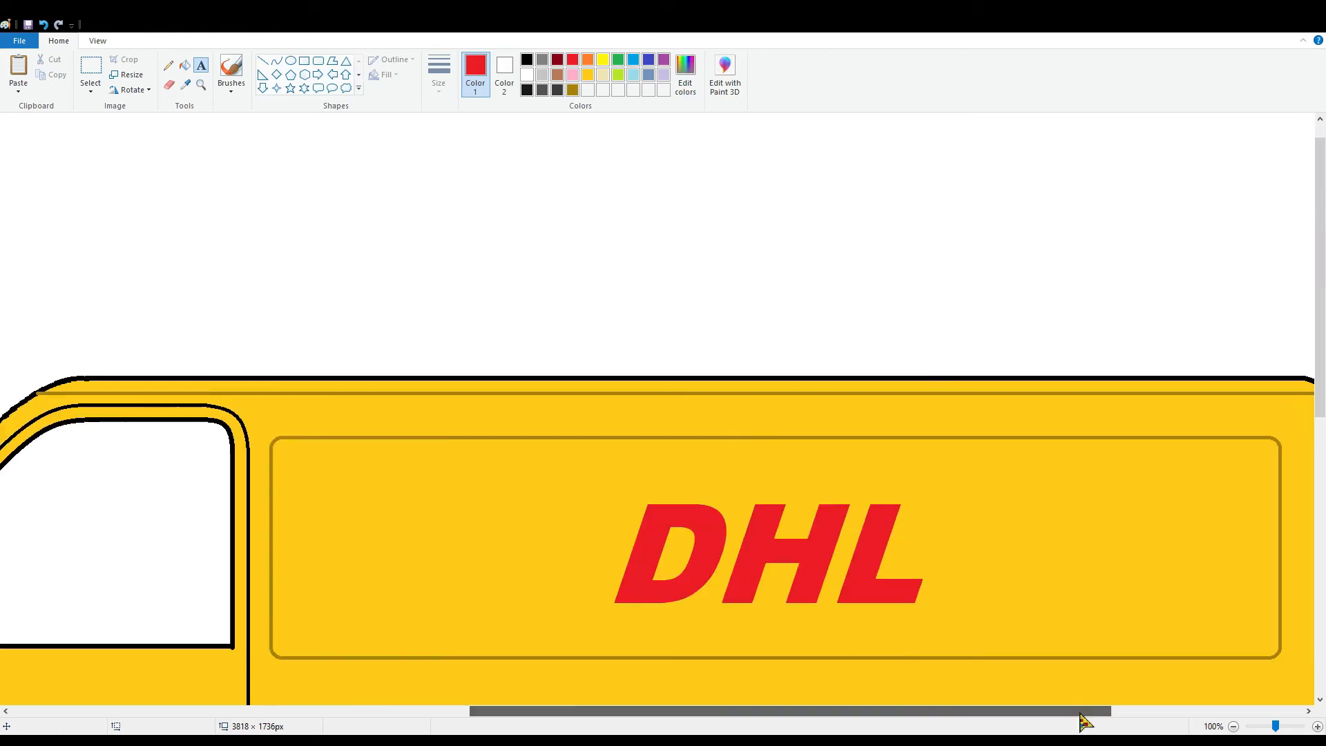
pyautogui.scroll(-3, 1087, 691)
pyautogui.click(262, 61)
pyautogui.click(504, 73)
pyautogui.click(588, 74)
pyautogui.moveTo(609, 384); pyautogui.dragTo(676, 383)
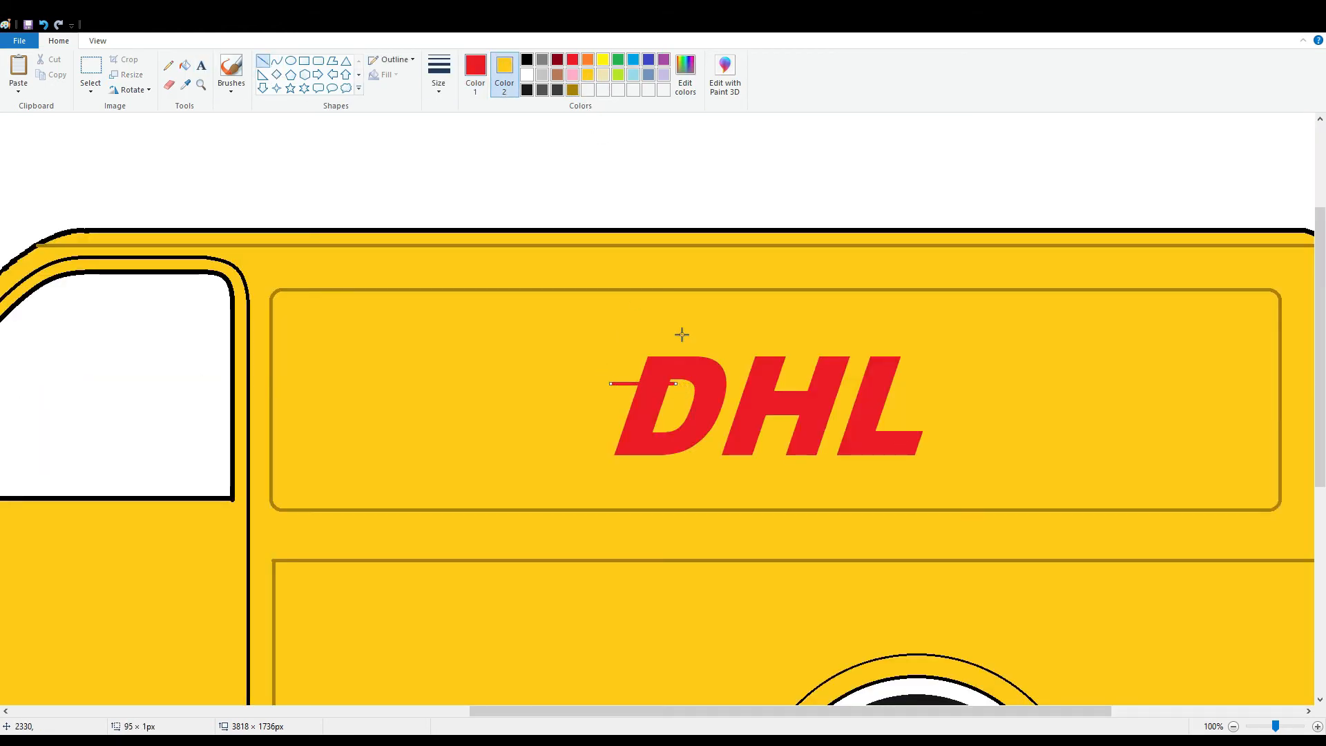
pyautogui.click(528, 75)
pyautogui.click(480, 76)
pyautogui.click(588, 76)
pyautogui.press('Up')
pyautogui.press('Up')
pyautogui.press('Up')
pyautogui.press('Up')
pyautogui.press('Up')
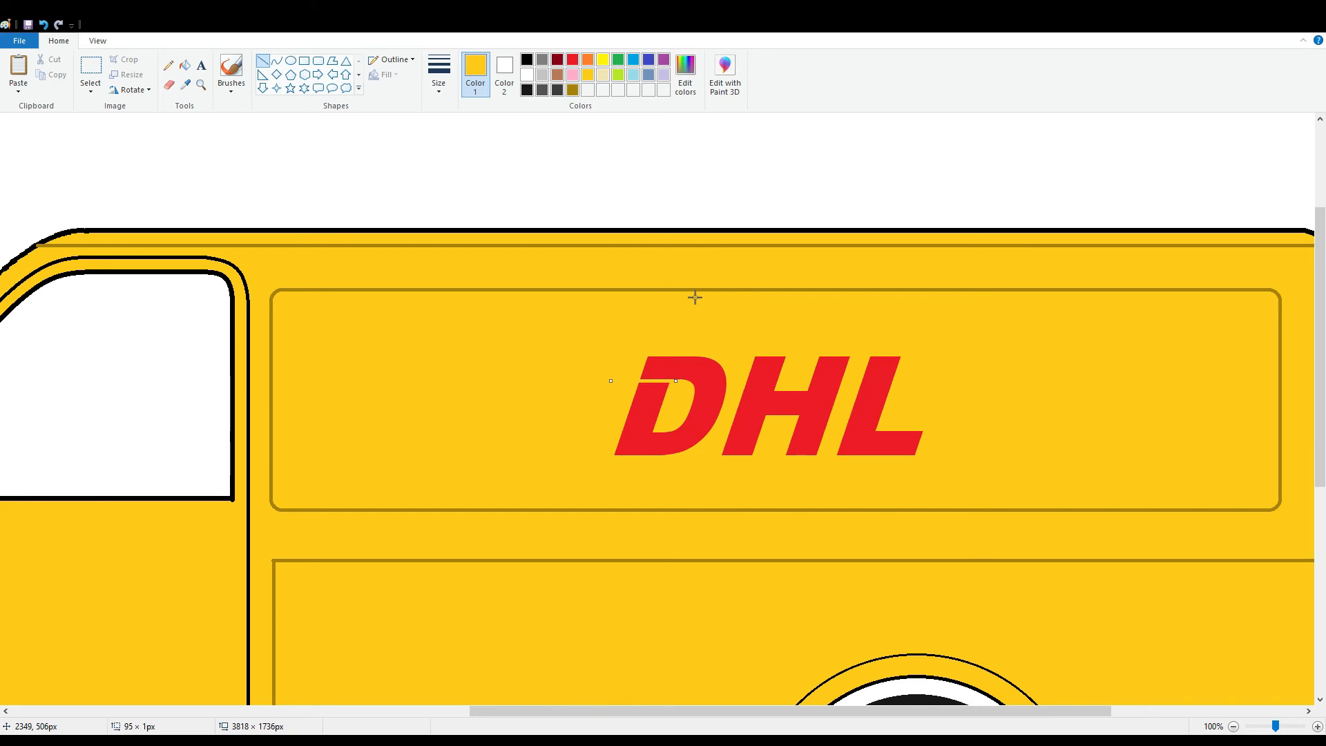
pyautogui.click(693, 422)
pyautogui.moveTo(692, 421); pyautogui.dragTo(911, 467)
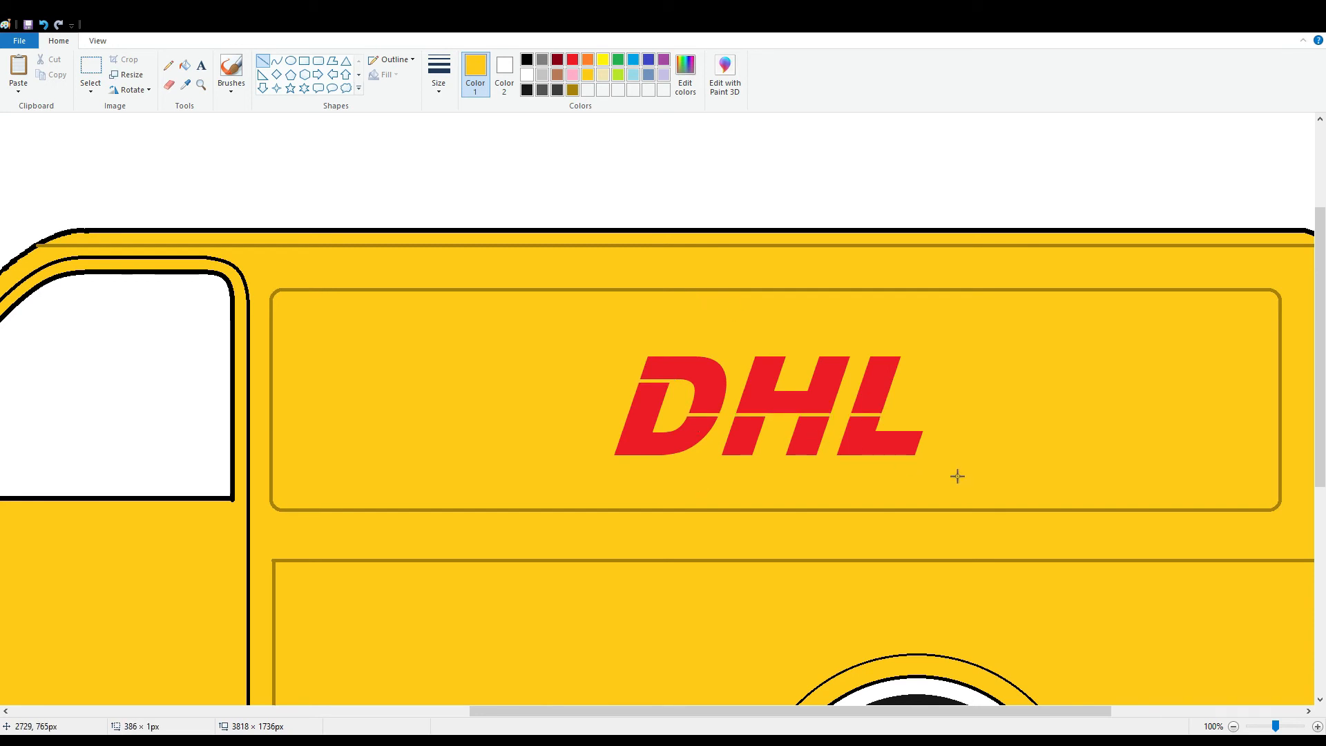
# Draw a stack of short red horizontal lines in front of the foot of the D.
pyautogui.click(573, 59)
pyautogui.moveTo(563, 426)
pyautogui.mouseDown()
pyautogui.moveTo(603, 426)
pyautogui.moveTo(609, 450)
pyautogui.mouseUp()
pyautogui.press('Down')
pyautogui.press('Down')
pyautogui.press('Down')
pyautogui.press('Down')
pyautogui.press('Down')
pyautogui.press('Down')
pyautogui.press('Down')
pyautogui.press('Down')
pyautogui.press('Down')
pyautogui.press('Down')
pyautogui.press('Down')
pyautogui.press('Down')
pyautogui.press('Down')
pyautogui.click(583, 496)
pyautogui.press('Down')
pyautogui.press('Down')
pyautogui.press('Down')
pyautogui.press('Down')
pyautogui.press('Up')
# Copy the short red lines, flip the copy and move it to the blank area above the van.
pyautogui.click(90, 67)
pyautogui.moveTo(481, 381)
pyautogui.mouseDown()
pyautogui.moveTo(542, 455)
pyautogui.moveTo(615, 477)
pyautogui.mouseUp()
pyautogui.click(59, 76)
pyautogui.hotkey('ctrl', 'v')
pyautogui.click(138, 90)
pyautogui.click(145, 172)
pyautogui.moveTo(77, 188); pyautogui.dragTo(855, 188)
# Fill the copied lines' background with white and move the copy beside the foot of the L.
pyautogui.click(185, 65)
pyautogui.click(527, 74)
pyautogui.click(839, 147)
pyautogui.click(92, 68)
pyautogui.moveTo(764, 162); pyautogui.dragTo(981, 458)
pyautogui.click(1167, 395)
pyautogui.click(1234, 727)
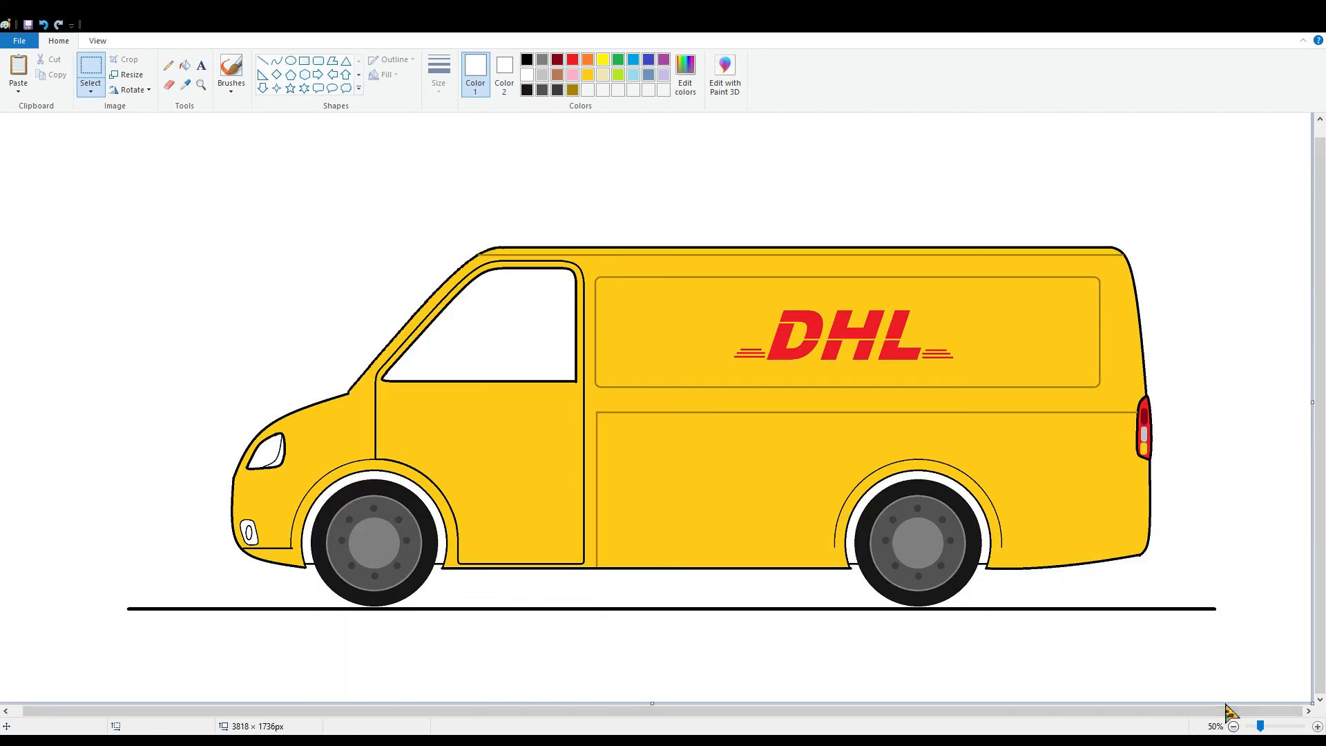
# Start a text box below the upper rounded cargo rectangle and set its font size to 48.
pyautogui.click(201, 65)
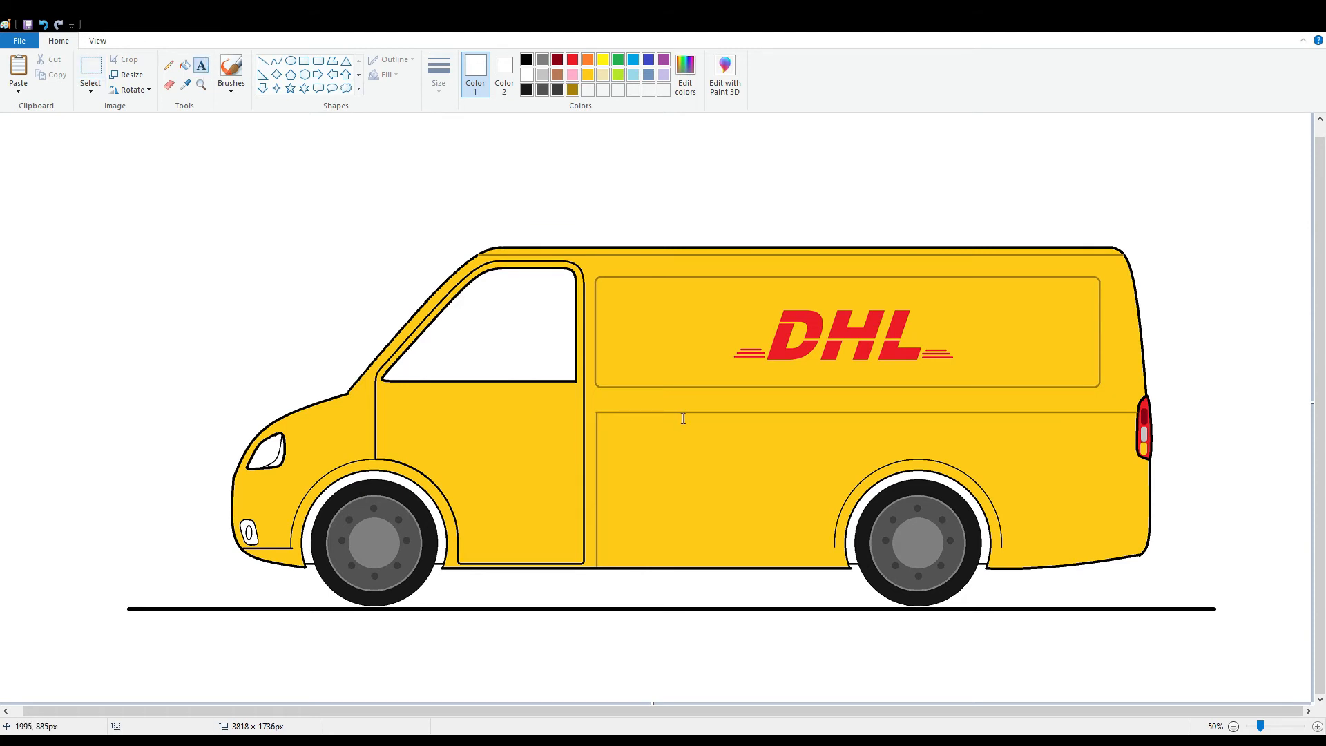
pyautogui.click(683, 418)
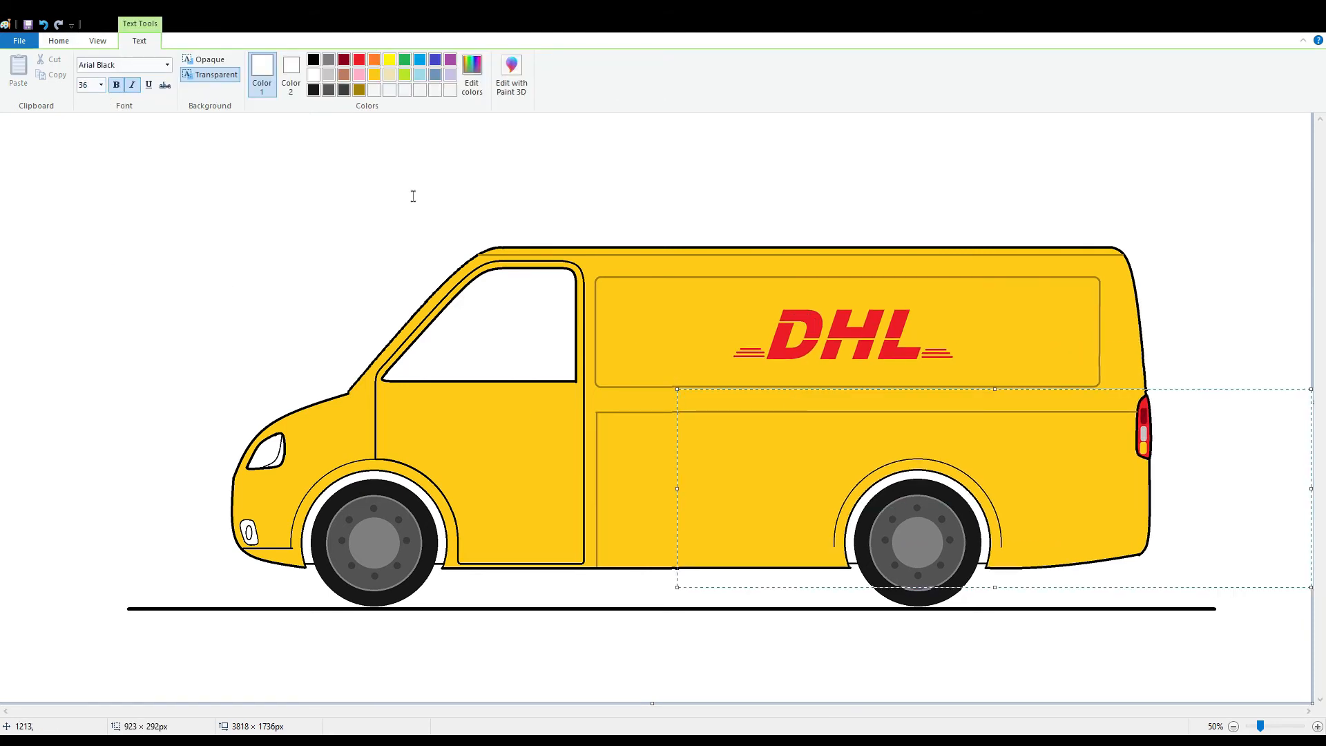
pyautogui.click(101, 85)
pyautogui.click(91, 260)
# Set the font of the new text box to Arial.
pyautogui.click(154, 73)
pyautogui.click(154, 73)
pyautogui.write('Black')
pyautogui.moveTo(127, 65); pyautogui.dragTo(98, 83)
pyautogui.press('BackSpace')
pyautogui.press('Return')
pyautogui.click(119, 67)
pyautogui.click(124, 67)
pyautogui.press('BackSpace')
pyautogui.press('BackSpace')
pyautogui.press('BackSpace')
pyautogui.press('BackSpace')
pyautogui.press('BackSpace')
pyautogui.press('BackSpace')
pyautogui.press('BackSpace')
pyautogui.press('BackSpace')
pyautogui.press('BackSpace')
pyautogui.press('BackSpace')
pyautogui.press('BackSpace')
pyautogui.write('Ar')
# Enter the text "EXCELLENCE", make it italic, shift it slightly forward and color it red.
pyautogui.write('E')
pyautogui.write('XCELL')
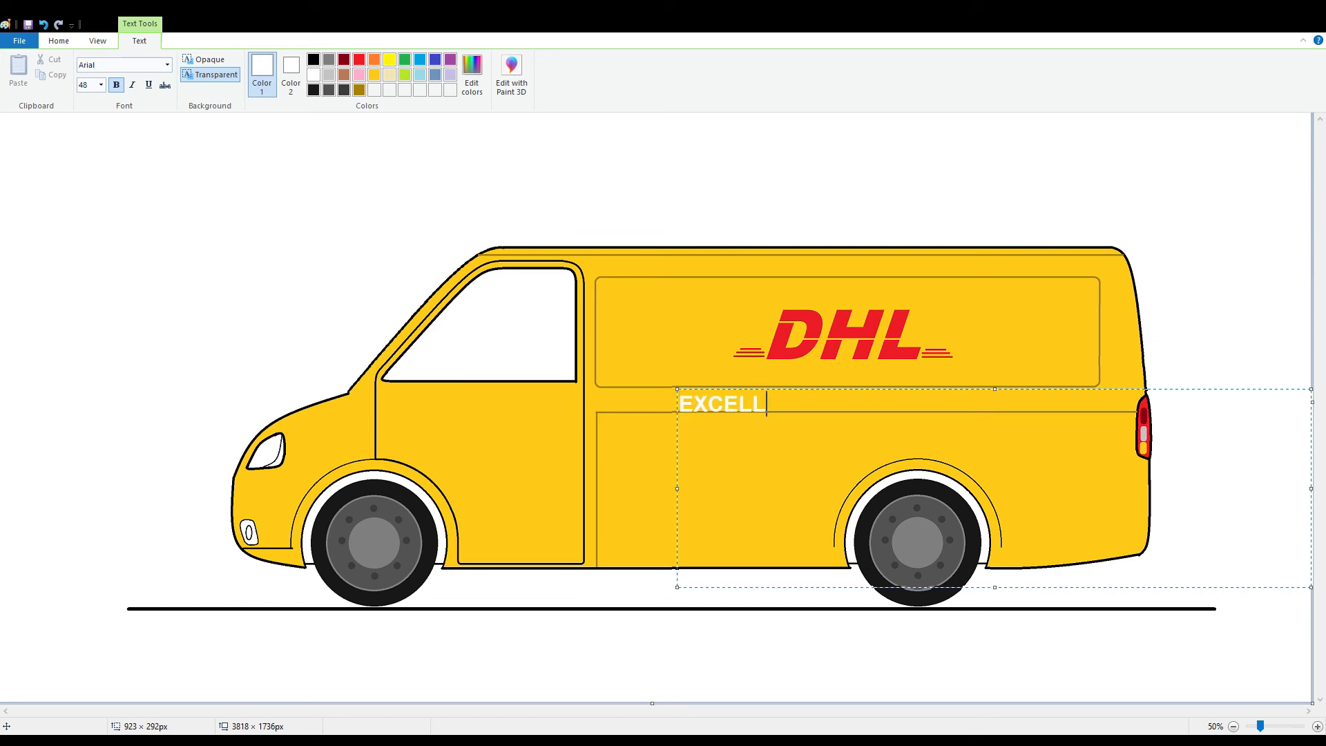
pyautogui.write('ENCE')
pyautogui.hotkey('ctrl', 'a')
pyautogui.click(134, 87)
pyautogui.click(822, 399)
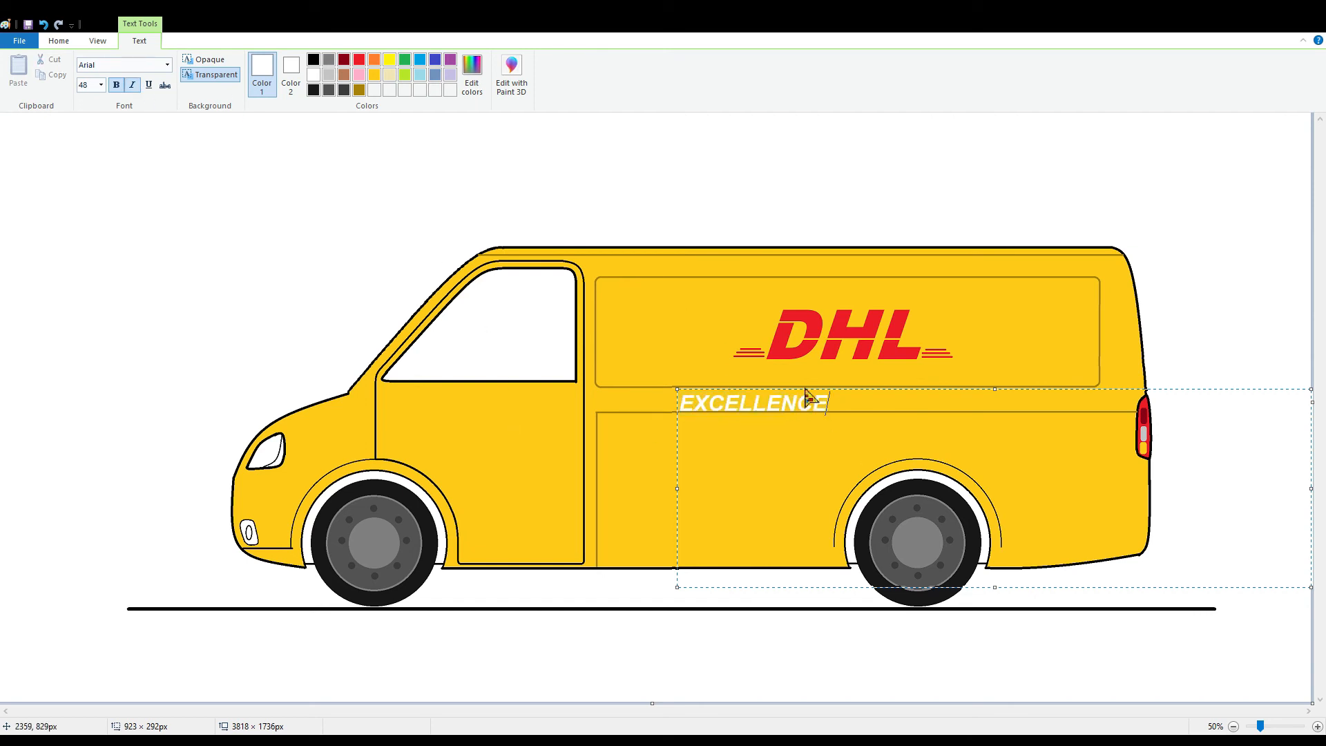
pyautogui.moveTo(786, 399); pyautogui.dragTo(764, 396)
pyautogui.hotkey('ctrl', 'a')
pyautogui.click(359, 59)
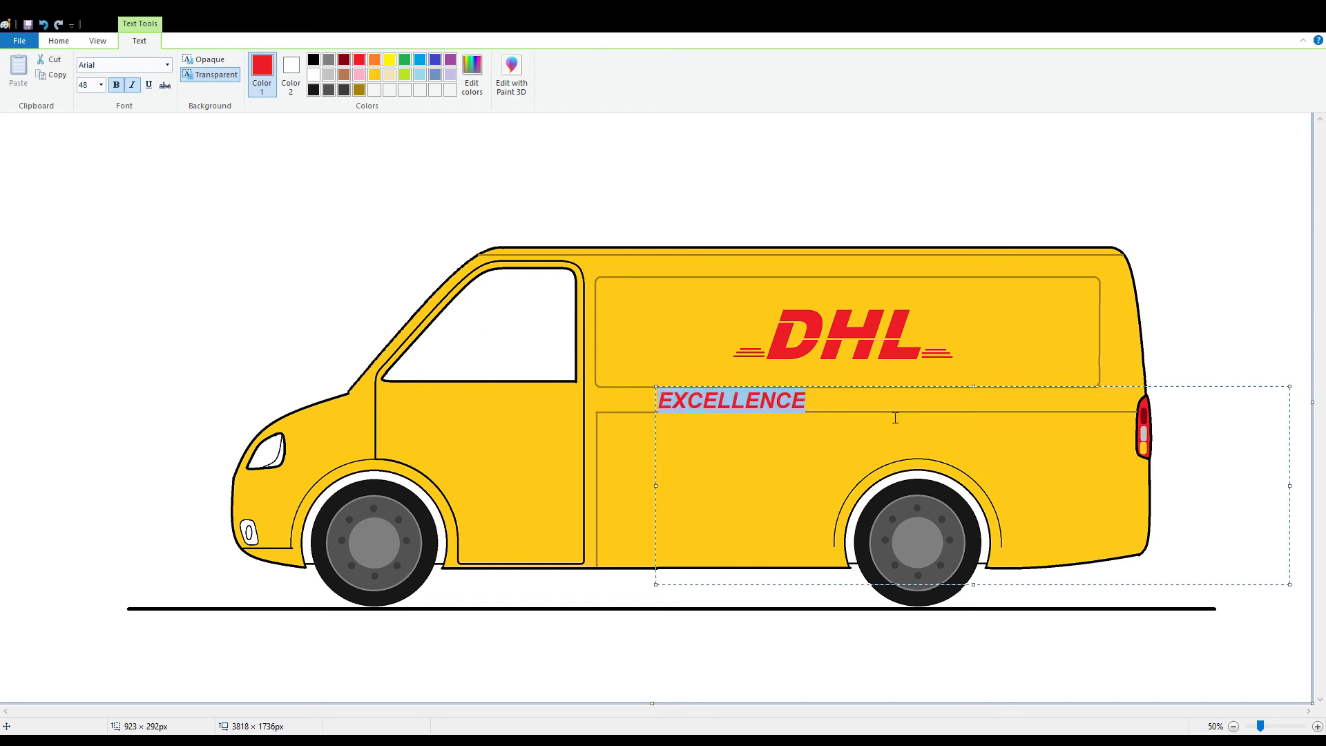
pyautogui.click(896, 417)
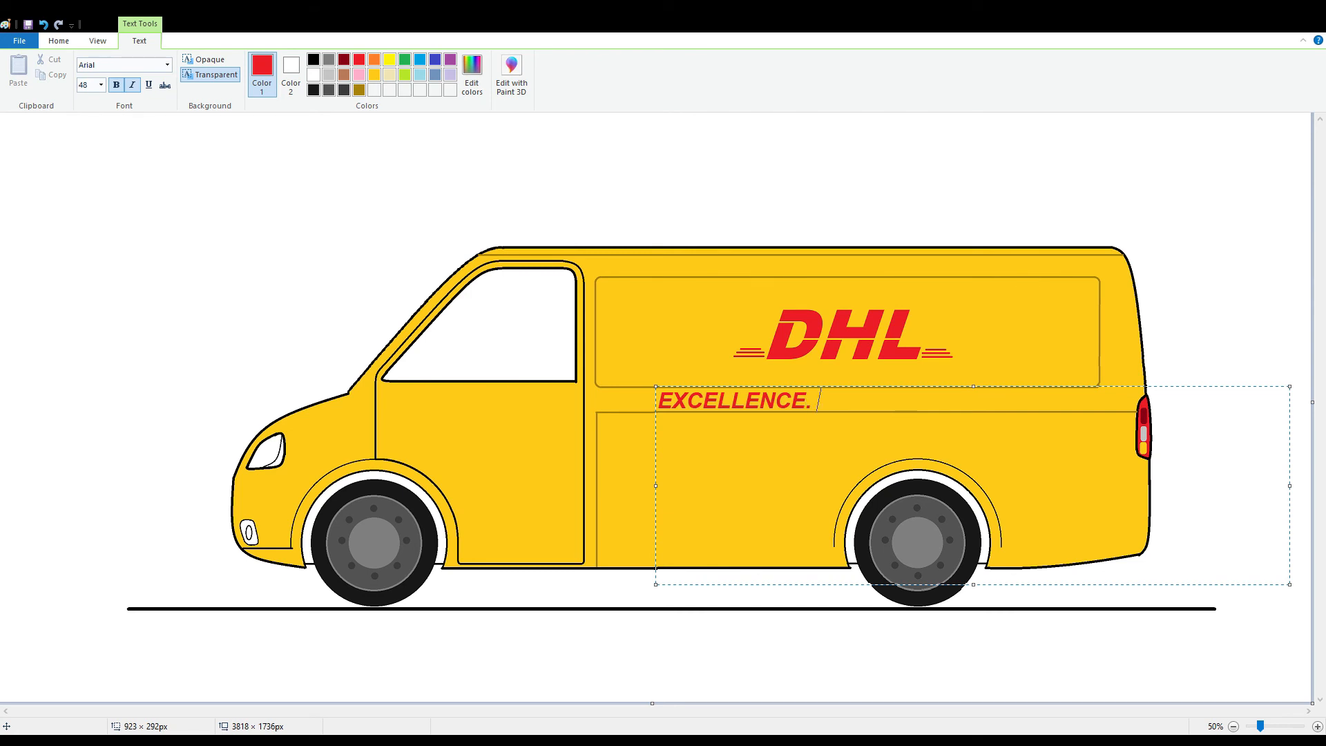
# Append ". SIMPLY DELIVERD" to the slogan, narrow its text box and place it centered beneath the DHL logo.
pyautogui.write('. SIMPLY D')
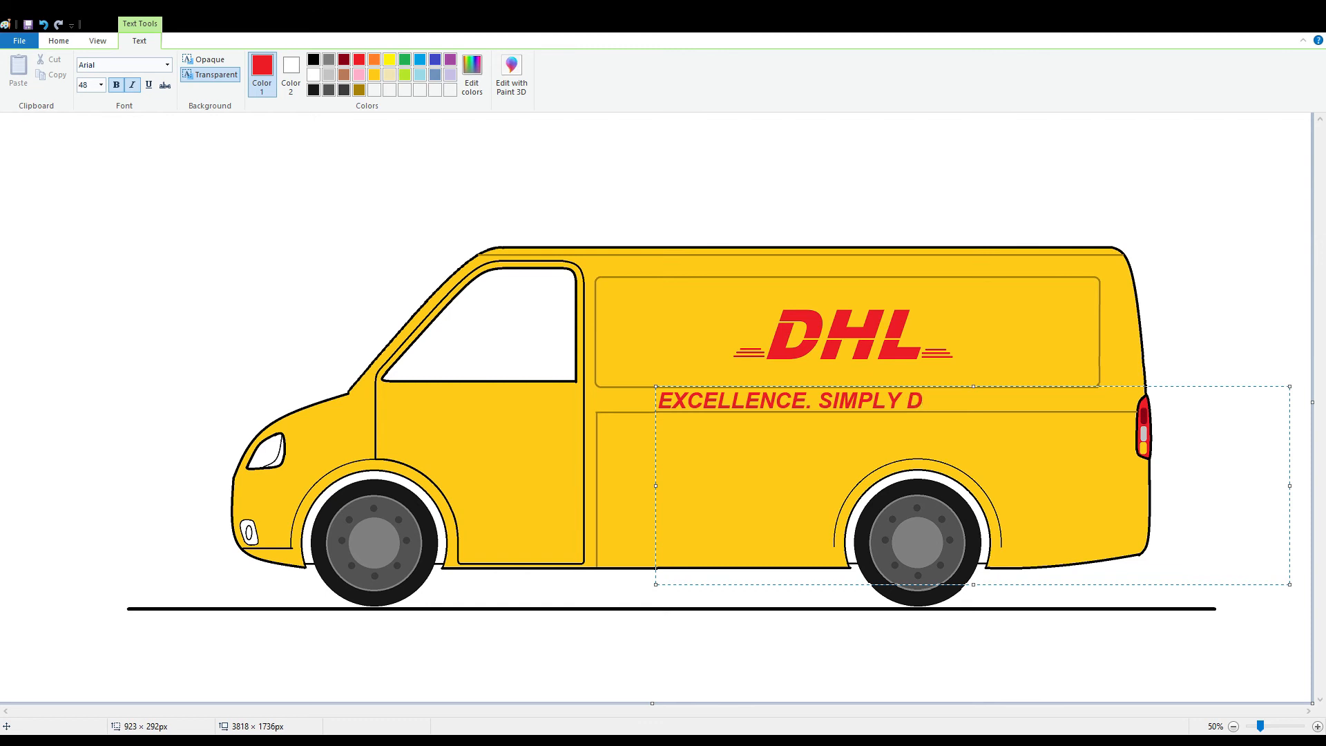
pyautogui.write('ELIVERD')
pyautogui.moveTo(1290, 485); pyautogui.dragTo(1048, 486)
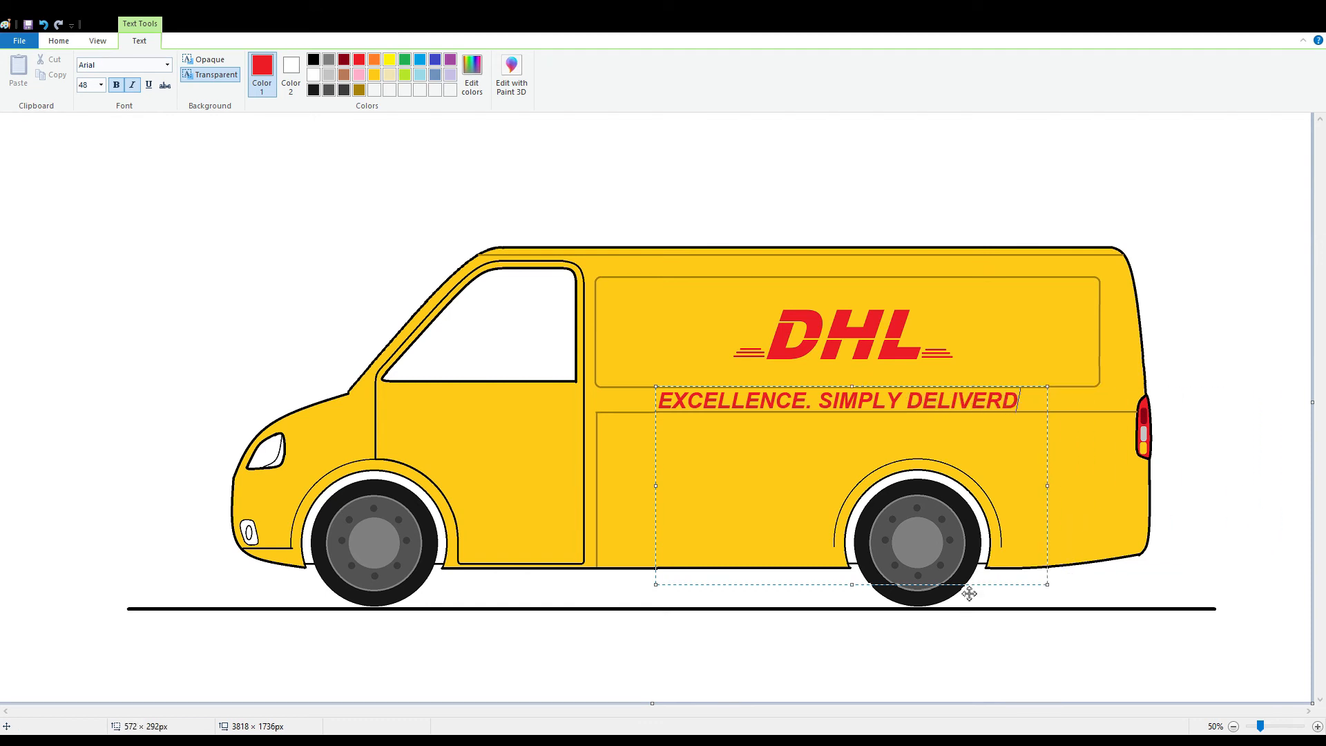
pyautogui.moveTo(969, 594); pyautogui.dragTo(980, 594)
pyautogui.click(981, 622)
pyautogui.click(984, 448)
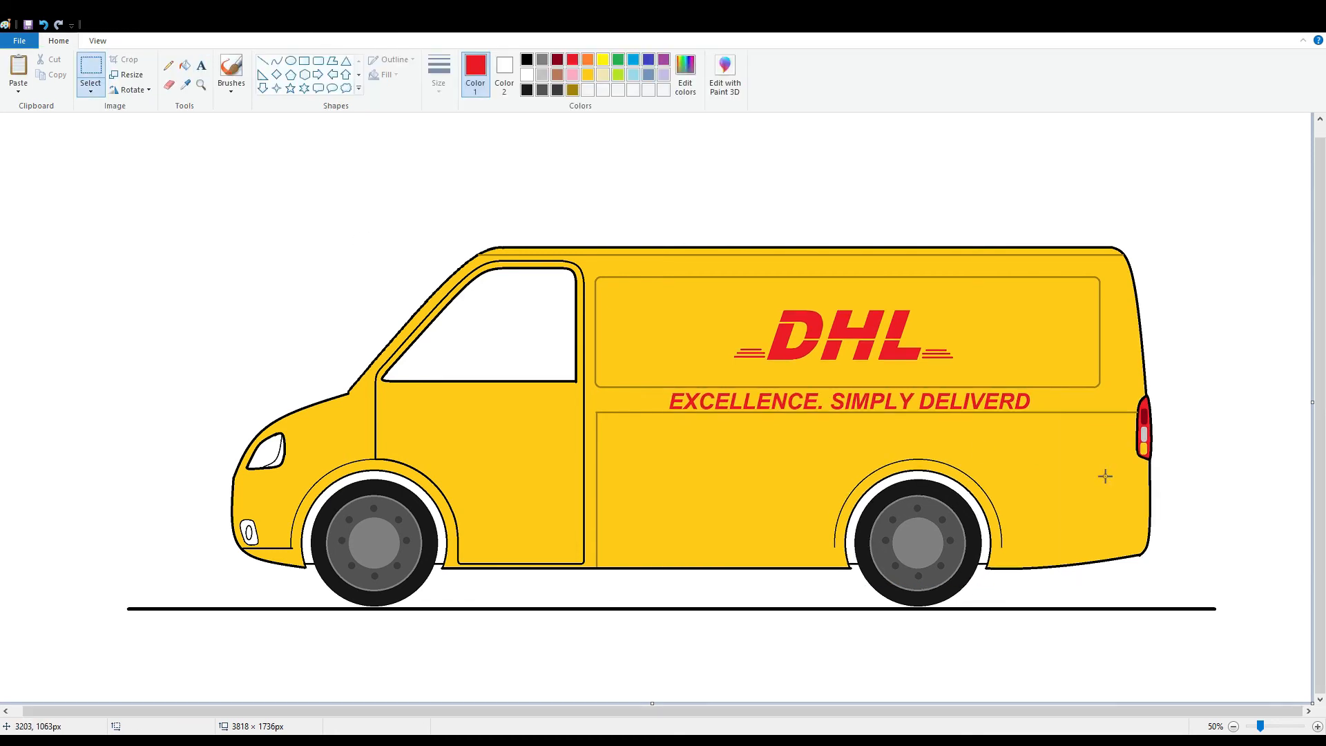
# Draw two thin black horizontal lines between the wheel arches, the upper one about 1133 px long.
pyautogui.scroll(1, 1105, 476)
pyautogui.click(263, 61)
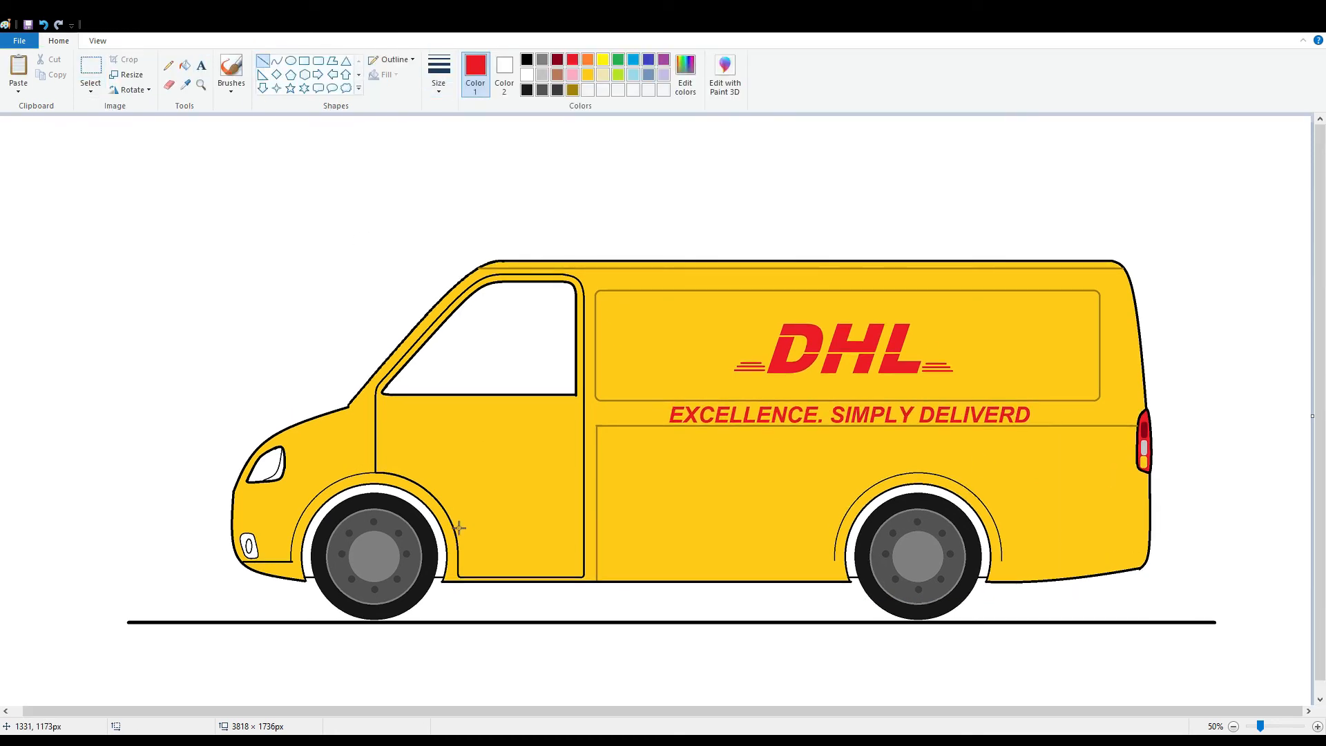
pyautogui.moveTo(452, 521)
pyautogui.mouseDown()
pyautogui.moveTo(882, 704)
pyautogui.moveTo(847, 657)
pyautogui.mouseUp()
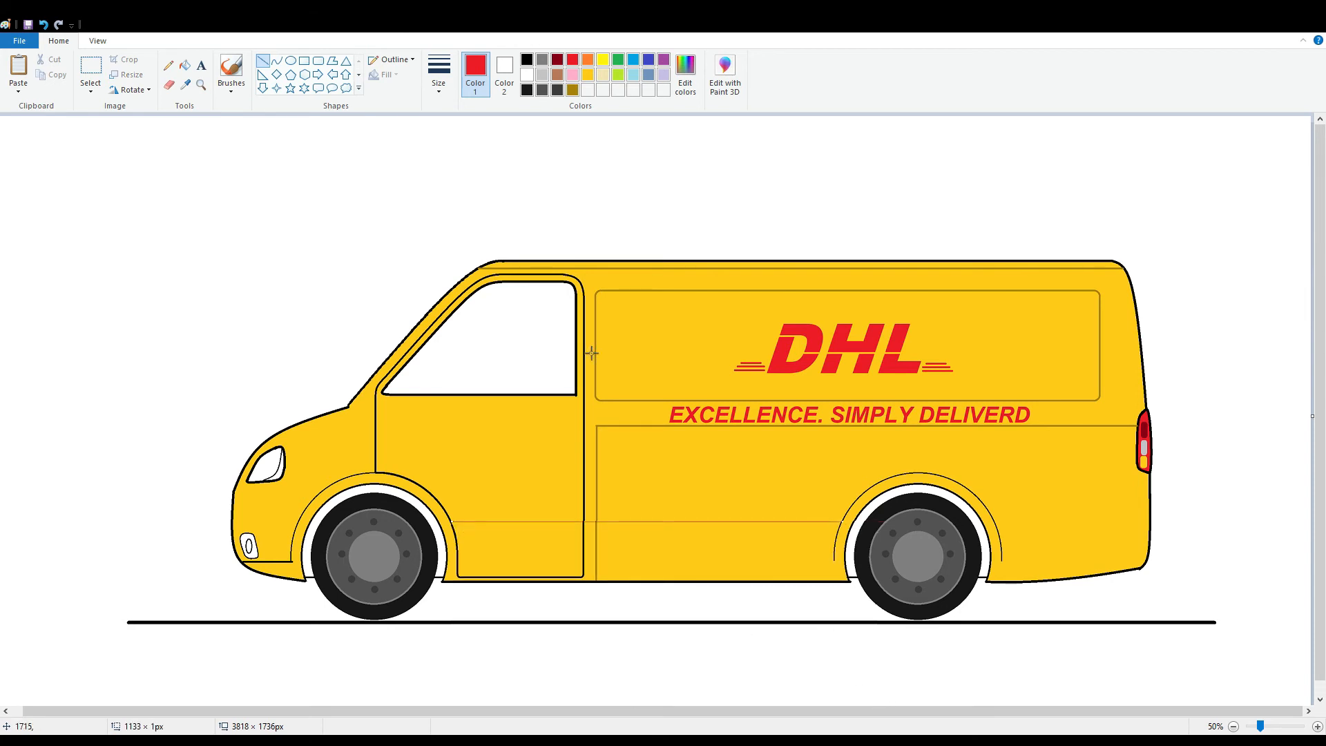
pyautogui.click(527, 60)
pyautogui.moveTo(456, 537)
pyautogui.mouseDown()
pyautogui.moveTo(687, 601)
pyautogui.moveTo(843, 626)
pyautogui.mouseUp()
# Draw a thin black horizontal line about 197 px long just behind the rear wheel arch, level with the upper stripe line.
pyautogui.moveTo(793, 528); pyautogui.dragTo(861, 556)
pyautogui.press('Right')
pyautogui.press('Right')
pyautogui.press('Right')
pyautogui.press('Right')
pyautogui.press('Right')
pyautogui.press('Right')
pyautogui.press('Right')
pyautogui.press('Right')
pyautogui.press('Right')
pyautogui.press('Right')
pyautogui.press('Right')
pyautogui.press('Right')
pyautogui.press('Right')
pyautogui.press('Right')
pyautogui.press('Right')
pyautogui.press('Right')
pyautogui.press('Right')
pyautogui.press('Right')
pyautogui.press('Right')
pyautogui.press('Right')
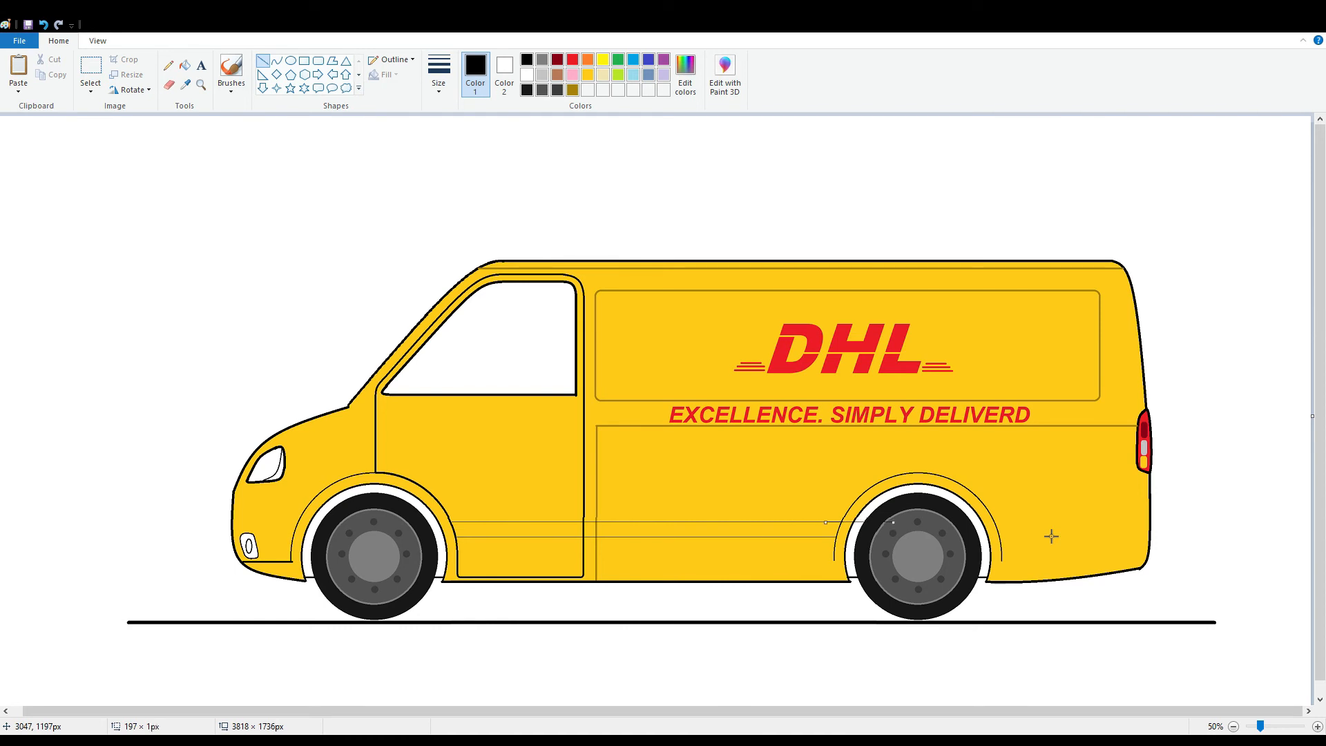
pyautogui.press('Right')
pyautogui.press('Right')
pyautogui.press('Right')
pyautogui.press('Right')
pyautogui.press('Right')
pyautogui.press('Right')
pyautogui.press('Right')
pyautogui.press('Right')
pyautogui.press('Right')
pyautogui.press('Right')
pyautogui.press('Right')
pyautogui.press('Right')
pyautogui.press('Right')
pyautogui.press('Right')
pyautogui.press('Right')
pyautogui.click(1052, 536)
# Extend the upper stripe line toward the van's rear with another thin black segment about 249 px long.
pyautogui.moveTo(1061, 528); pyautogui.dragTo(1158, 551)
pyautogui.press('Left')
pyautogui.press('Left')
pyautogui.press('Left')
pyautogui.press('Left')
pyautogui.press('Left')
pyautogui.press('Left')
pyautogui.press('Left')
pyautogui.press('Left')
pyautogui.press('Left')
pyautogui.press('Left')
pyautogui.press('Left')
pyautogui.press('Left')
pyautogui.press('Left')
pyautogui.press('Left')
pyautogui.click(1217, 551)
# Draw the matching lower stripe line behind the rear wheel arch from thin black horizontal segments, ending level with the upper one.
pyautogui.moveTo(771, 543); pyautogui.dragTo(800, 544)
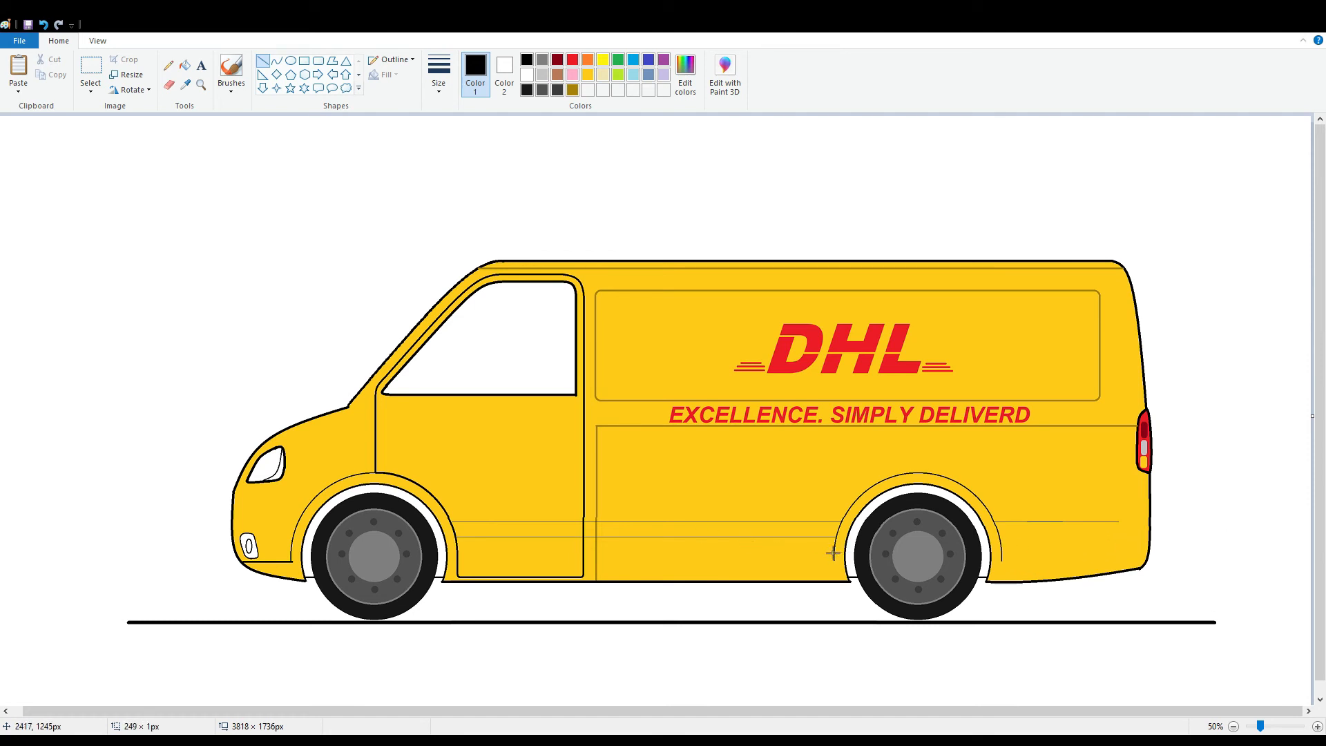
pyautogui.press('Right')
pyautogui.press('Right')
pyautogui.press('Right')
pyautogui.press('Right')
pyautogui.press('Right')
pyautogui.press('Right')
pyautogui.press('Right')
pyautogui.press('Right')
pyautogui.press('Right')
pyautogui.press('Right')
pyautogui.press('Right')
pyautogui.press('Right')
pyautogui.press('Right')
pyautogui.press('Right')
pyautogui.press('Right')
pyautogui.press('Right')
pyautogui.press('Right')
pyautogui.press('Right')
pyautogui.press('Right')
pyautogui.press('Right')
pyautogui.click(929, 570)
pyautogui.moveTo(1044, 542); pyautogui.dragTo(1128, 573)
pyautogui.click(1171, 574)
# Erase the rear end of the lower panel line in front of the tail light, using gold as the eraser color.
pyautogui.click(169, 84)
pyautogui.click(504, 69)
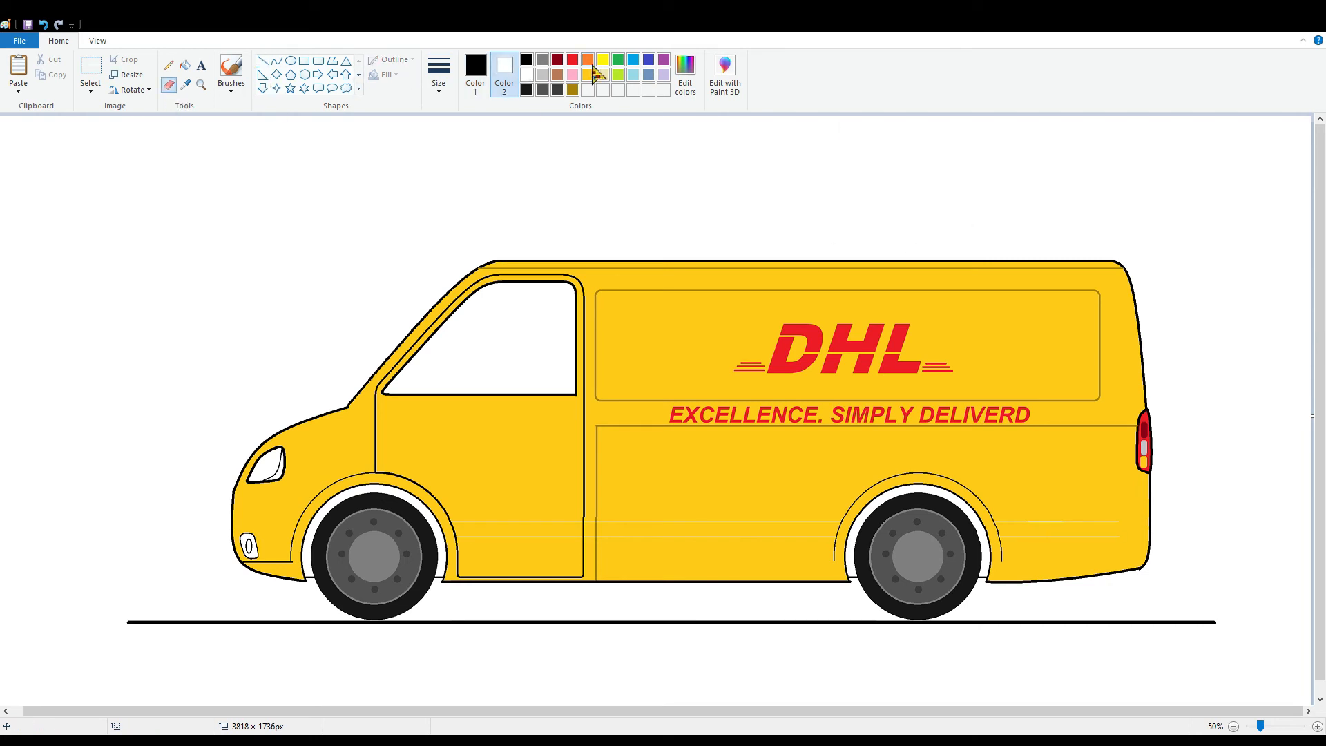
pyautogui.click(588, 74)
pyautogui.click(618, 90)
# Draw a dark-gold vertical line about 883 px tall at the rear ends of the stripe lines and a short horizontal line from it to the rear edge.
pyautogui.click(475, 69)
pyautogui.click(573, 89)
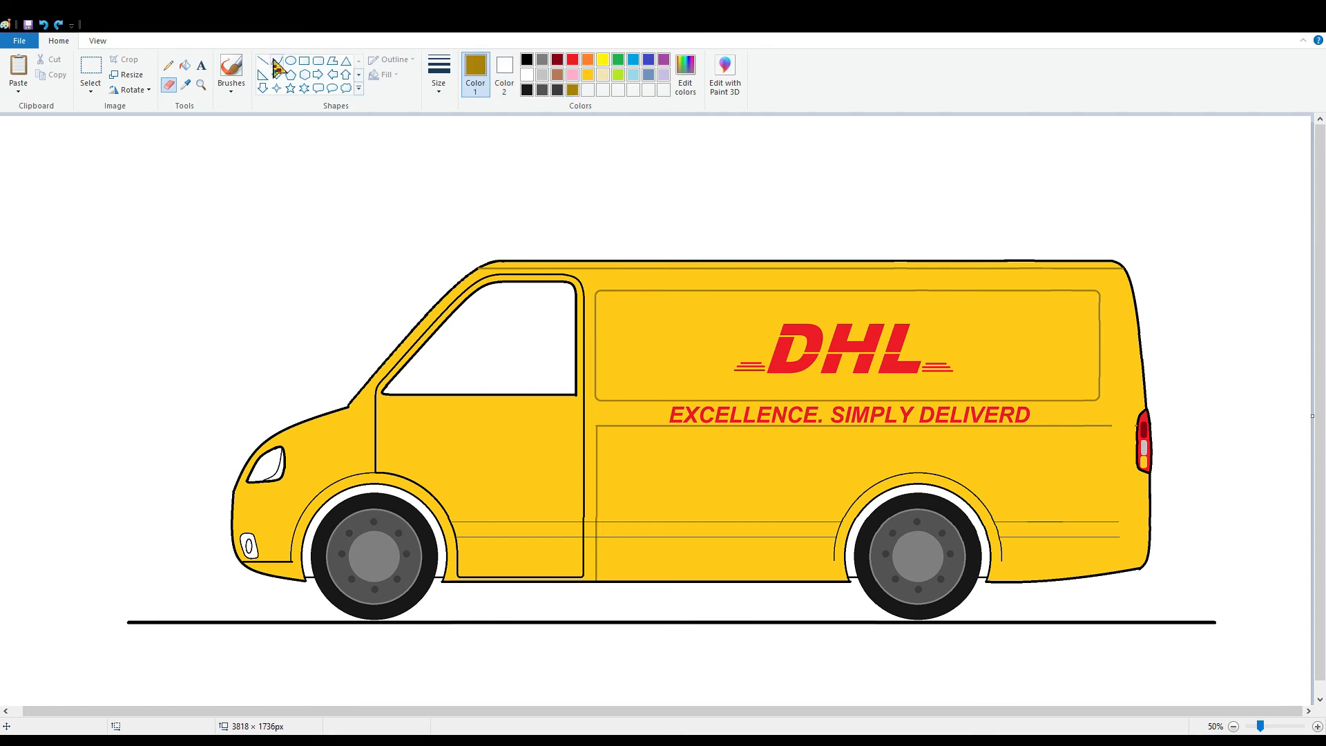
pyautogui.click(263, 61)
pyautogui.moveTo(1113, 274); pyautogui.dragTo(1183, 579)
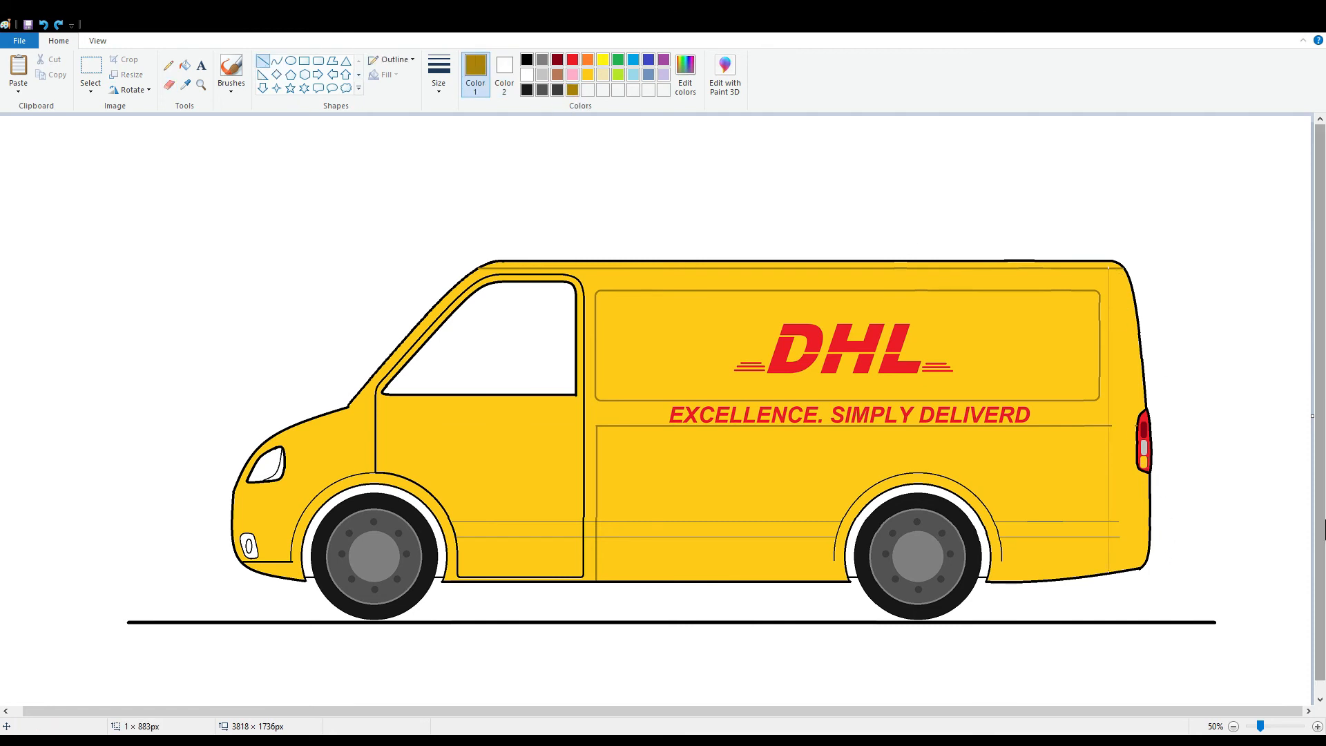
pyautogui.press('Right')
pyautogui.press('Right')
pyautogui.press('Right')
pyautogui.press('Right')
pyautogui.press('Right')
pyautogui.press('Right')
pyautogui.press('Right')
pyautogui.press('Right')
pyautogui.press('Right')
pyautogui.press('Right')
pyautogui.press('Right')
pyautogui.press('Right')
pyautogui.press('Right')
pyautogui.press('Right')
pyautogui.press('Right')
pyautogui.press('Right')
pyautogui.press('Right')
pyautogui.press('Right')
pyautogui.press('Right')
pyautogui.press('Right')
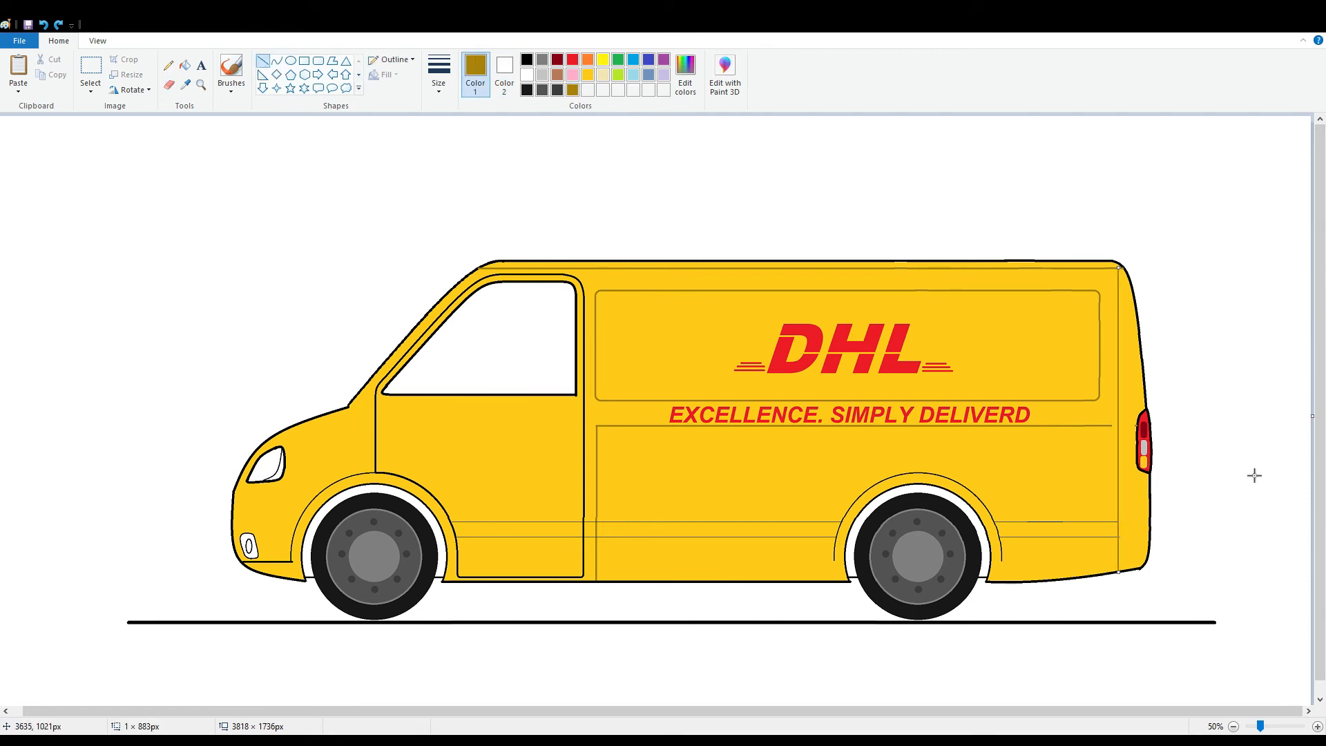
pyautogui.click(1124, 525)
pyautogui.moveTo(1120, 516); pyautogui.dragTo(1156, 525)
# Mix a very dark brown and fill the stripe sections between the door and rear wheel arch and behind the rear wheel.
pyautogui.click(185, 65)
pyautogui.click(685, 73)
pyautogui.click(811, 404)
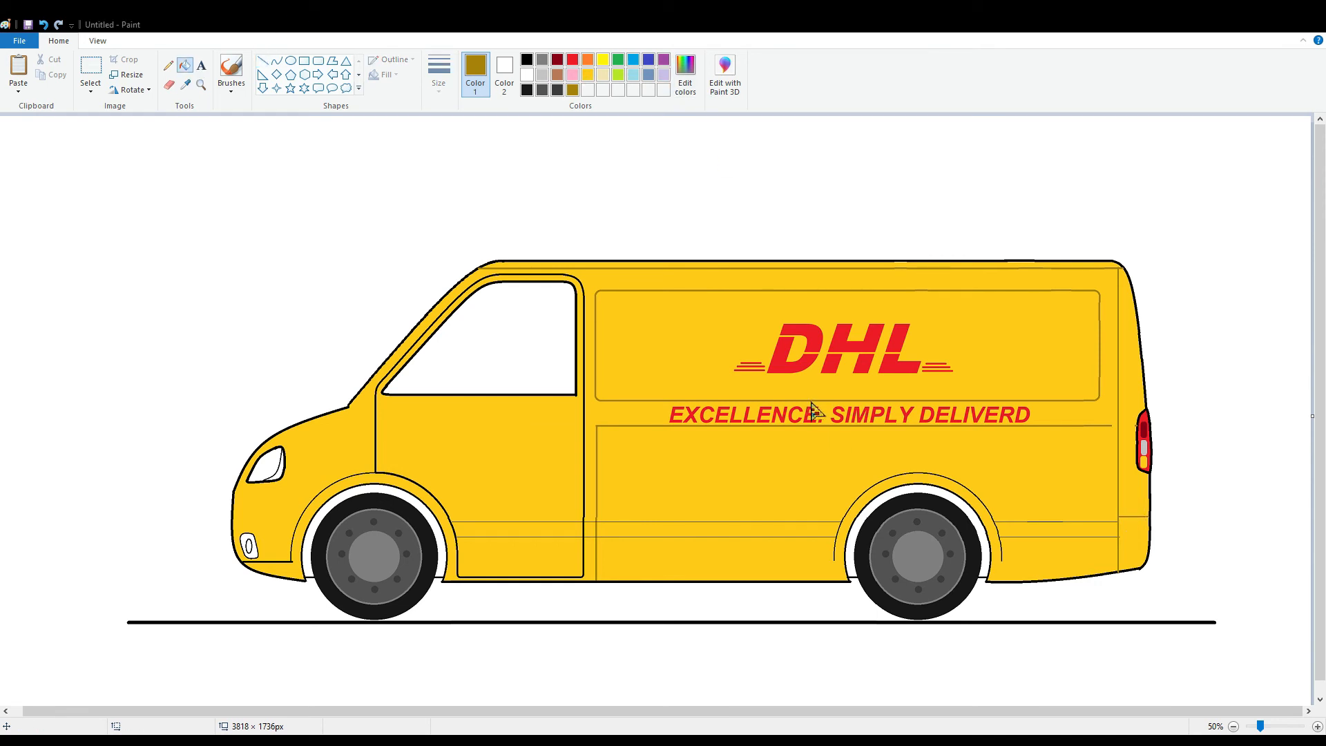
pyautogui.click(537, 472)
pyautogui.click(724, 530)
pyautogui.click(1034, 530)
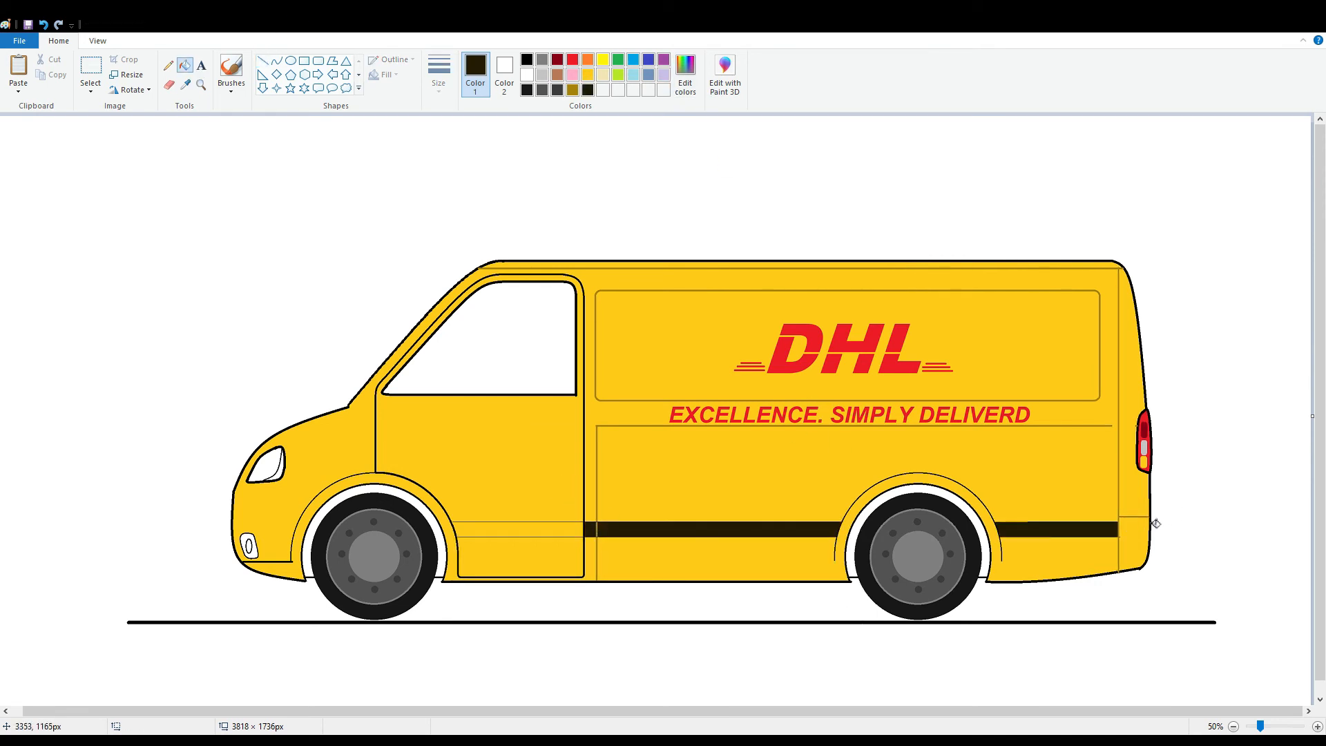
# Close the gap between the upper stripe line and front wheel arch with a dark-brown line about 28 px long, and fill the door's stripe section.
pyautogui.click(538, 529)
pyautogui.click(44, 25)
pyautogui.click(1272, 726)
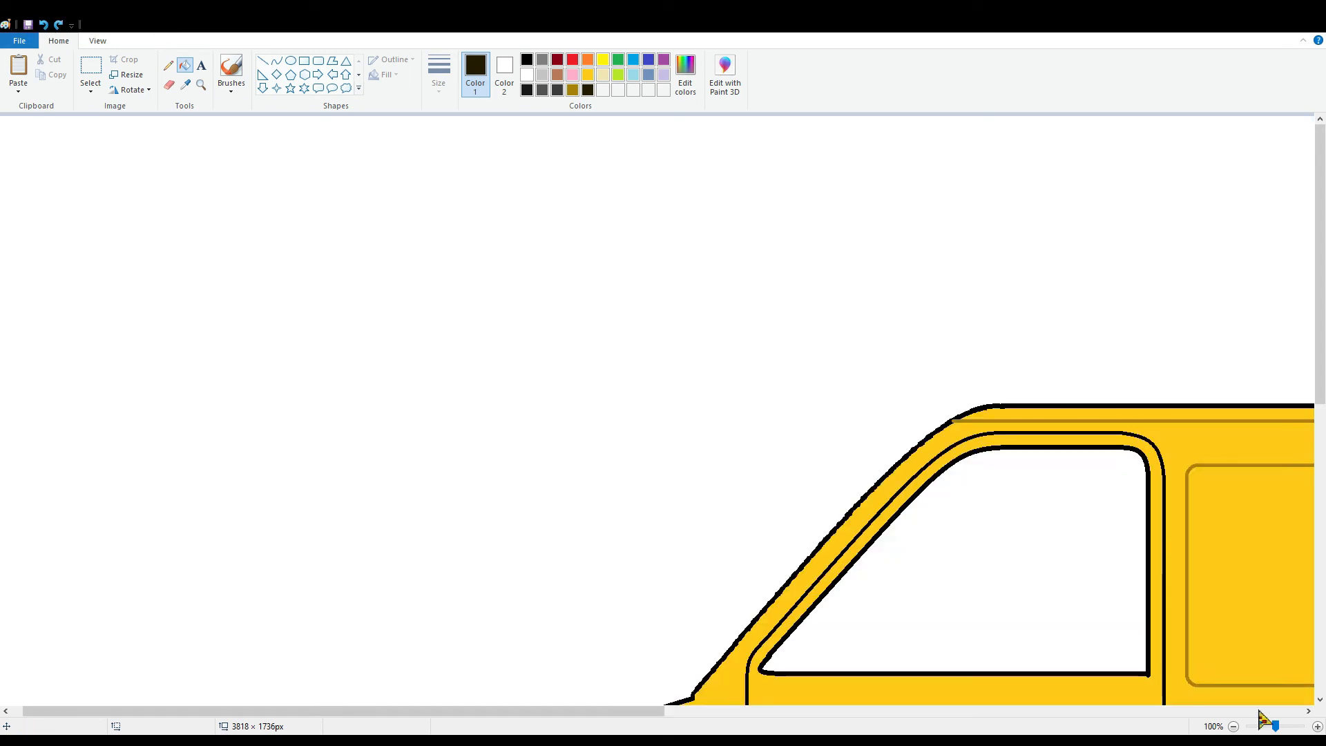
pyautogui.scroll(-5, 898, 525)
pyautogui.click(263, 61)
pyautogui.moveTo(895, 485); pyautogui.dragTo(920, 486)
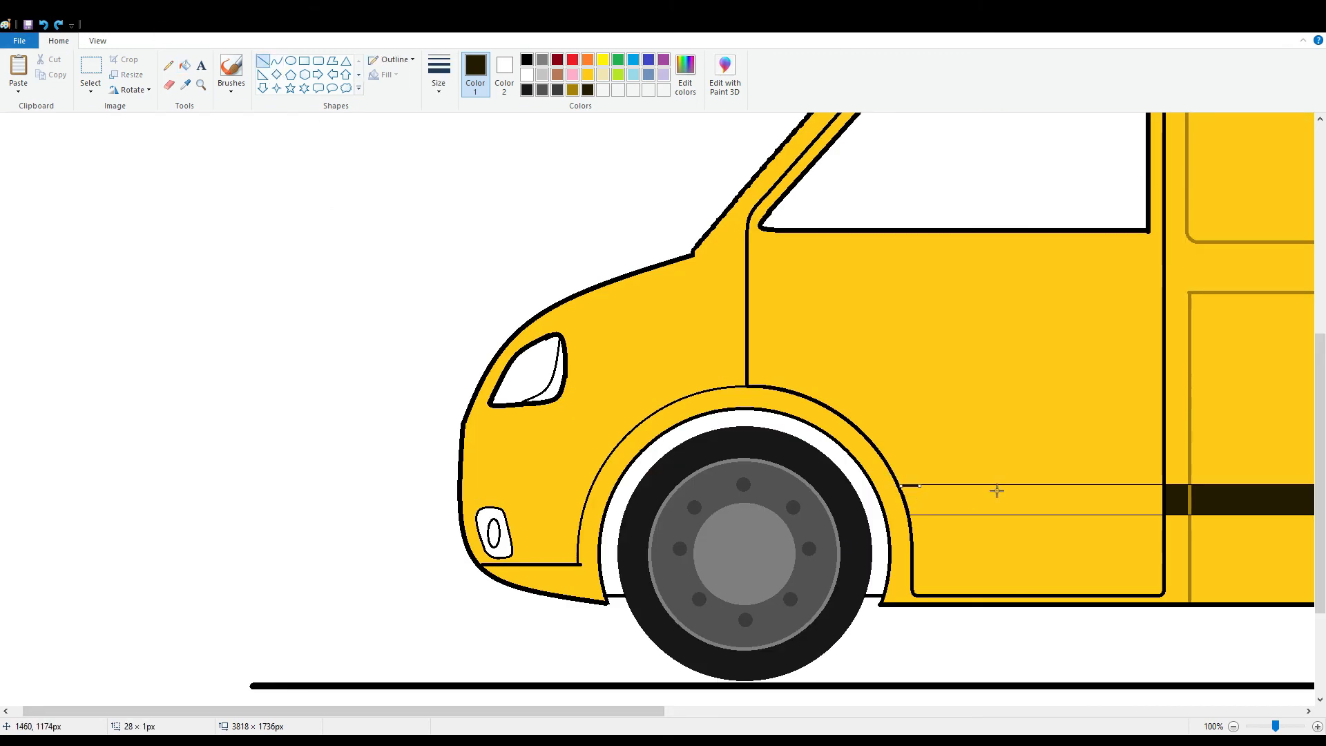
pyautogui.click(184, 65)
pyautogui.click(1002, 500)
# Draw a black horizontal line about 143 px long across the door's rear edge and align it with the stripe's upper edge.
pyautogui.click(588, 59)
pyautogui.click(318, 61)
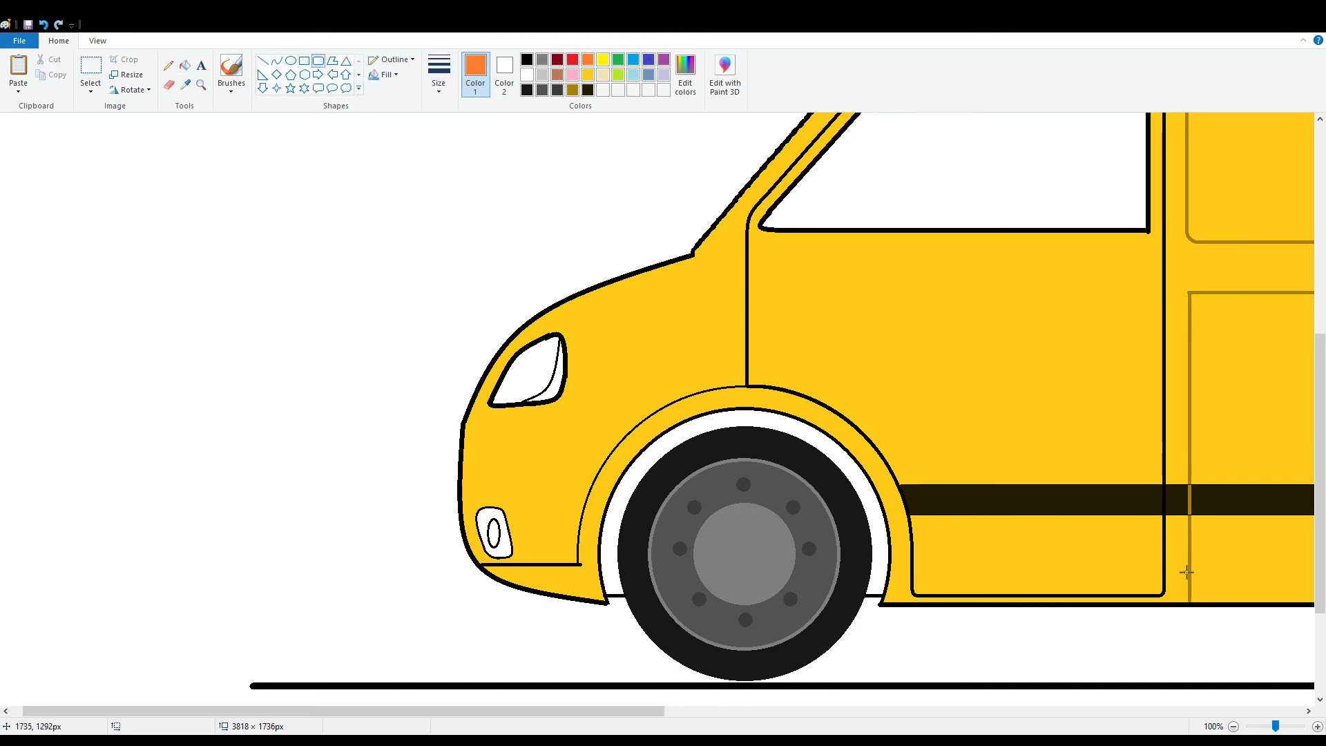
pyautogui.moveTo(649, 711); pyautogui.dragTo(1023, 710)
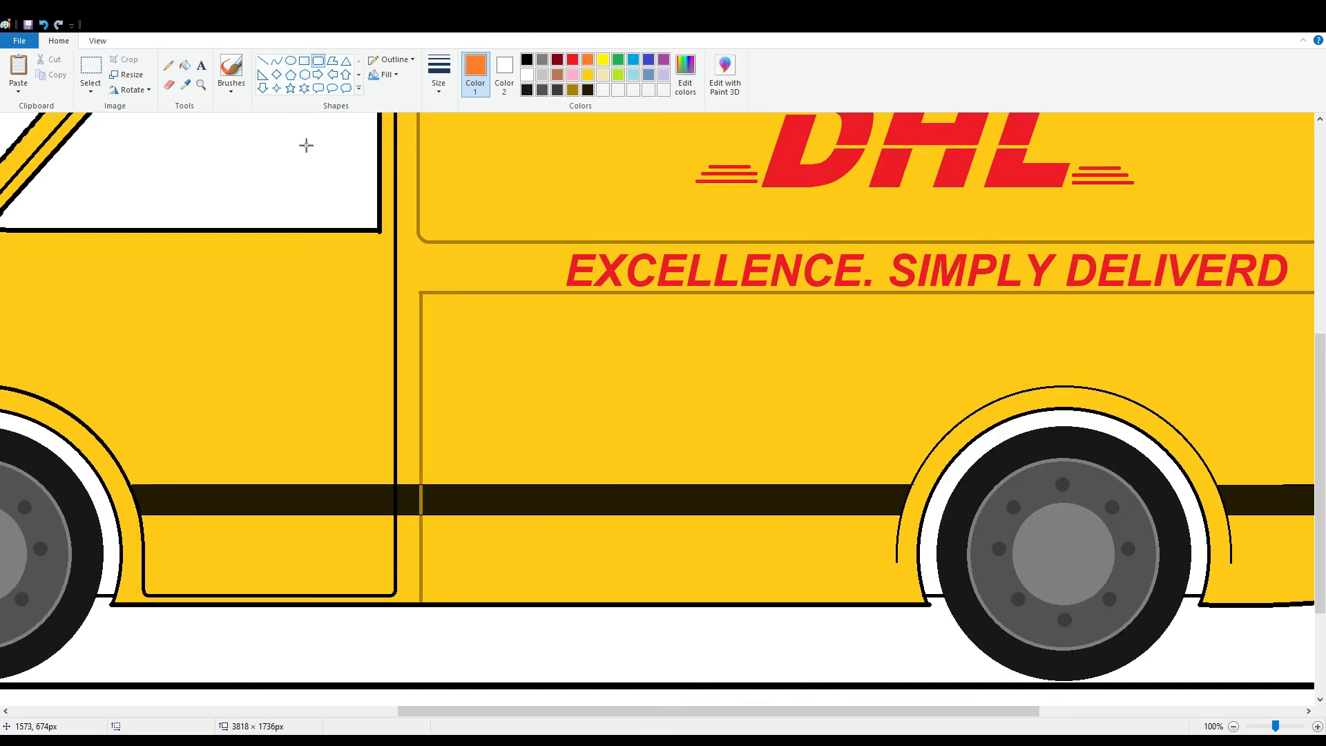
pyautogui.click(263, 61)
pyautogui.click(526, 59)
pyautogui.moveTo(321, 481); pyautogui.dragTo(420, 482)
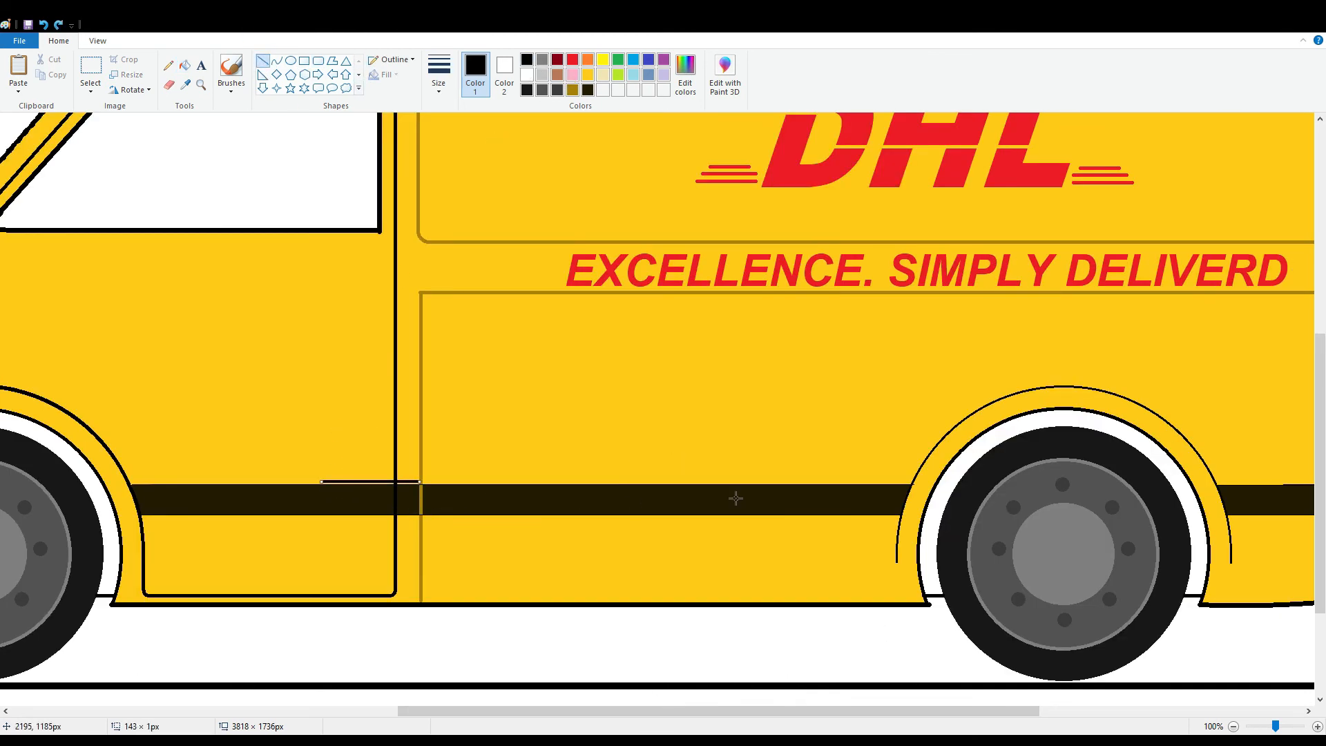
pyautogui.press('Down')
pyautogui.press('Down')
pyautogui.press('Down')
pyautogui.press('Down')
pyautogui.press('Down')
pyautogui.press('Down')
pyautogui.press('Down')
pyautogui.click(491, 444)
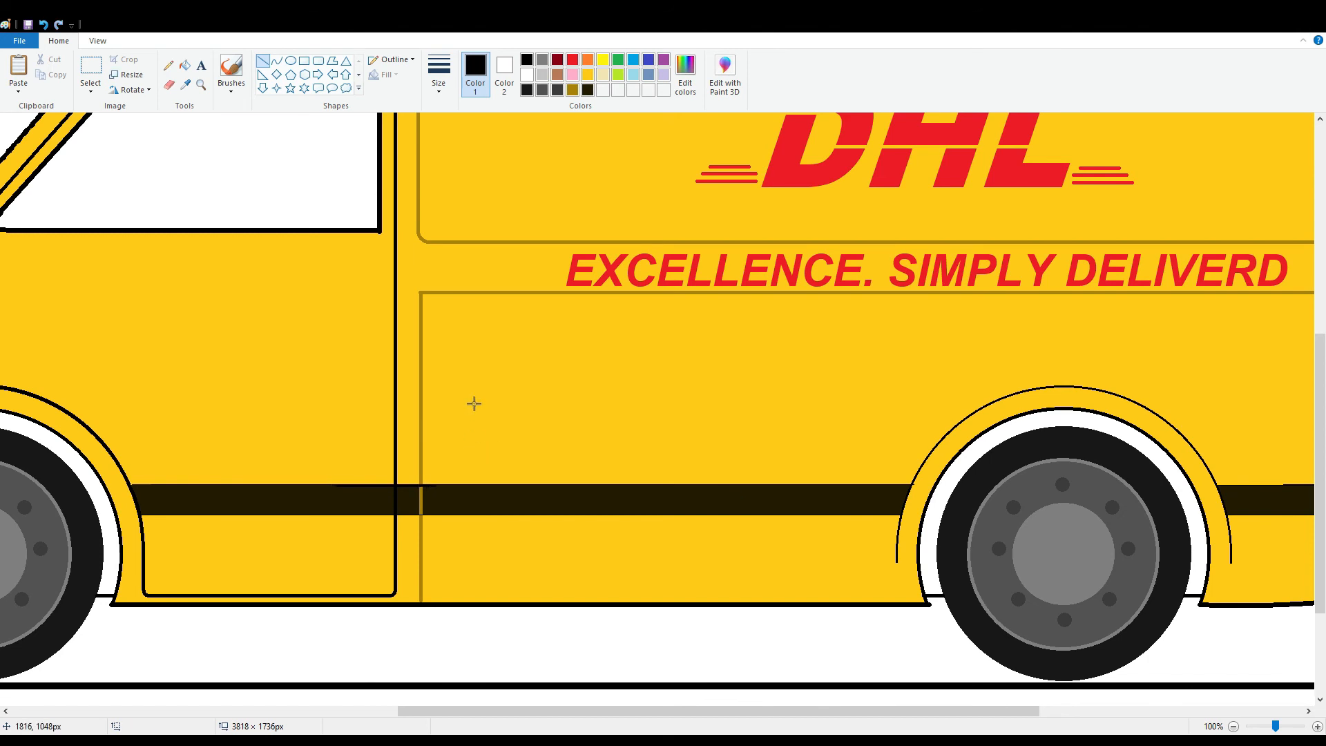
# Cover the stripe's upper edge behind the door with a dark-brown line about 128 px long and fill the leftover gold line piece inside the stripe.
pyautogui.click(587, 91)
pyautogui.moveTo(365, 484); pyautogui.dragTo(452, 484)
pyautogui.press('Down')
pyautogui.press('Down')
pyautogui.press('Down')
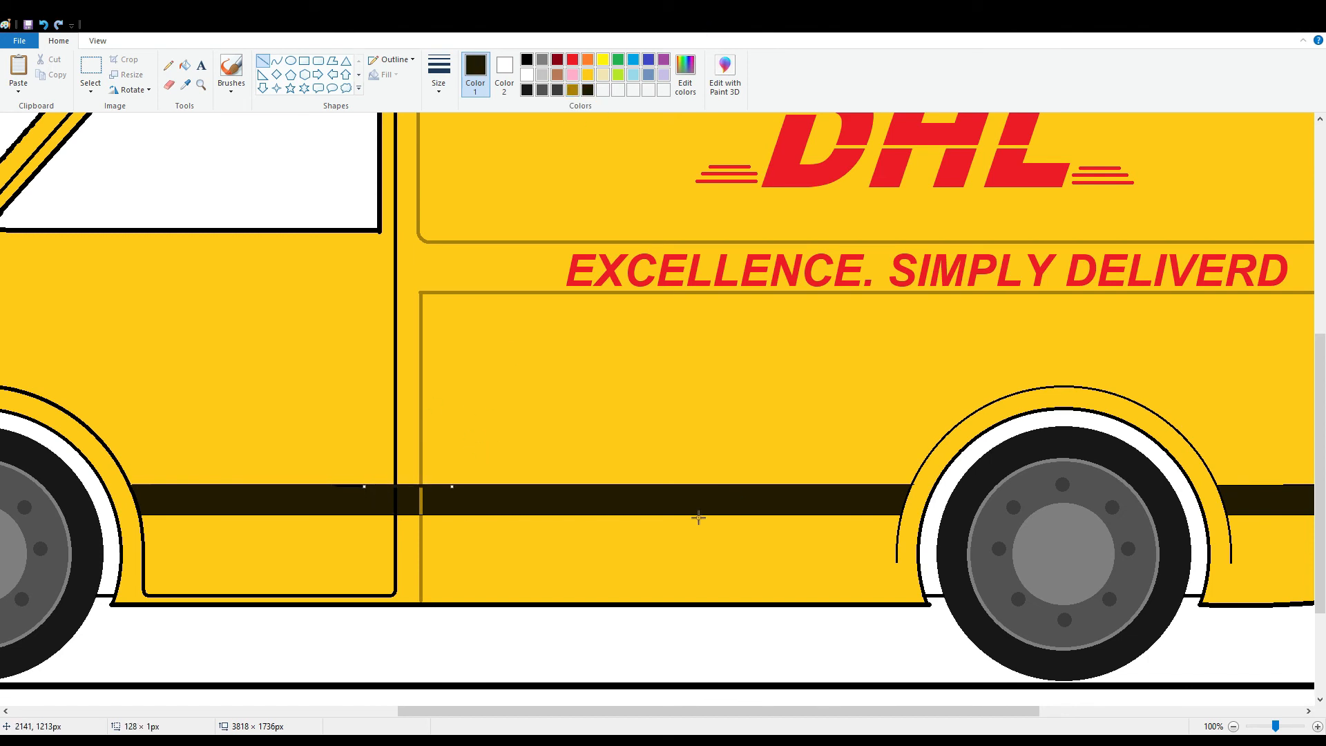
pyautogui.press('Up')
pyautogui.press('Up')
pyautogui.press('Up')
pyautogui.click(698, 518)
pyautogui.click(184, 65)
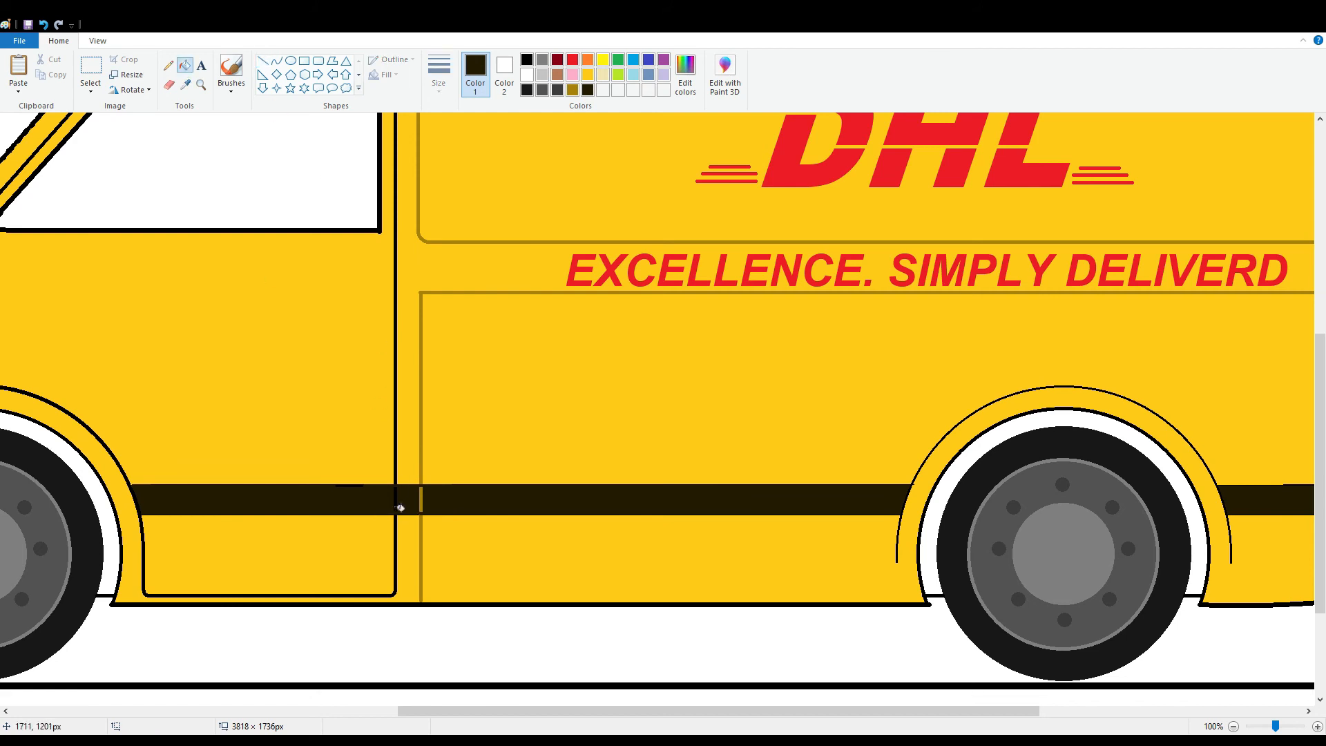
pyautogui.click(423, 507)
# Draw a small orange rounded rectangle on the stripe just behind the door and fill it with orange.
pyautogui.click(588, 59)
pyautogui.click(318, 60)
pyautogui.moveTo(398, 492); pyautogui.dragTo(430, 508)
pyautogui.click(536, 507)
pyautogui.click(184, 65)
pyautogui.click(408, 499)
# Copy the orange marker behind the door and place the duplicate on the dark stripe just ahead of the rear wheel arch.
pyautogui.click(91, 67)
pyautogui.scroll(2, 222, 311)
pyautogui.scroll(-4, 222, 311)
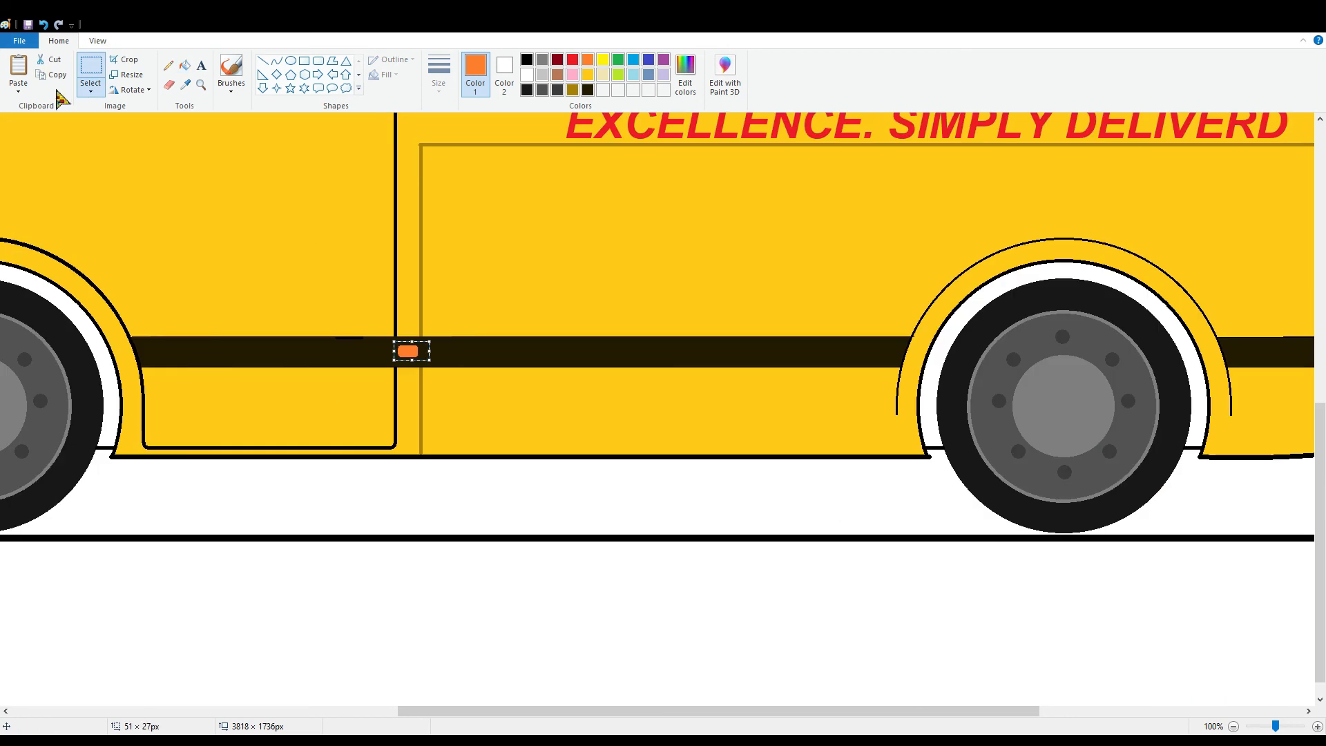
pyautogui.click(18, 69)
pyautogui.moveTo(21, 125); pyautogui.dragTo(654, 351)
pyautogui.press('Right')
pyautogui.press('Right')
pyautogui.press('Right')
pyautogui.press('Right')
pyautogui.press('Right')
pyautogui.press('Right')
pyautogui.press('Right')
pyautogui.press('Right')
pyautogui.press('Right')
pyautogui.press('Right')
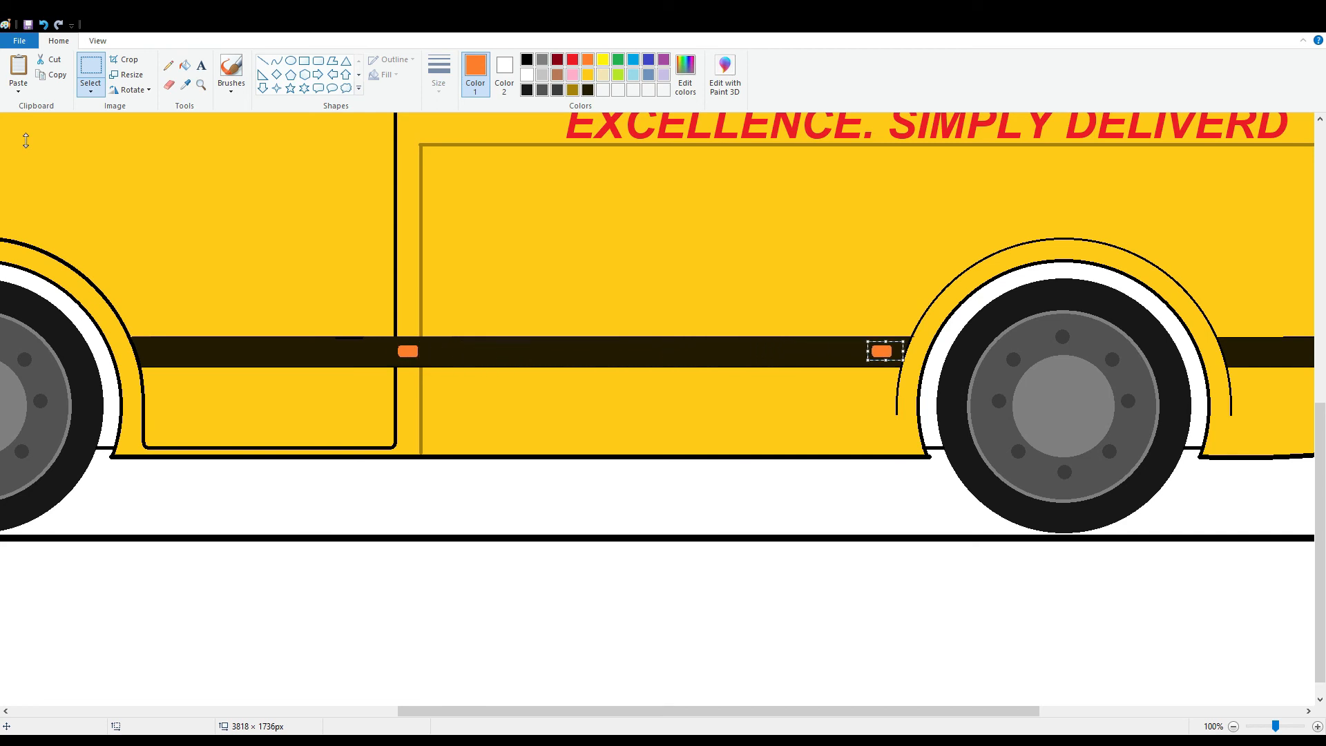
pyautogui.press('Left')
pyautogui.press('Left')
pyautogui.press('Left')
pyautogui.click(774, 499)
# Paste another orange marker and align it on the dark stripe between the rear wheel arch and the van's rear edge.
pyautogui.moveTo(670, 712); pyautogui.dragTo(936, 713)
pyautogui.hotkey('ctrl', 'v')
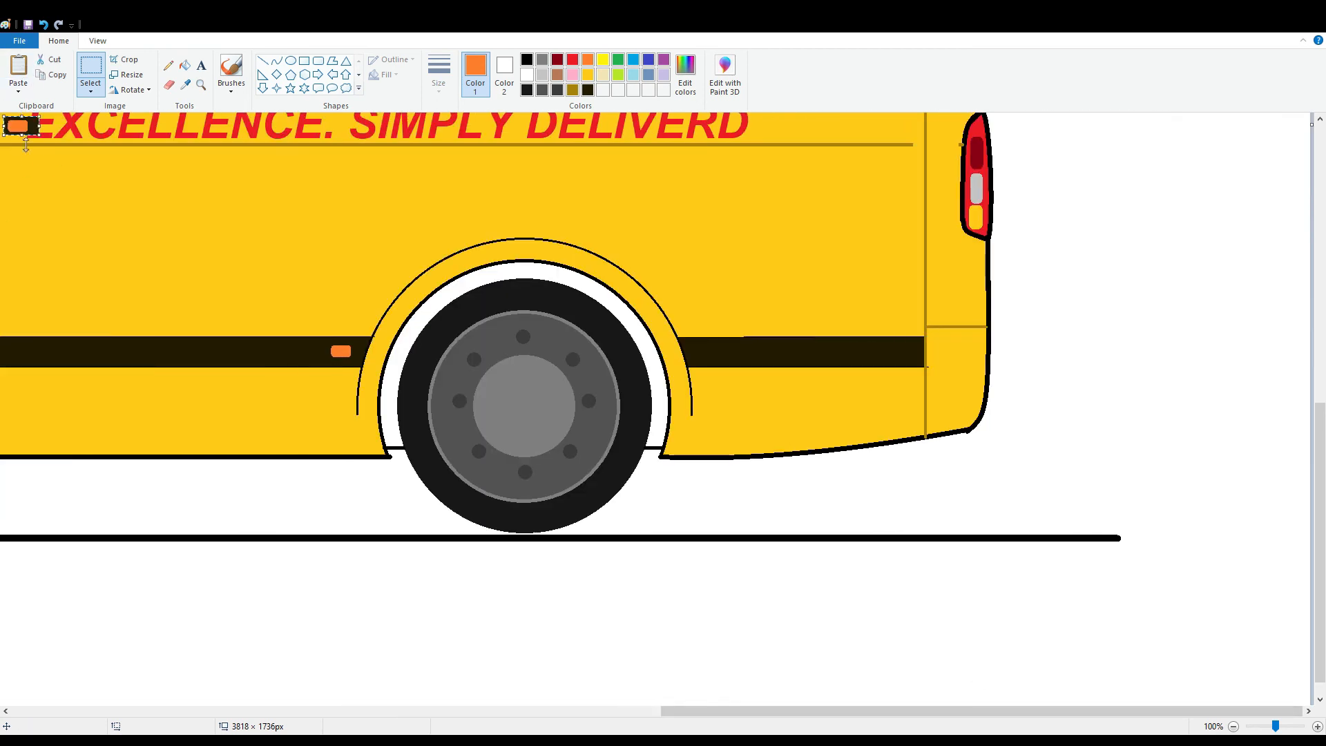
pyautogui.moveTo(21, 125)
pyautogui.mouseDown()
pyautogui.moveTo(211, 258)
pyautogui.moveTo(717, 361)
pyautogui.mouseUp()
pyautogui.press('Right')
pyautogui.press('Right')
pyautogui.press('Right')
pyautogui.press('Right')
pyautogui.press('Right')
pyautogui.press('Right')
pyautogui.press('Right')
pyautogui.press('Right')
pyautogui.press('Right')
pyautogui.press('Right')
pyautogui.press('Down')
pyautogui.press('Down')
pyautogui.press('Down')
pyautogui.press('Down')
pyautogui.press('Down')
pyautogui.press('Up')
pyautogui.press('Up')
pyautogui.press('Up')
pyautogui.press('Up')
pyautogui.press('Up')
pyautogui.press('Up')
pyautogui.press('Up')
pyautogui.press('Up')
pyautogui.press('Up')
pyautogui.press('Up')
pyautogui.click(731, 403)
pyautogui.click(263, 61)
pyautogui.click(588, 89)
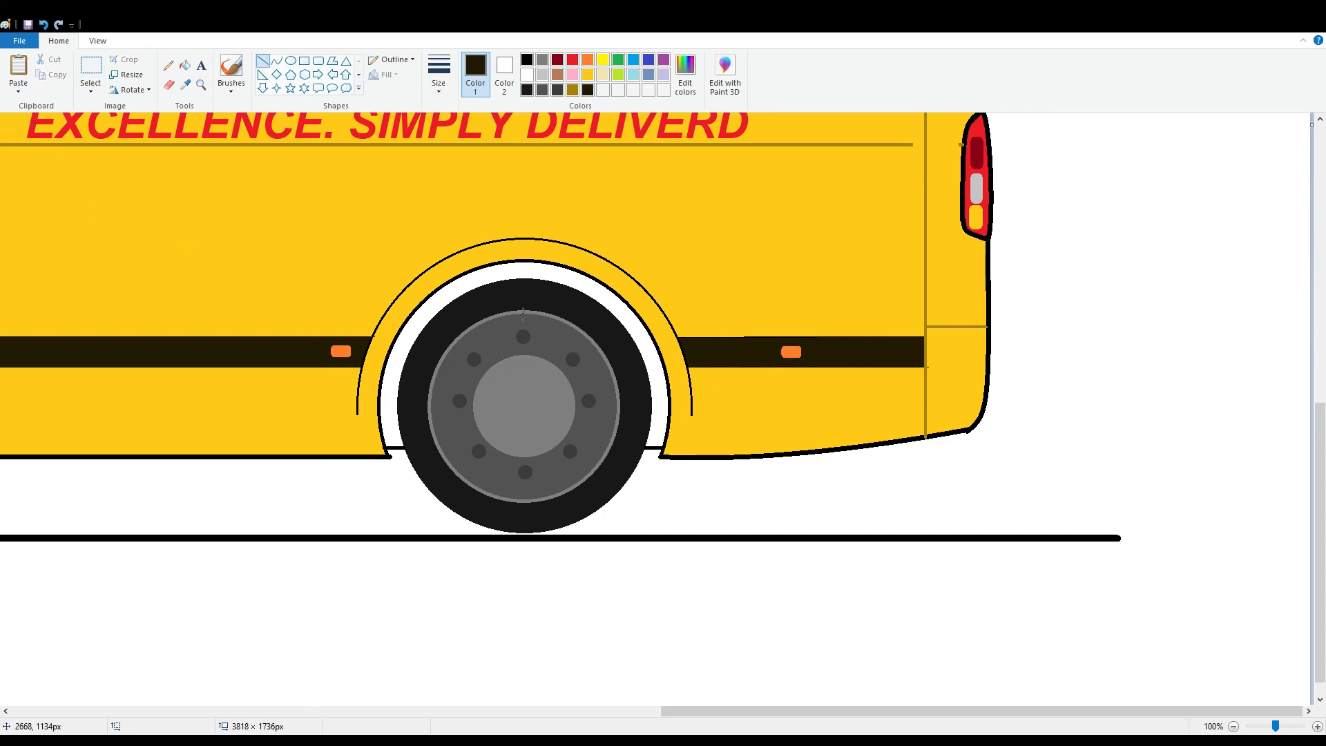
# Cut the misspelled word DELIVERD out of the slogan and fill the blank area with the van's gold color.
pyautogui.scroll(4, 1001, 448)
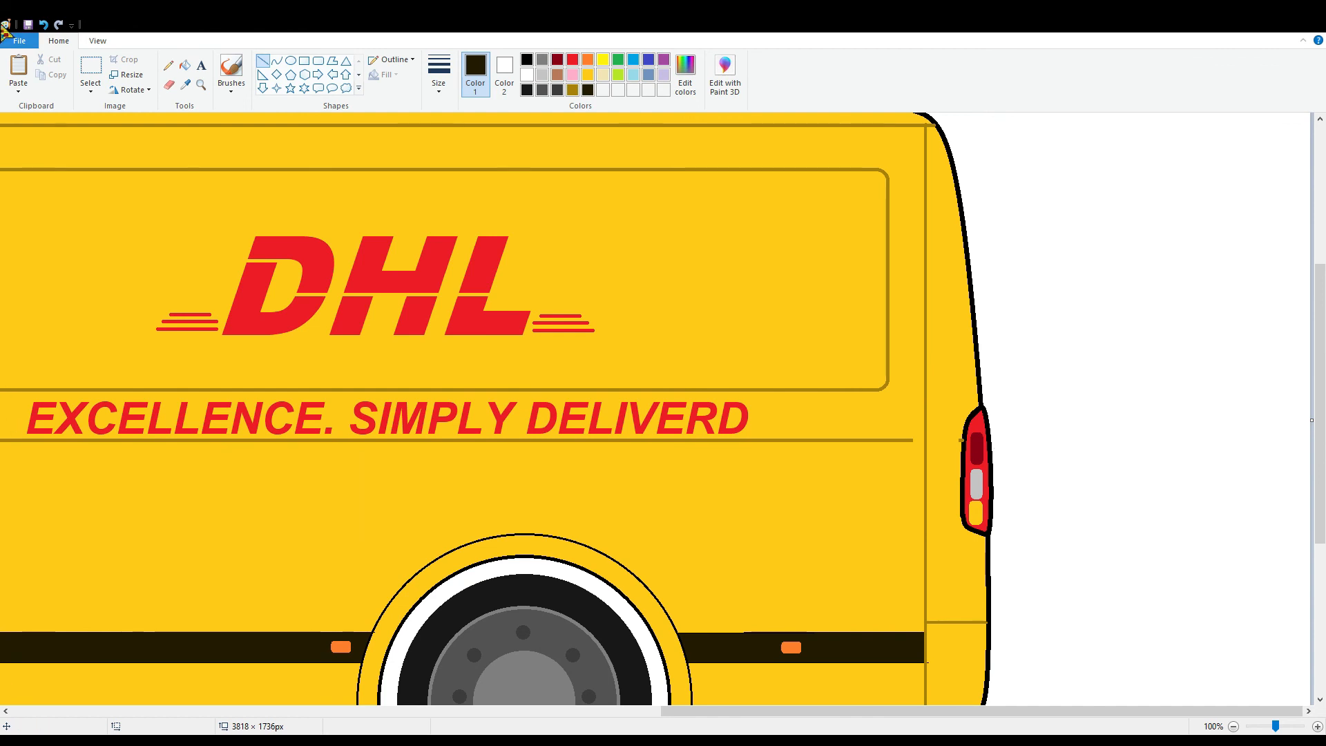
pyautogui.click(91, 68)
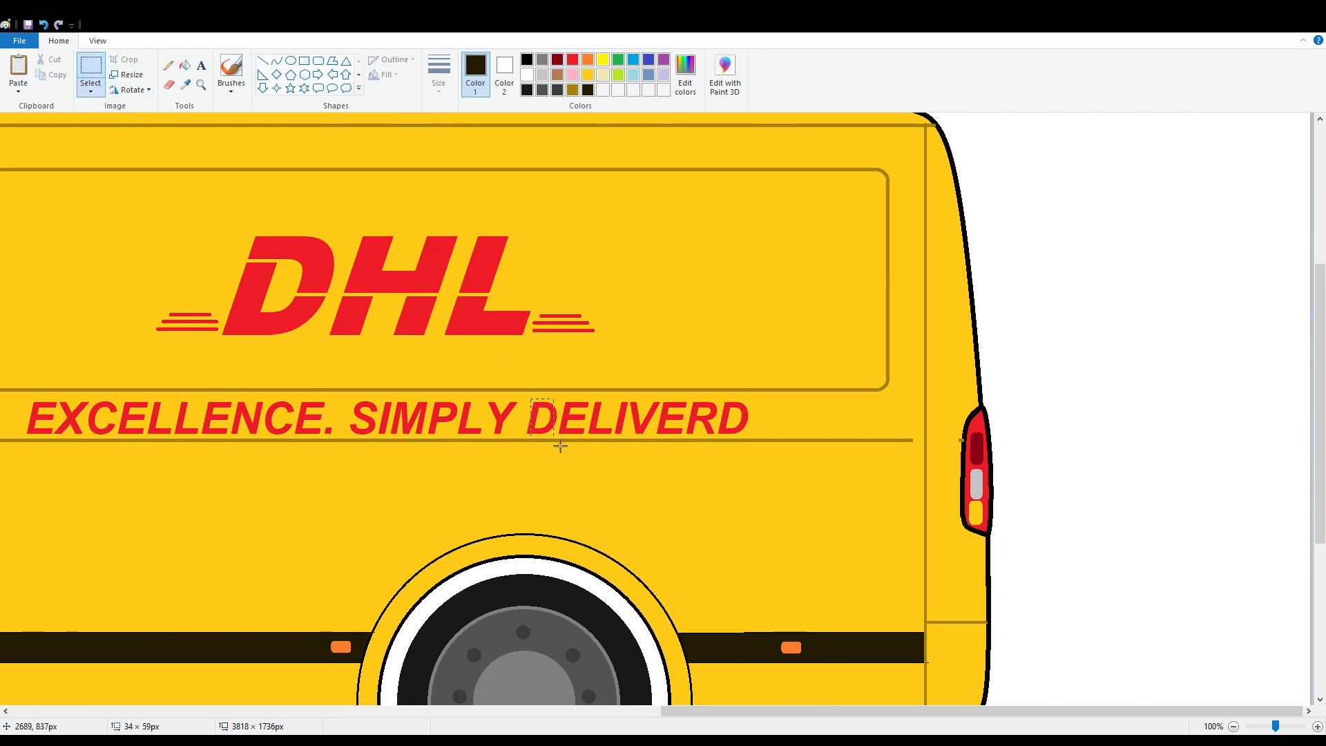
pyautogui.moveTo(771, 435); pyautogui.dragTo(523, 399)
pyautogui.click(61, 61)
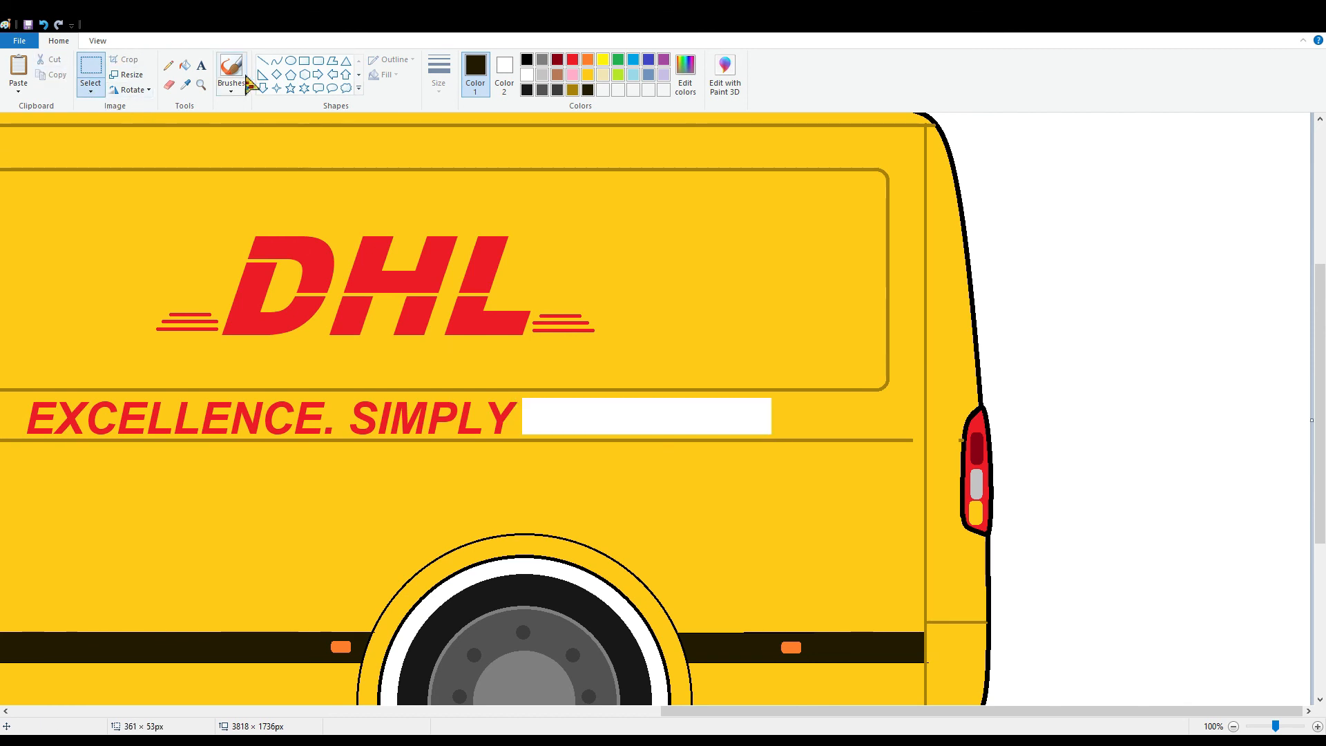
pyautogui.click(184, 66)
pyautogui.click(588, 75)
pyautogui.click(608, 417)
# Add the red bold italic text DEIVERED in Arial 48 and position it after SIMPLY in the slogan.
pyautogui.click(201, 65)
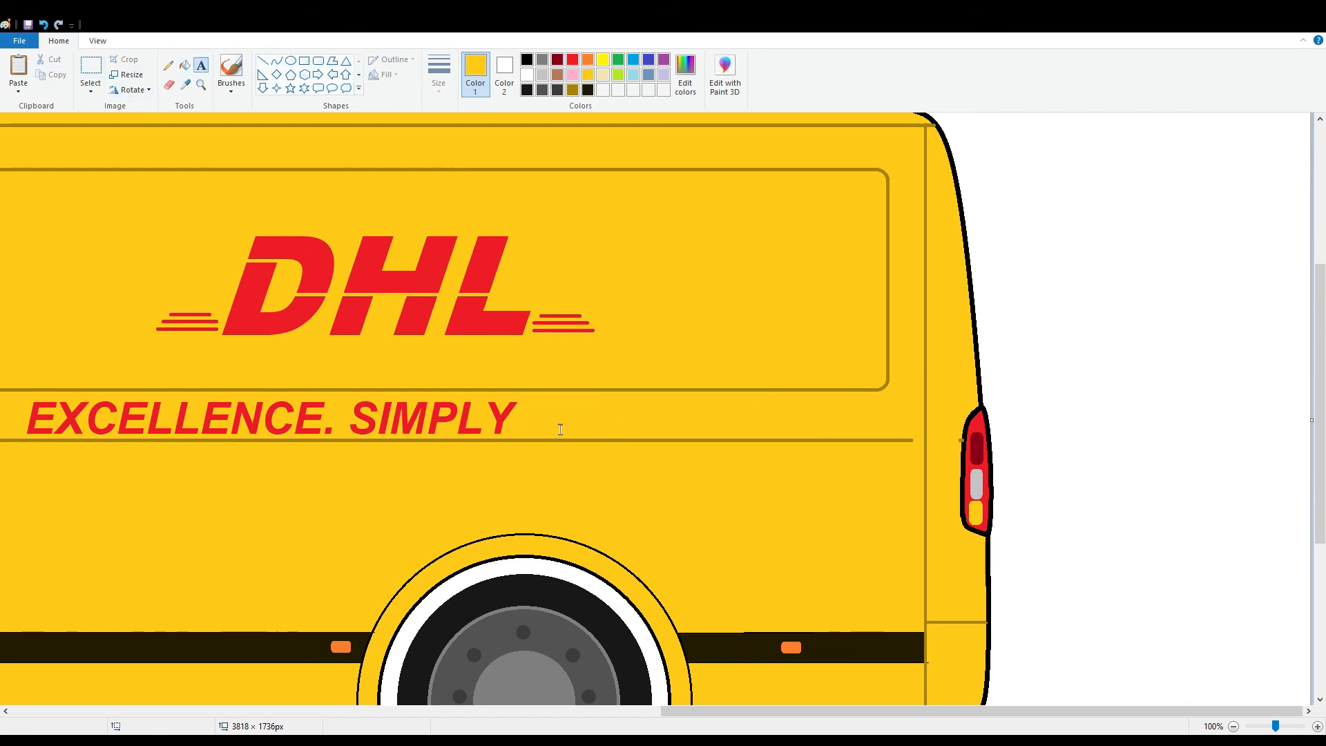
pyautogui.click(559, 423)
pyautogui.click(360, 60)
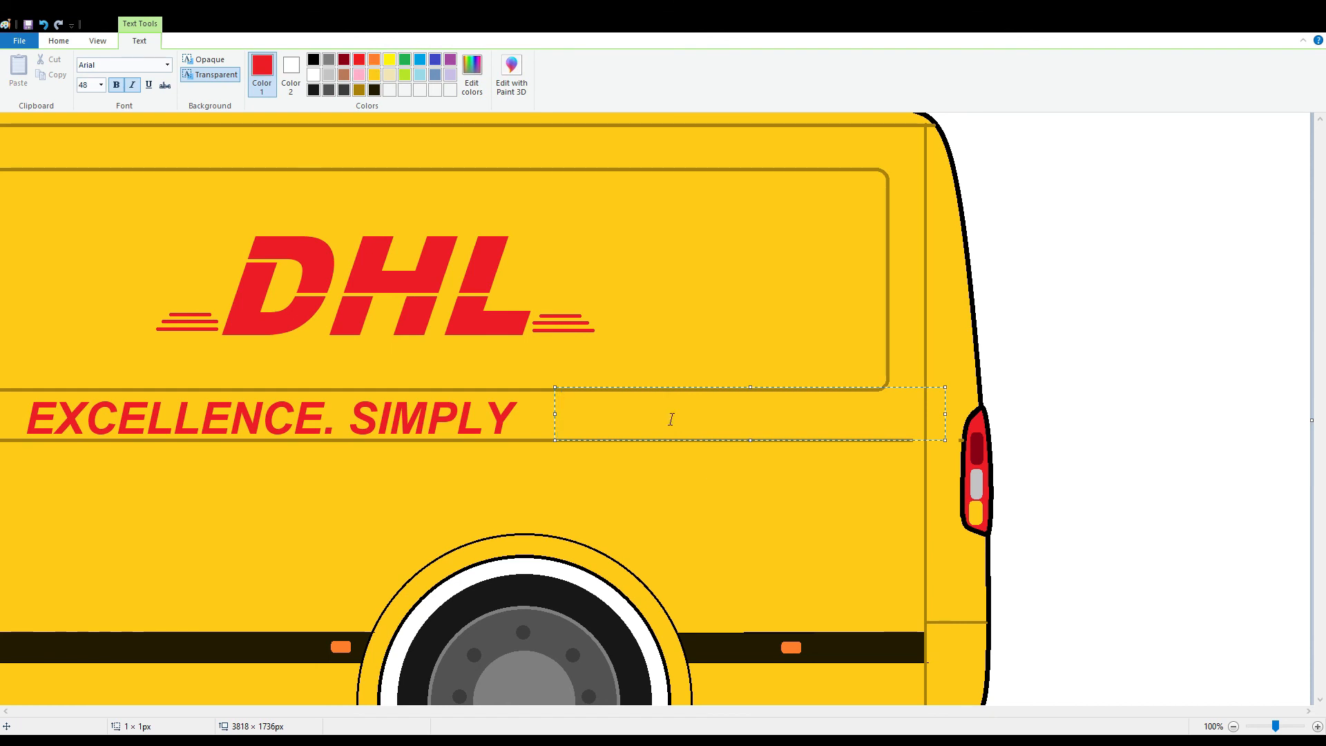
pyautogui.write('DE')
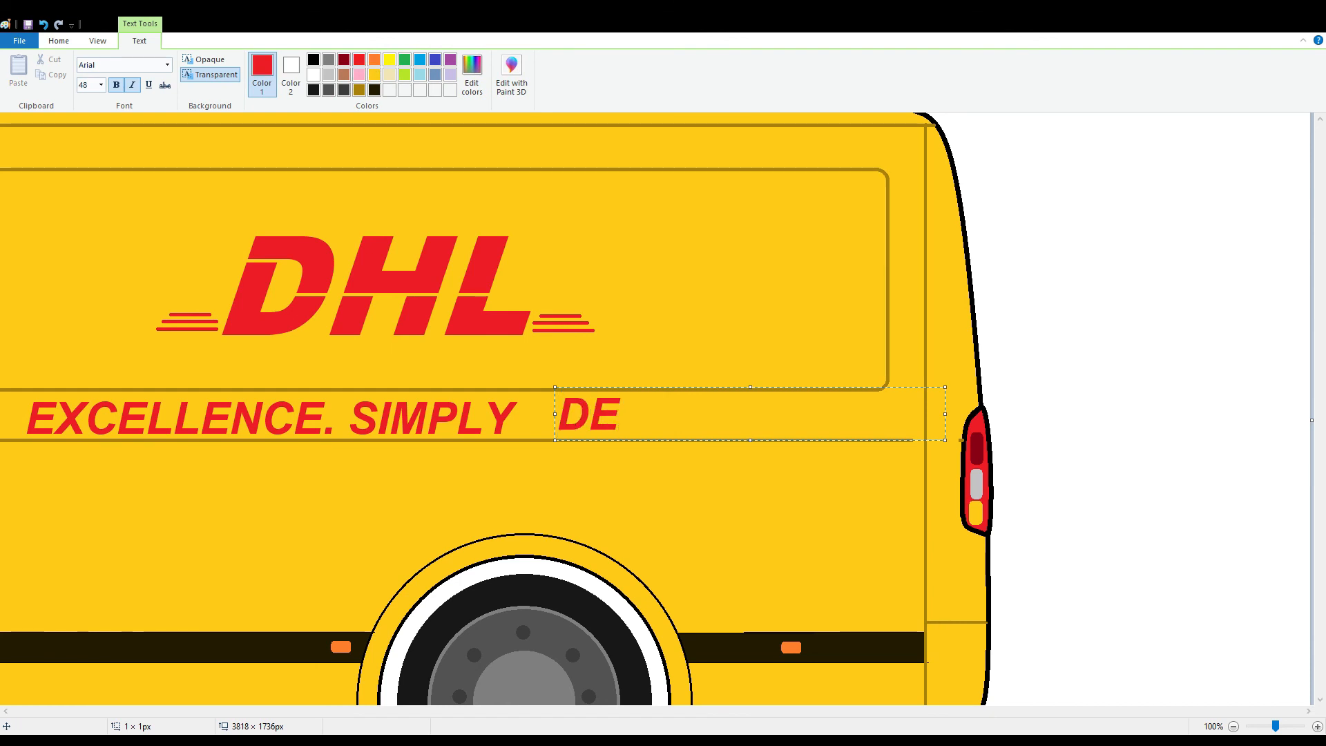
pyautogui.write('IVERED')
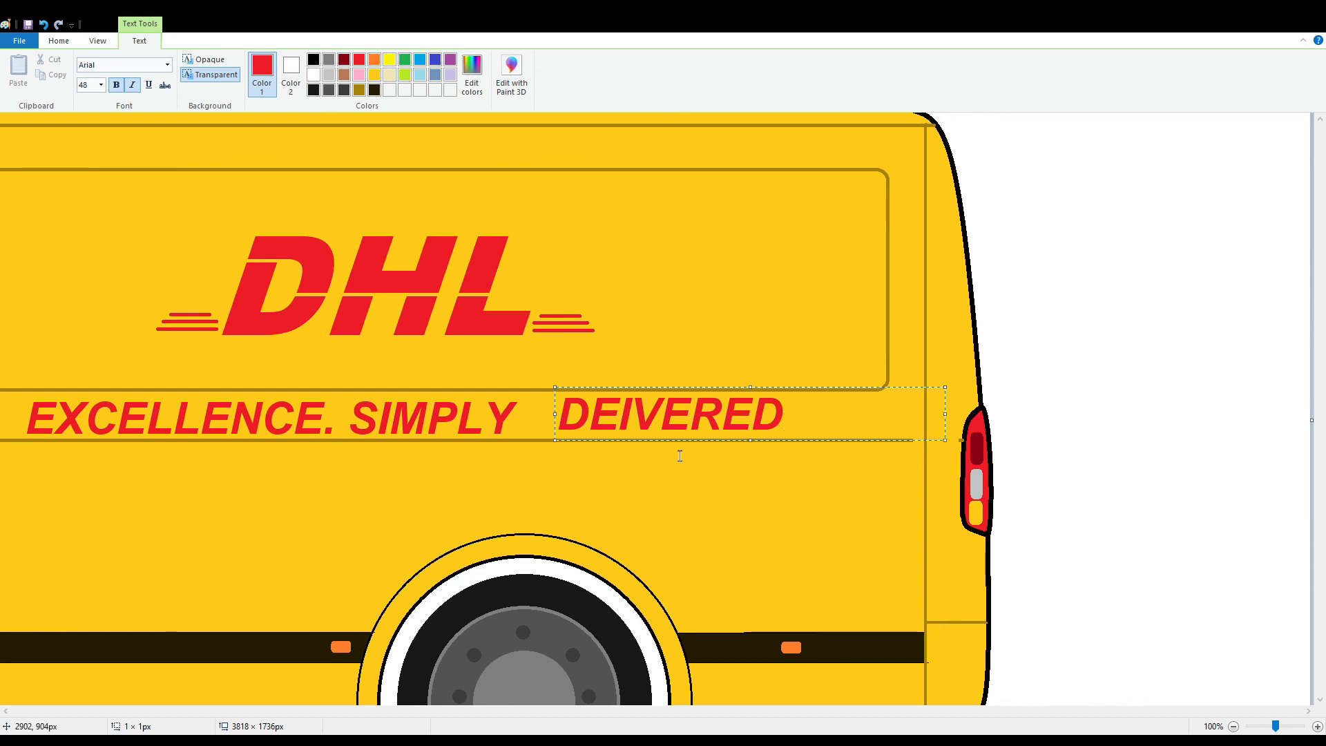
pyautogui.moveTo(687, 445)
pyautogui.mouseDown()
pyautogui.moveTo(655, 457)
pyautogui.moveTo(661, 447)
pyautogui.mouseUp()
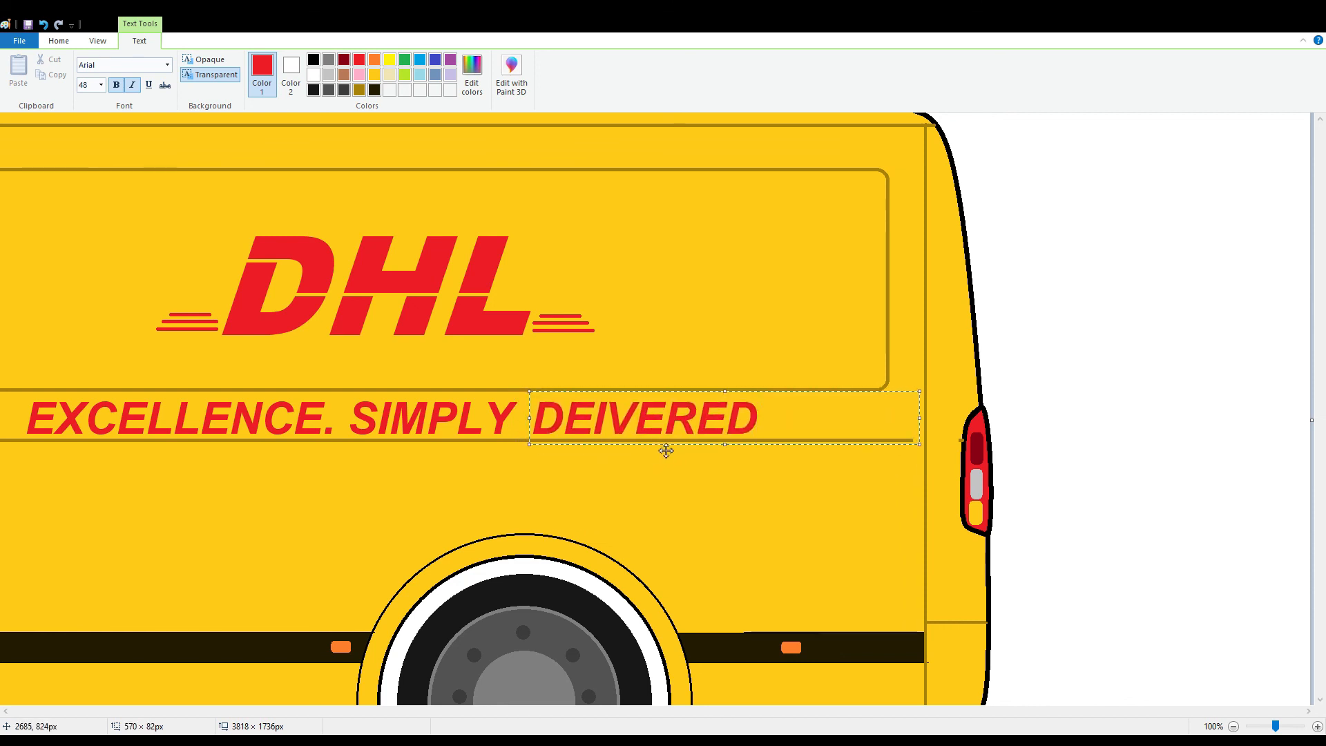
pyautogui.click(663, 486)
# Draw a dark-brown horizontal line about 138 px long over the stripe's upper edge behind the rear wheel arch.
pyautogui.click(262, 61)
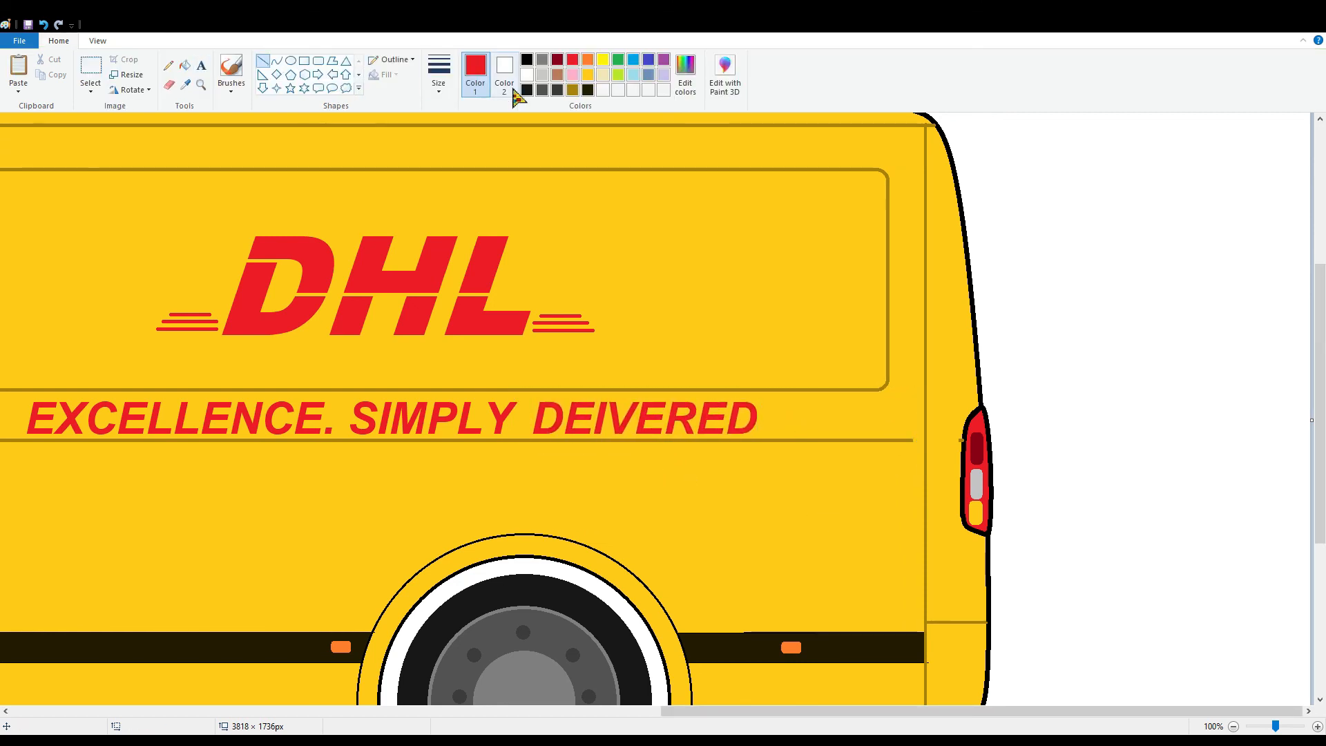
pyautogui.click(587, 89)
pyautogui.moveTo(773, 637); pyautogui.dragTo(680, 637)
pyautogui.press('Up')
pyautogui.press('Up')
pyautogui.press('Up')
pyautogui.press('Up')
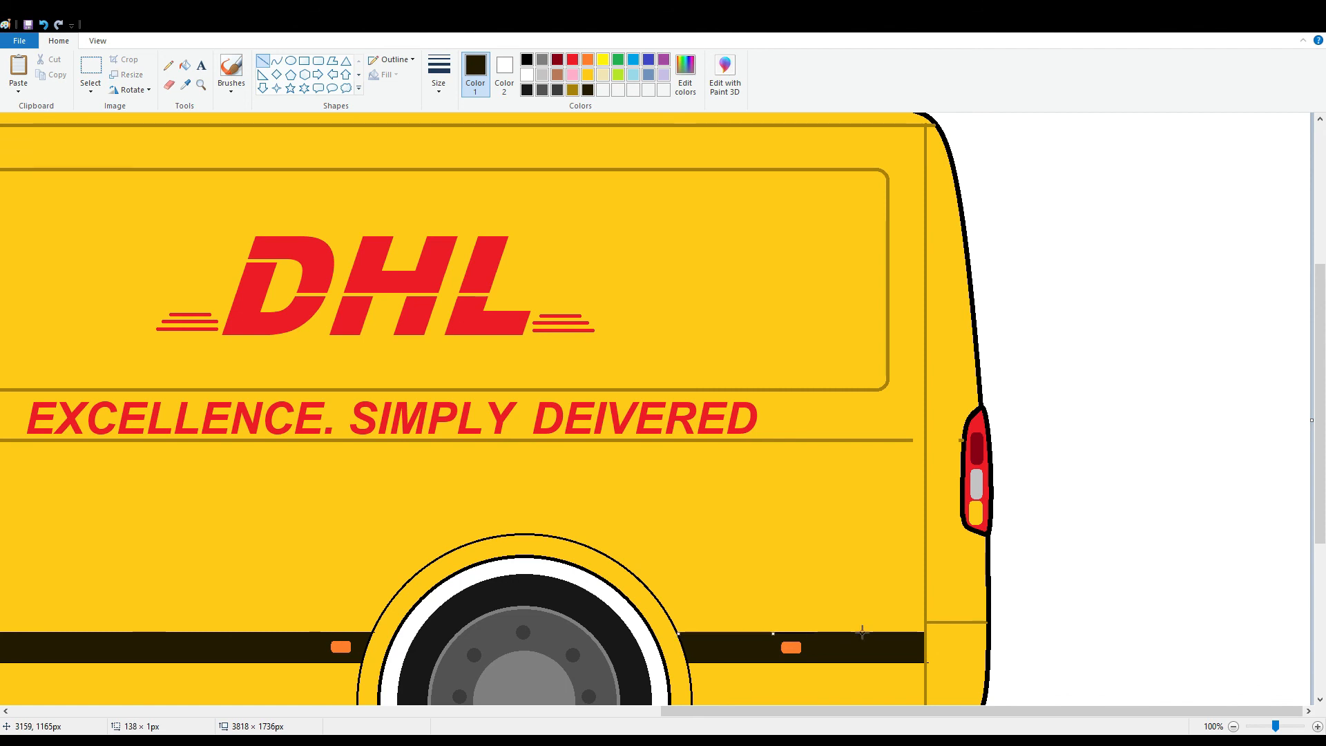
# Delete the word DEIVERED from the slogan and fill the cleared area with gold.
pyautogui.click(1234, 726)
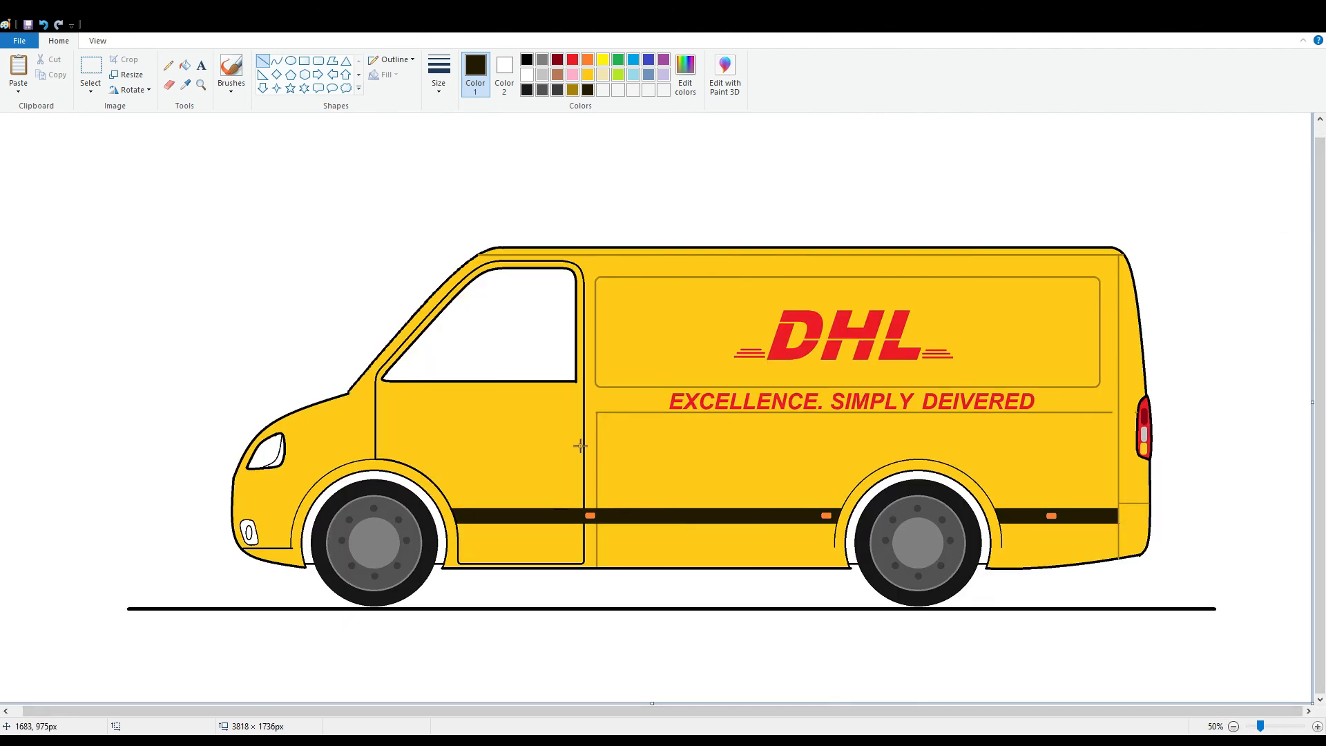
pyautogui.click(91, 68)
pyautogui.moveTo(919, 392); pyautogui.dragTo(1047, 411)
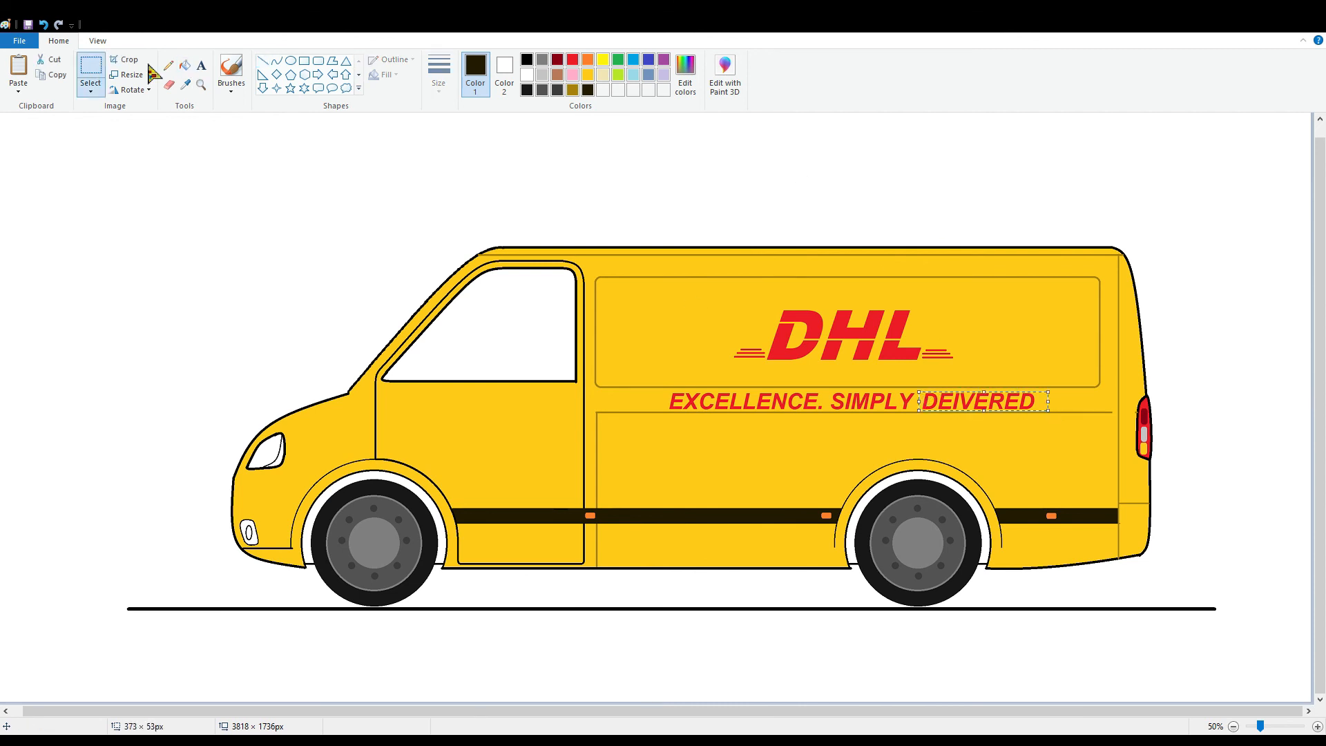
pyautogui.press('Delete')
pyautogui.click(184, 65)
pyautogui.click(588, 74)
pyautogui.click(981, 401)
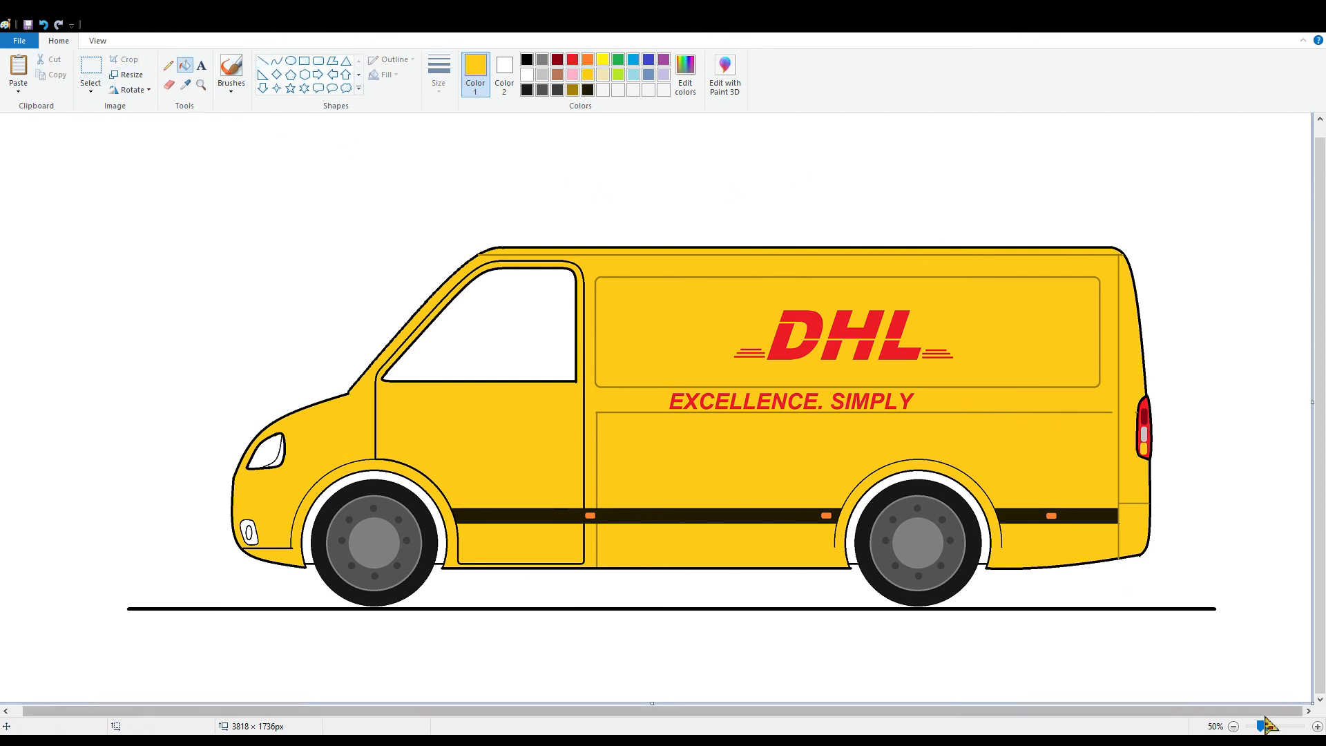
# Add the red bold italic text DELIVERED in Arial 48 and position it after SIMPLY to complete the slogan.
pyautogui.keyDown('ctrl'); pyautogui.scroll(1, 980, 401); pyautogui.keyUp('ctrl')
pyautogui.scroll(-4, 760, 415)
pyautogui.click(201, 66)
pyautogui.moveTo(895, 363); pyautogui.dragTo(1284, 415)
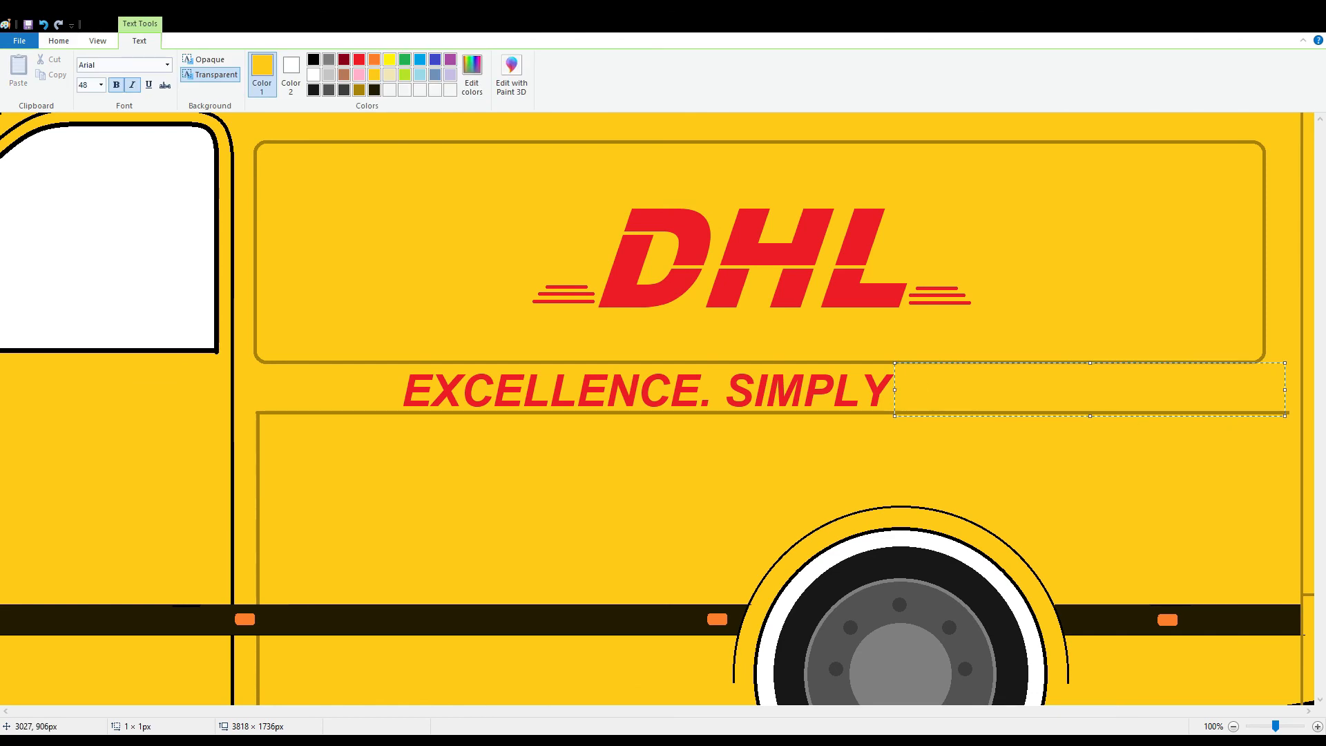
pyautogui.click(360, 60)
pyautogui.write('DELI')
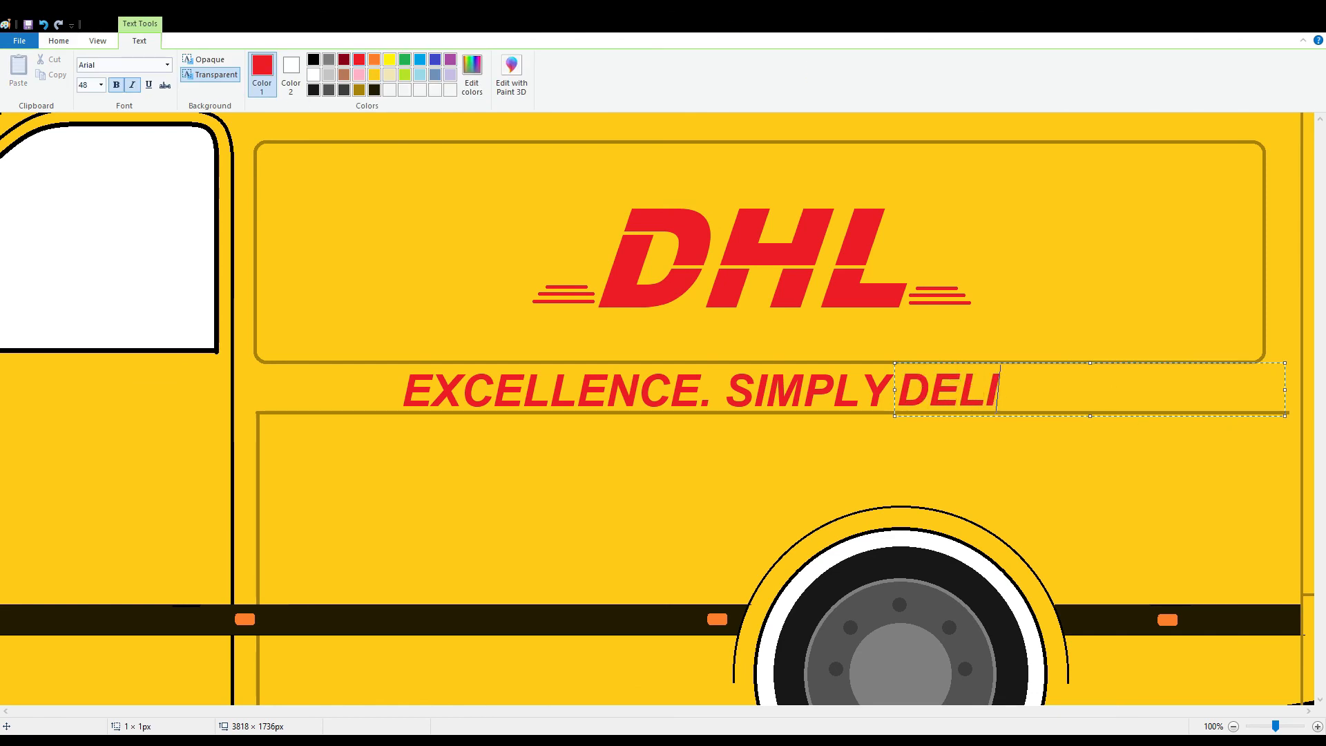
pyautogui.write('VERED')
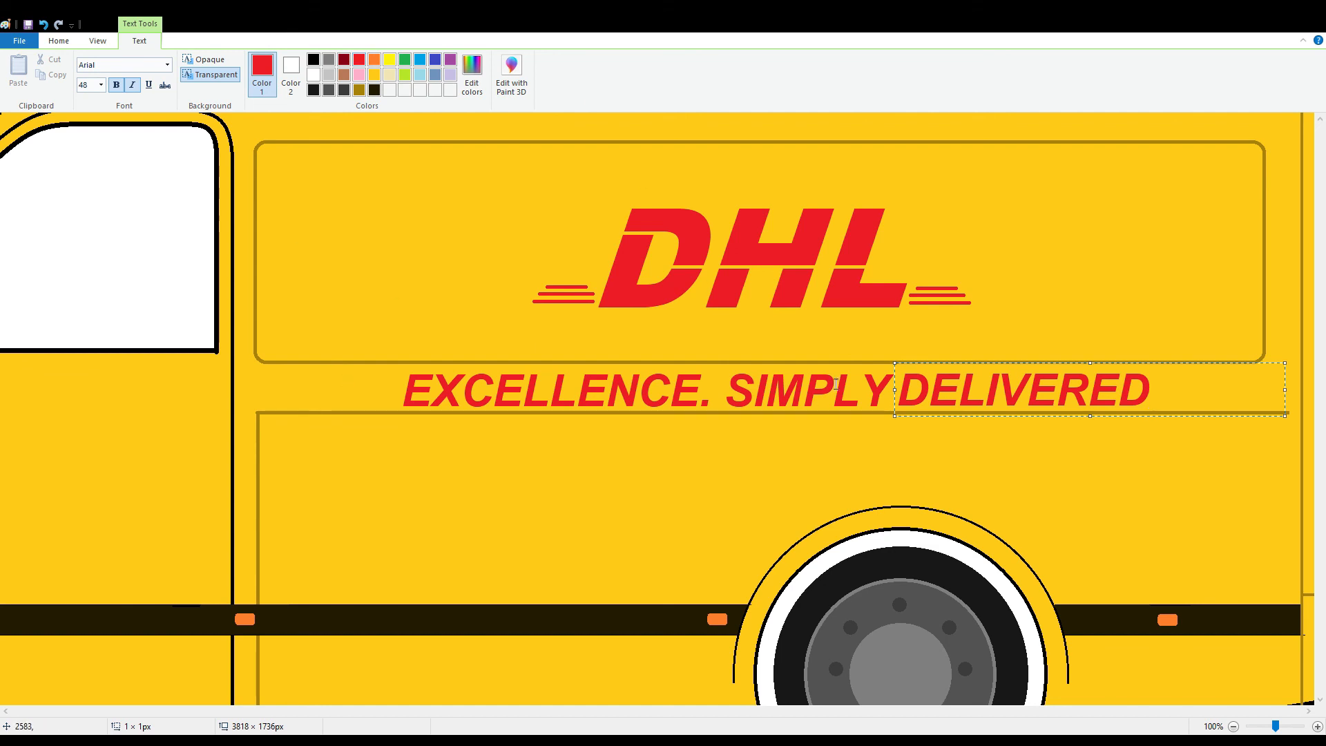
pyautogui.moveTo(1035, 425); pyautogui.dragTo(1044, 425)
pyautogui.click(1107, 532)
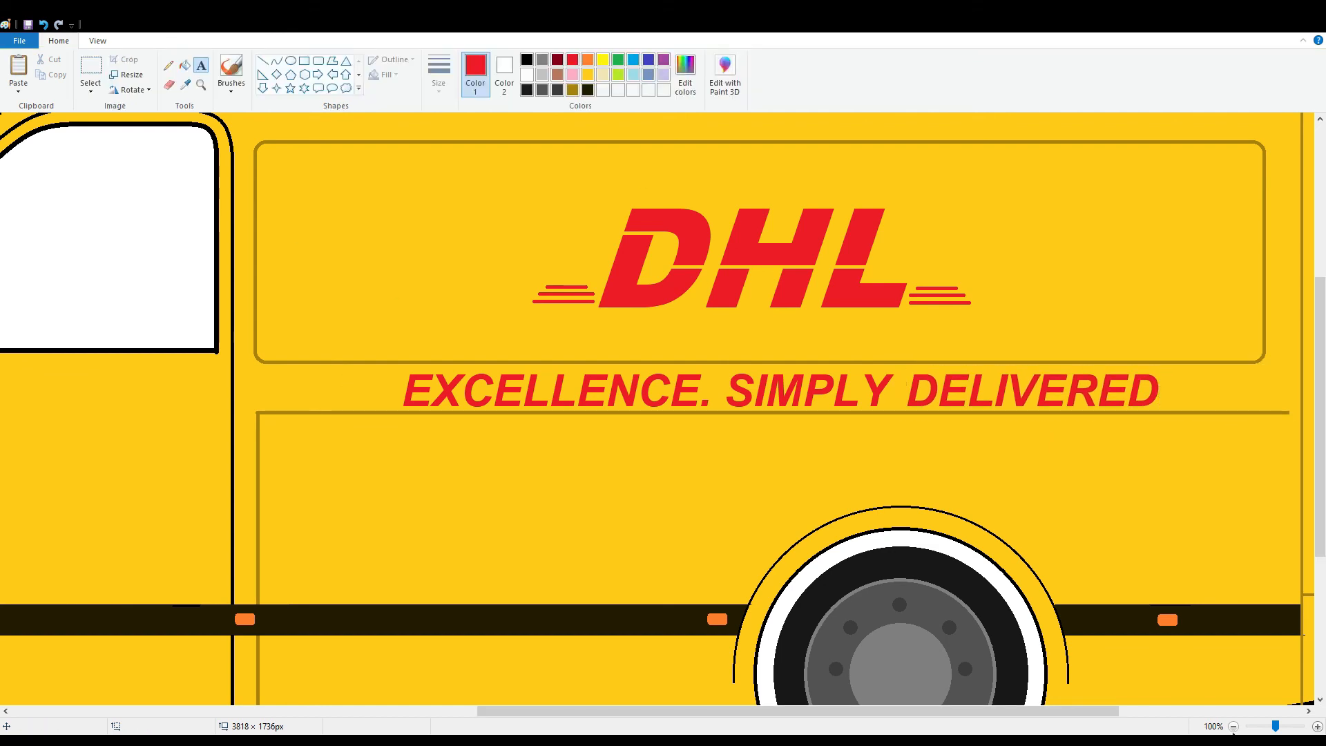
# Fill the white gaps around the front and rear wheels inside the arches with dark olive.
pyautogui.click(1234, 729)
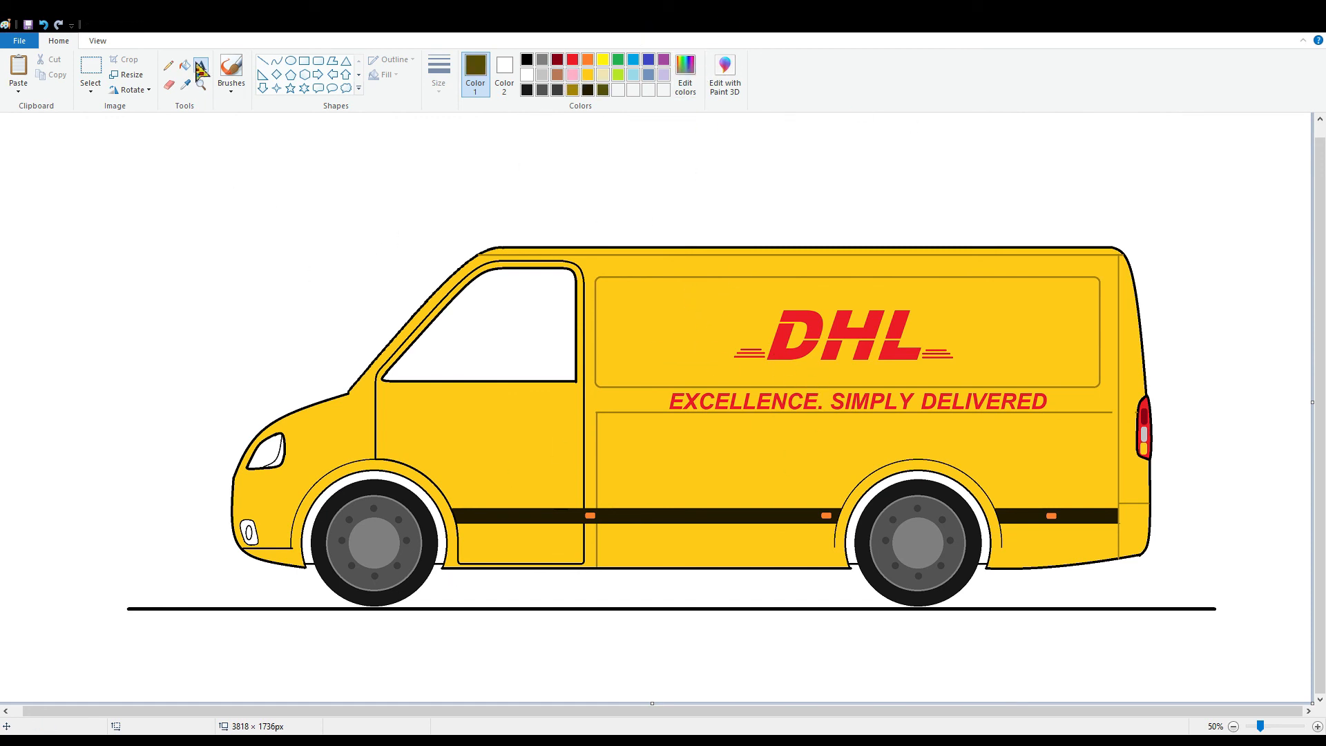
pyautogui.click(309, 524)
pyautogui.click(857, 523)
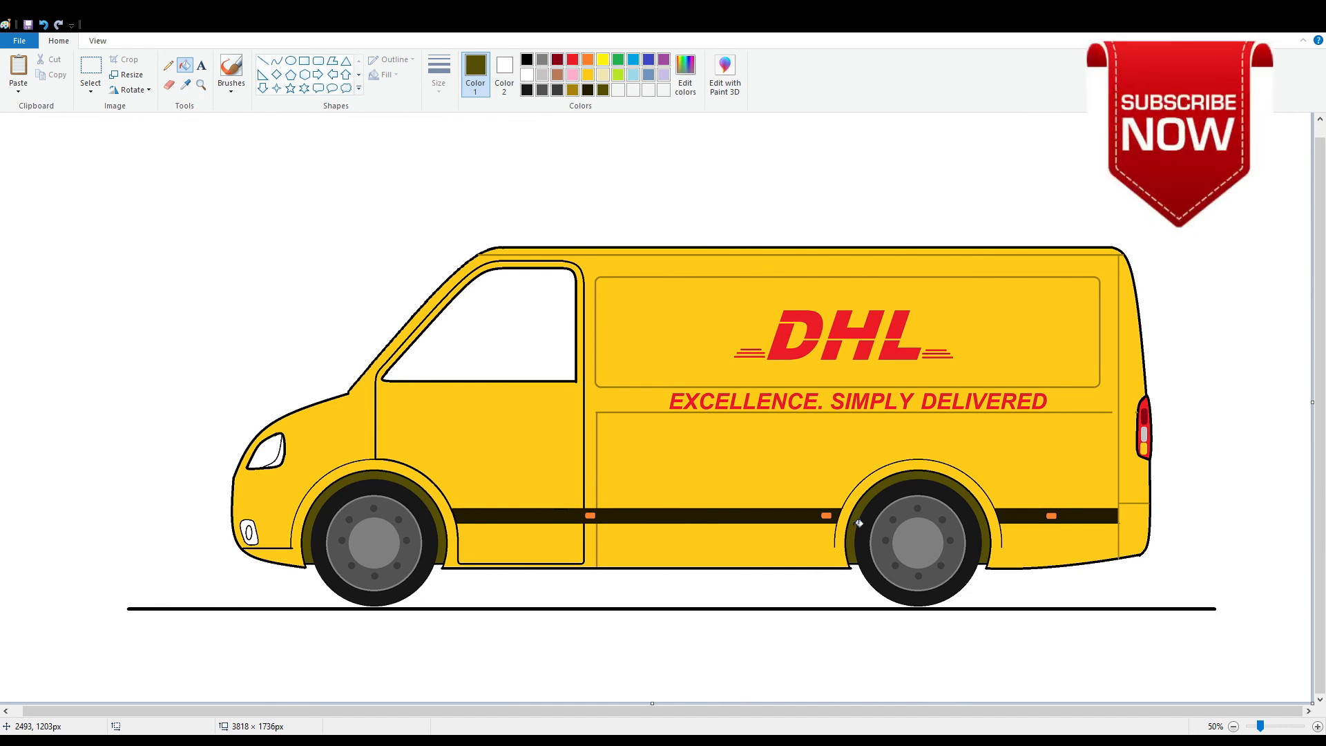
# Mix a darker shade of the dark gray and fill the door window with it.
pyautogui.click(557, 89)
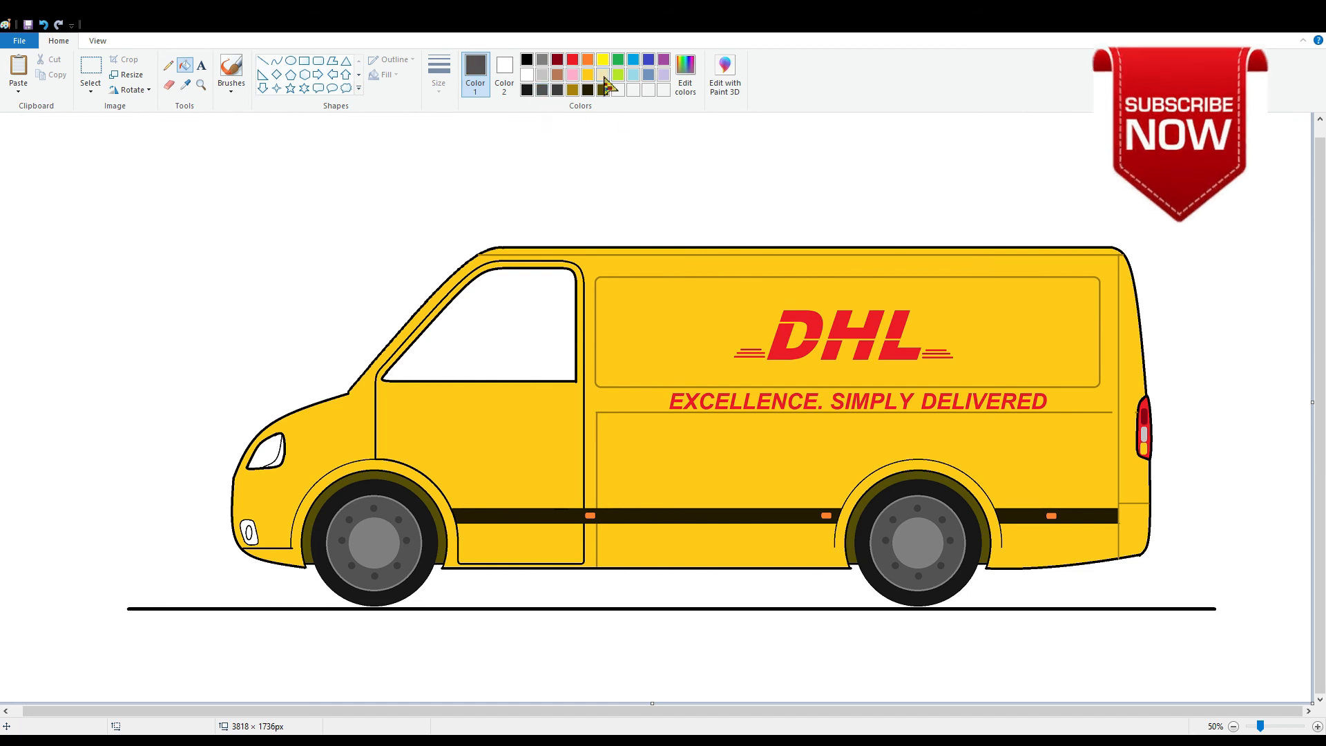
pyautogui.click(685, 74)
pyautogui.moveTo(809, 395); pyautogui.dragTo(809, 402)
pyautogui.click(526, 481)
pyautogui.click(480, 375)
# Color the headlight light gray with an orange rear corner and add a gray curve inside it.
pyautogui.click(542, 75)
pyautogui.click(266, 451)
pyautogui.click(588, 60)
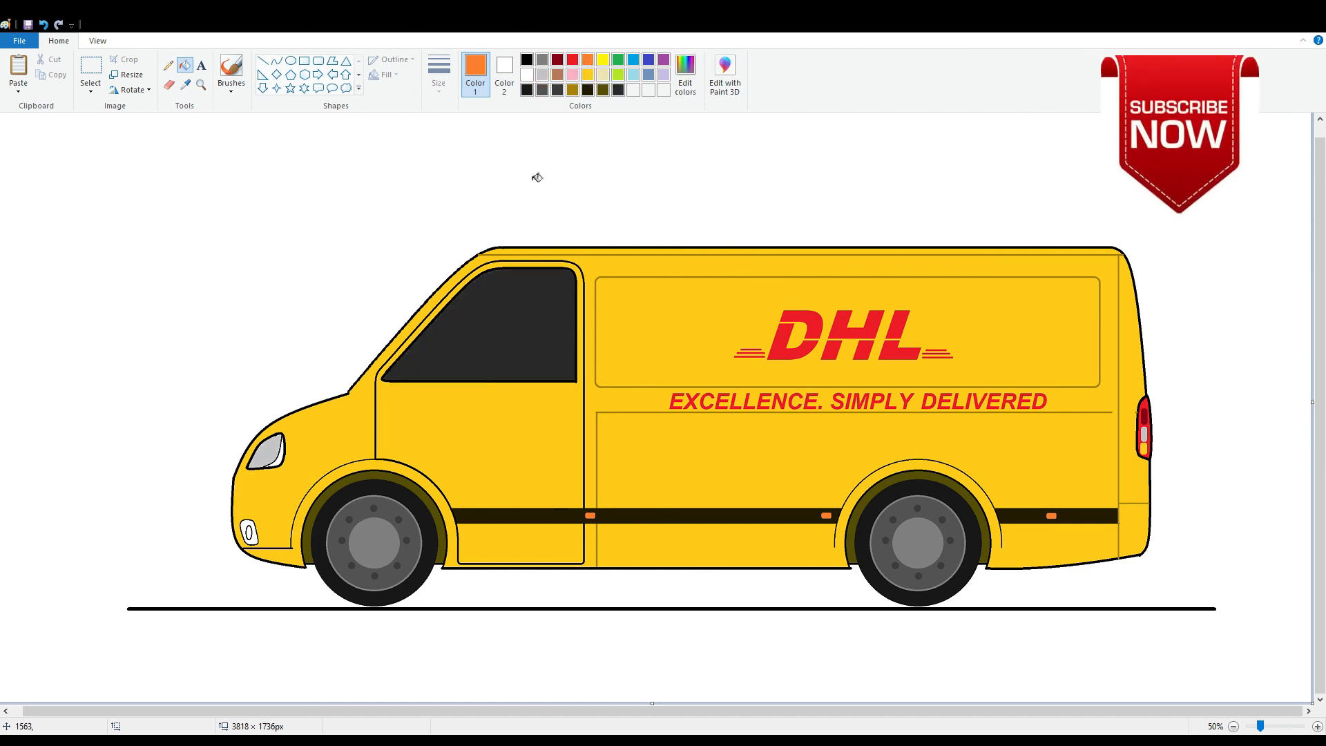
pyautogui.click(280, 458)
pyautogui.click(543, 60)
pyautogui.click(276, 60)
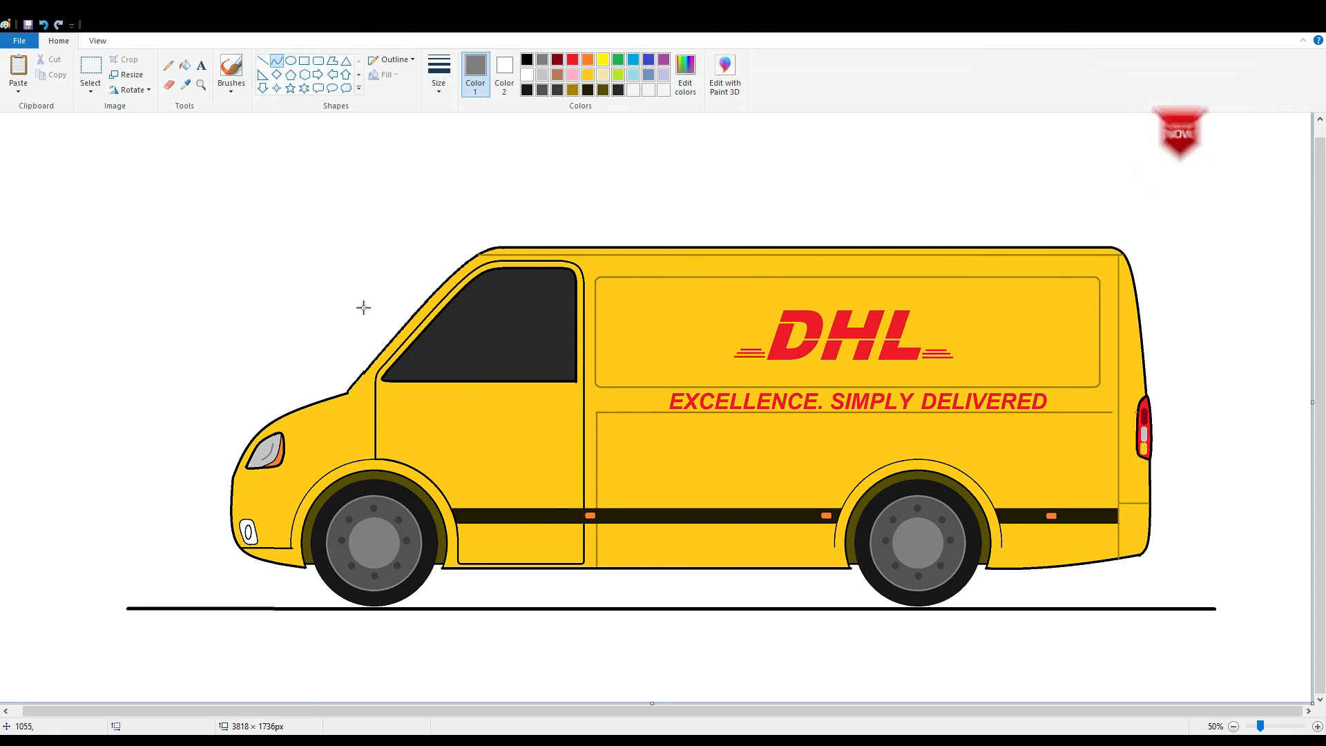
# Fill the fog light's surround with dark gray and its inner lens with light gray.
pyautogui.click(186, 64)
pyautogui.click(558, 89)
pyautogui.click(244, 535)
pyautogui.click(542, 90)
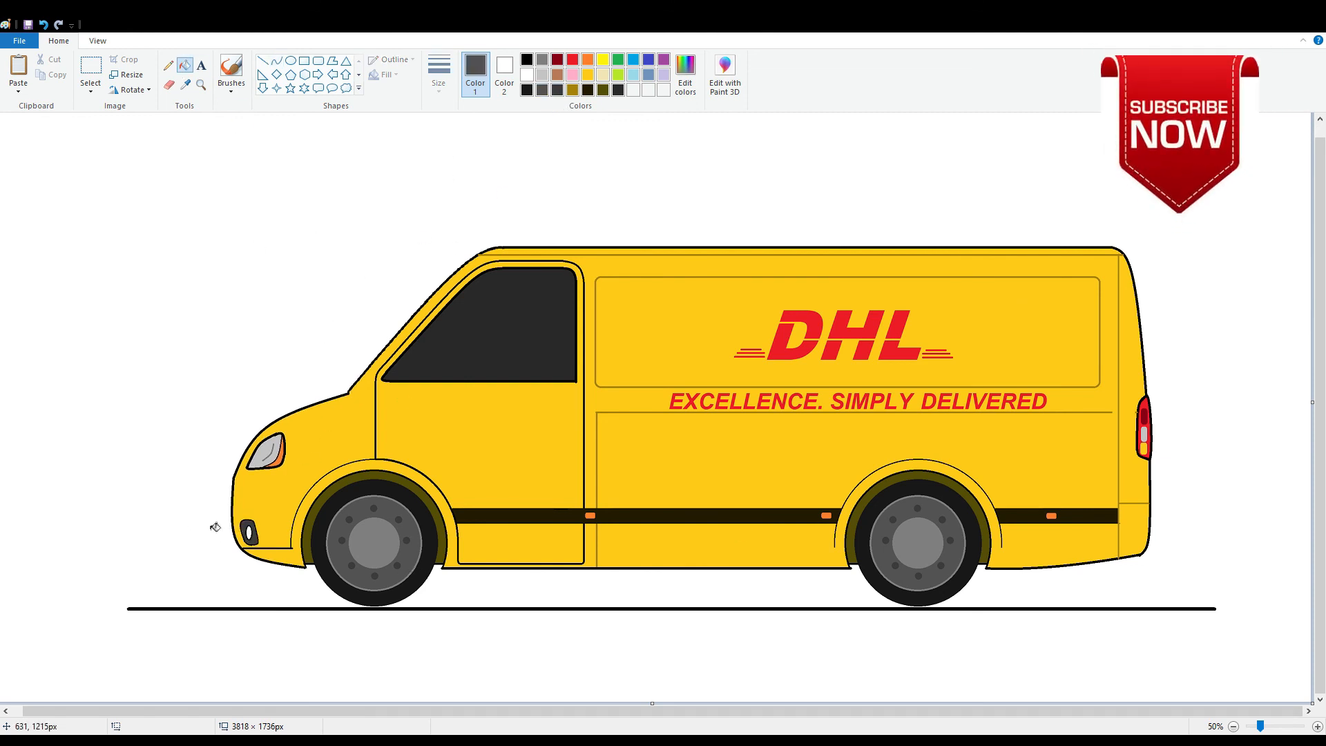
pyautogui.click(542, 74)
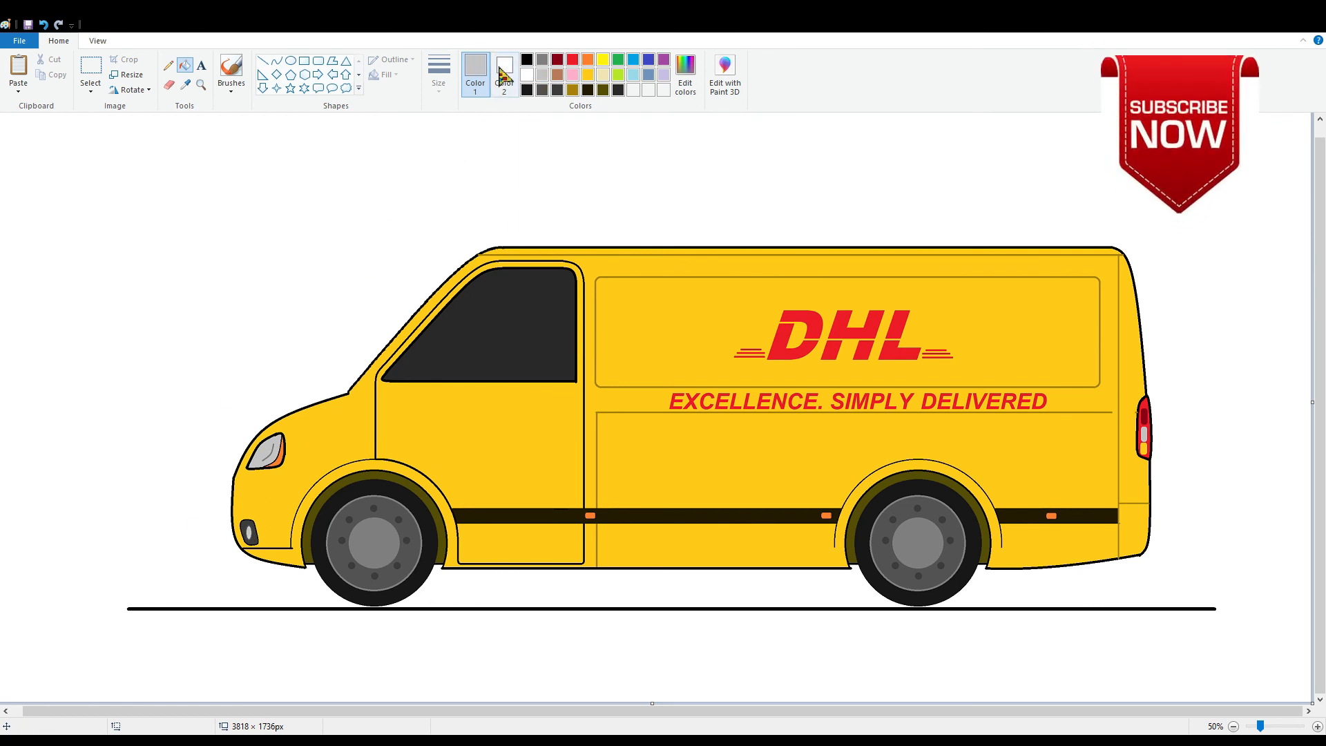
# Fill the black ground line beneath the wheels with white to remove it.
pyautogui.click(527, 74)
pyautogui.click(530, 609)
pyautogui.click(94, 43)
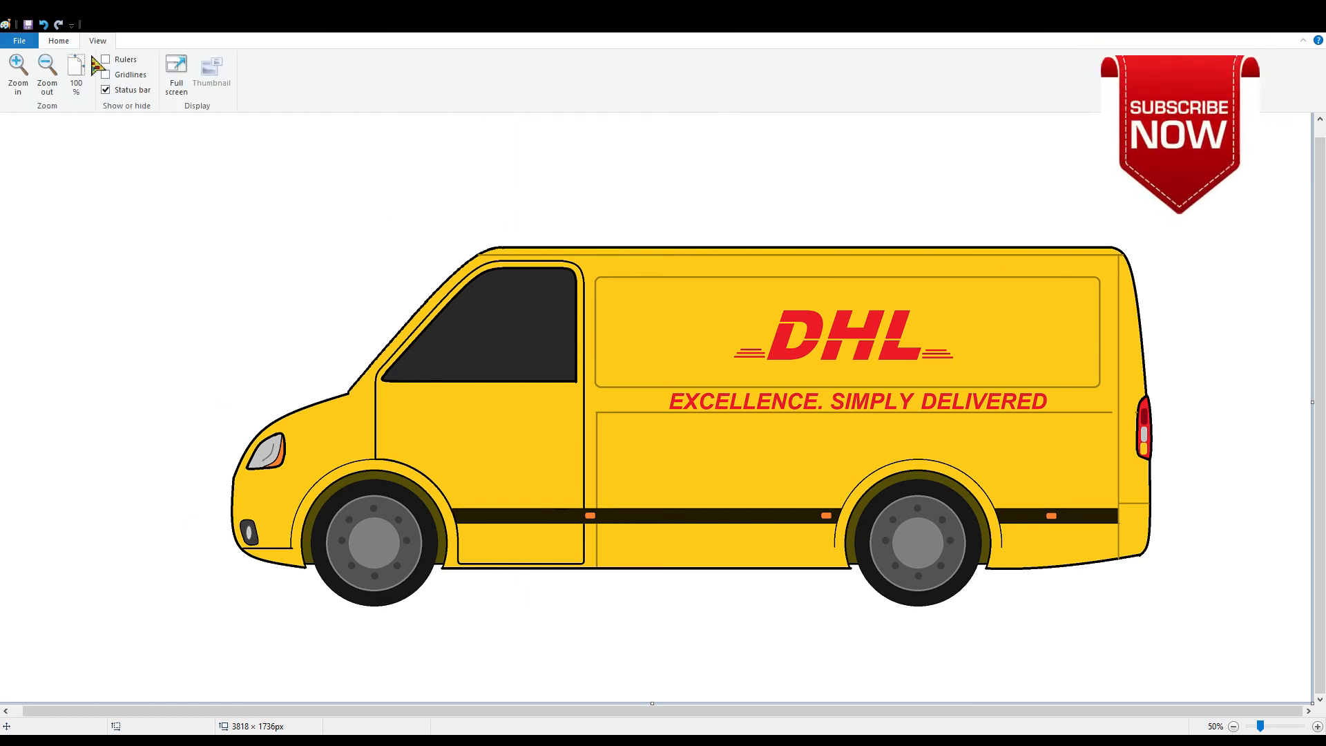
pyautogui.click(45, 41)
# Select the whole van and move it slightly toward the canvas's upper-left corner.
pyautogui.click(94, 65)
pyautogui.moveTo(157, 143); pyautogui.dragTo(1235, 657)
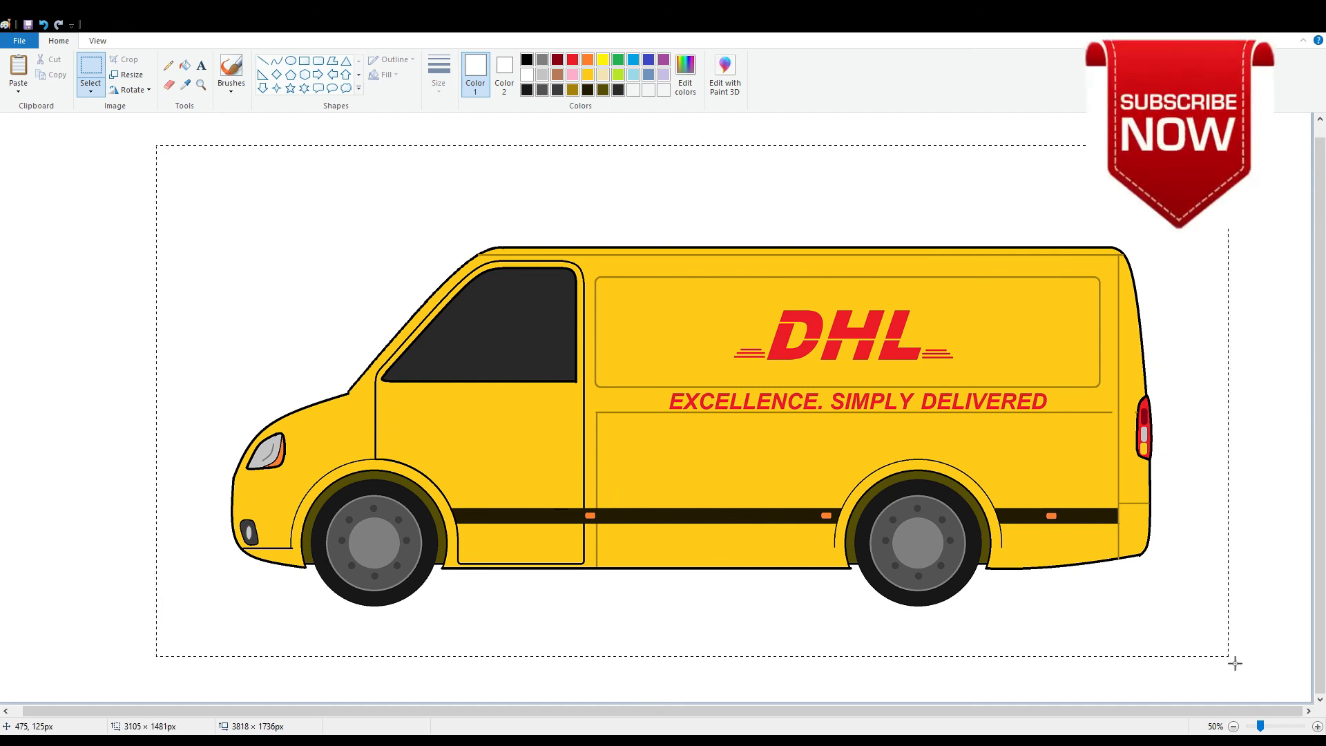
pyautogui.moveTo(1067, 562); pyautogui.dragTo(1047, 542)
pyautogui.click(1264, 159)
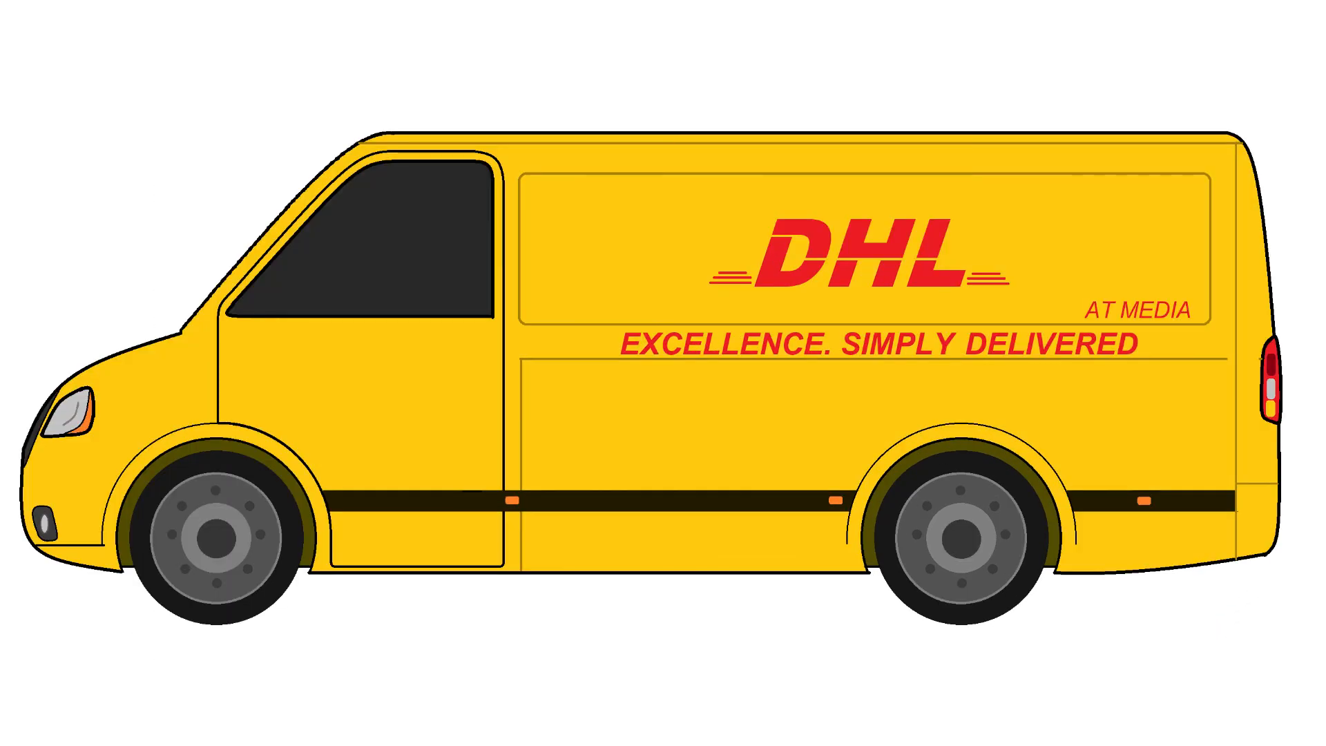